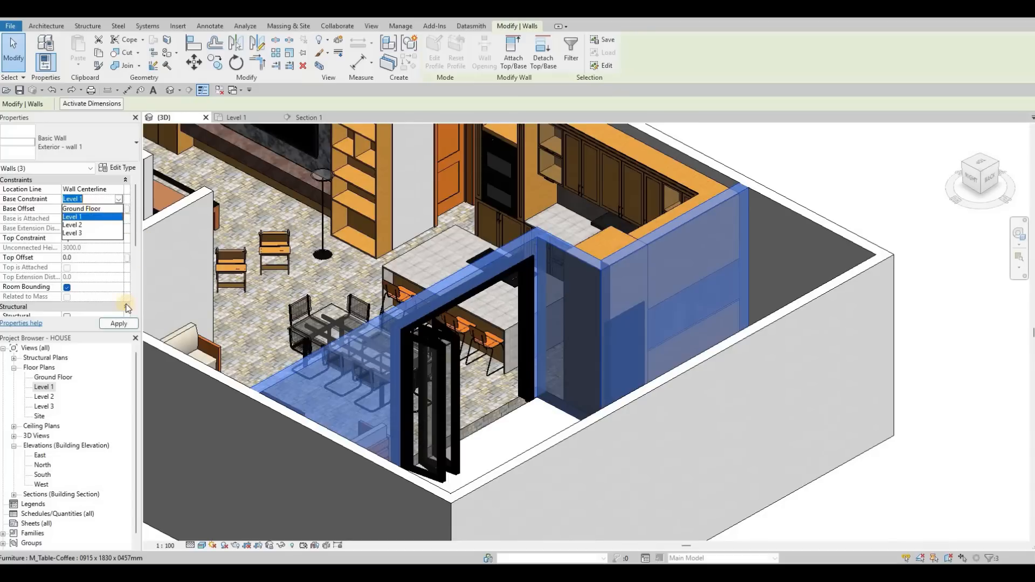
Apply a Ground Floor base constraint to the three selected walls and clear the selection.
click(119, 326)
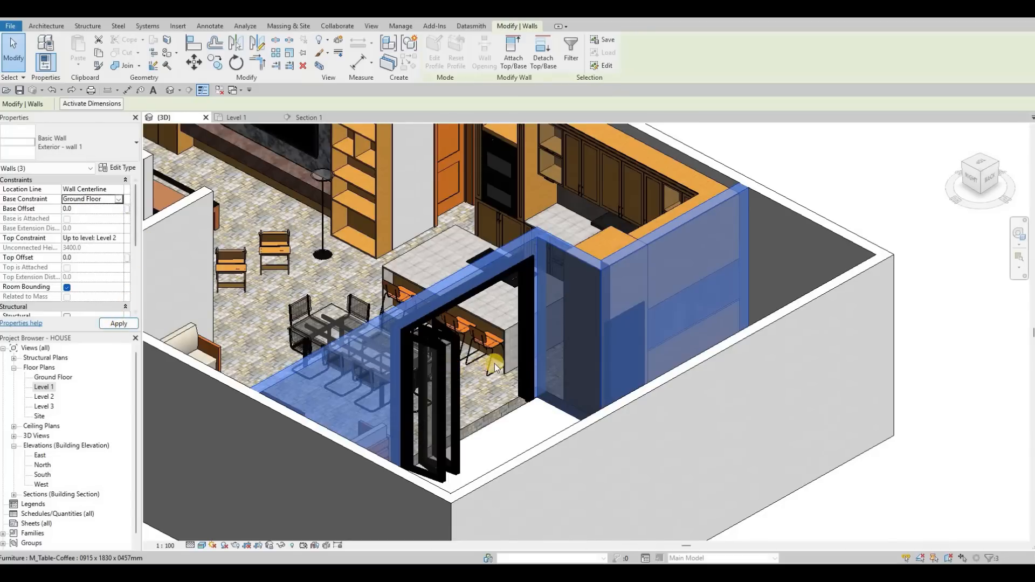
key(Escape)
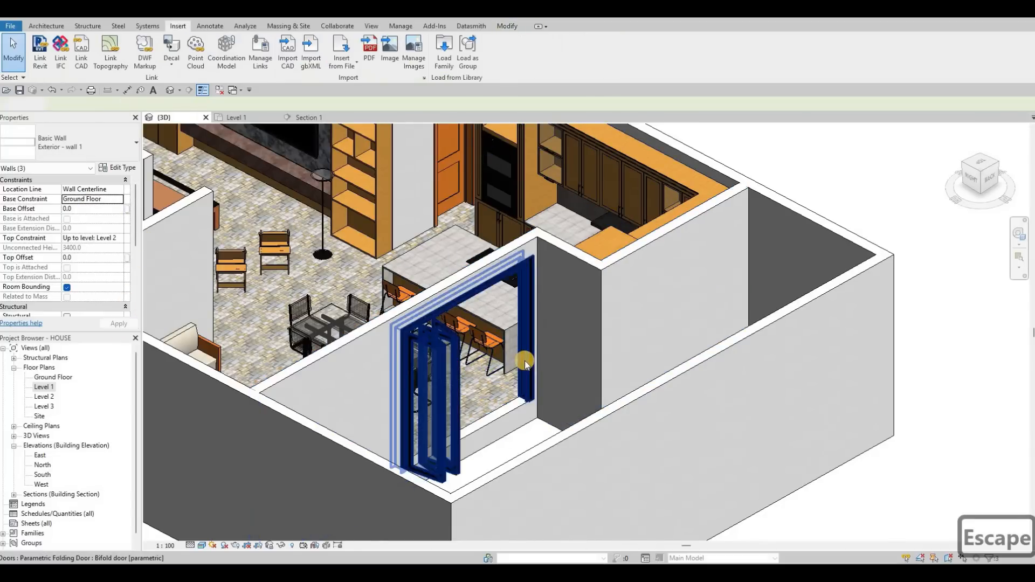
key(Escape)
Orbit around the 3D view to examine the house's ground-floor layout and the area beside the living room.
shift+middle_drag(628, 366, 620, 343)
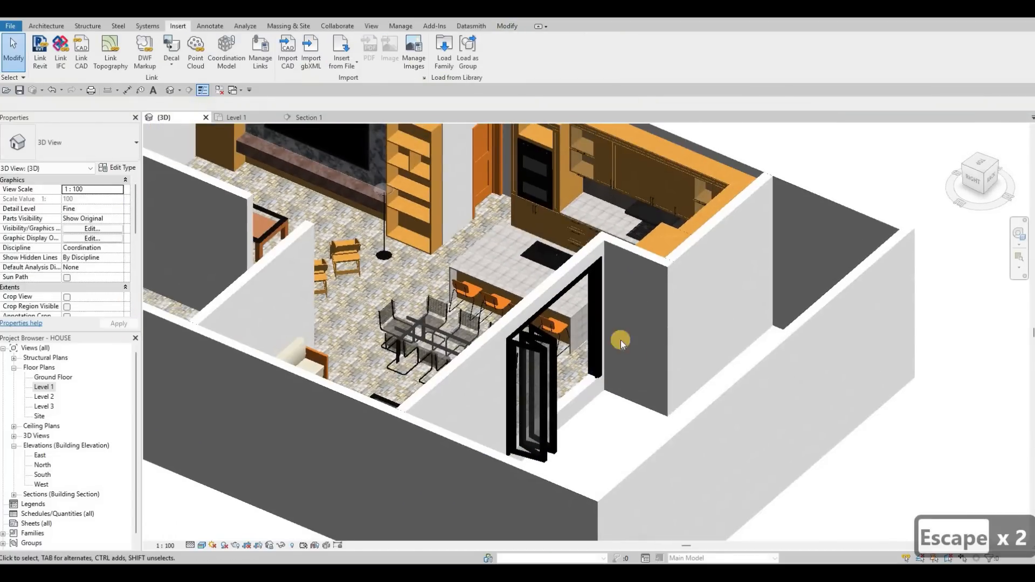
shift+middle_drag(712, 397, 610, 298)
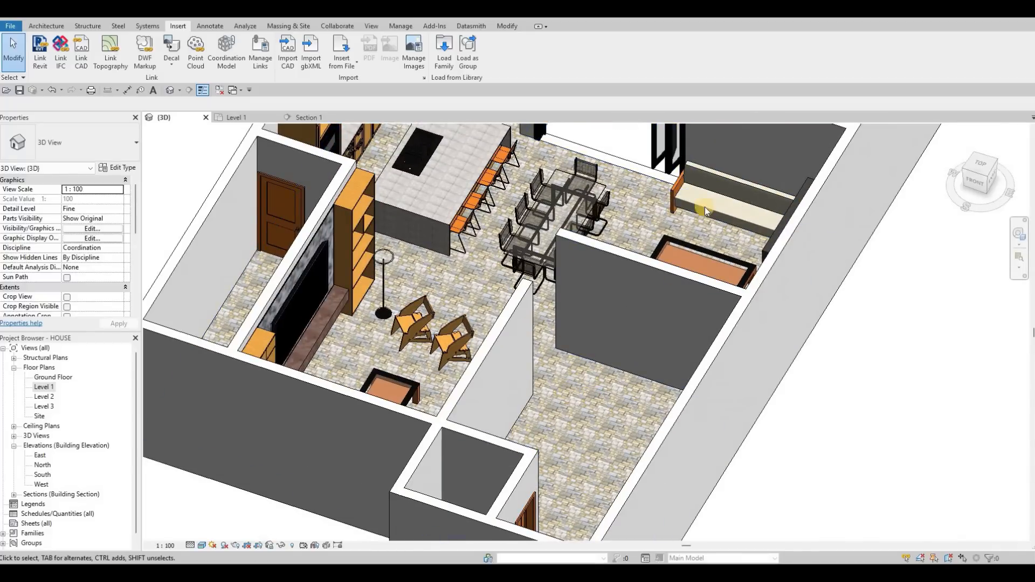
shift+middle_drag(708, 192, 661, 205)
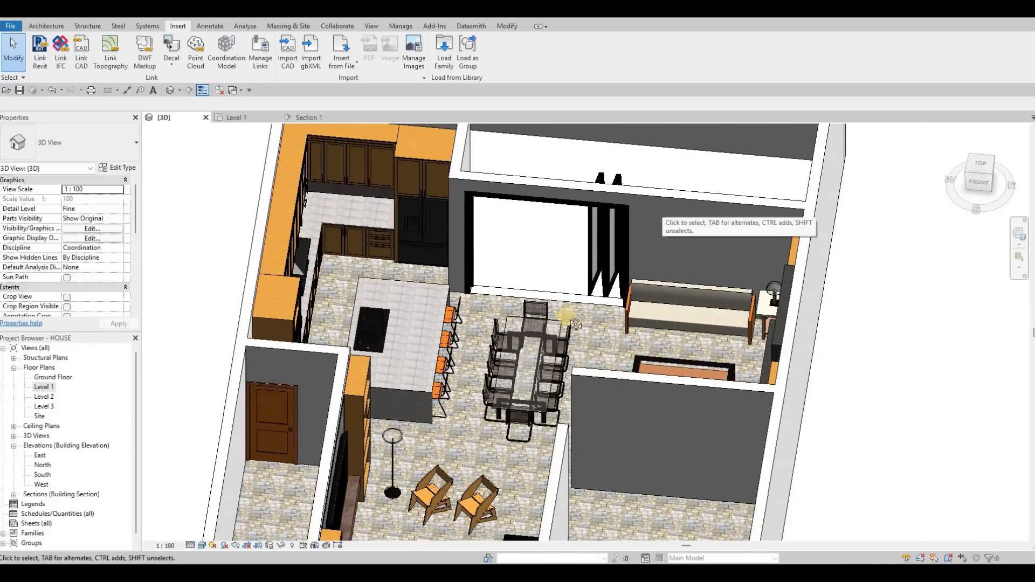
shift+middle_drag(445, 280, 480, 342)
shift+middle_drag(585, 249, 401, 279)
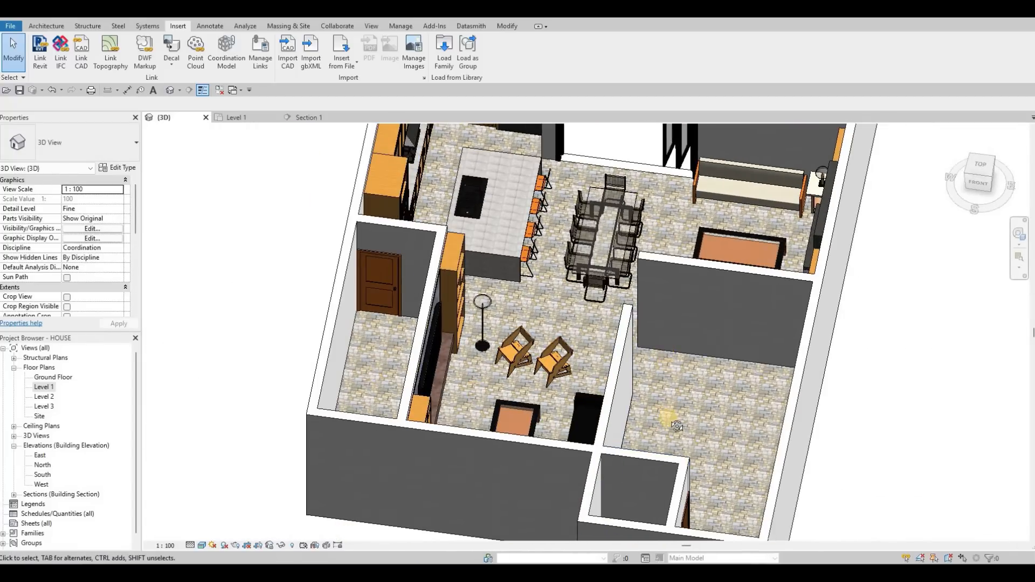
shift+middle_drag(628, 357, 629, 394)
middle_drag(650, 520, 608, 307)
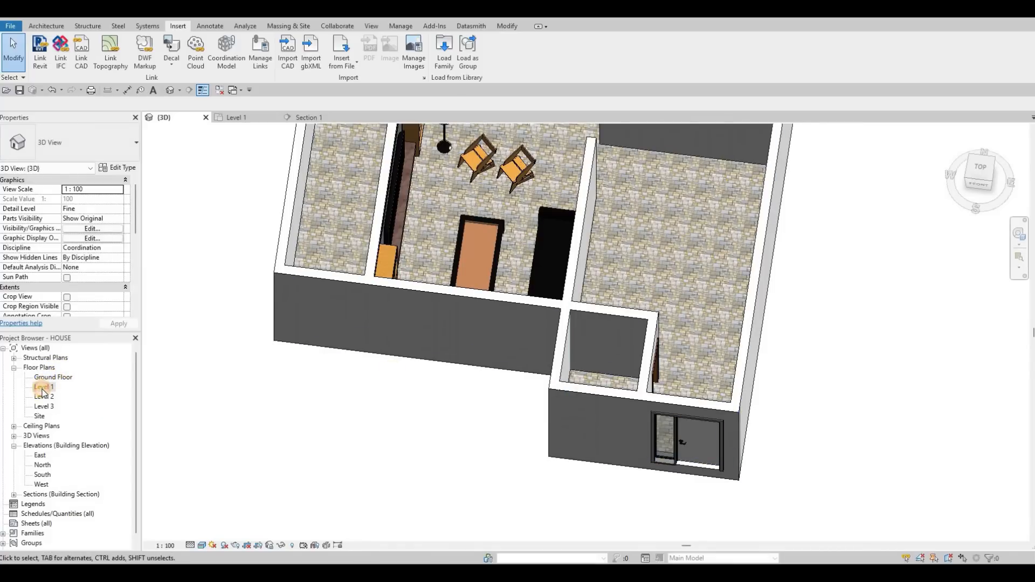
middle_drag(465, 325, 409, 312)
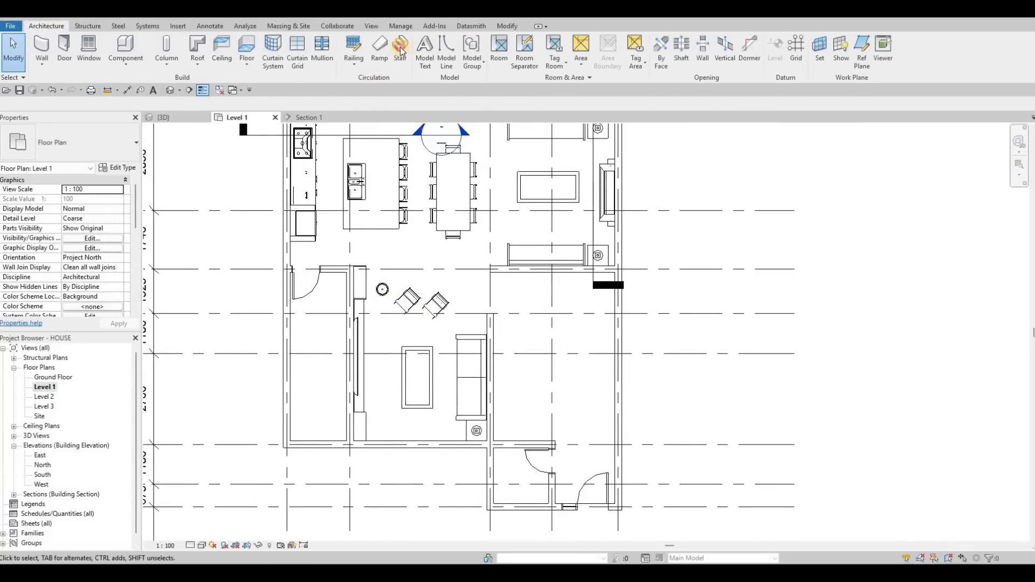
Try sketching a two-run stair beside the sofa in the Level 1 plan, then undo both runs.
click(401, 50)
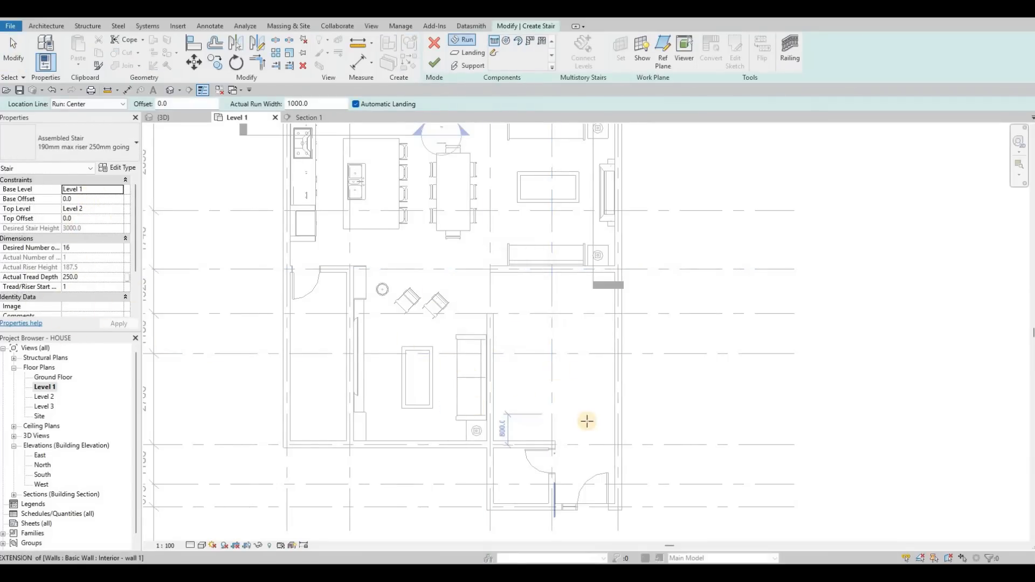
scroll(566, 415, up, 2)
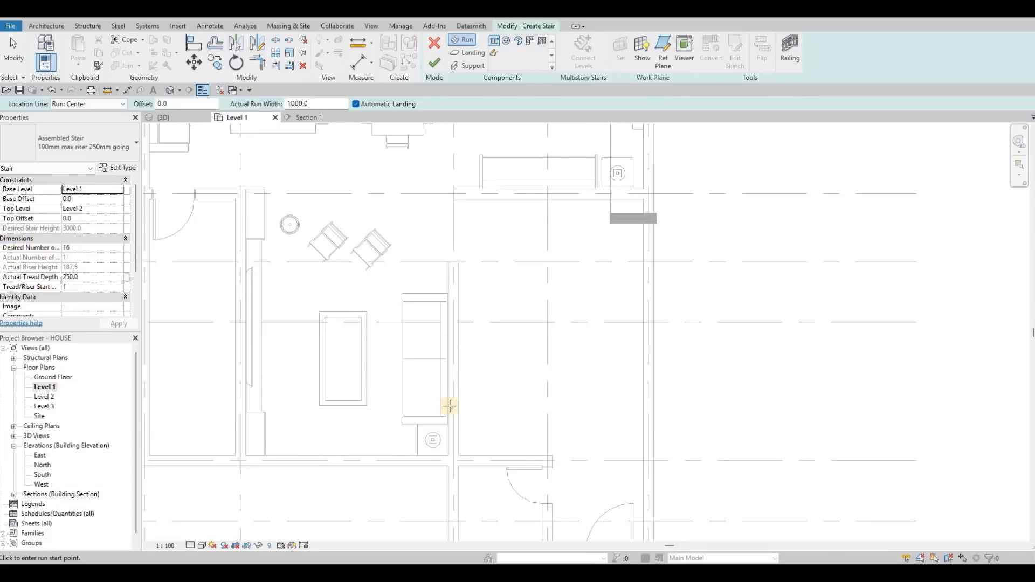
scroll(548, 419, up, 2)
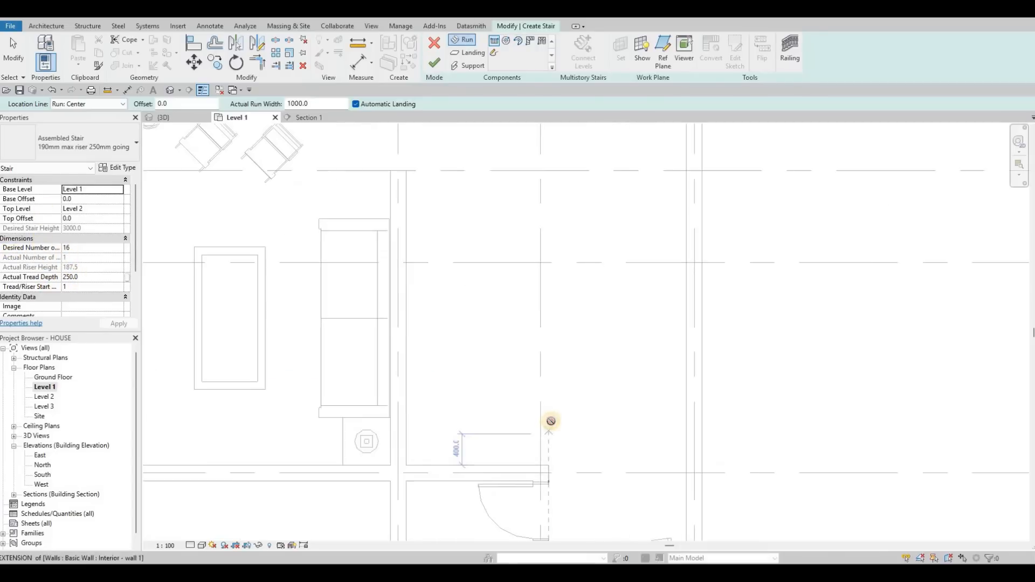
click(506, 423)
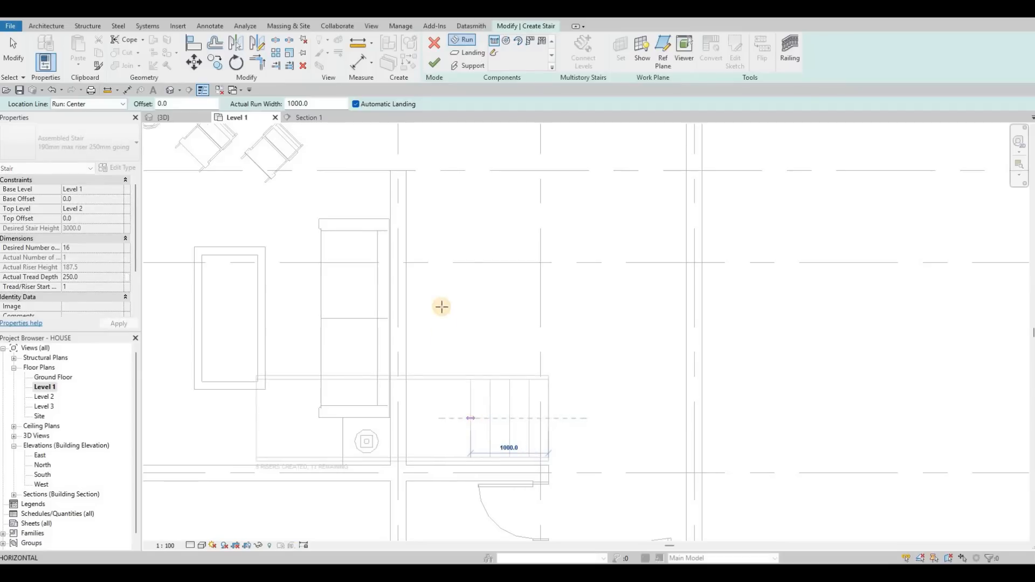
click(438, 369)
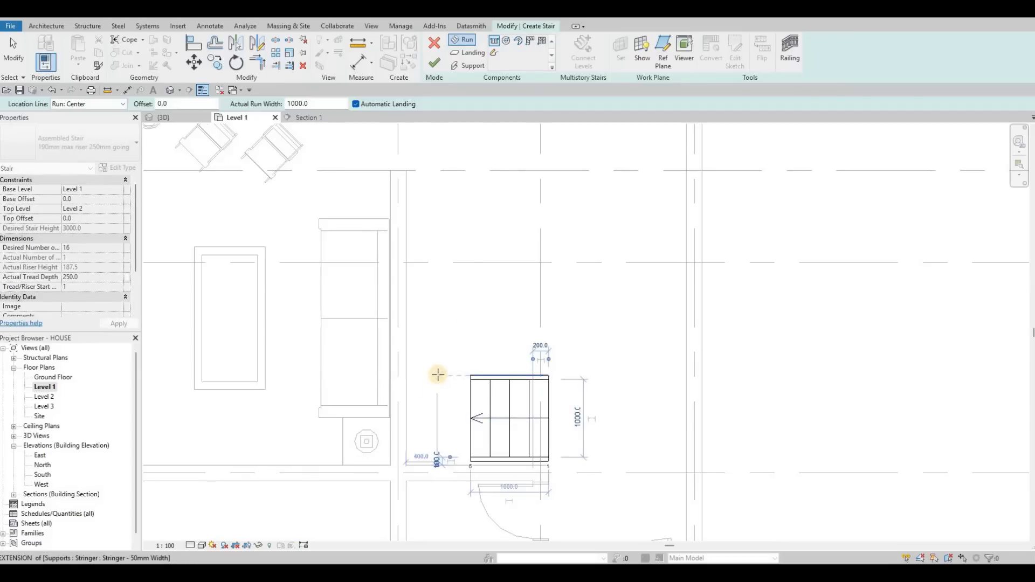
click(435, 242)
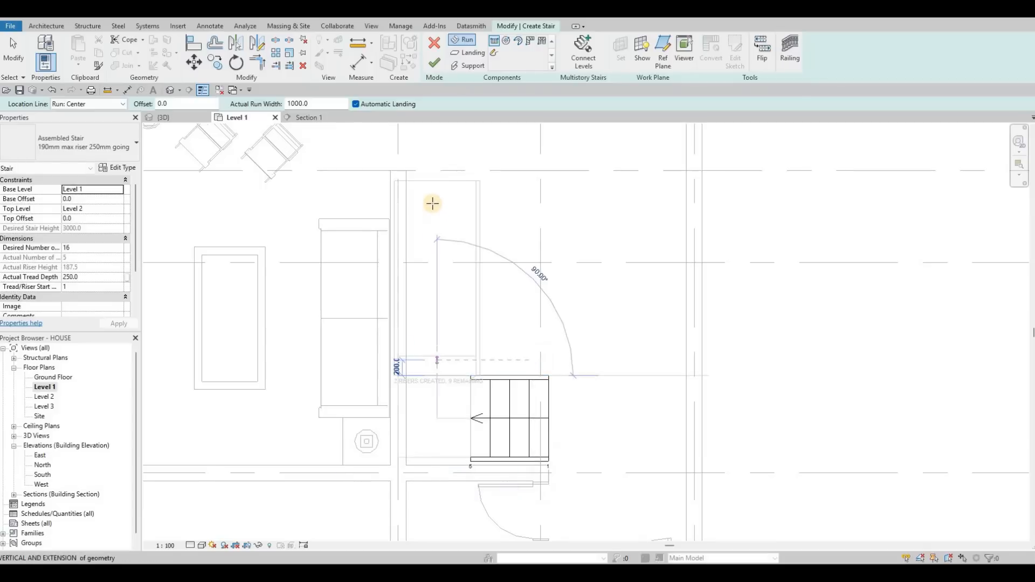
click(442, 163)
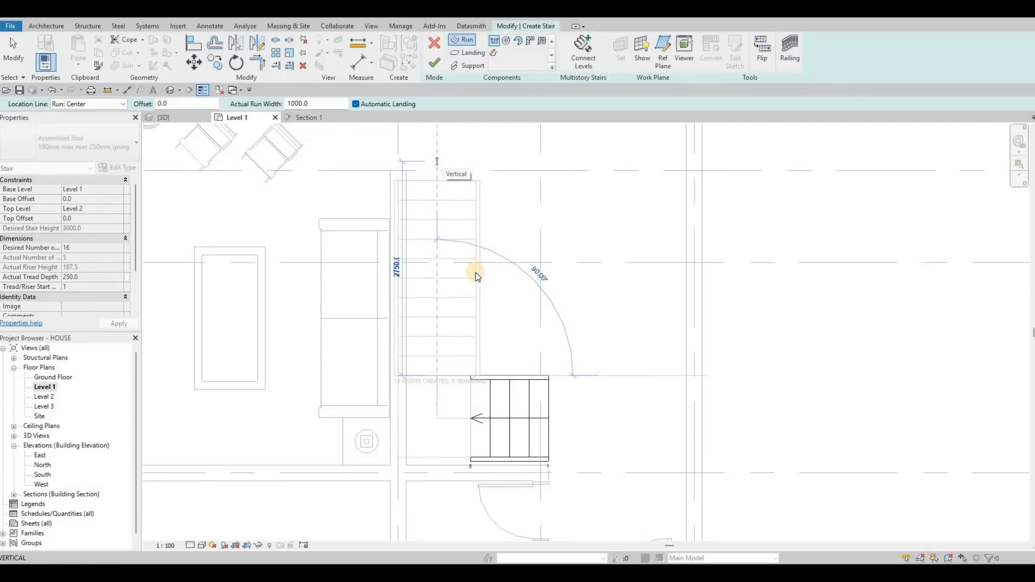
key(Escape)
key(ctrl+z)
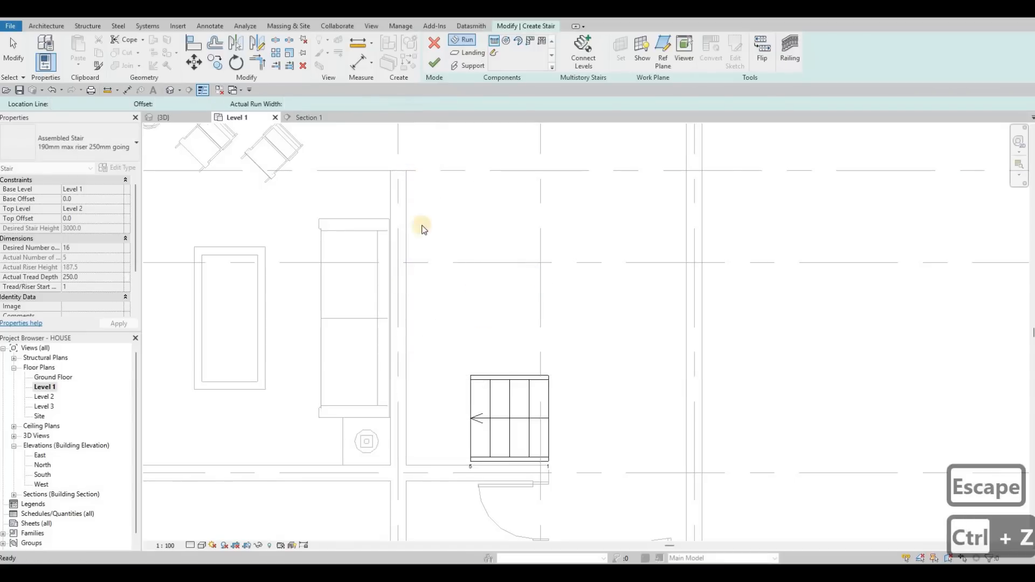
key(ctrl+z)
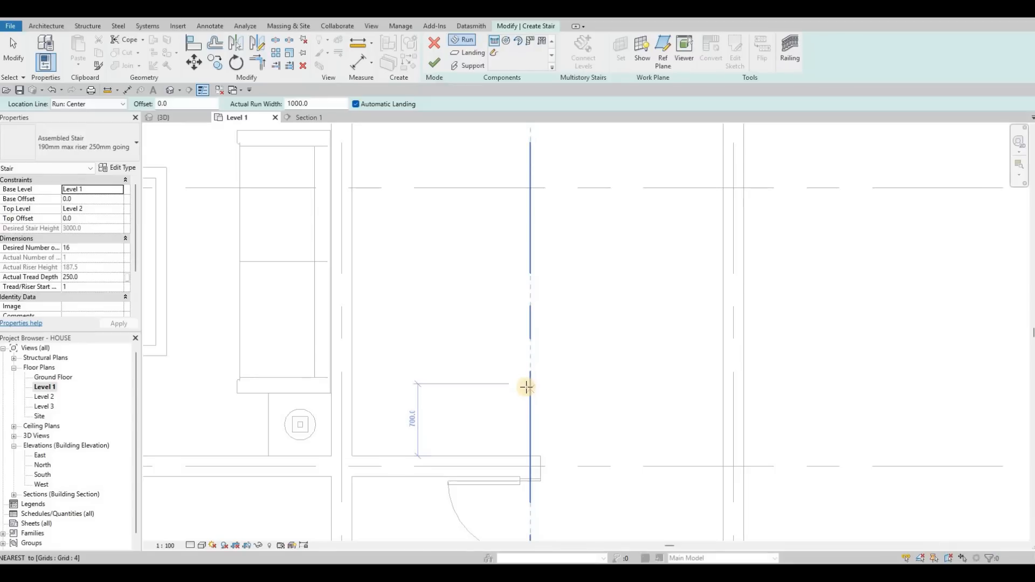
Sketch an L-shaped stair with a short first run by the doorway and a long run north along the wall, then finish it.
click(477, 388)
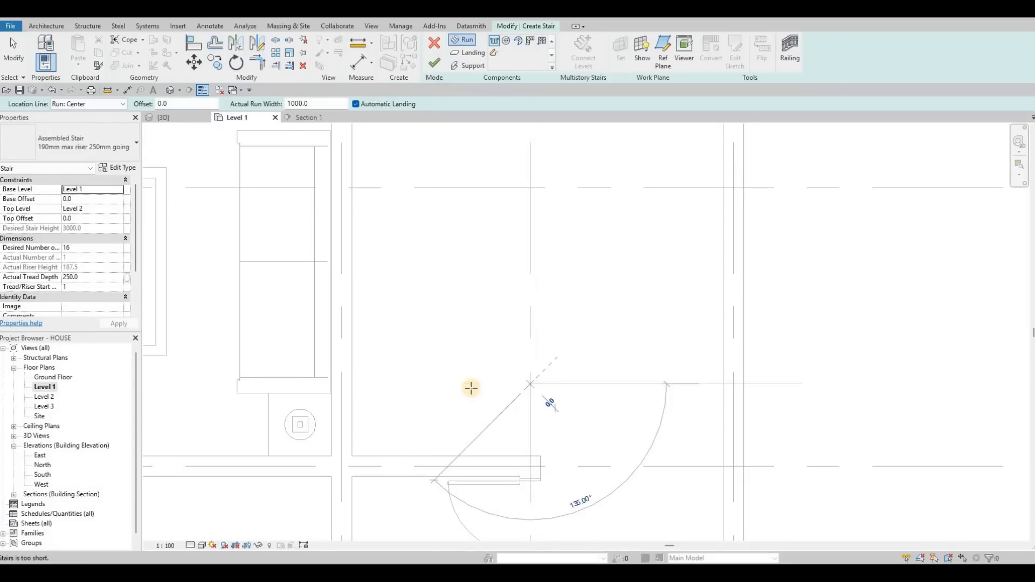
click(449, 377)
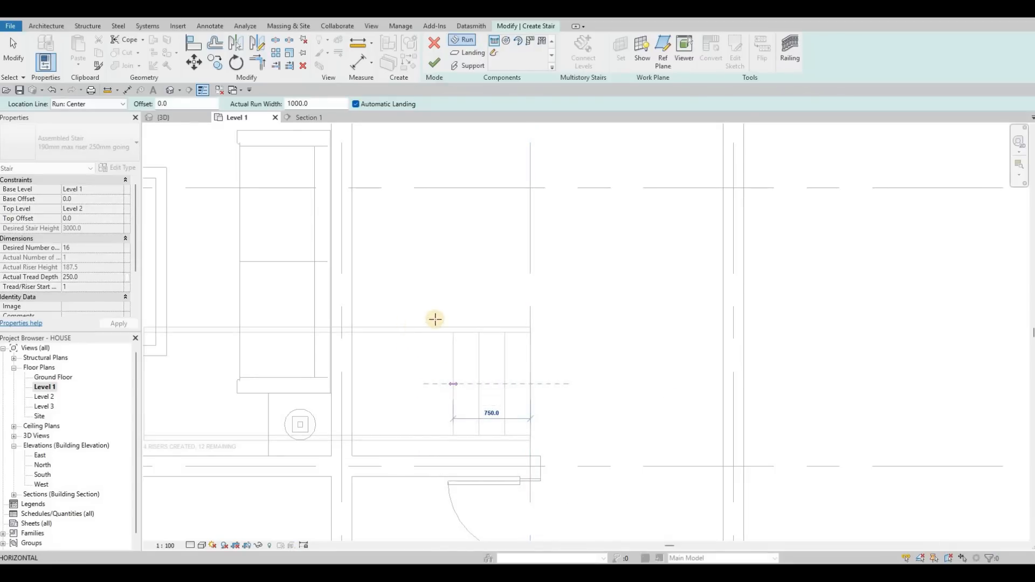
click(401, 325)
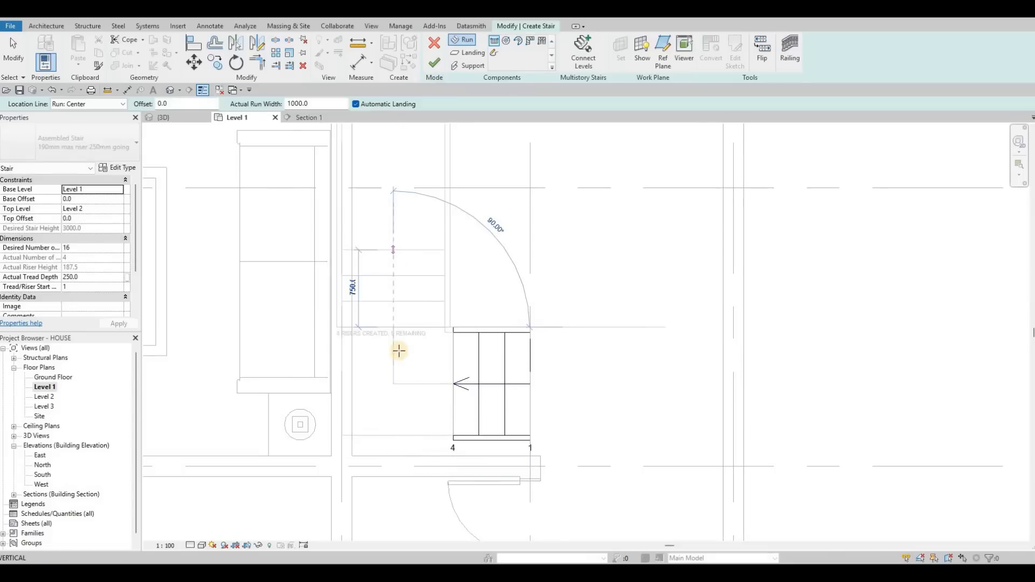
mouse_move(403, 230)
middle_down()
mouse_move(413, 455)
mouse_move(402, 223)
middle_up()
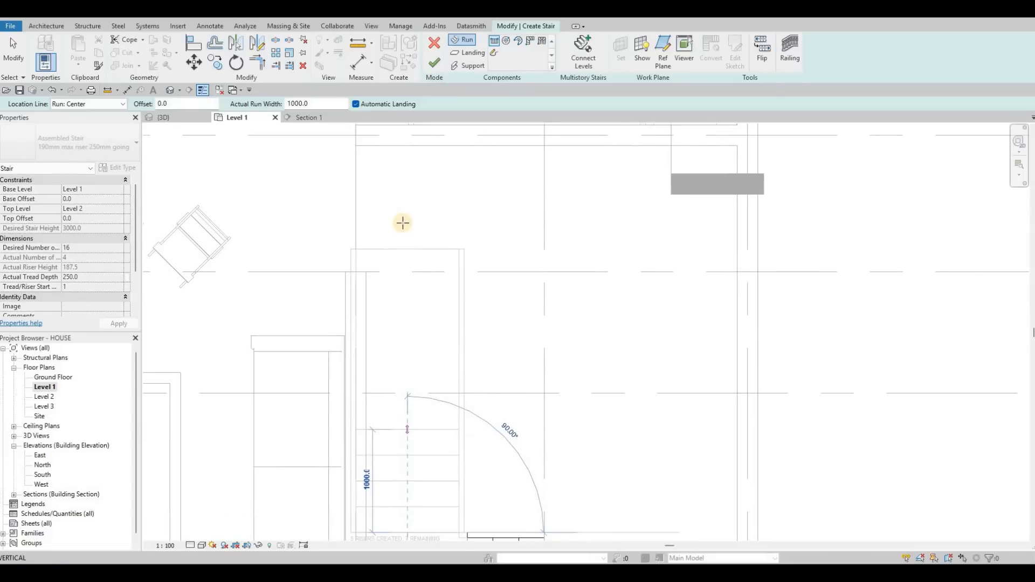
click(402, 223)
key(Escape)
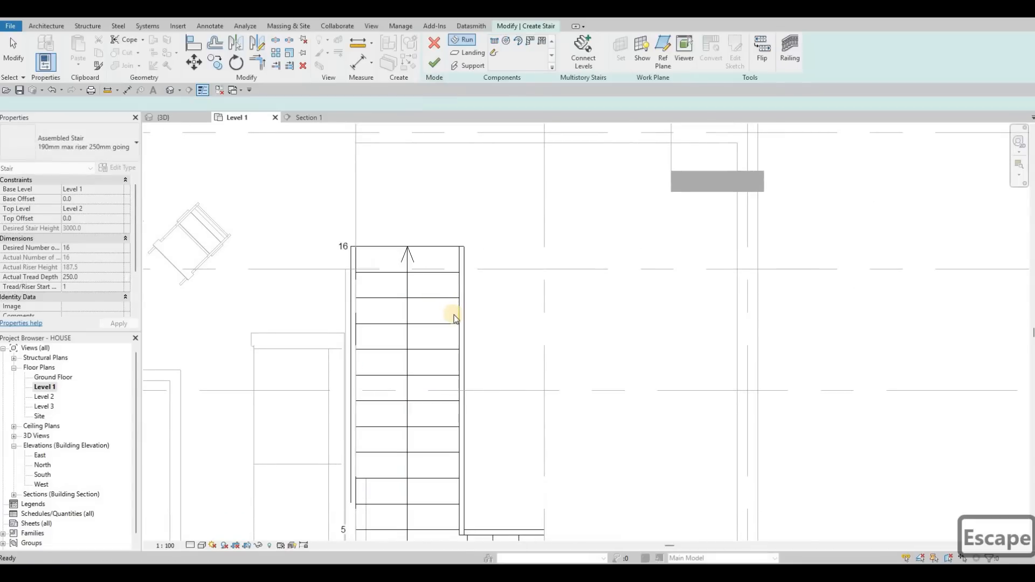
scroll(436, 362, down, 2)
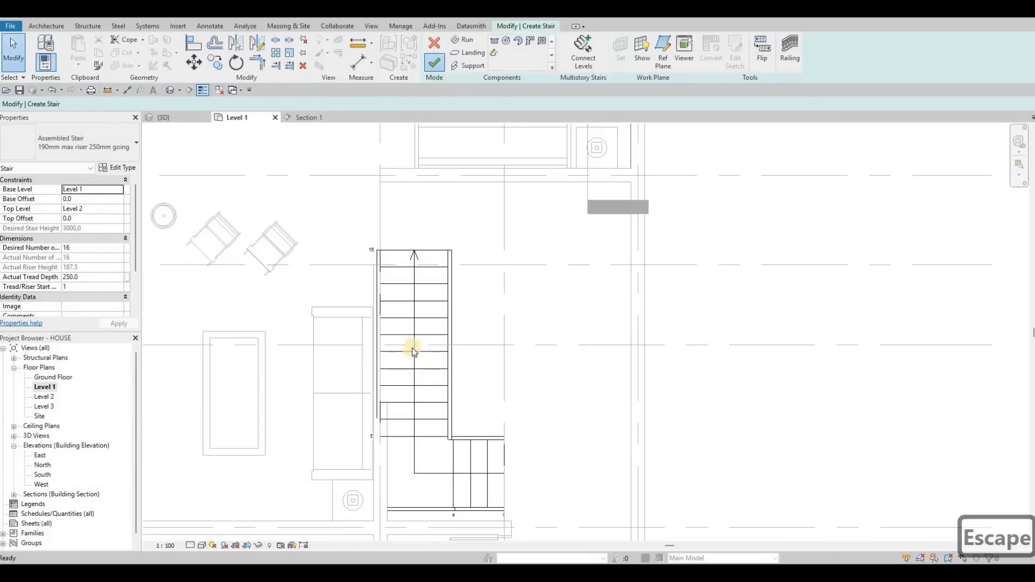
key(Escape)
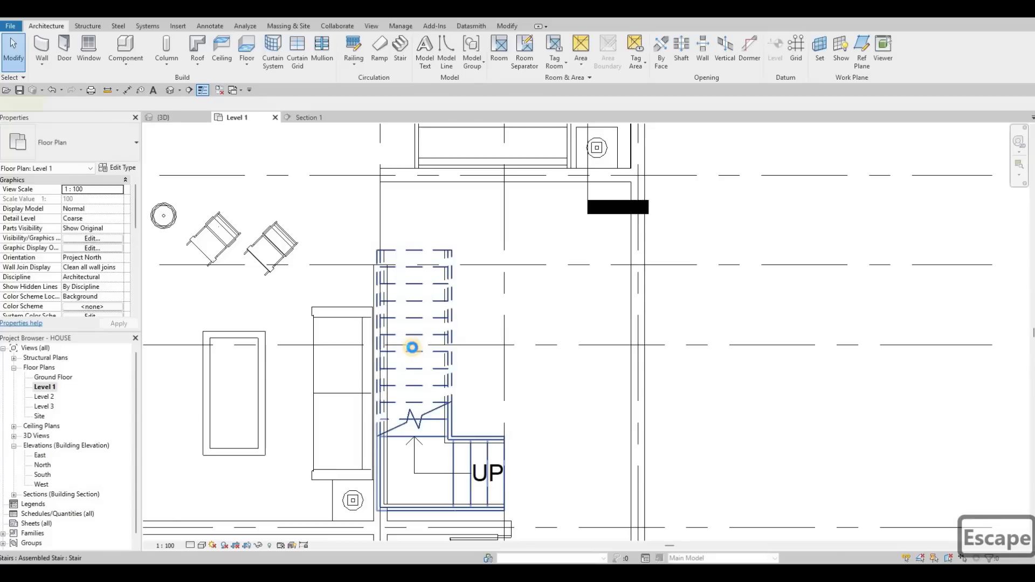
Select the stair and nudge it a few increments right and one increment down.
click(412, 347)
key(Right)
key(Right)
key(Right)
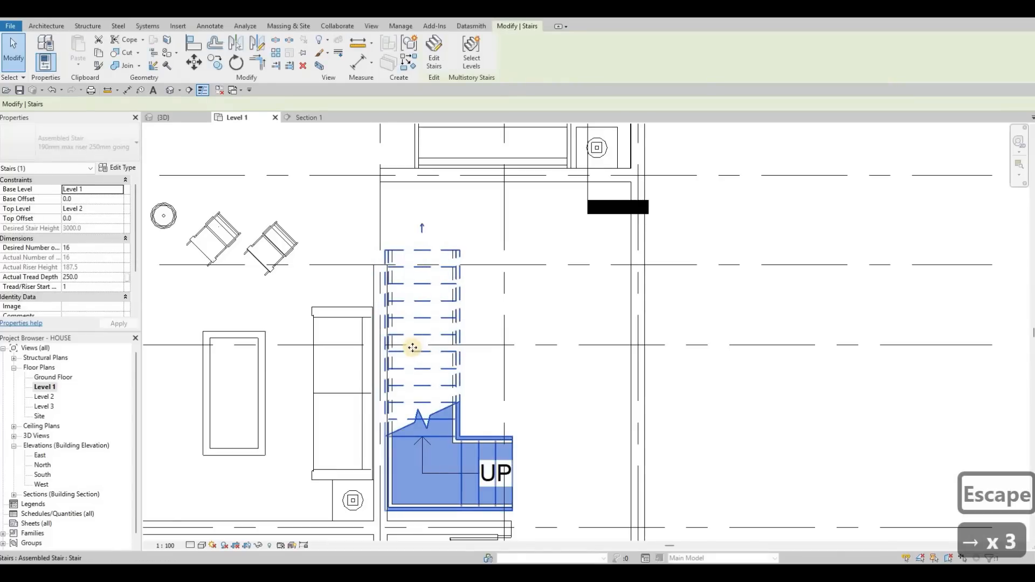
key(Right)
key(Right)
key(Down)
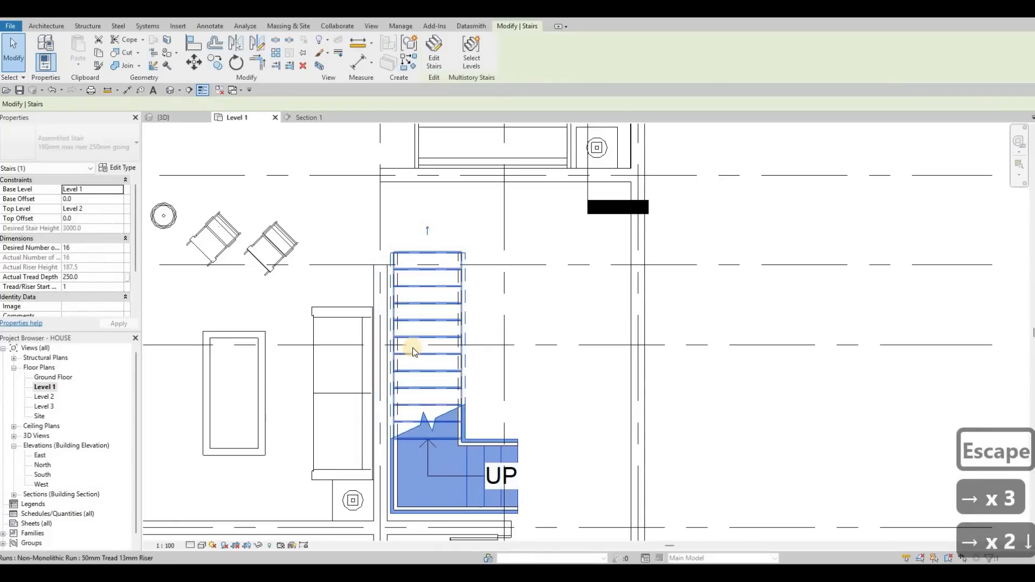
key(Escape)
key(Escape)
Align the stair's west edge to the face of the adjacent interior wall.
key(a)
key(l)
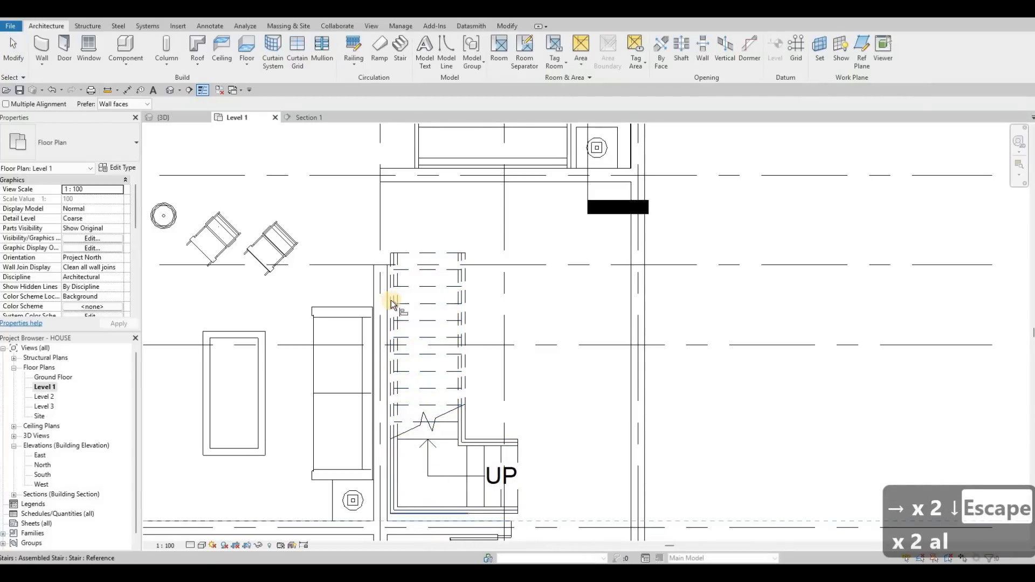
click(388, 277)
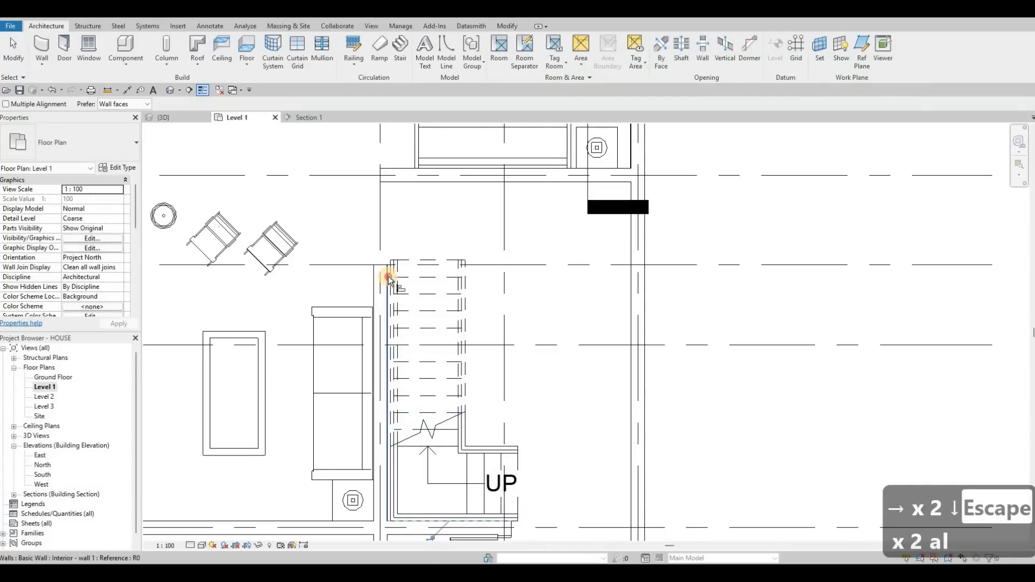
click(390, 283)
key(Escape)
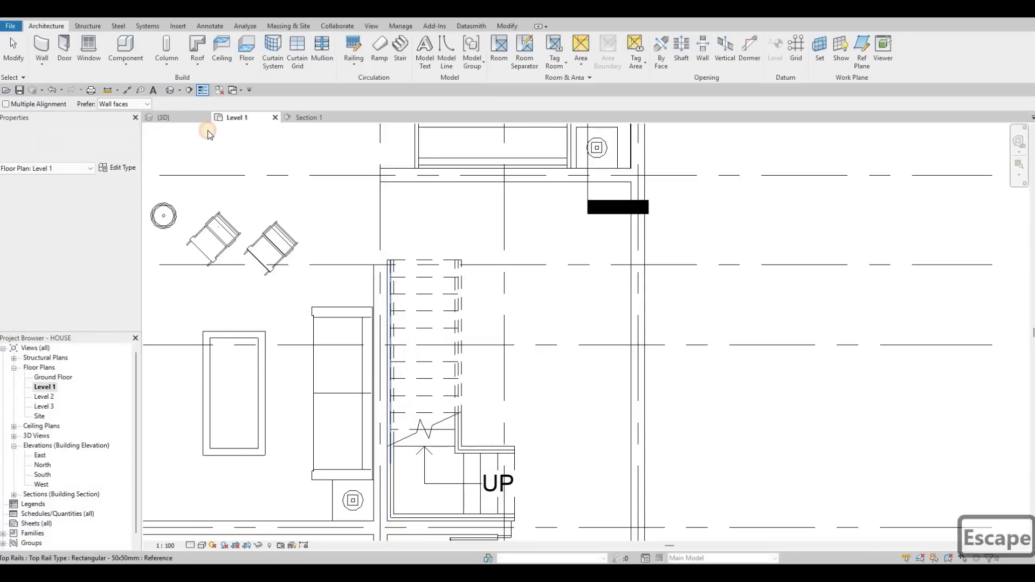
key(Escape)
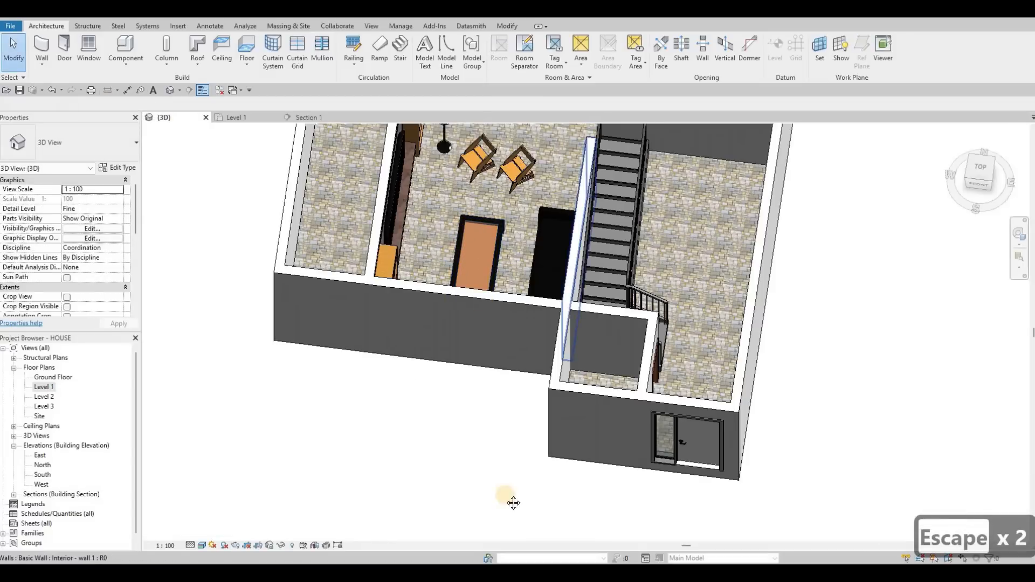
Delete the stair railing on the wall side next to the table in the 3D view.
shift+middle_drag(652, 372, 574, 335)
middle_drag(544, 140, 563, 339)
scroll(587, 353, up, 1)
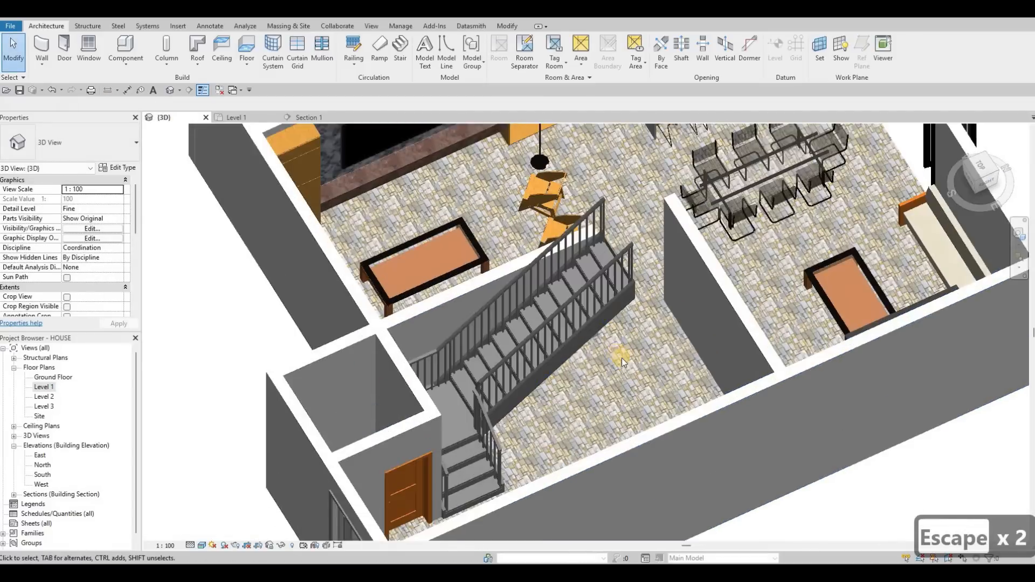
scroll(615, 357, up, 5)
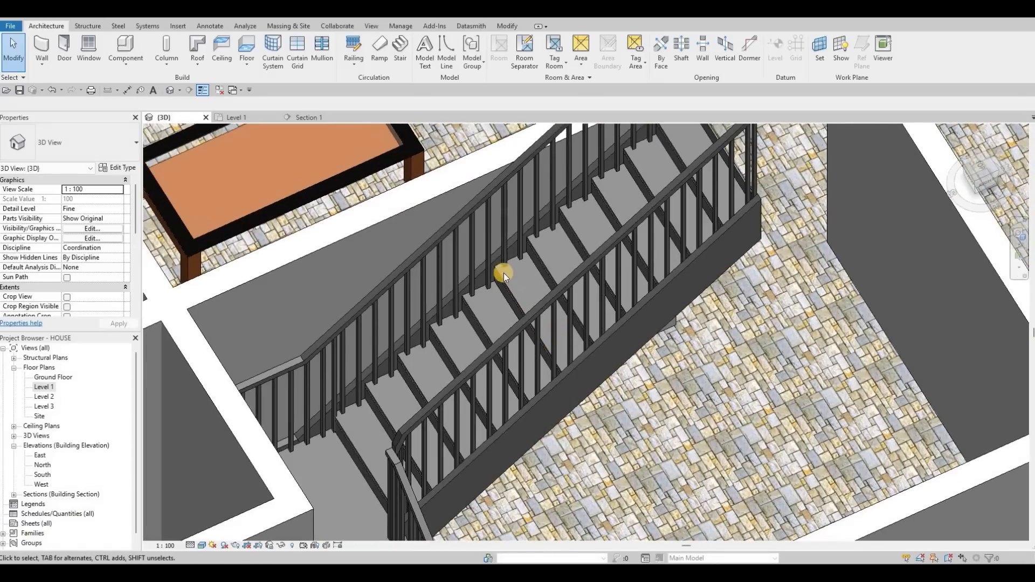
middle_drag(443, 280, 502, 269)
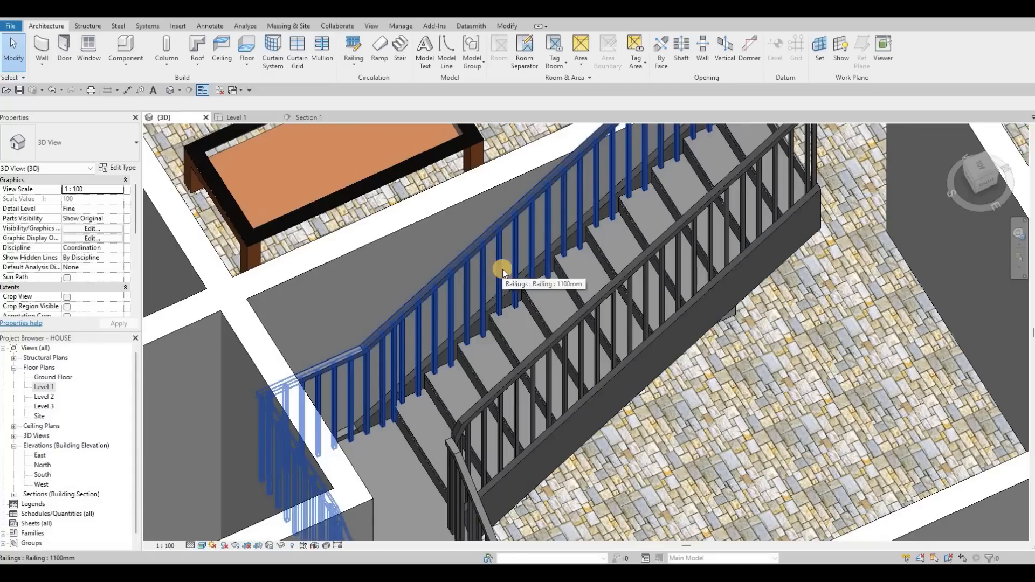
click(477, 331)
key(Delete)
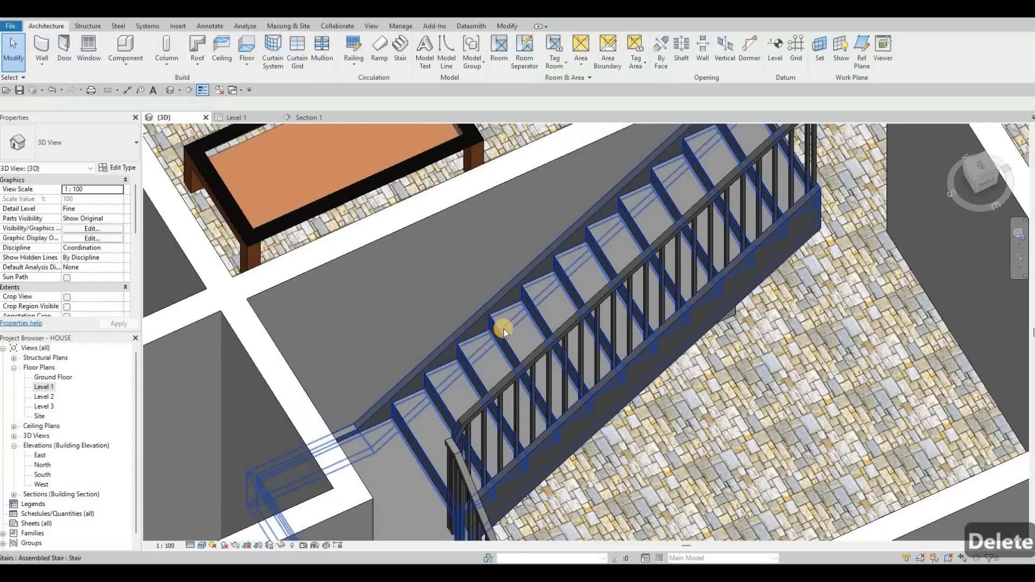
scroll(506, 332, down, 2)
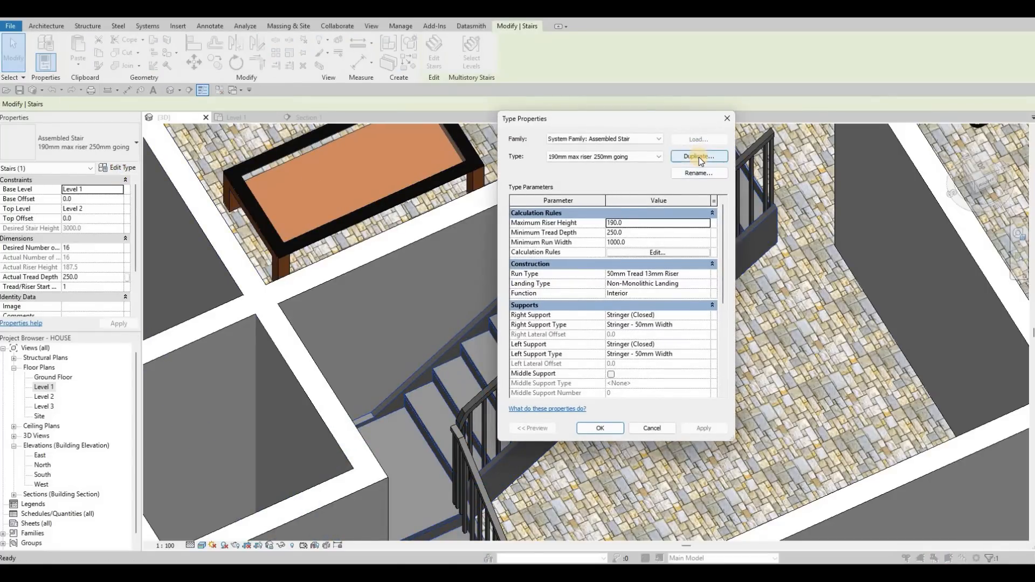
Duplicate the stair type and name the new type STAIRS.
click(699, 157)
text(STAIRS)
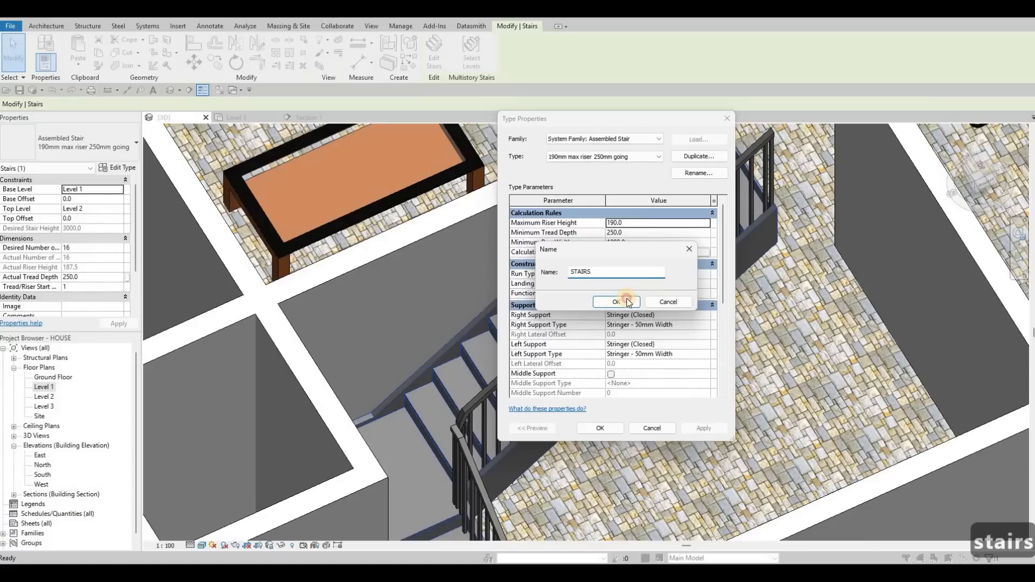
click(624, 300)
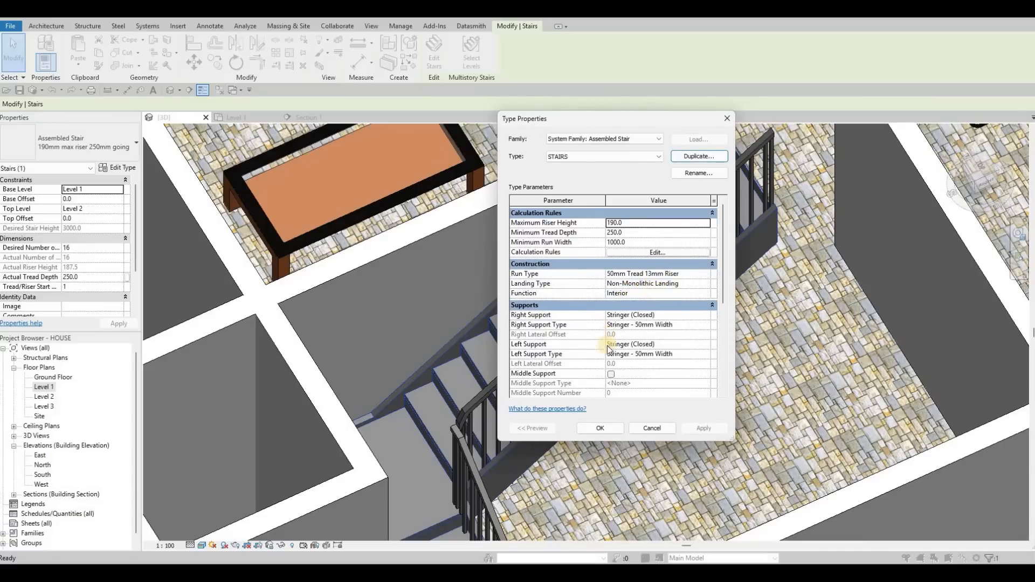
Enable a middle support and set both the left and right supports of the STAIRS type to None.
click(609, 374)
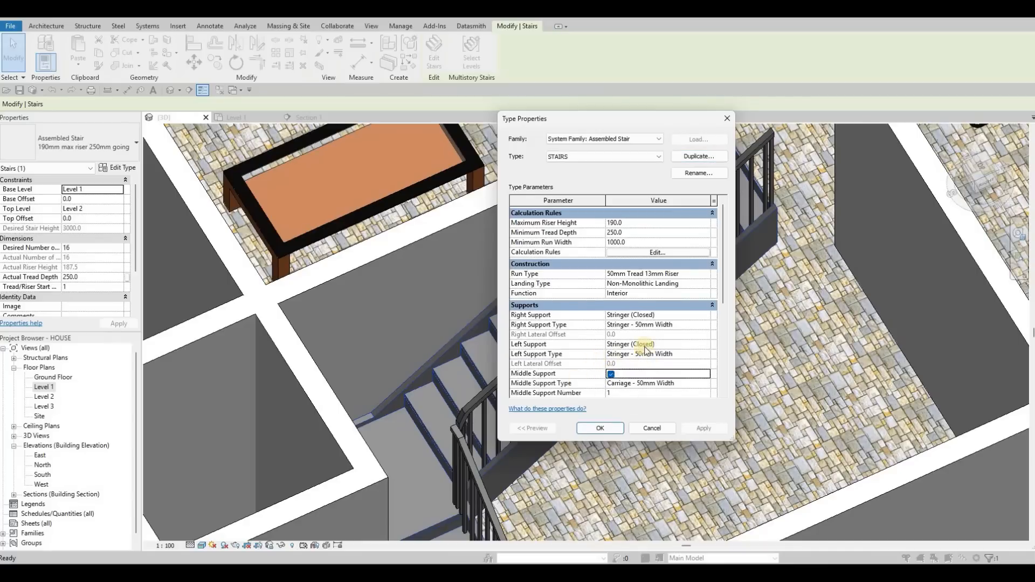
click(706, 343)
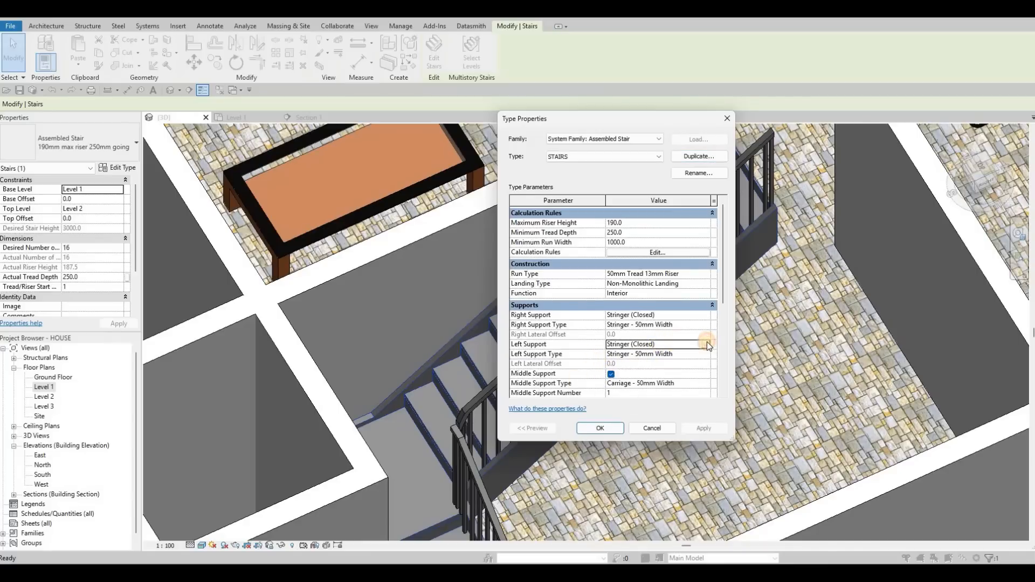
click(705, 344)
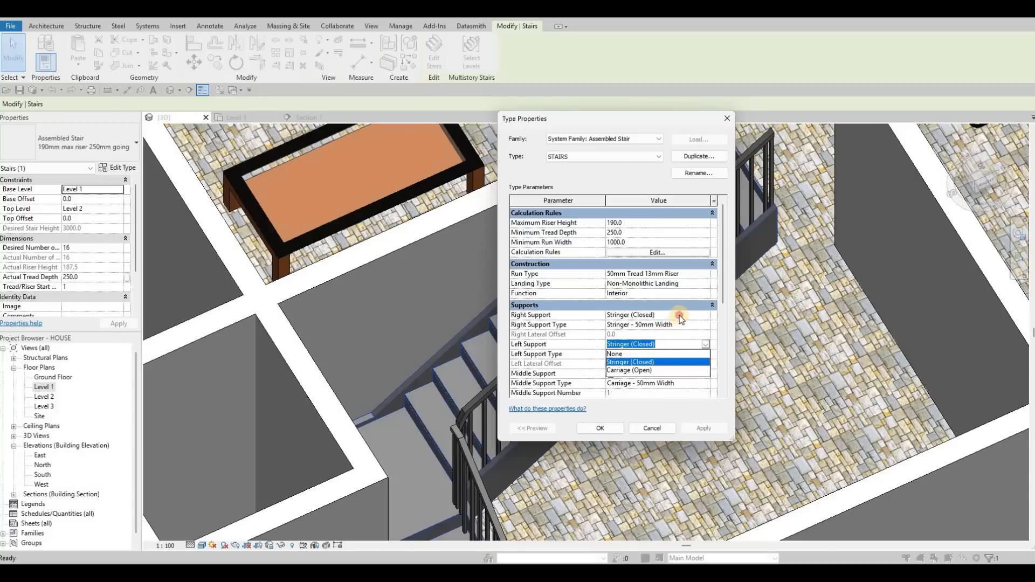
click(615, 353)
click(671, 314)
click(705, 315)
click(619, 324)
click(600, 428)
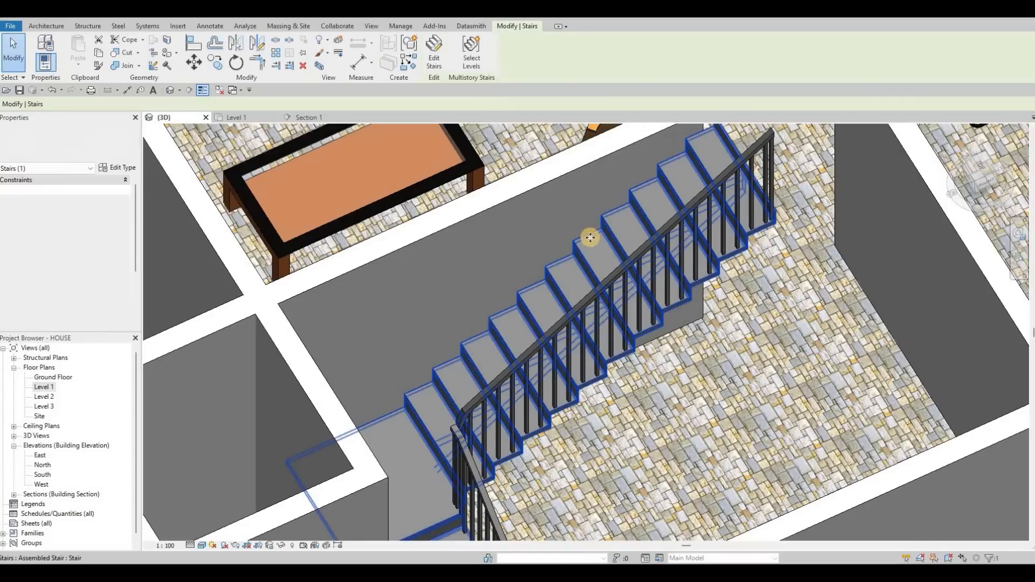
Turn off the risers in the stair's run type and close the type properties.
scroll(626, 237, up, 5)
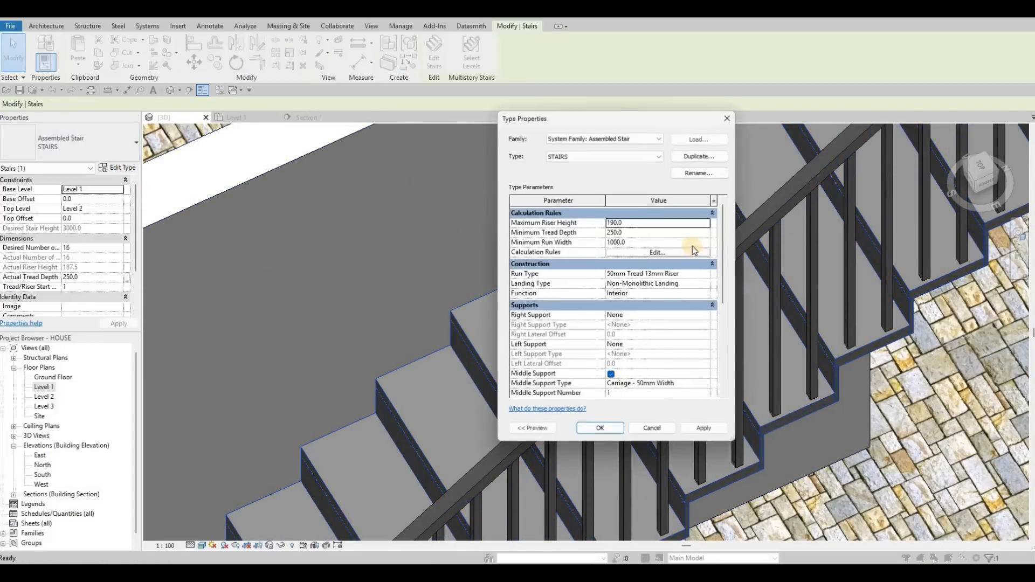
click(704, 274)
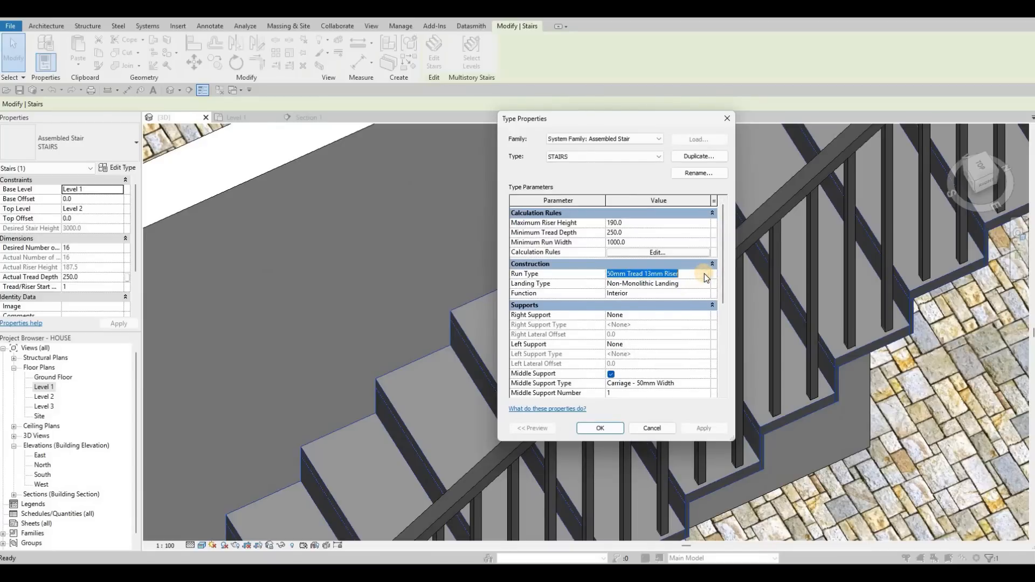
click(704, 273)
click(612, 325)
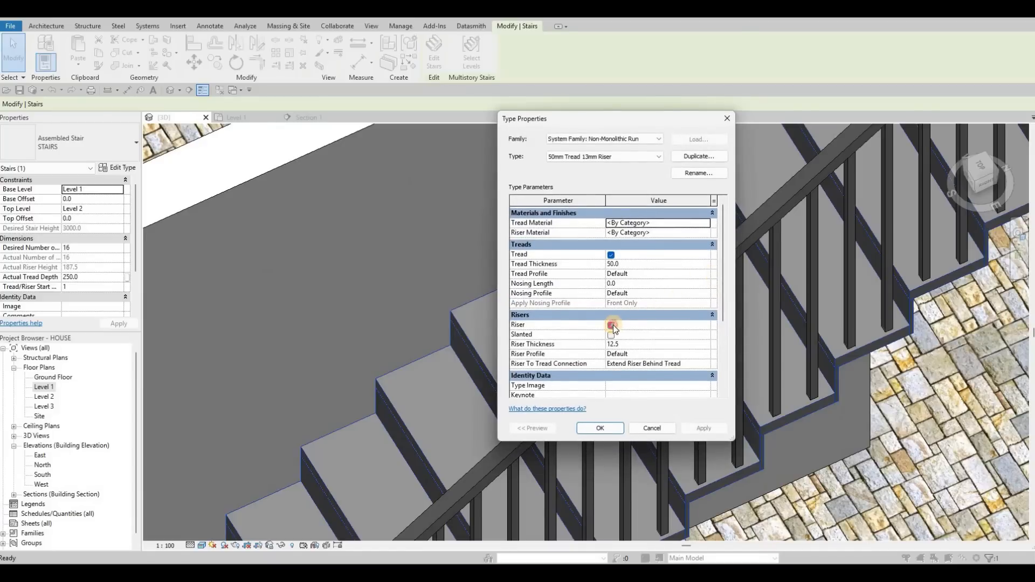
click(697, 426)
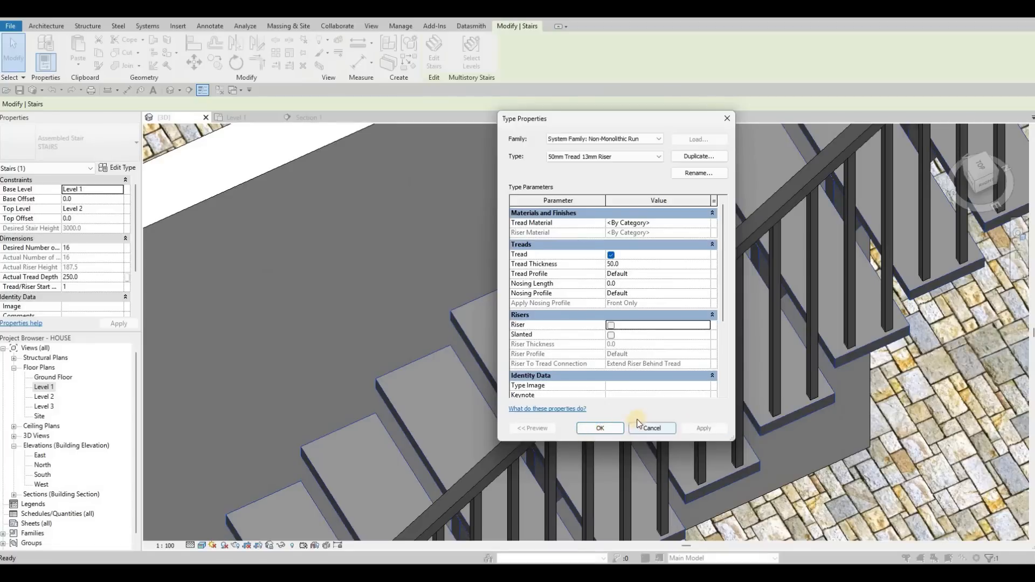
click(653, 428)
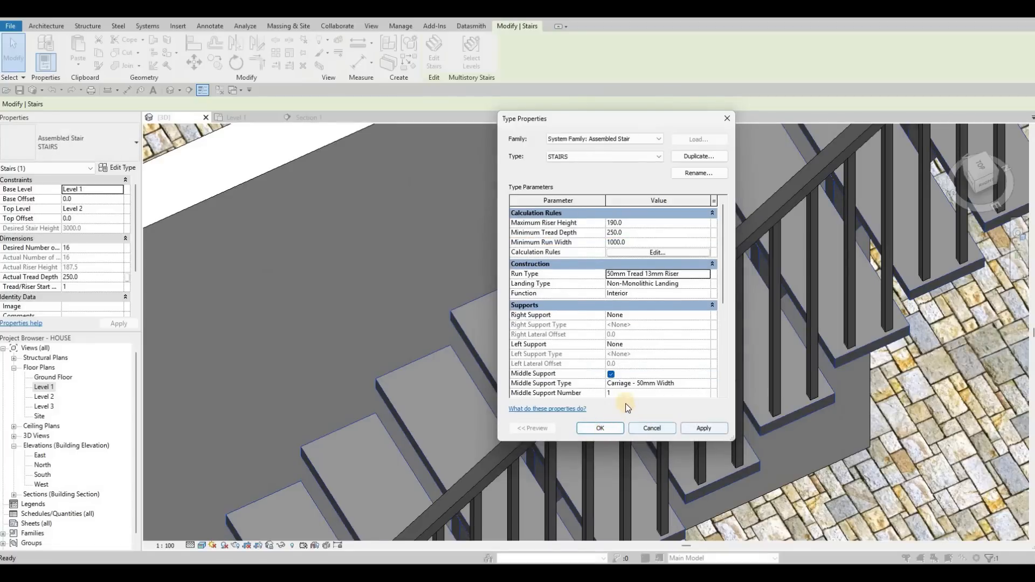
click(600, 427)
Change the remaining stair railing to the Glass Panel - Bottom Fill railing type.
shift+middle_drag(600, 428, 632, 237)
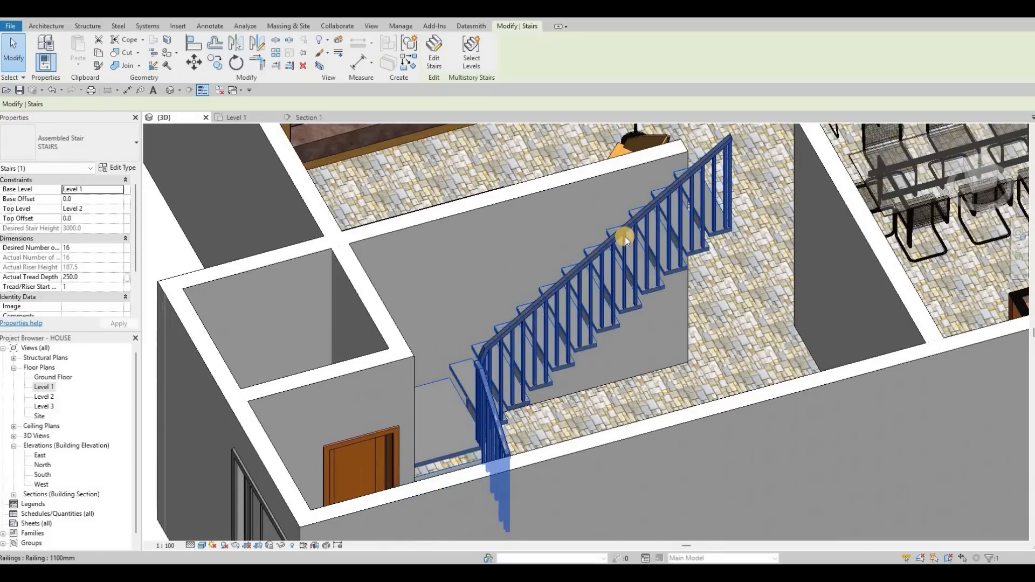
click(625, 236)
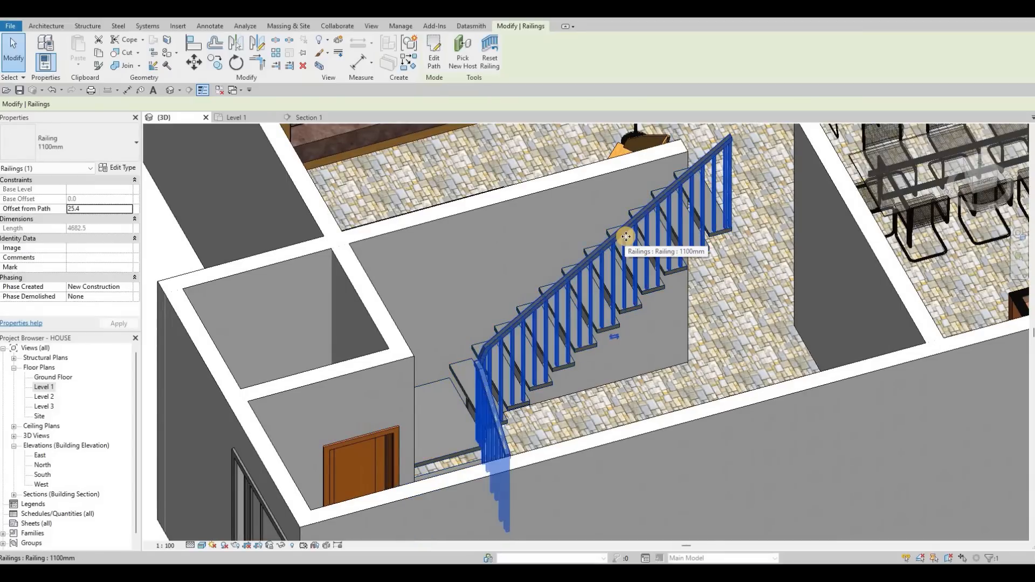
click(109, 144)
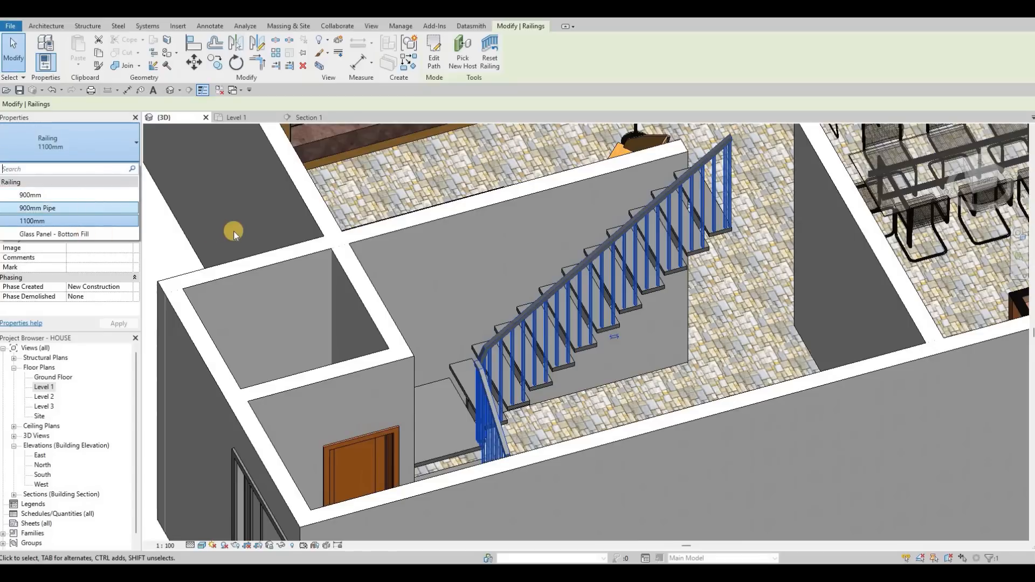
key(Return)
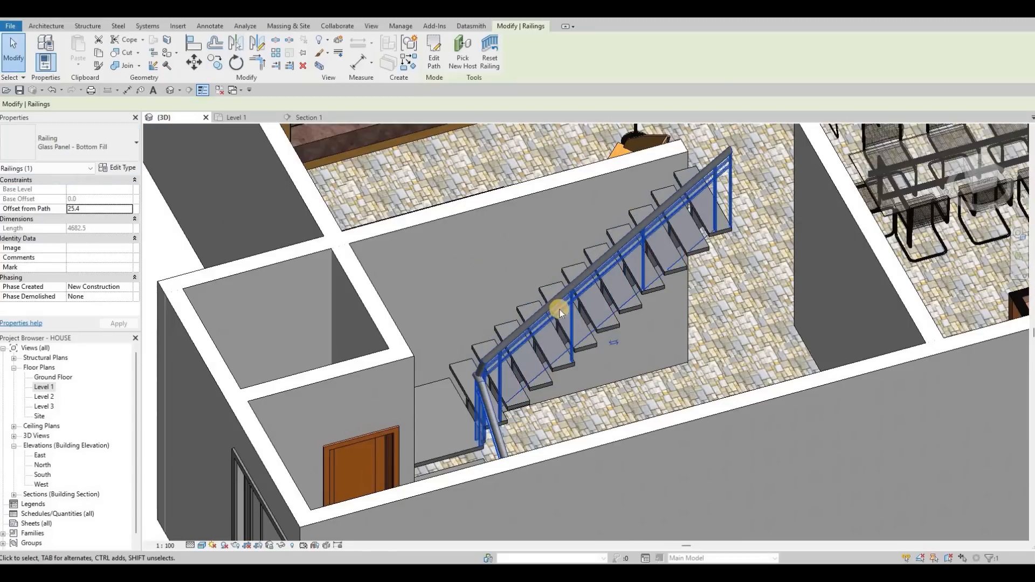
Select the glass panel railing on the stair and delete it.
key(Escape)
key(Escape)
shift+middle_drag(473, 307, 489, 389)
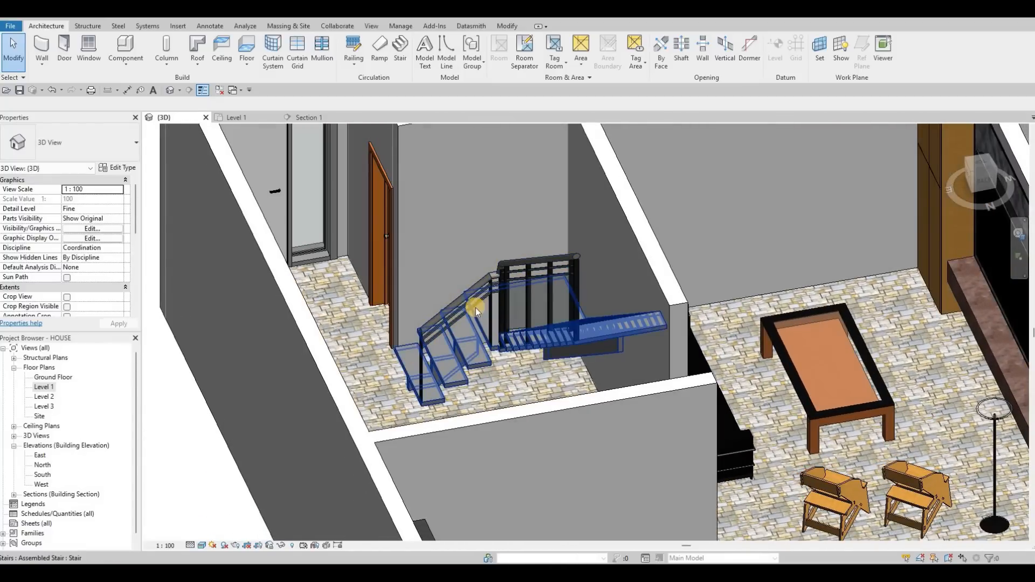
shift+middle_drag(458, 305, 485, 302)
click(519, 274)
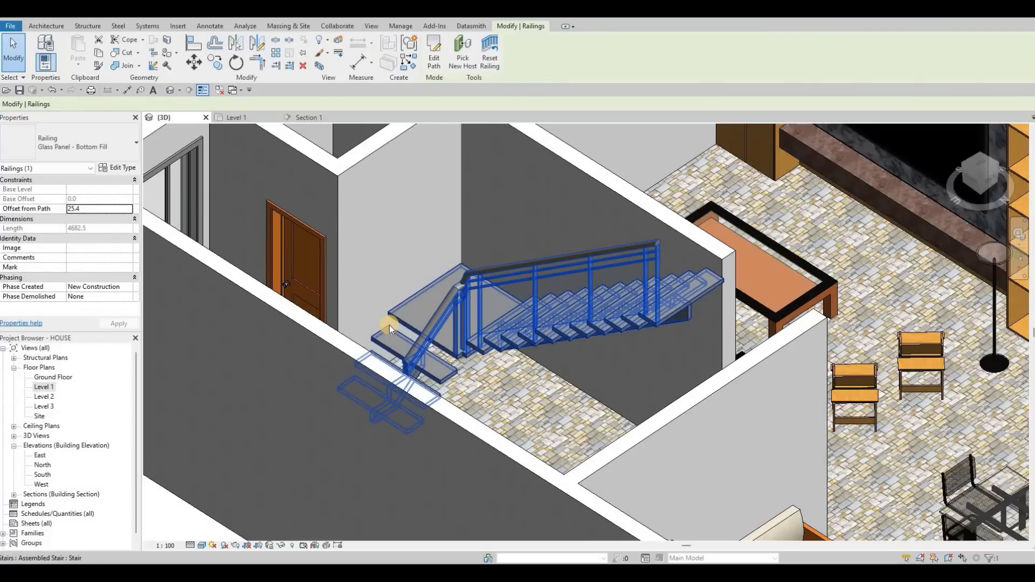
key(Delete)
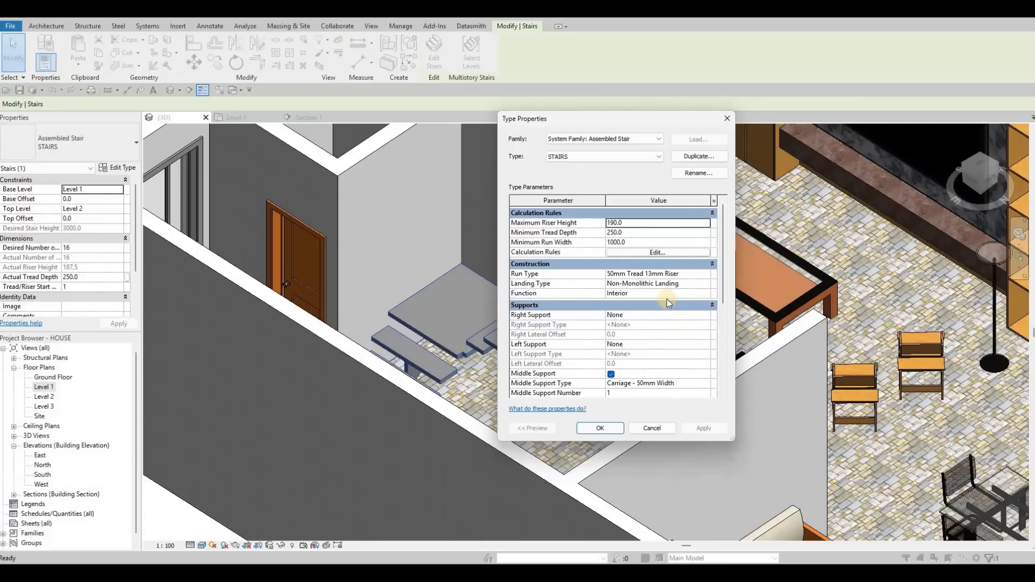
Set the stair type's right support to Stringer (Closed) and confirm the type properties.
scroll(667, 299, down, 1)
click(703, 294)
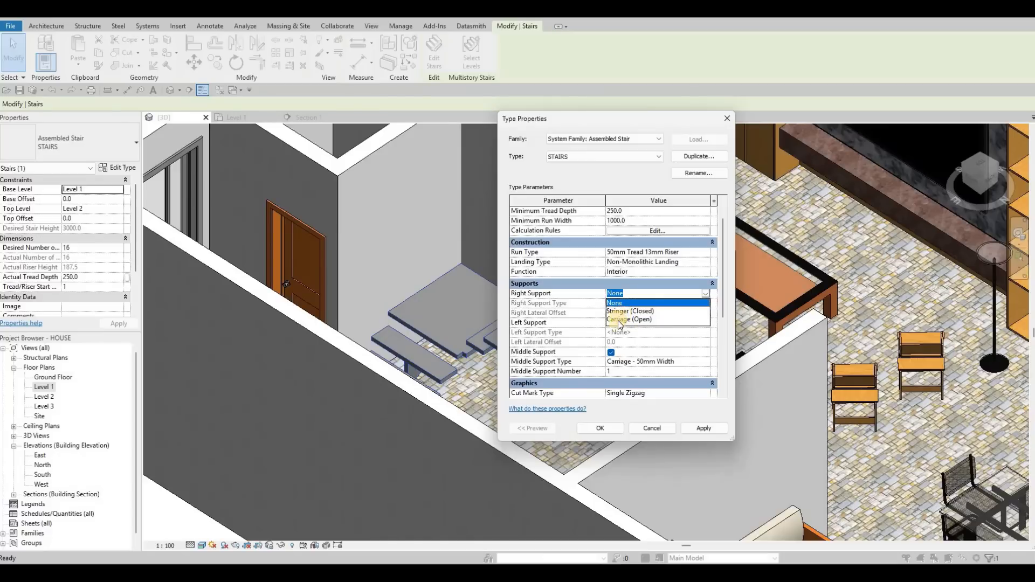
click(697, 425)
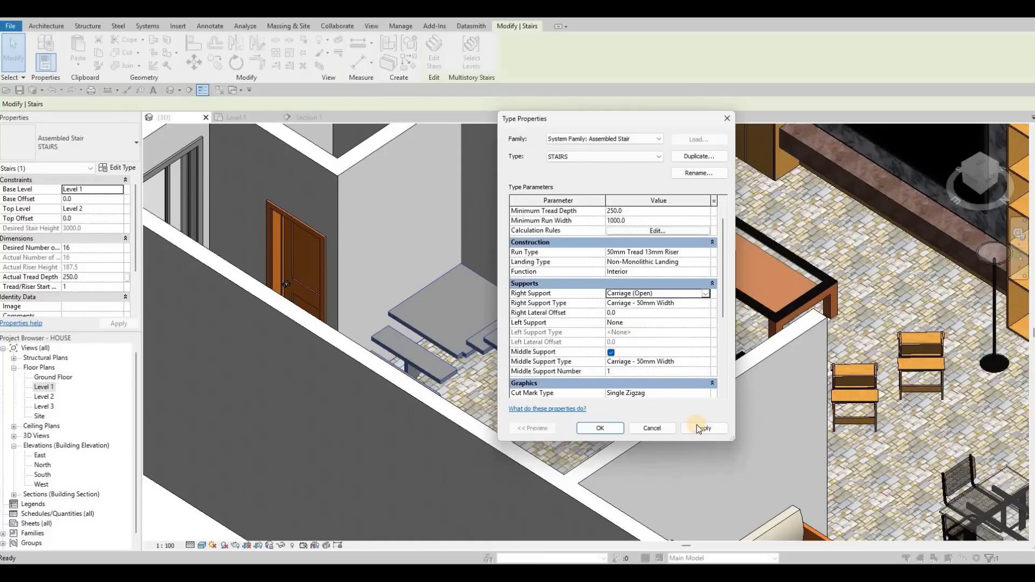
click(696, 425)
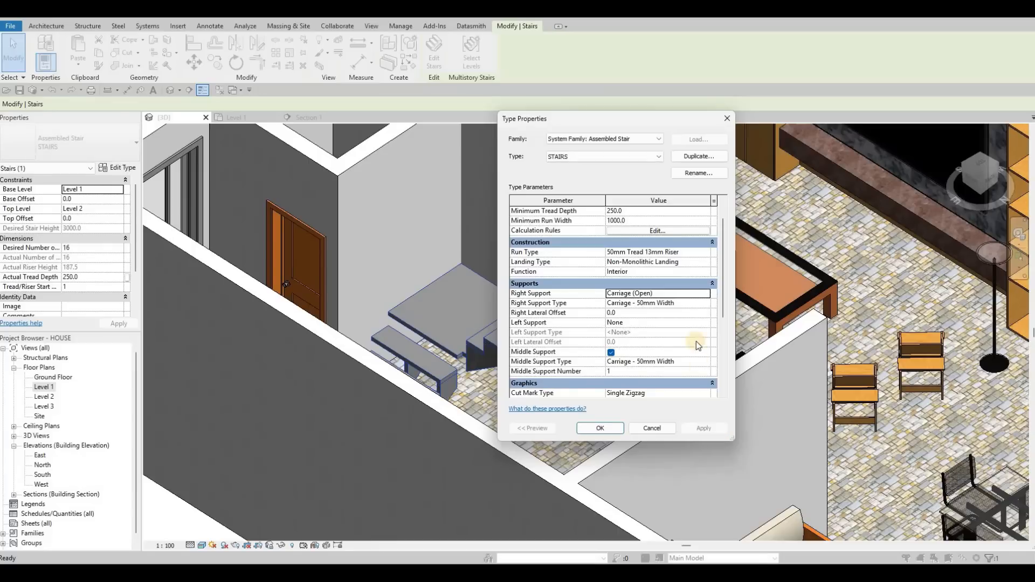
click(705, 295)
click(606, 429)
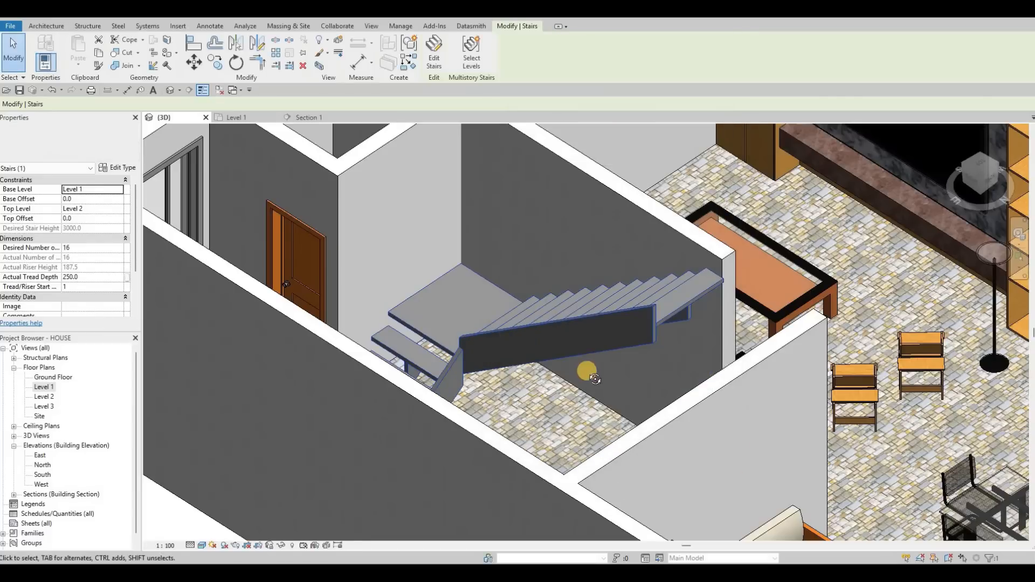
Duplicate the right support's stringer type and name it Stringer - GLASS.
shift+middle_drag(619, 370, 580, 325)
key(Escape)
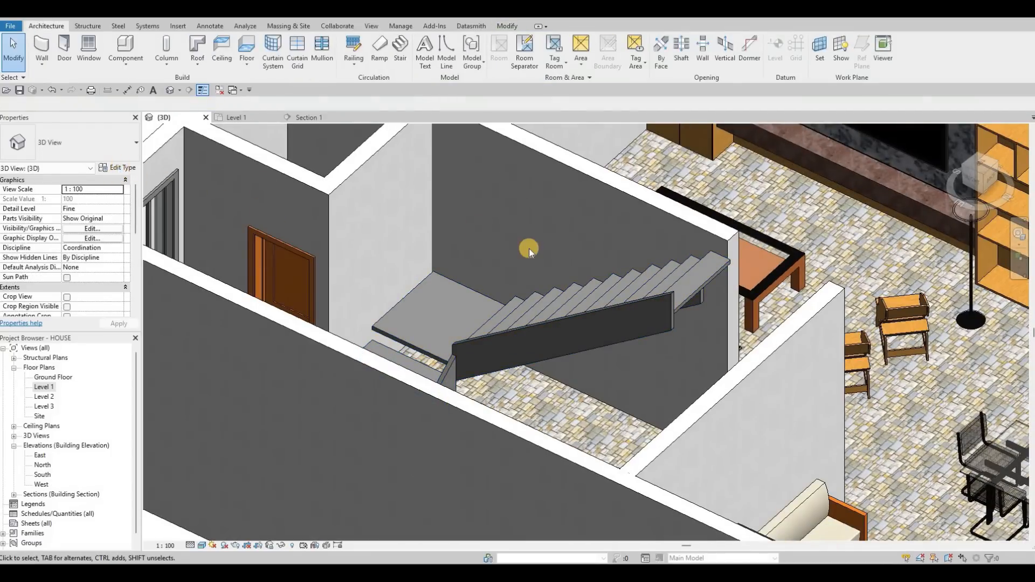
key(Escape)
key(Escape)
key(Escape)
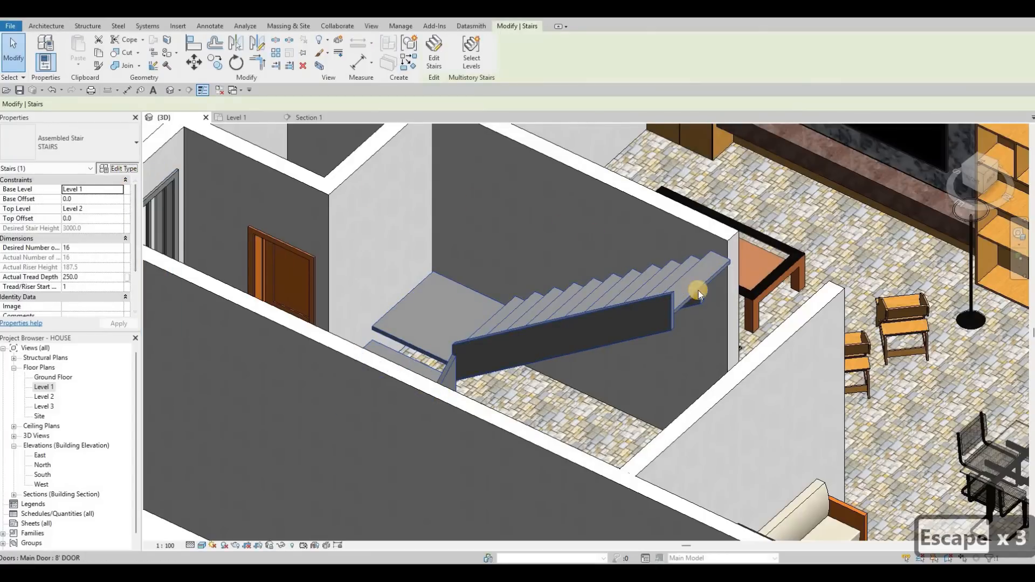
click(695, 316)
click(704, 324)
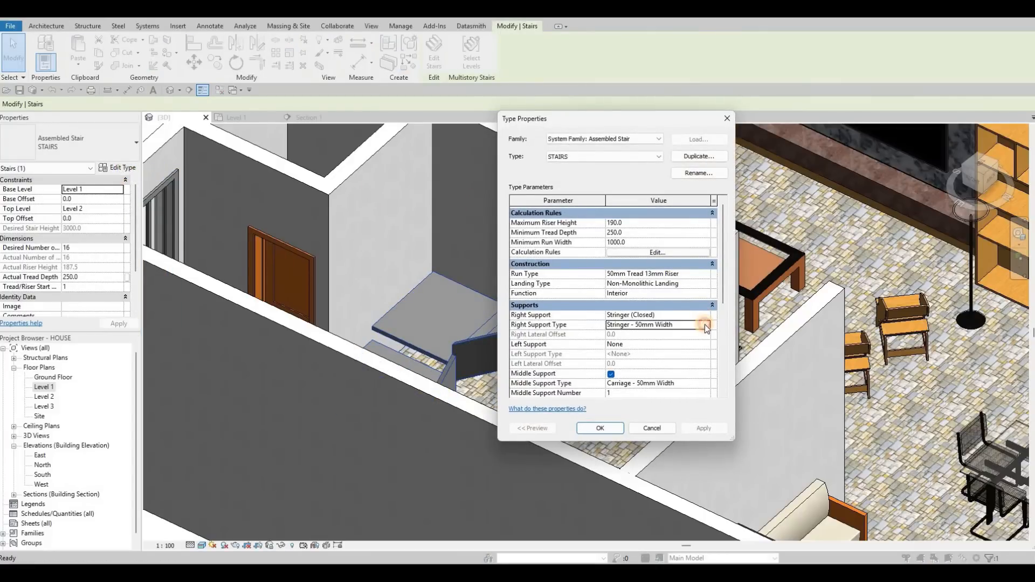
click(683, 160)
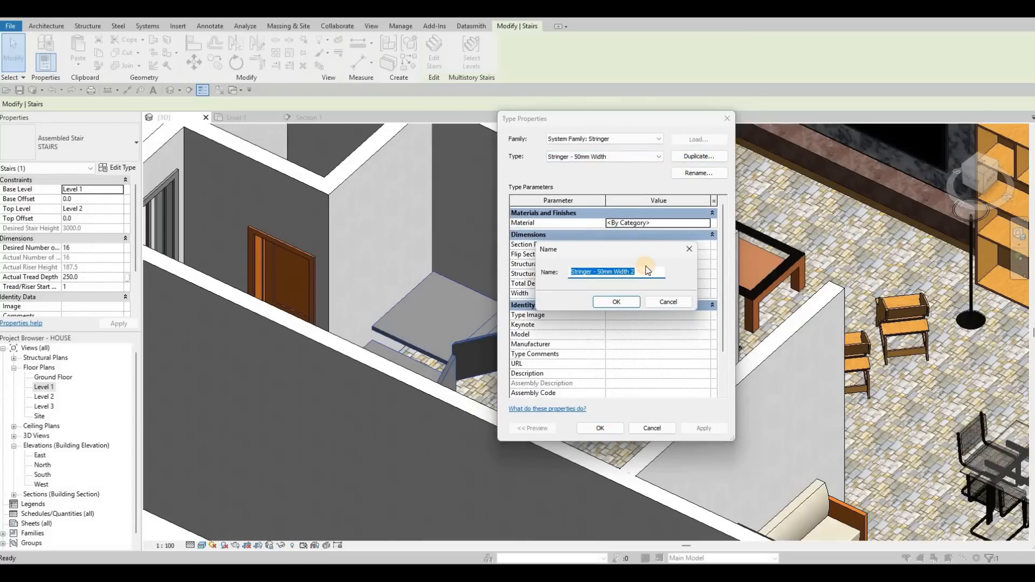
click(647, 270)
key(BackSpace)
key(BackSpace)
key(BackSpace)
key(BackSpace)
key(BackSpace)
key(BackSpace)
key(BackSpace)
key(BackSpace)
key(BackSpace)
key(BackSpace)
key(BackSpace)
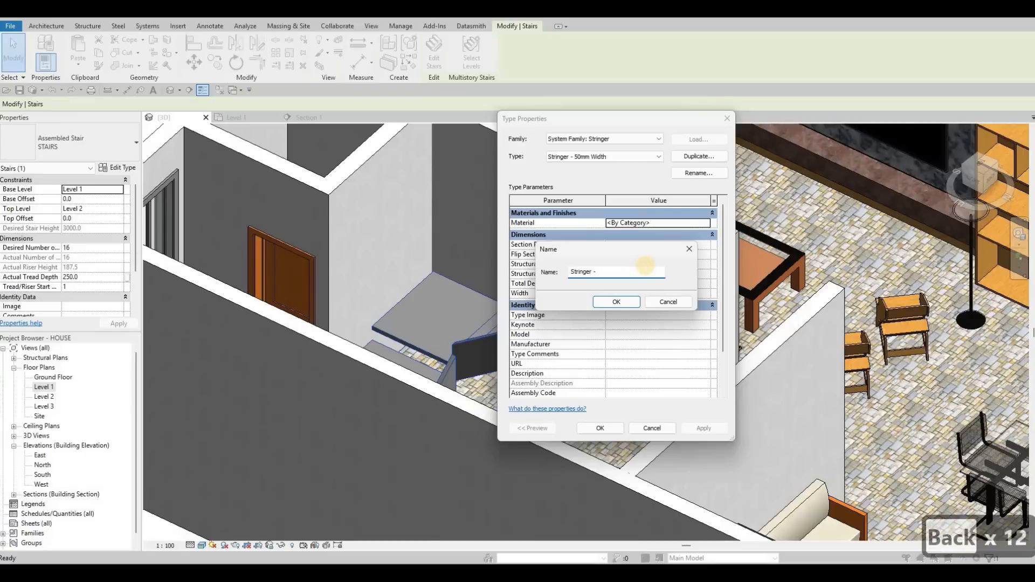
text(GLASS)
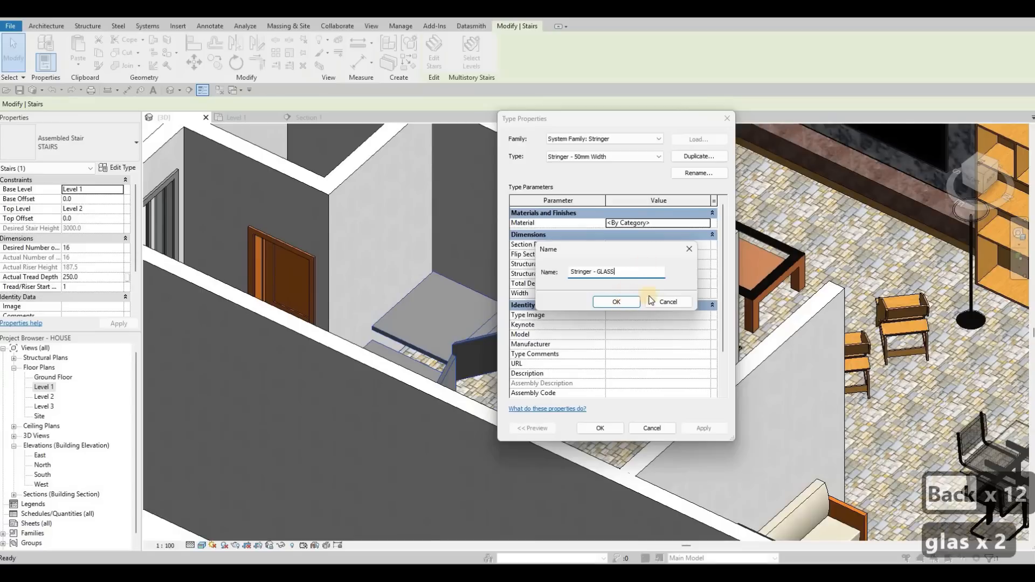
key(Return)
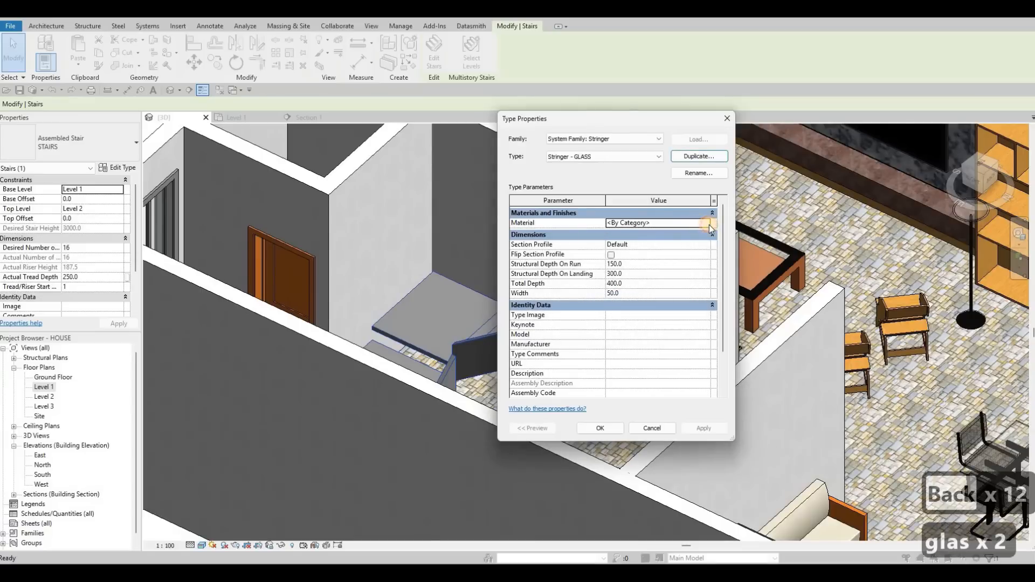
Search the material library for glass and assign Glass, Cast, Clear as the Stringer - GLASS material.
click(709, 224)
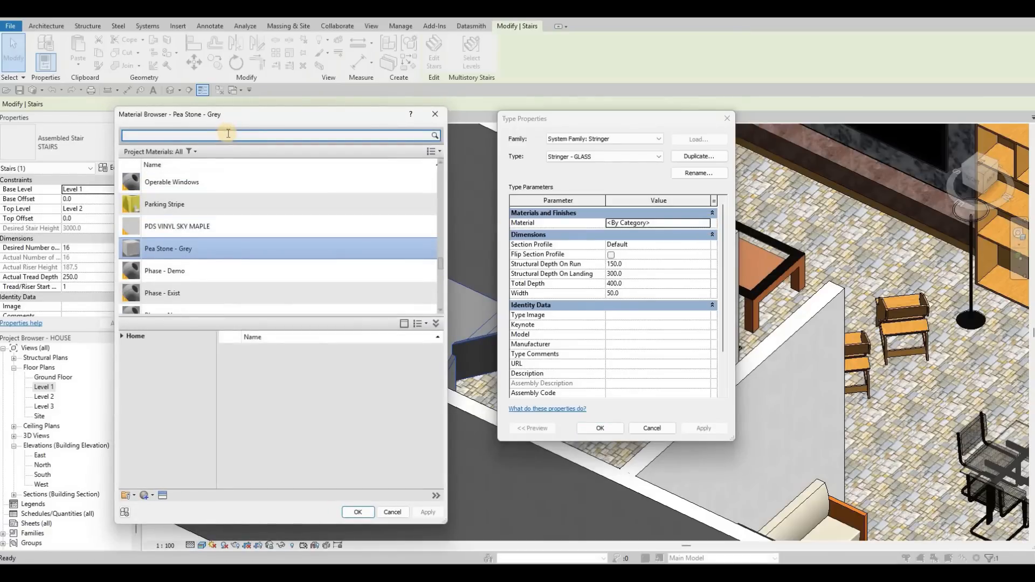
text(GLASS)
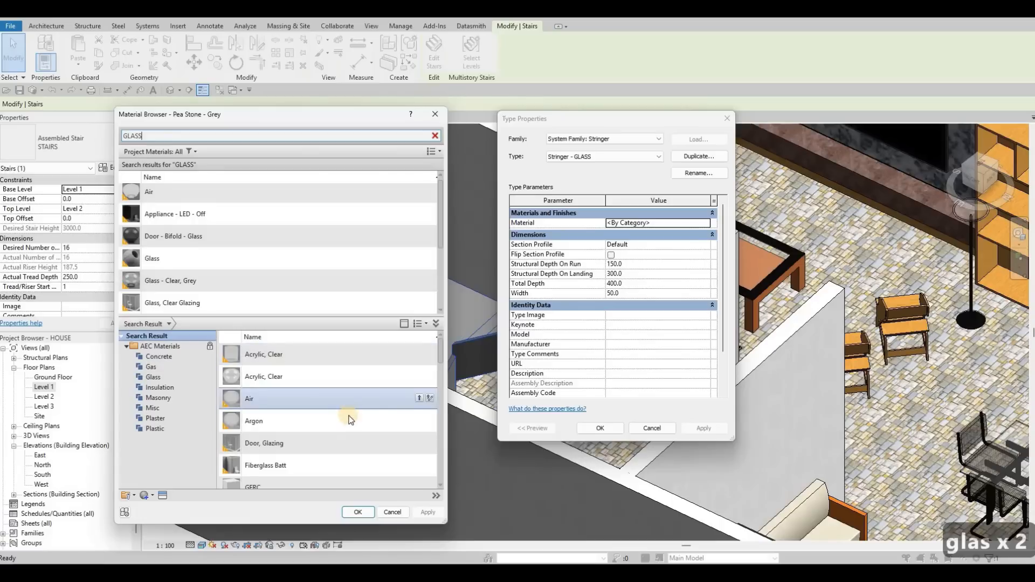
scroll(369, 415, down, 1)
scroll(380, 435, down, 1)
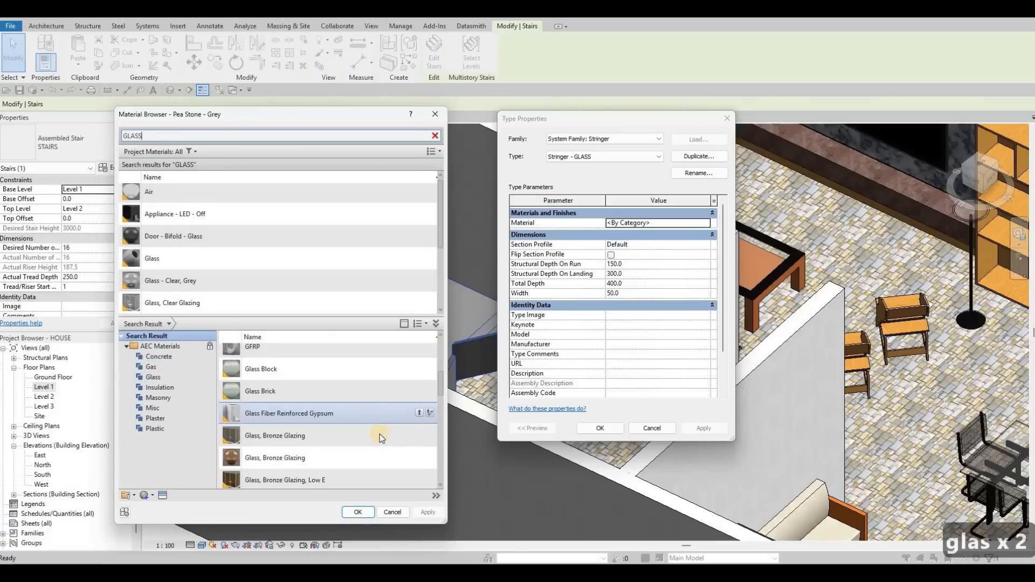
scroll(403, 463, down, 1)
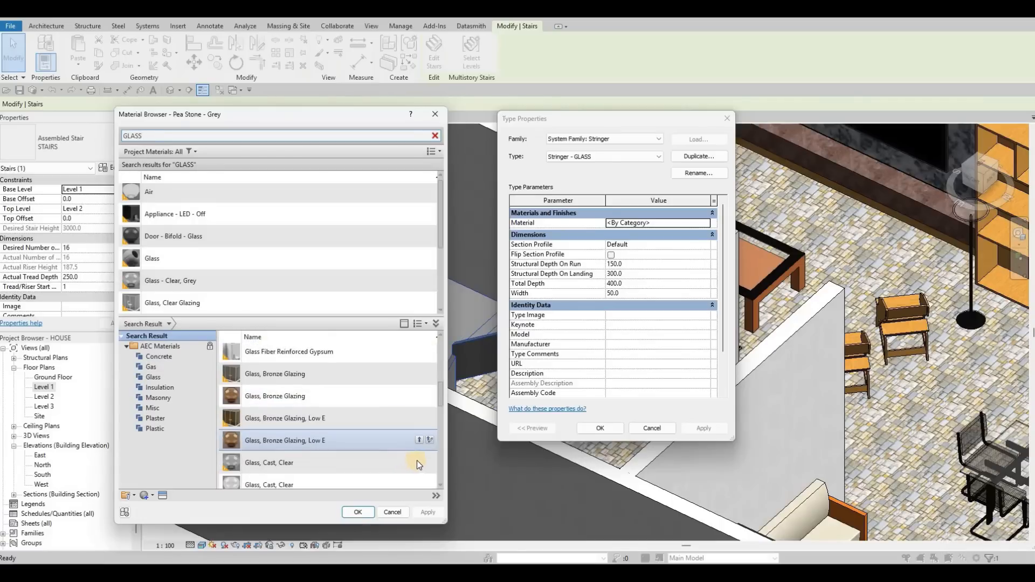
click(417, 461)
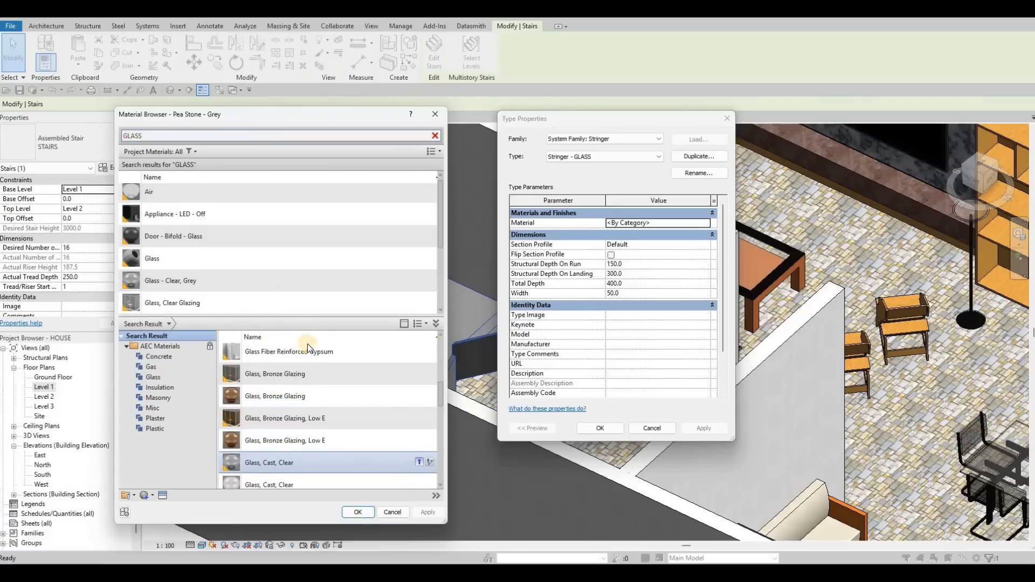
click(423, 512)
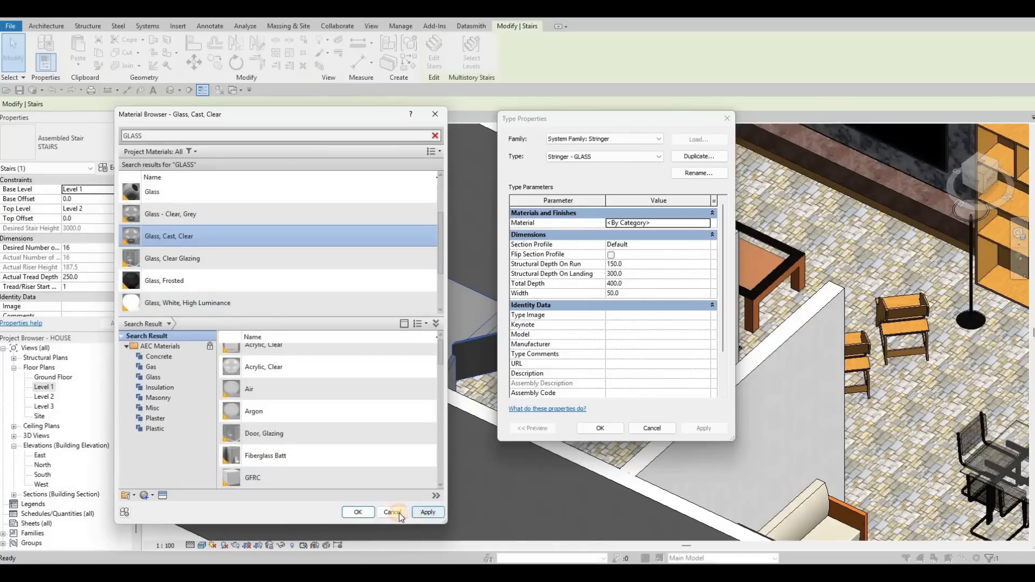
click(366, 511)
Set the glass stringer's width to 30.
click(631, 296)
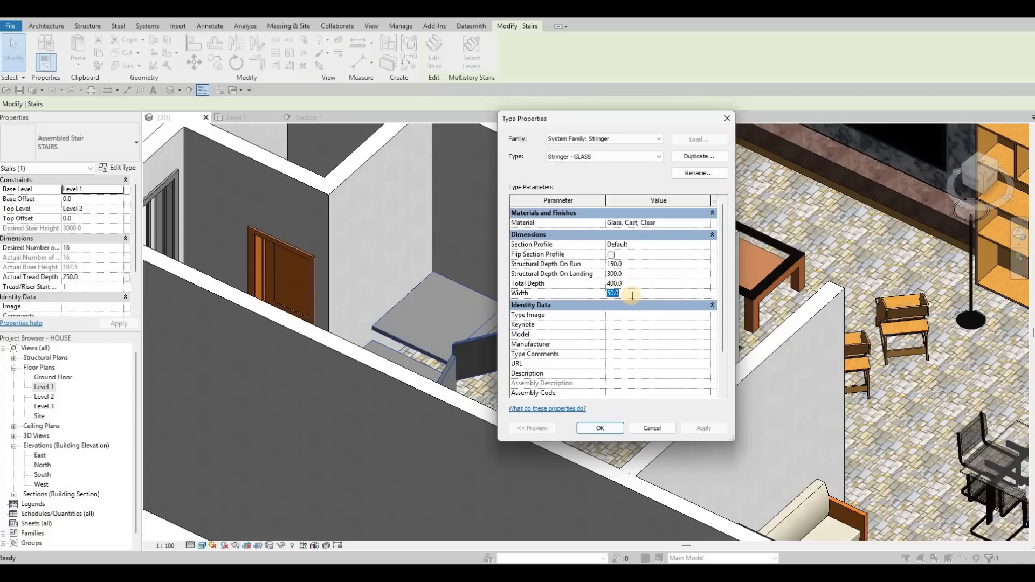
text(25)
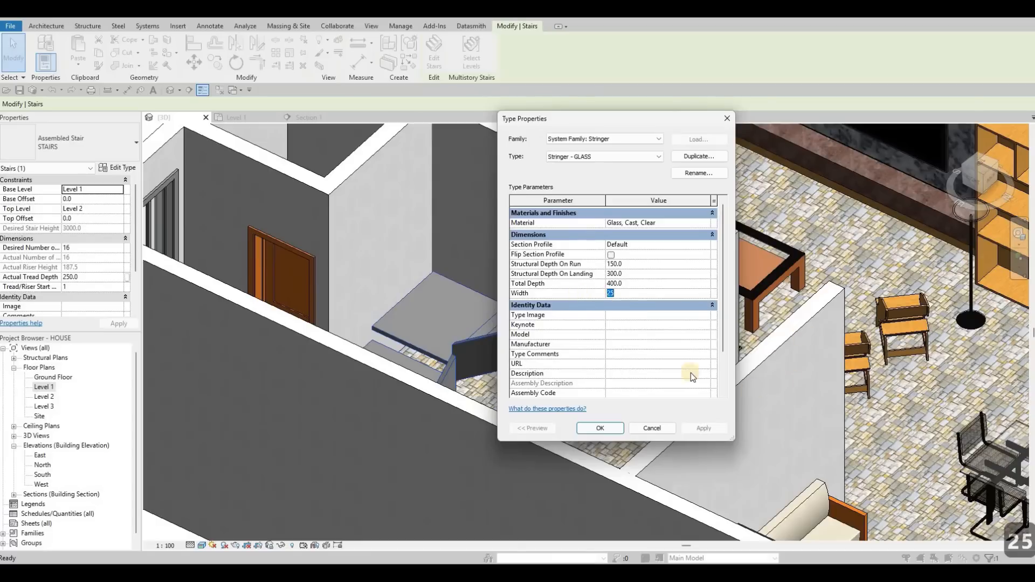
key(BackSpace)
key(BackSpace)
text(30)
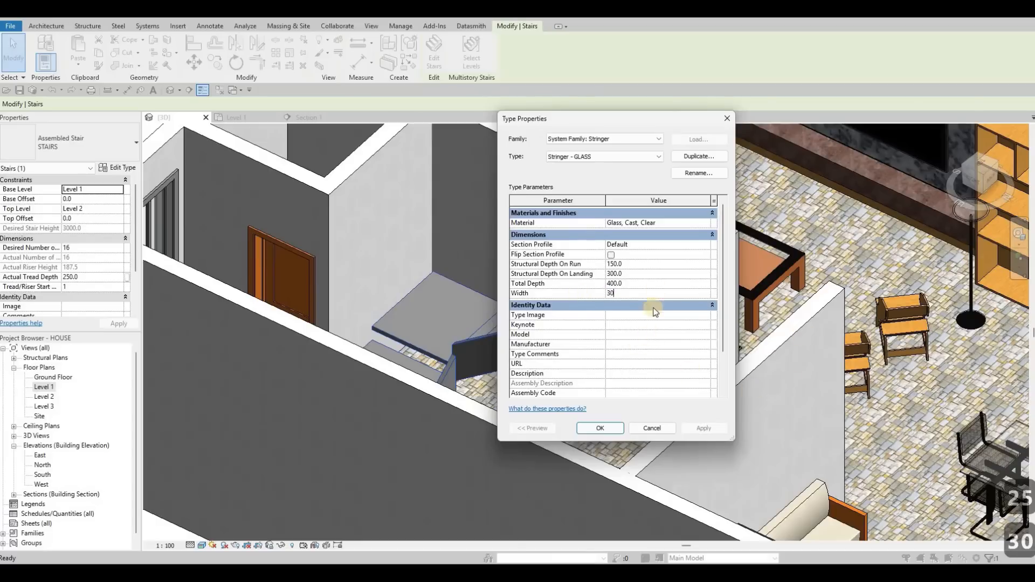
Set the glass stringer's structural depth on landing to 600 and confirm both type dialogs.
click(623, 277)
text(600)
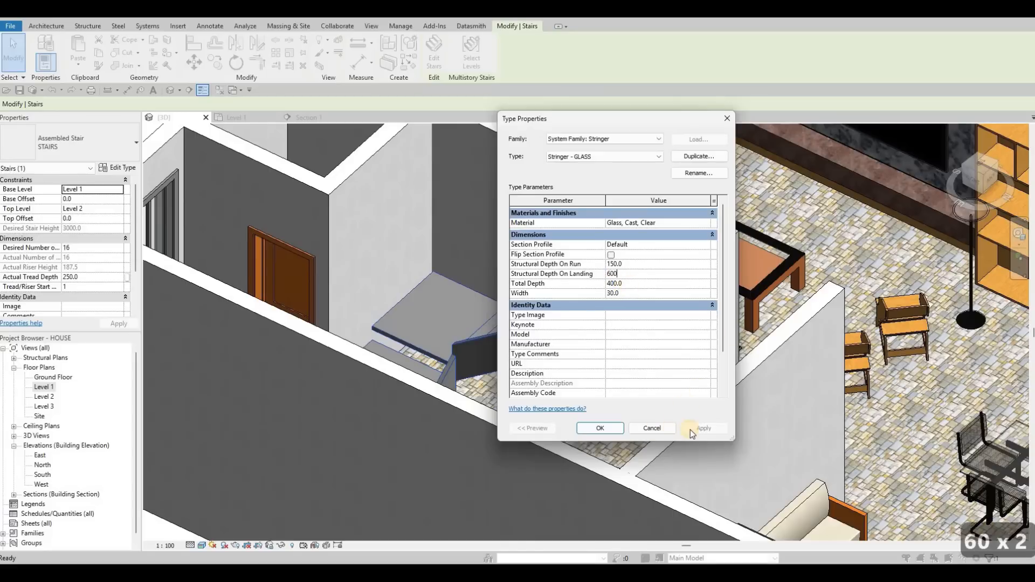
click(602, 427)
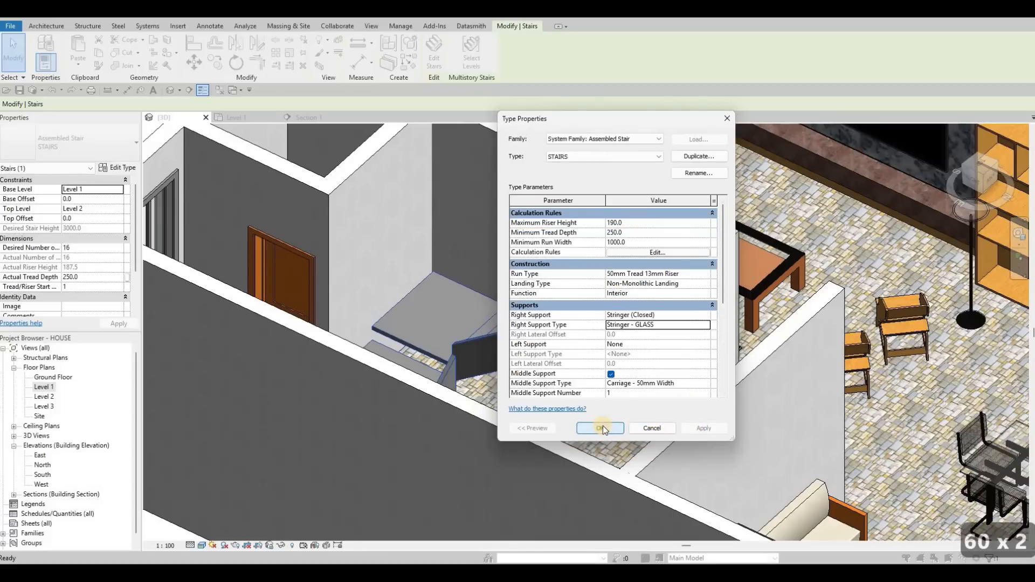
click(599, 427)
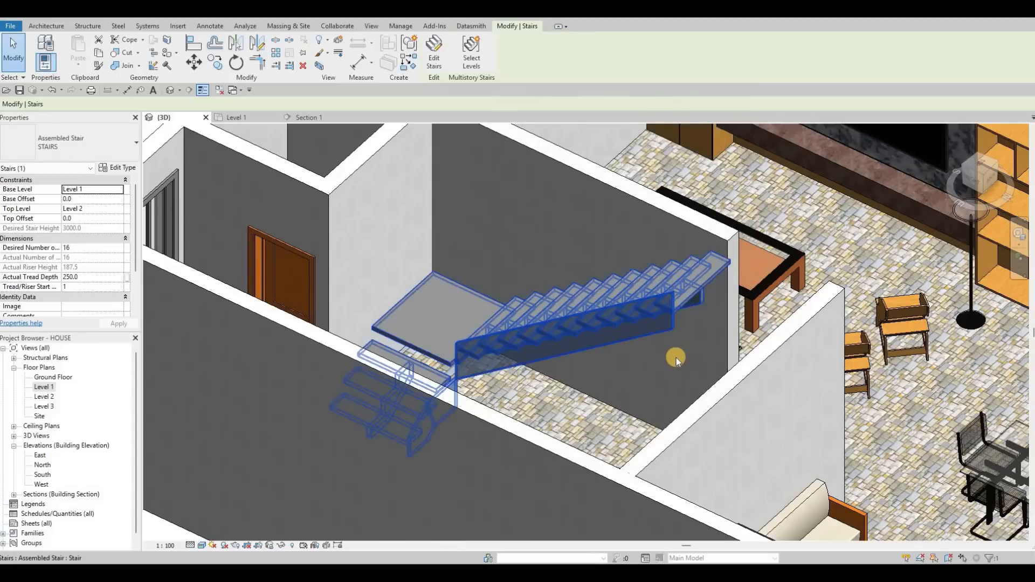
Try setting the glass stringer's structural depth on run to 900 on the selected stair.
key(Escape)
shift+middle_drag(593, 377, 562, 329)
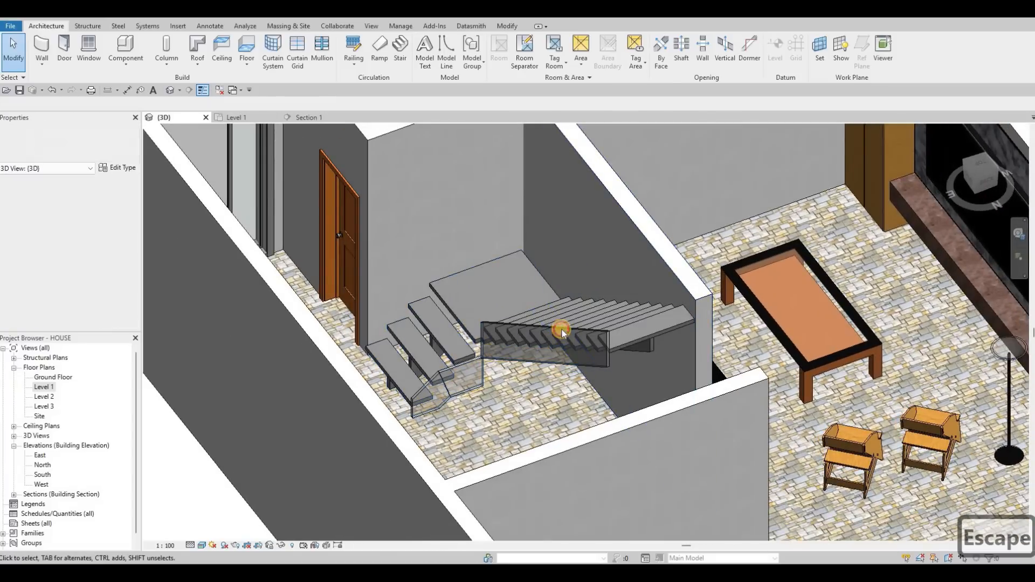
click(546, 326)
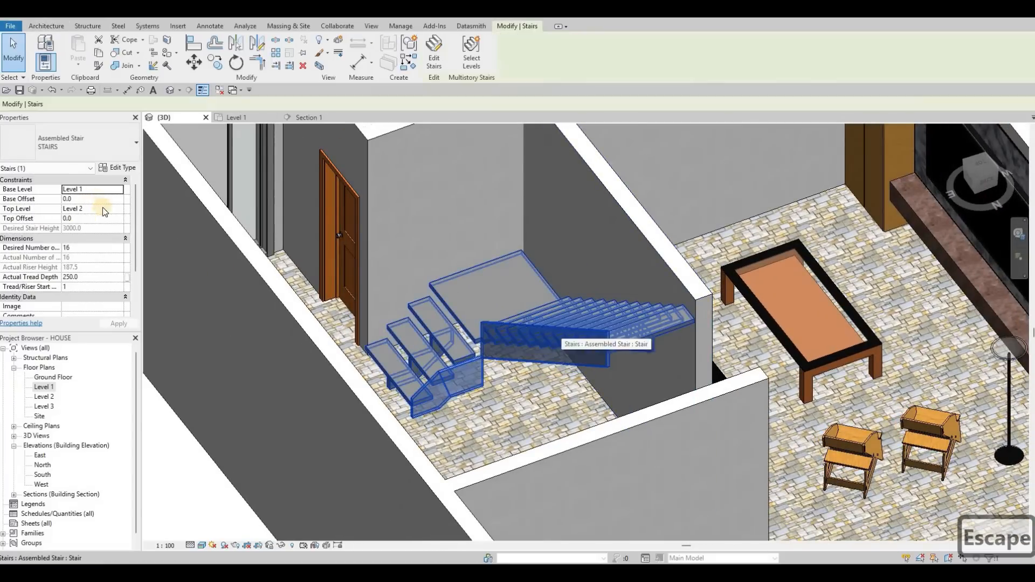
click(122, 169)
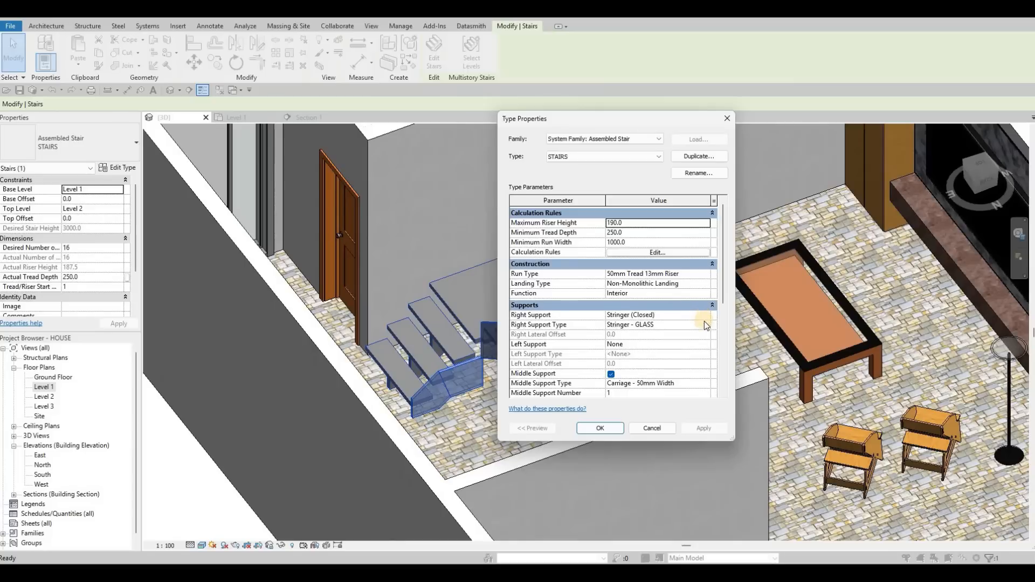
click(704, 325)
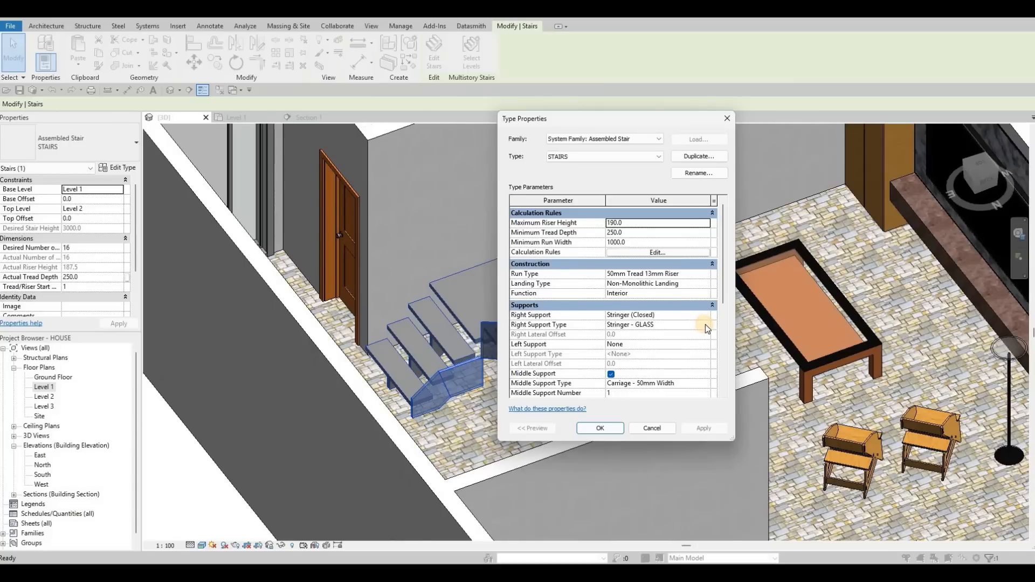
click(643, 264)
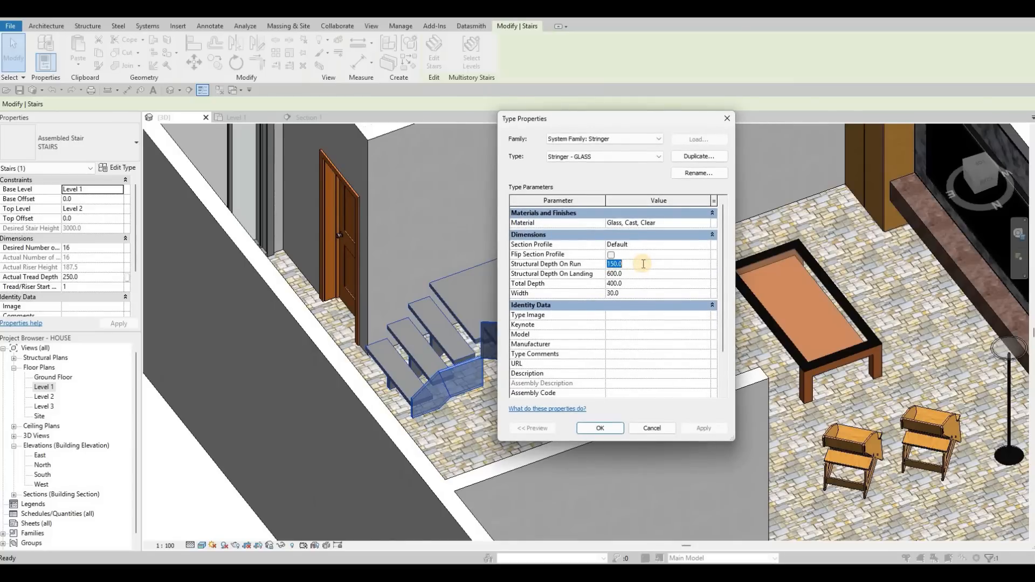
text(900)
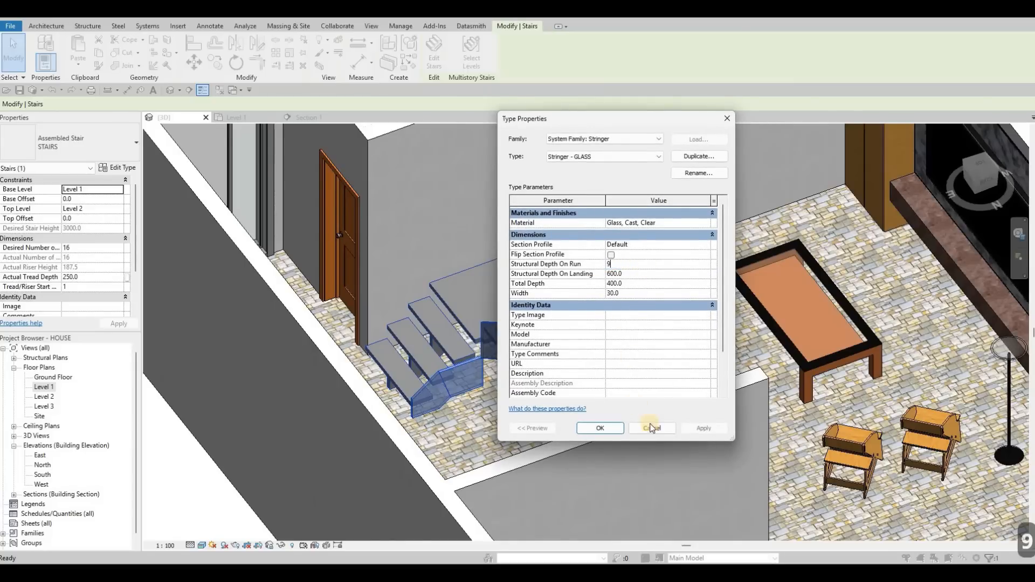
click(696, 427)
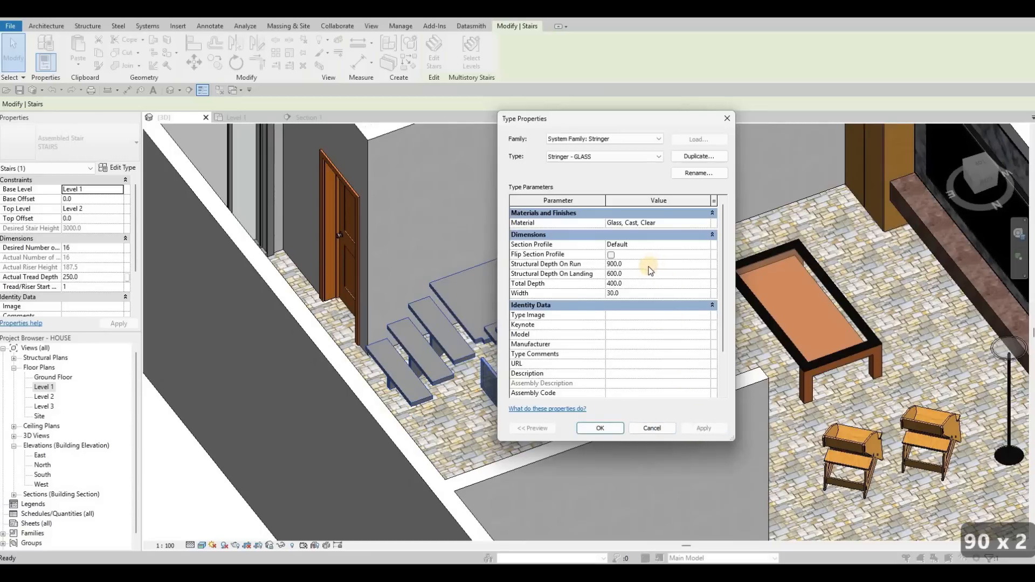
key(ctrl+z)
click(651, 427)
key(Escape)
key(Escape)
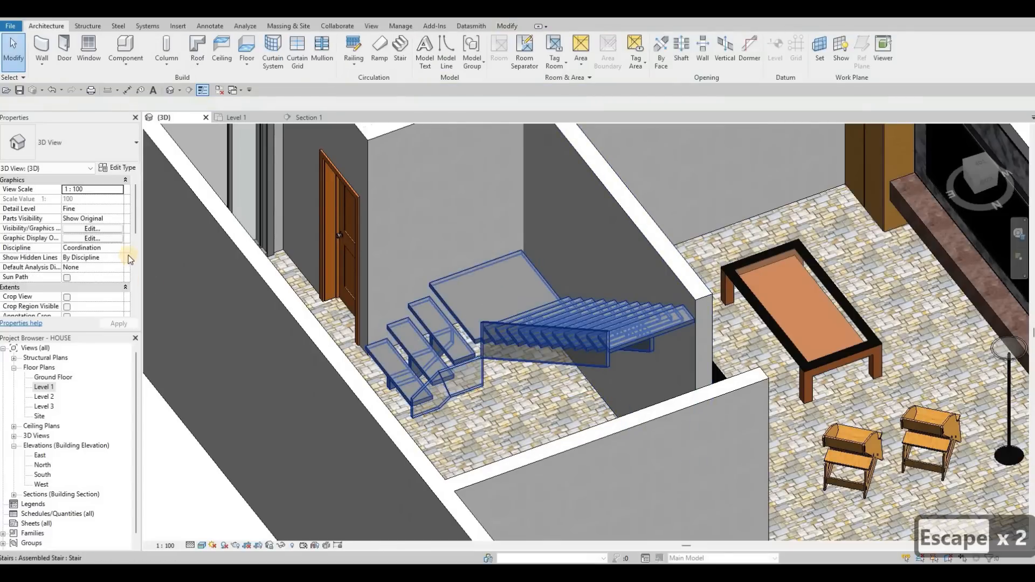
Set the glass stringer's total depth to 900 and confirm the stair's type properties.
click(514, 306)
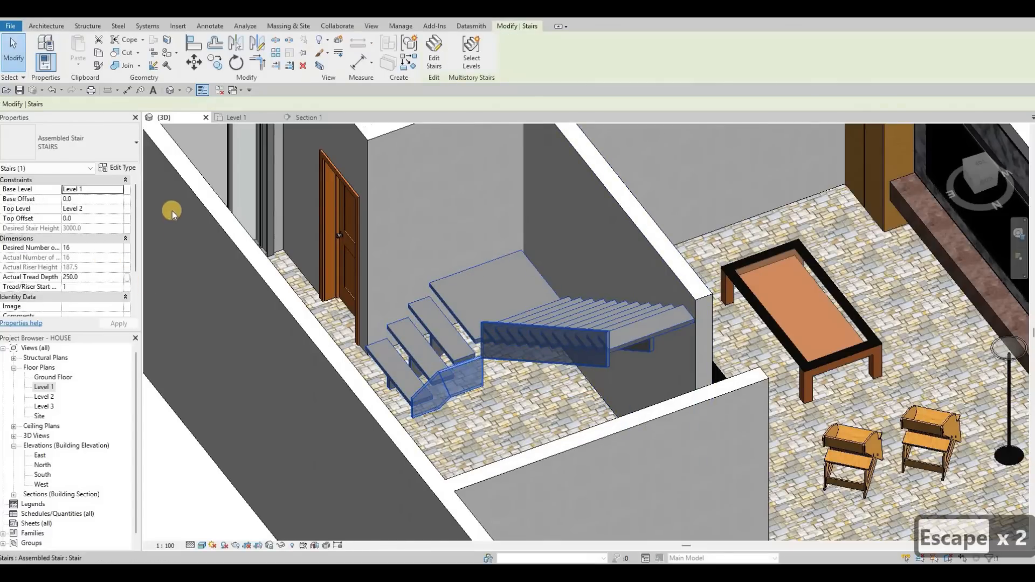
click(123, 170)
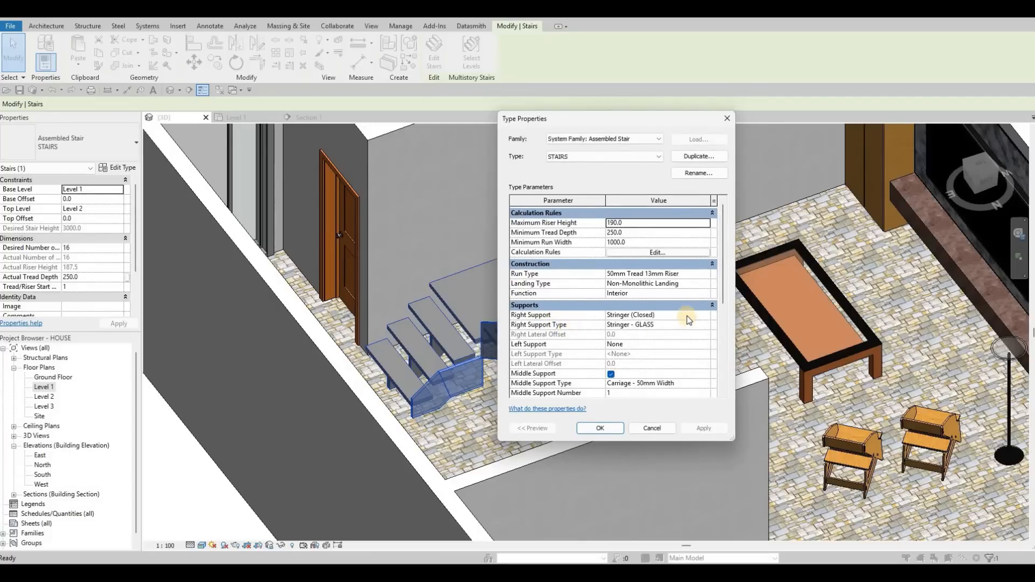
scroll(687, 313, down, 1)
scroll(695, 307, down, 2)
scroll(708, 303, up, 2)
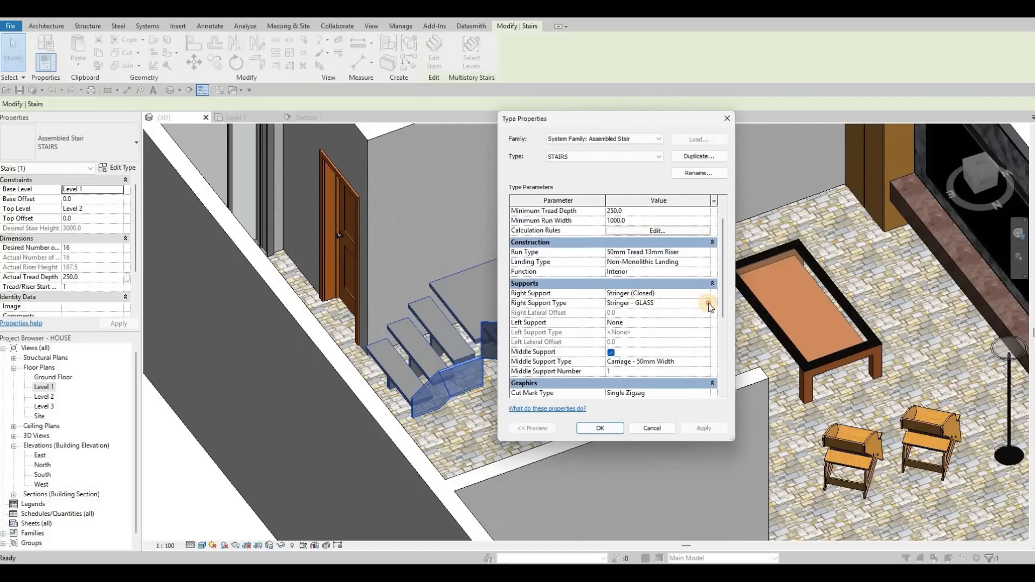
click(708, 303)
click(708, 303)
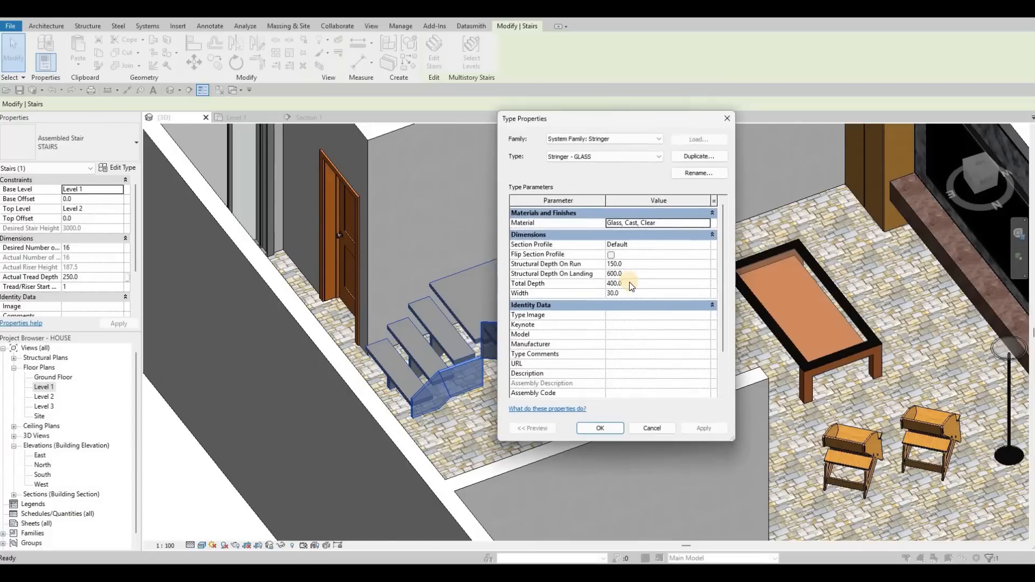
click(631, 284)
text(900)
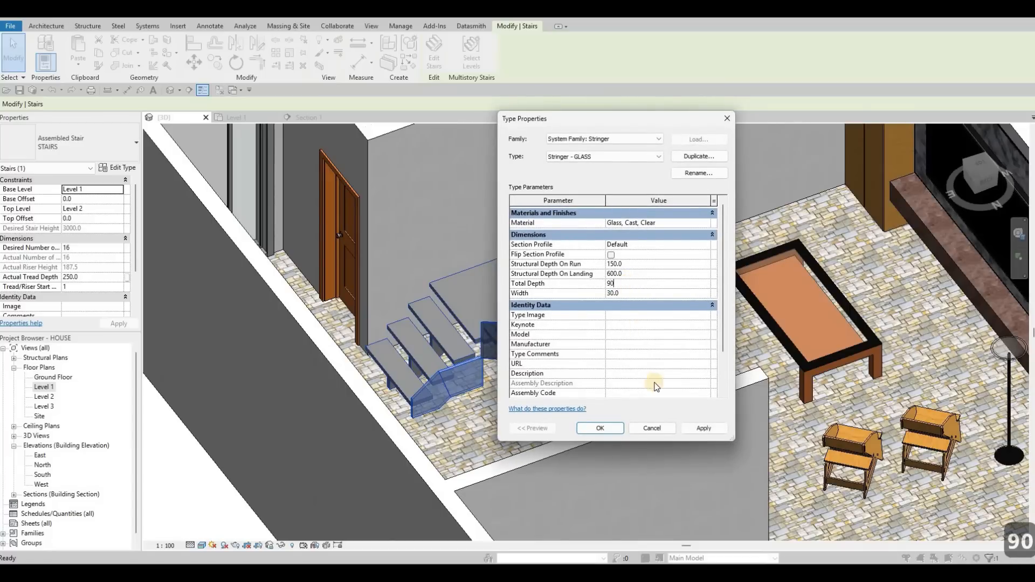
click(691, 432)
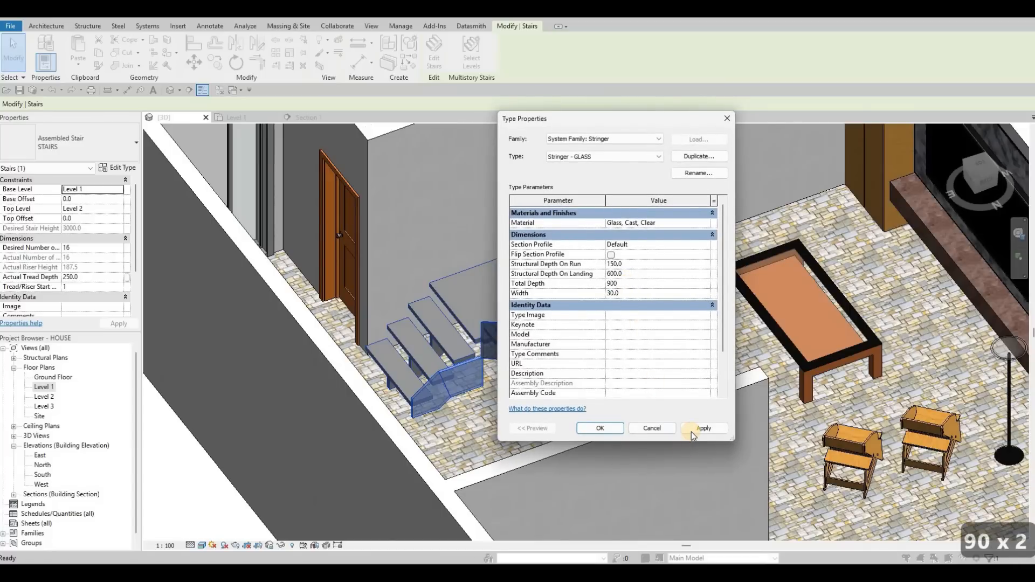
click(606, 429)
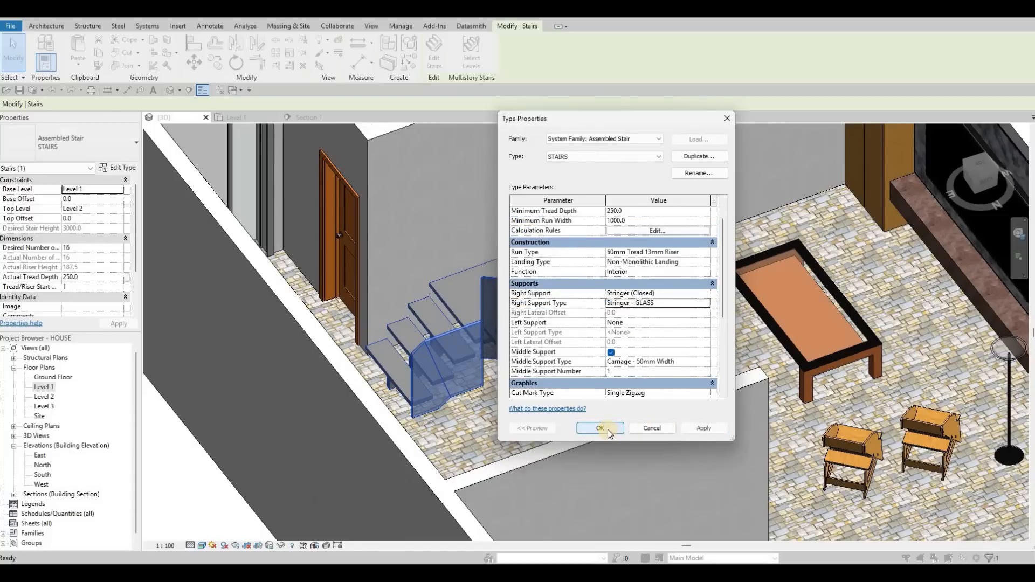
click(607, 429)
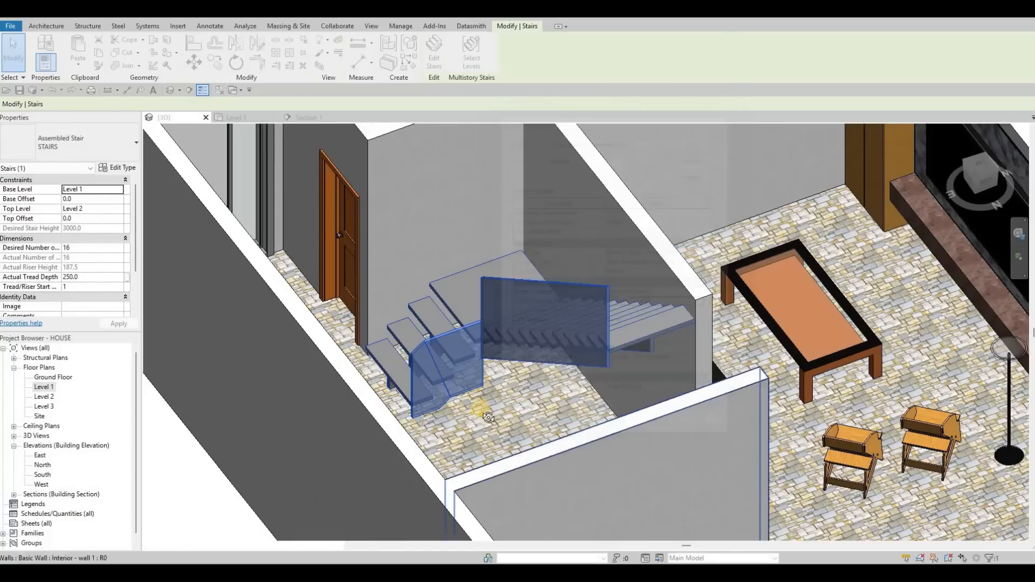
Set the stair run type's tread material to Glulam 28h from the Wood materials library.
shift+middle_drag(489, 420, 821, 291)
key(Escape)
shift+middle_drag(517, 231, 546, 236)
click(546, 236)
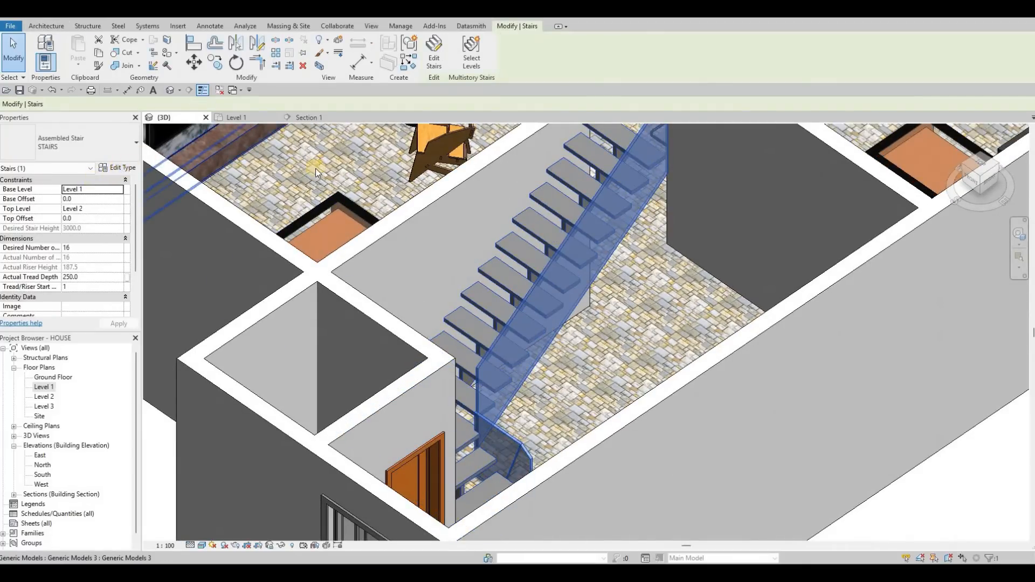
click(117, 167)
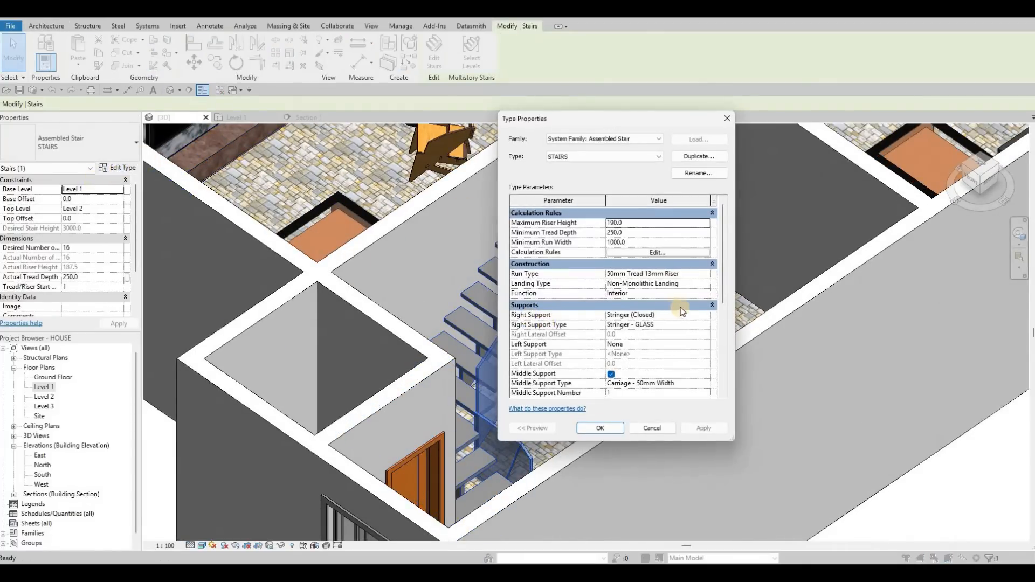
click(708, 273)
click(707, 273)
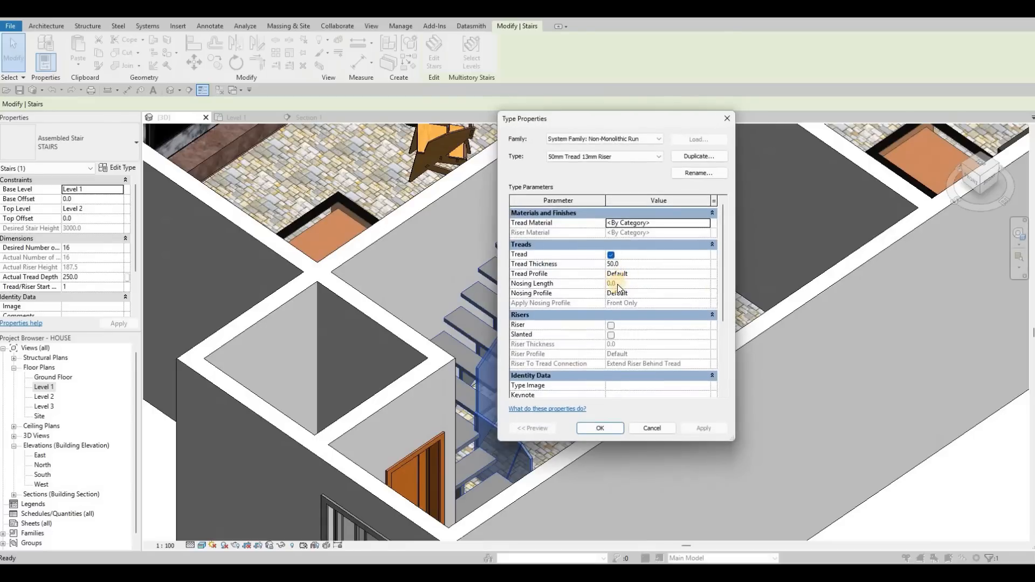
scroll(625, 285, down, 1)
scroll(622, 279, up, 1)
click(696, 264)
click(710, 225)
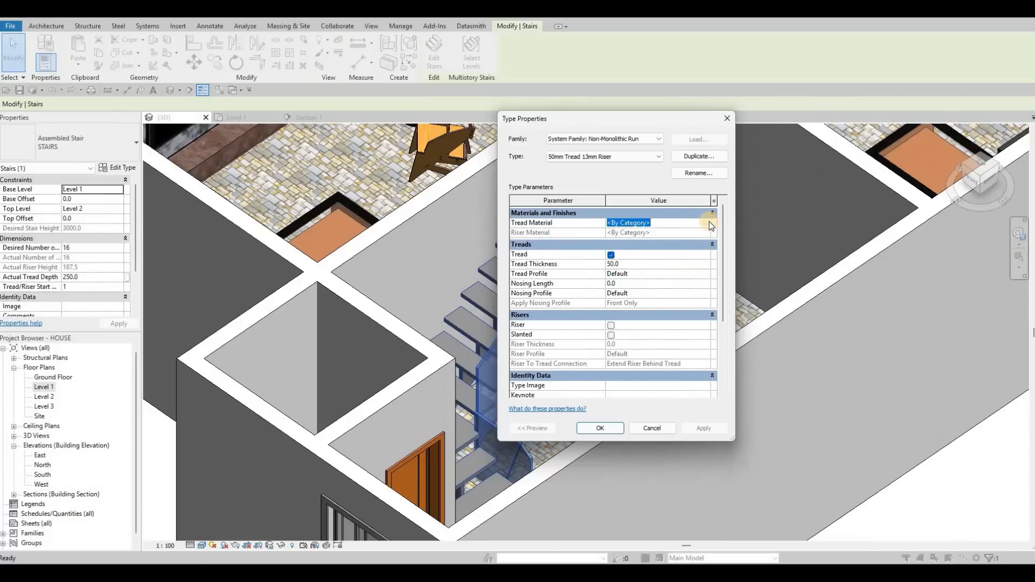
click(708, 222)
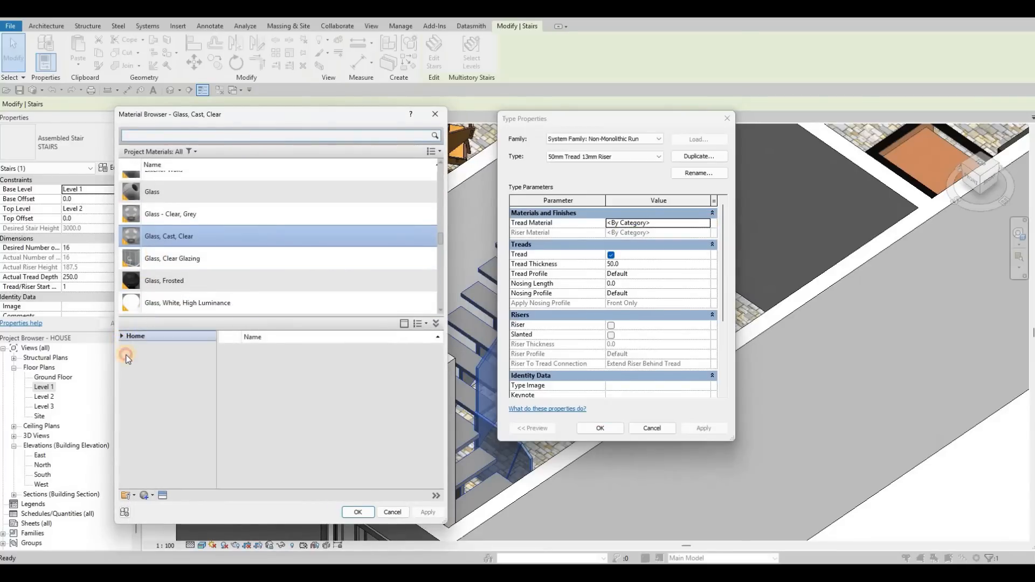
scroll(163, 479, down, 2)
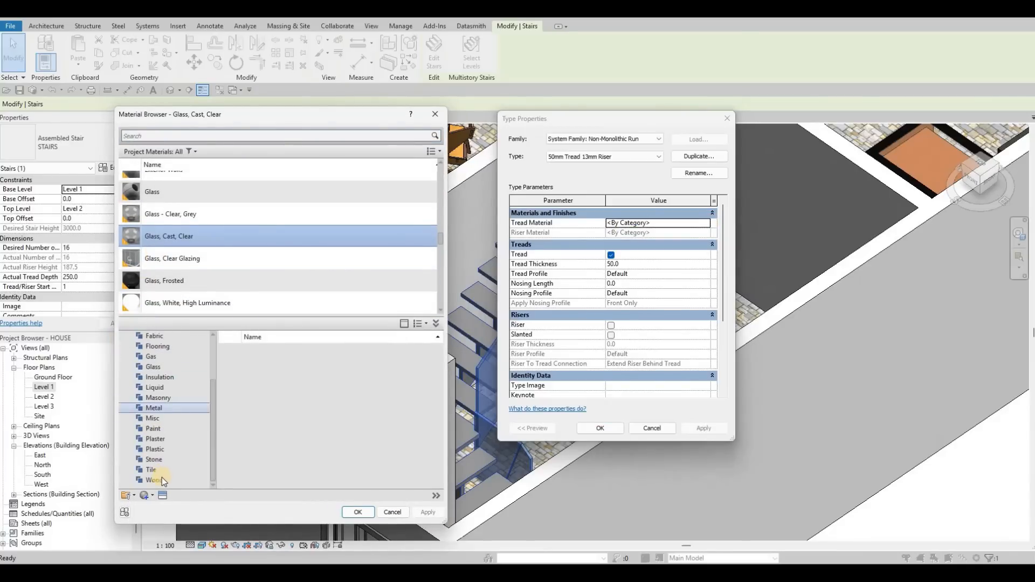
click(162, 473)
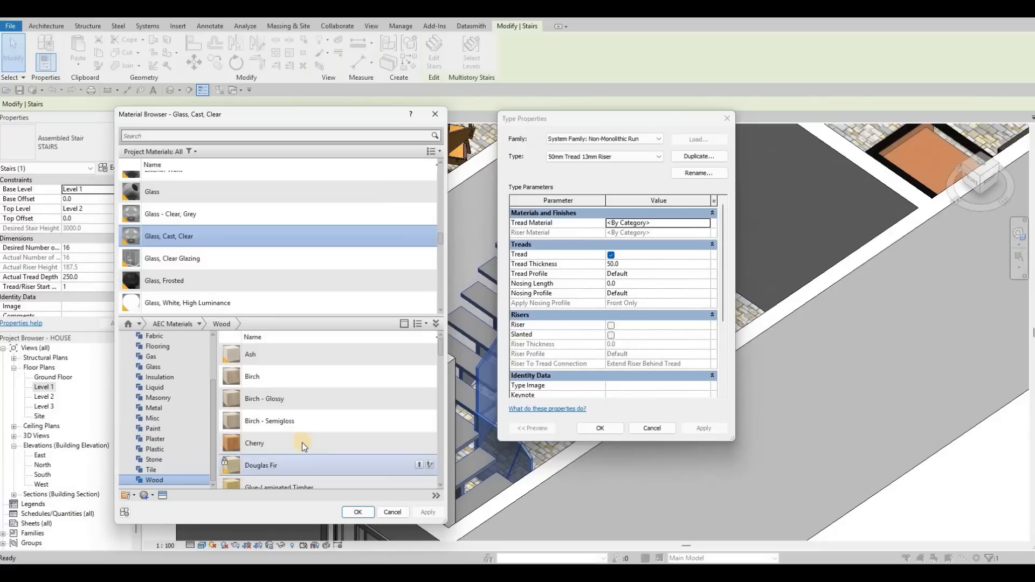
scroll(345, 447, down, 2)
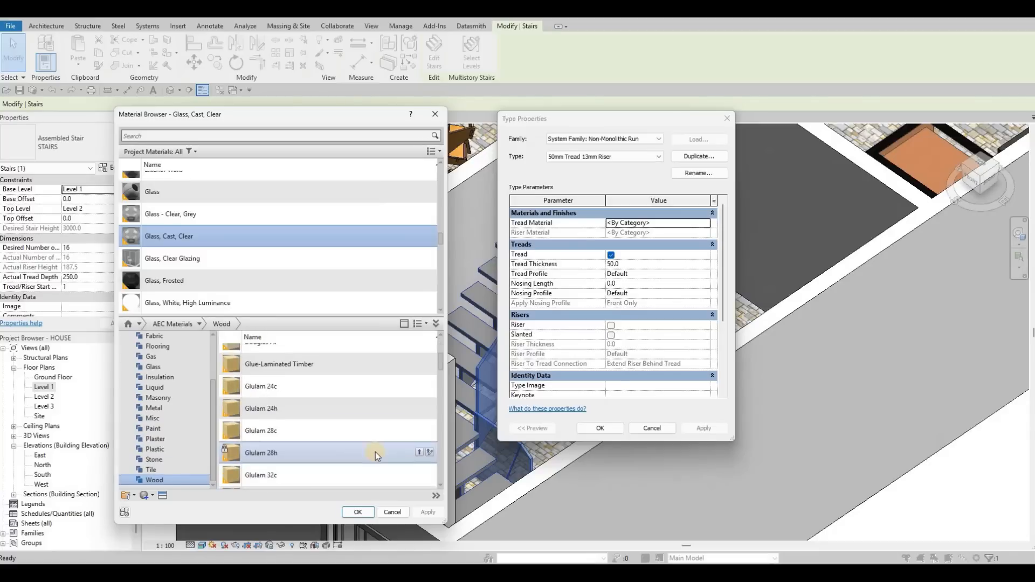
click(419, 453)
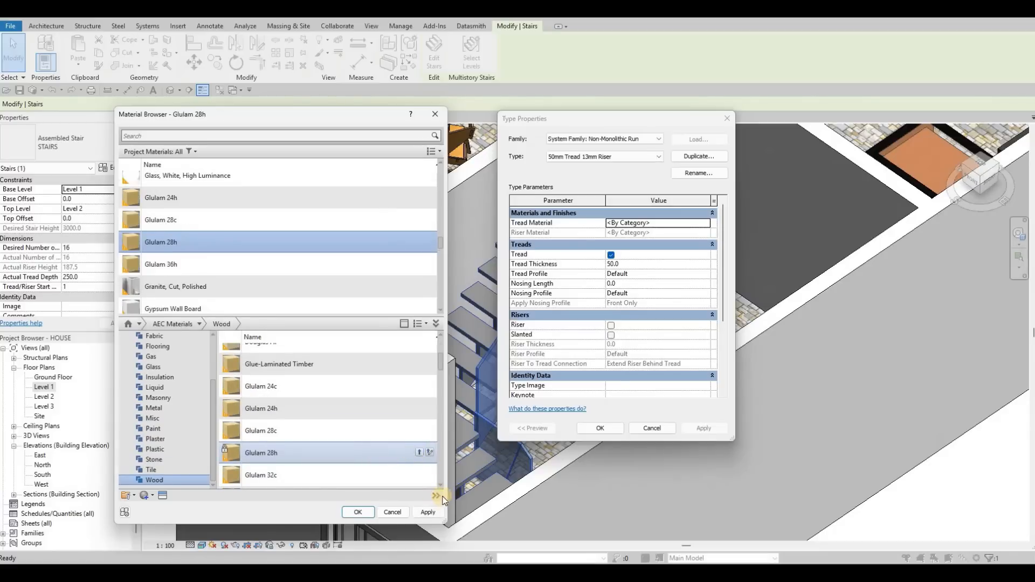
click(356, 512)
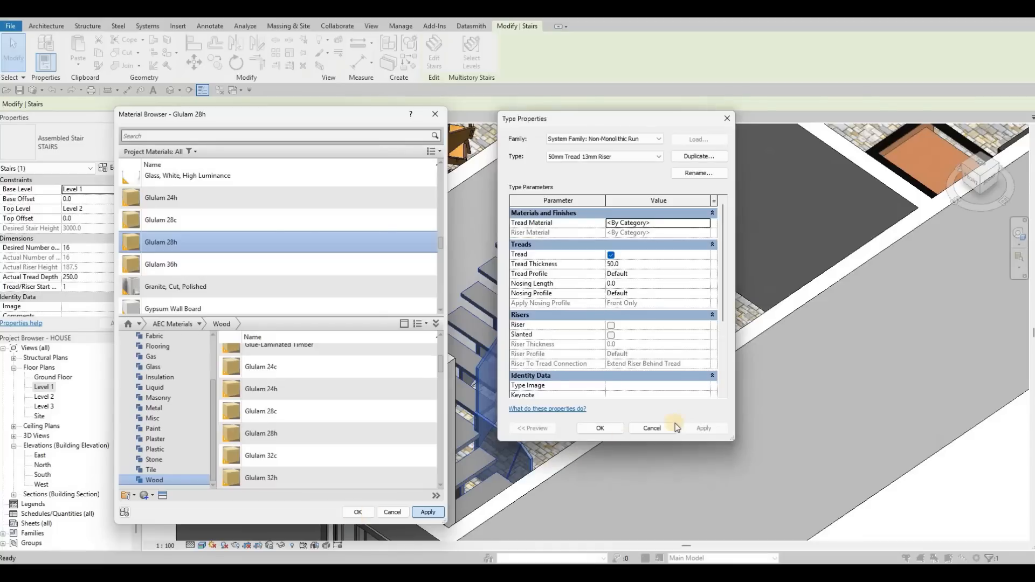
click(696, 428)
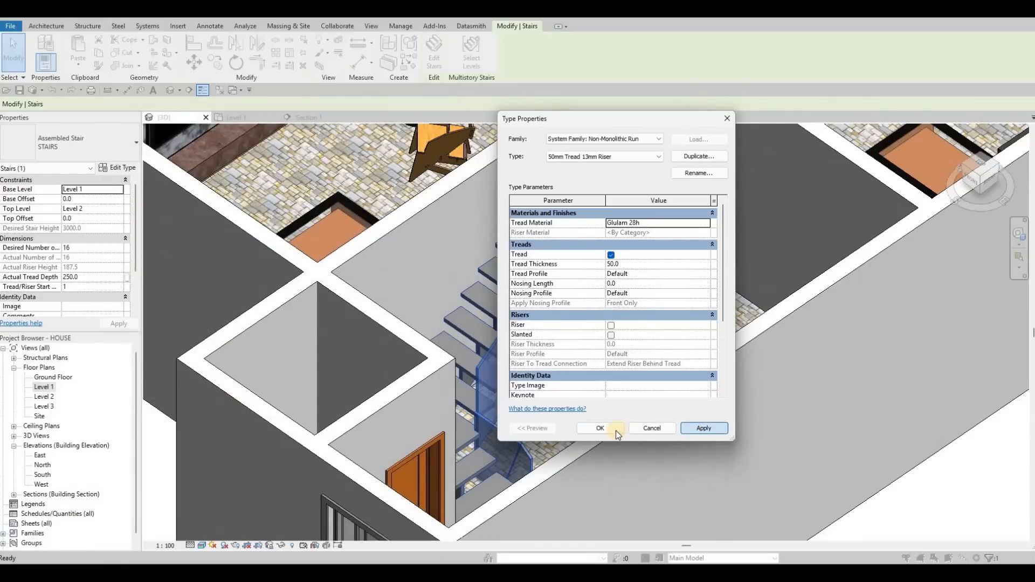
scroll(563, 360, down, 4)
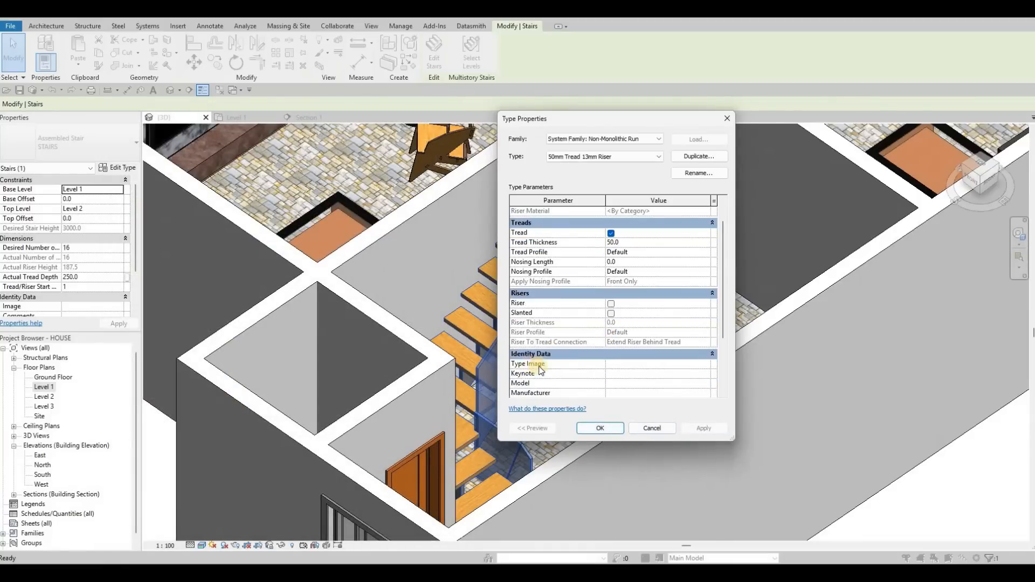
click(600, 427)
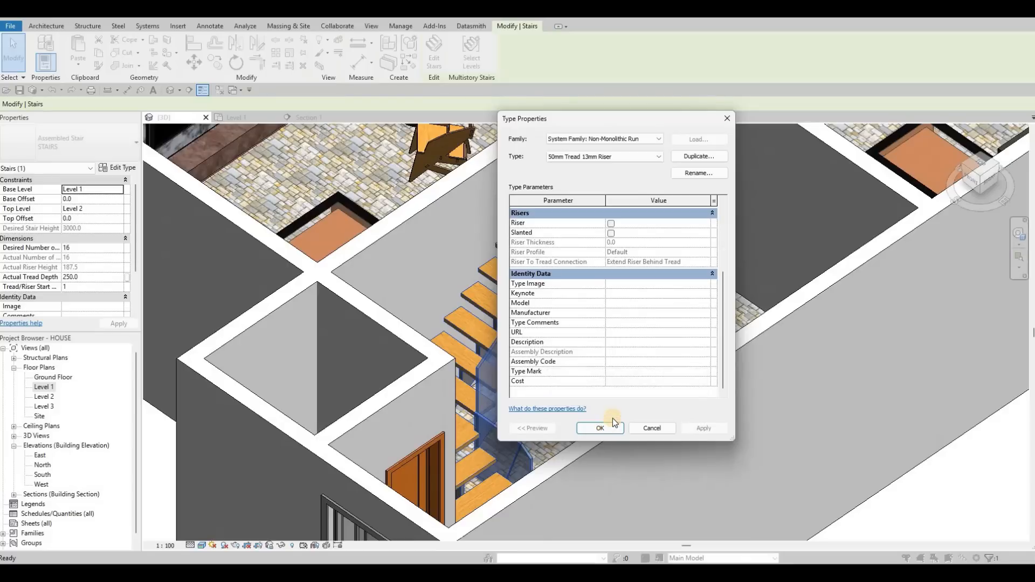
Set the middle carriage support's material to Aluminum 2014-T4 and confirm the stair's type properties.
scroll(552, 334, down, 2)
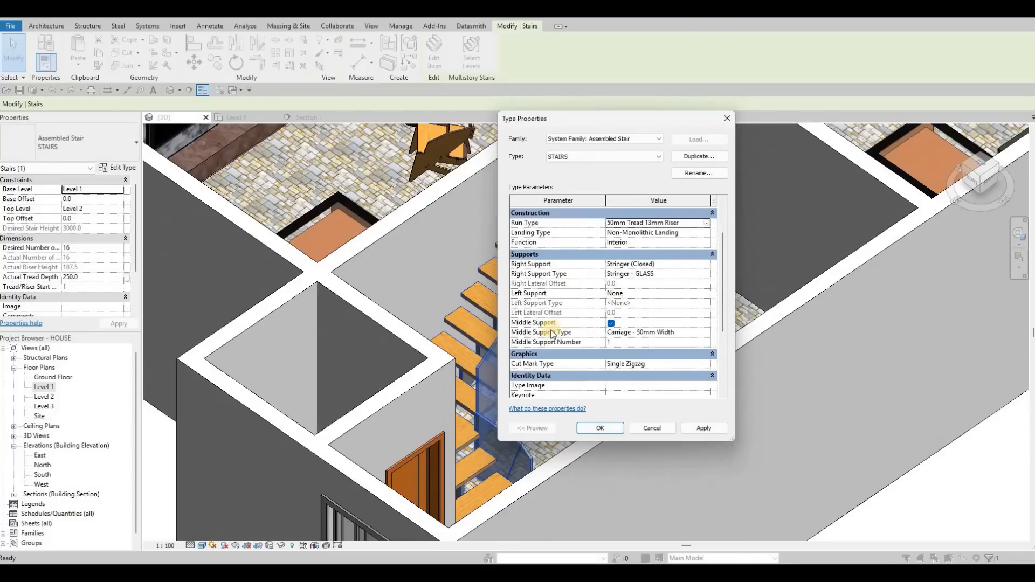
click(693, 335)
click(706, 332)
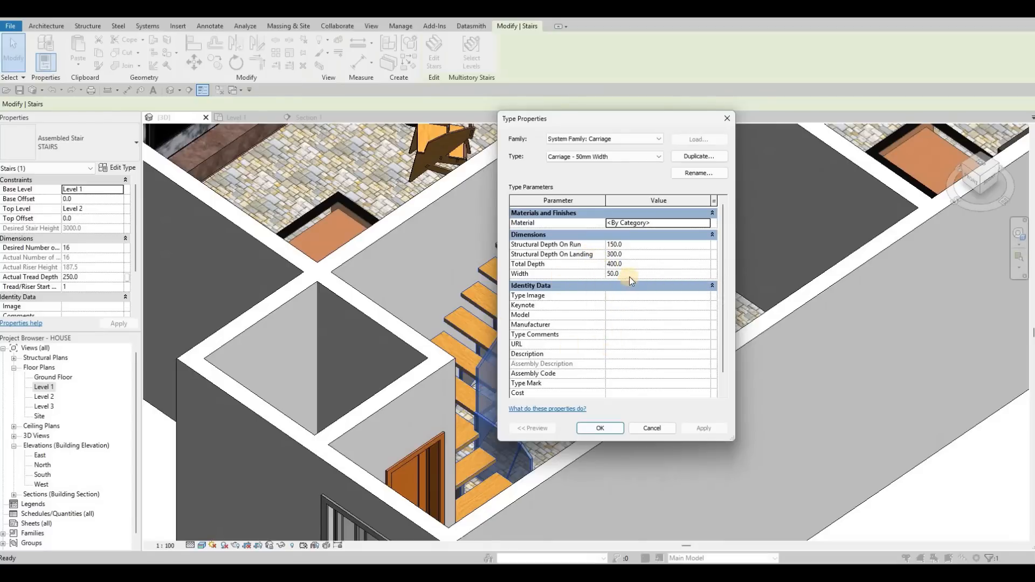
click(706, 223)
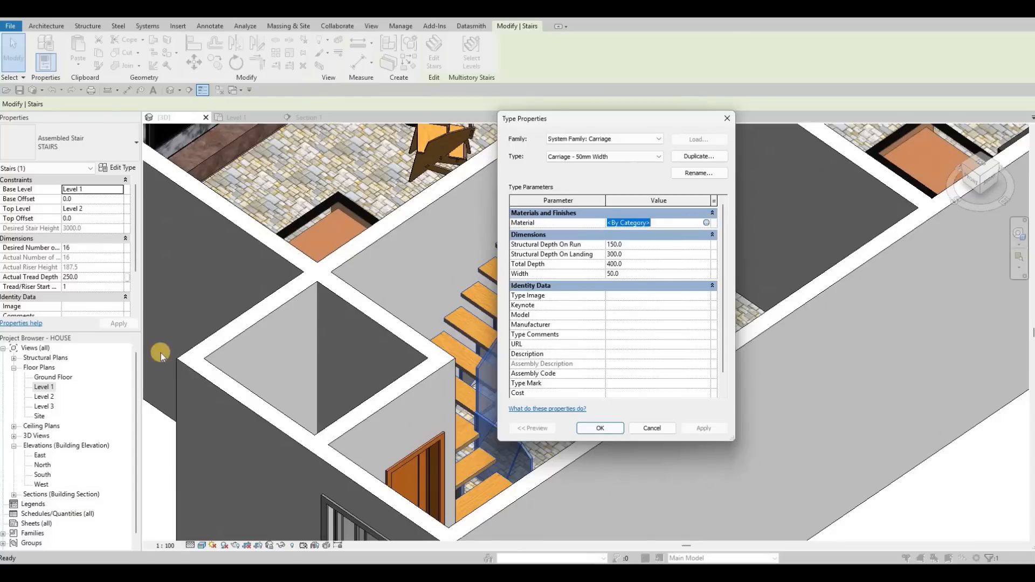
click(126, 356)
scroll(169, 409, down, 3)
click(180, 409)
click(418, 420)
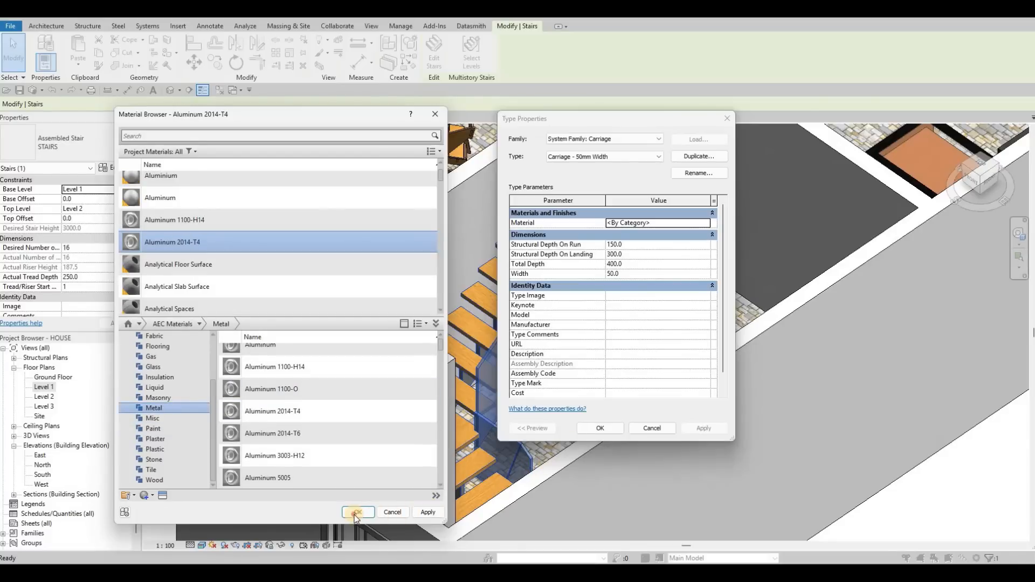
click(427, 512)
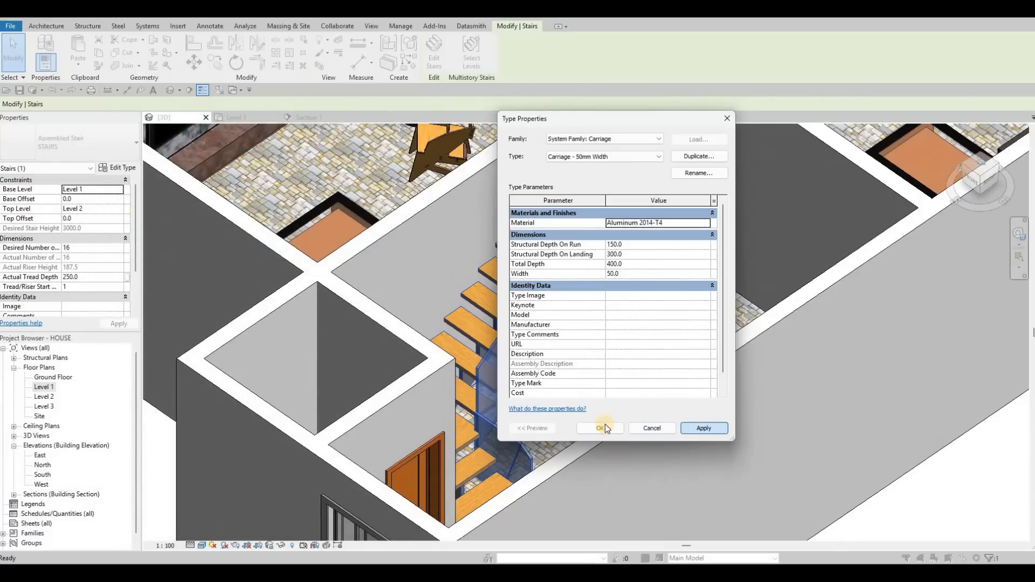
click(605, 426)
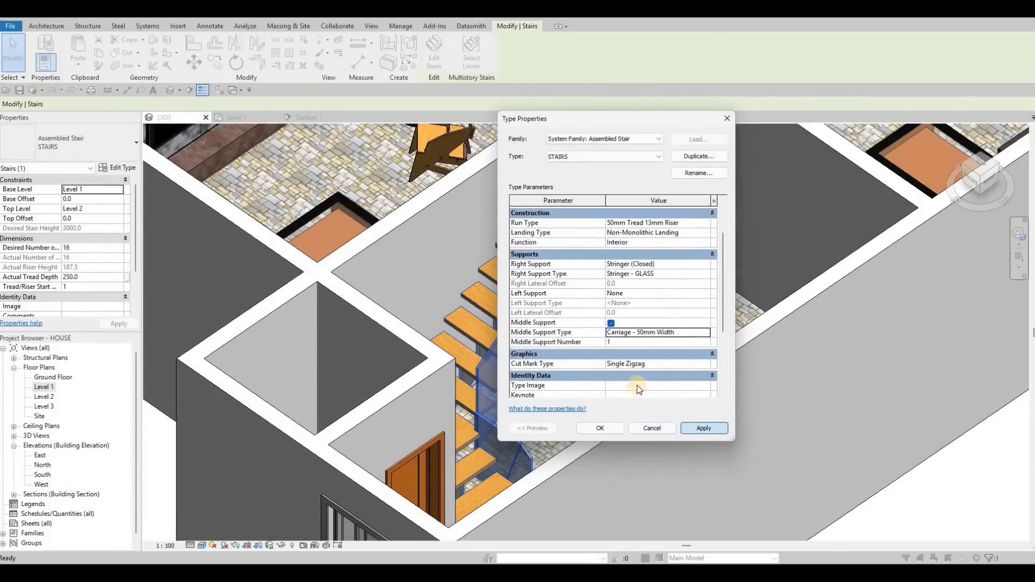
click(600, 428)
Align the stair's side edge to the interior wall in the Level 1 plan.
middle_drag(431, 393, 468, 340)
shift+middle_drag(313, 156, 530, 219)
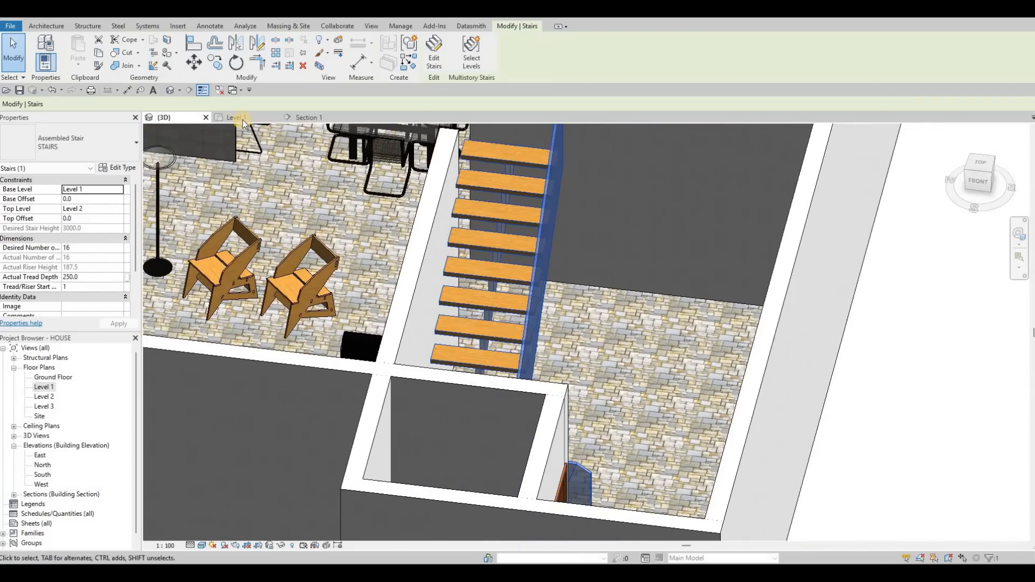
click(237, 117)
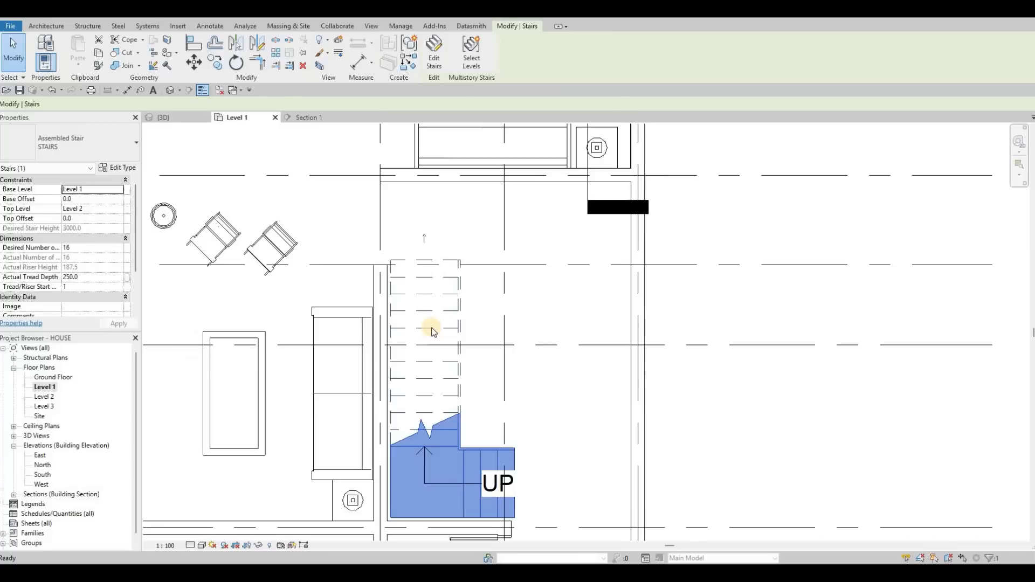
middle_drag(396, 368, 431, 334)
key(Escape)
key(Escape)
scroll(426, 335, up, 2)
key(Escape)
key(a)
key(l)
click(416, 332)
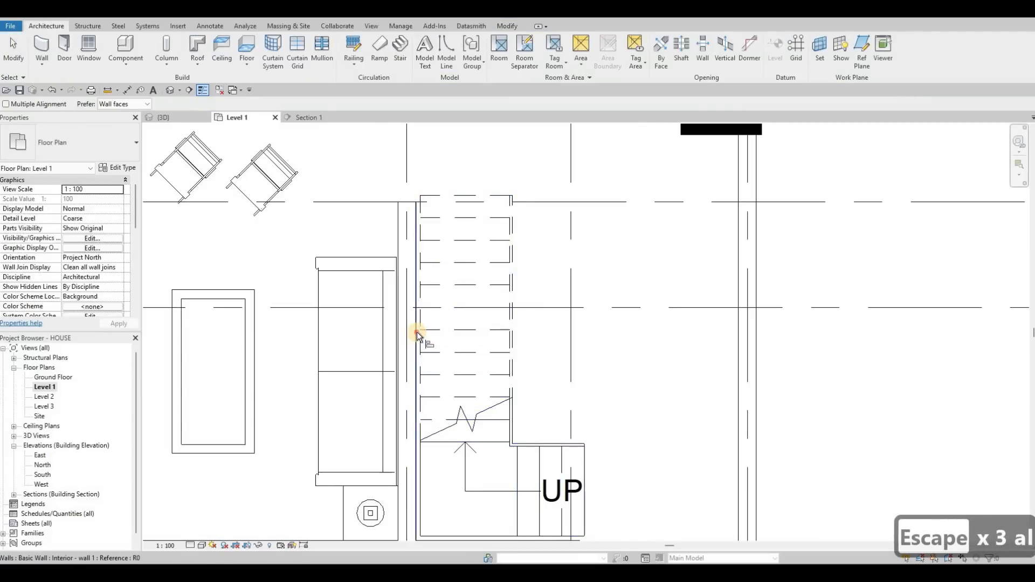
click(421, 242)
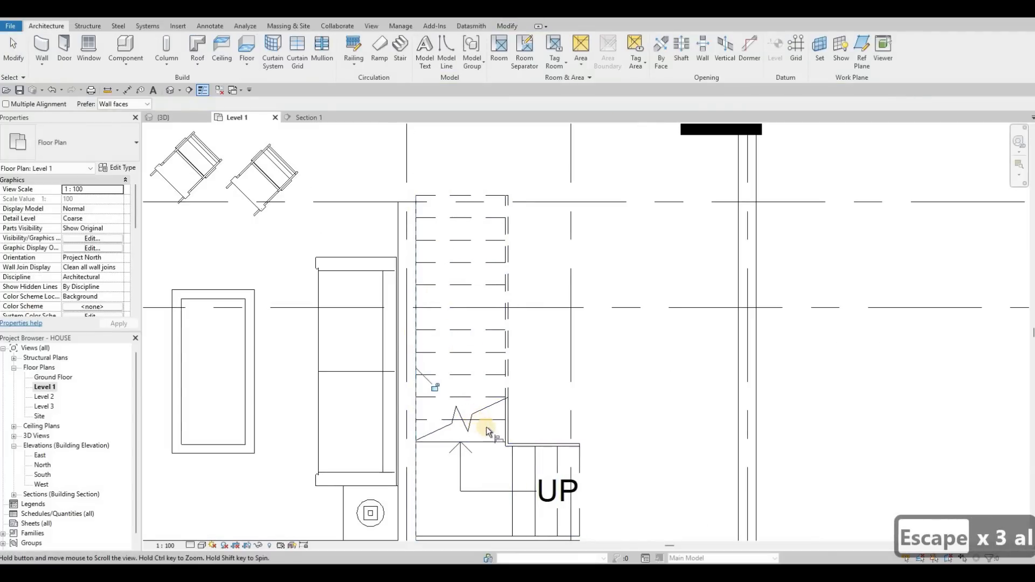
Align the stair's lower landing edge to the adjacent wall.
middle_drag(486, 427, 479, 317)
click(485, 434)
scroll(485, 428, up, 2)
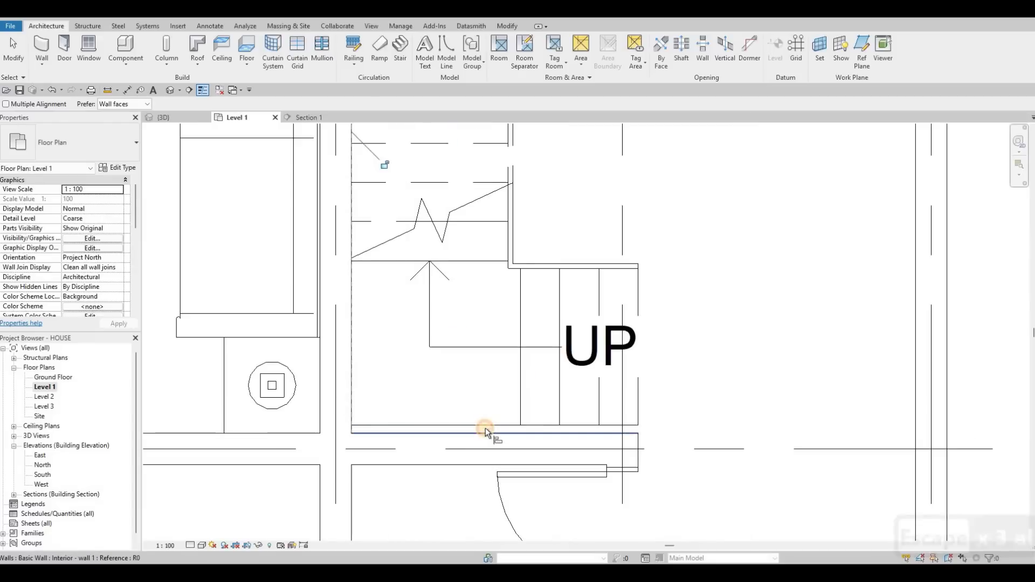
click(480, 426)
key(Escape)
key(Escape)
key(Escape)
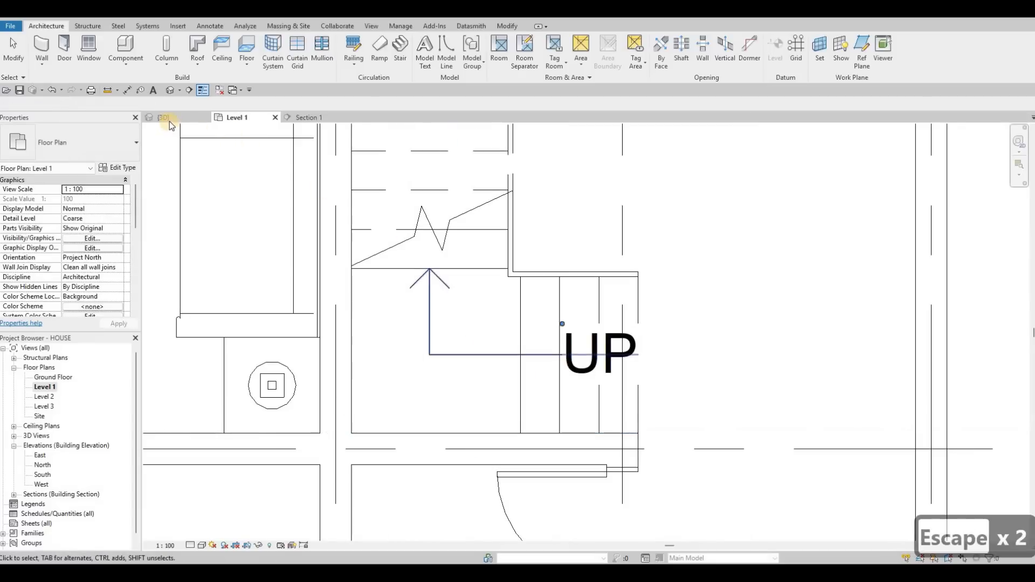
key(ctrl+Tab)
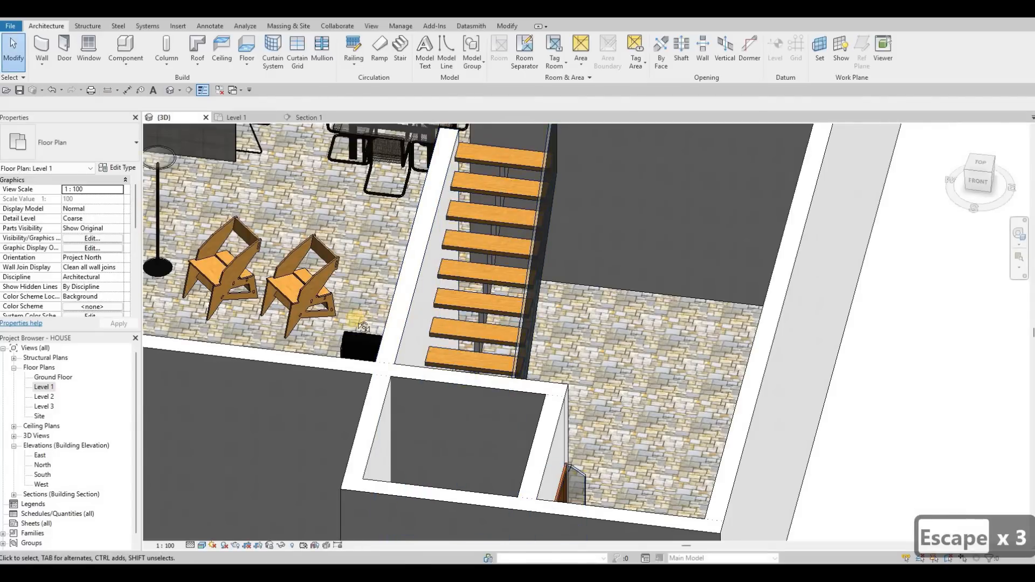
shift+middle_drag(363, 326, 422, 353)
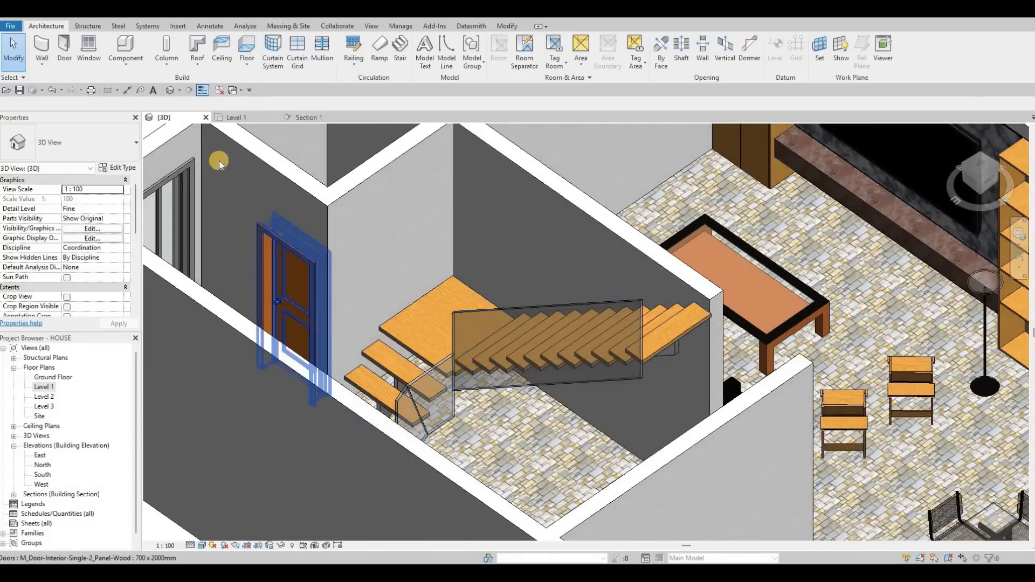
click(125, 169)
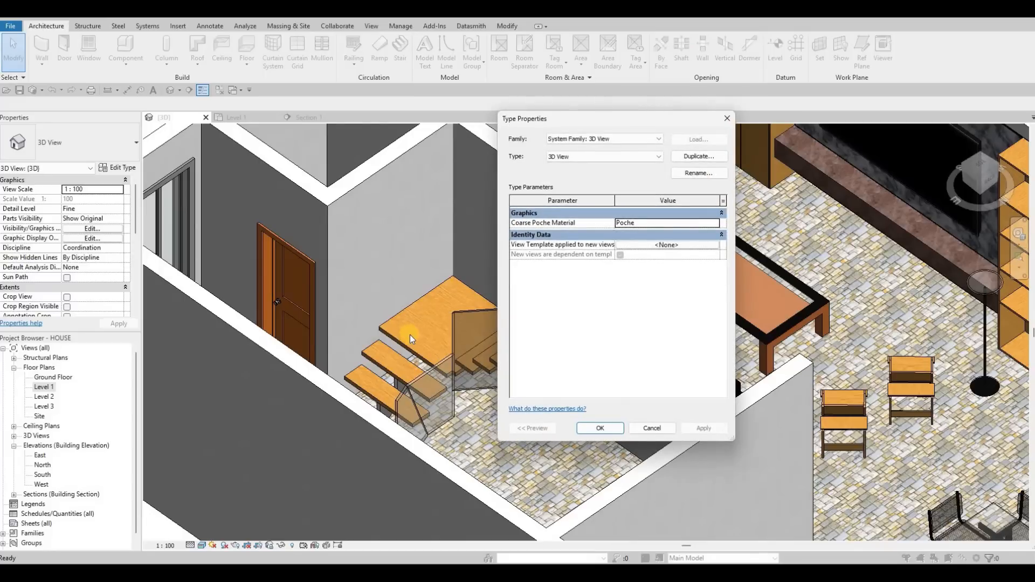
key(Escape)
key(Escape)
Set the middle carriage's structural depth on landing to 2500 and confirm both type dialogs.
click(401, 340)
click(119, 168)
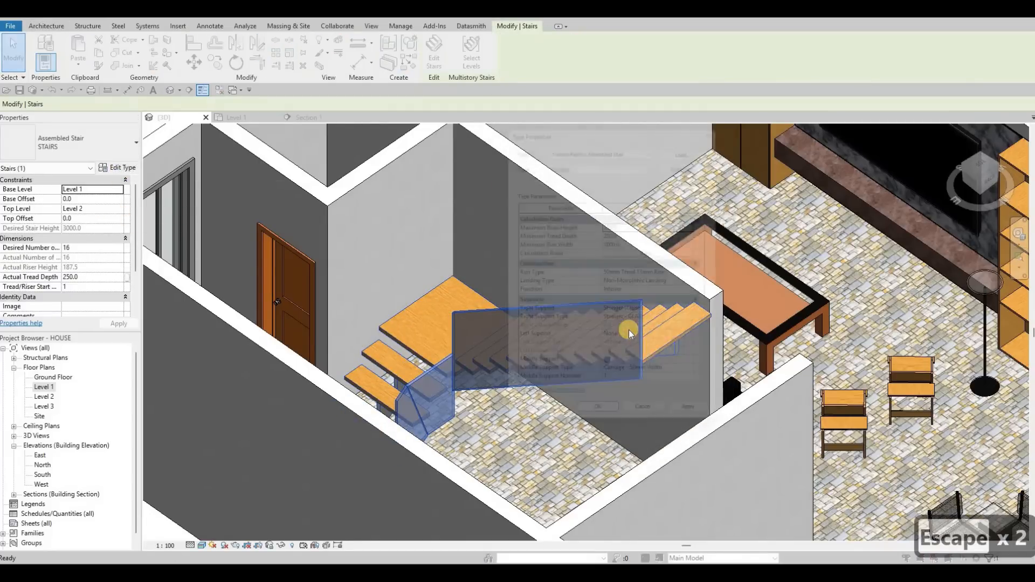
scroll(638, 328, down, 3)
scroll(660, 337, down, 1)
scroll(668, 334, down, 2)
scroll(690, 331, up, 3)
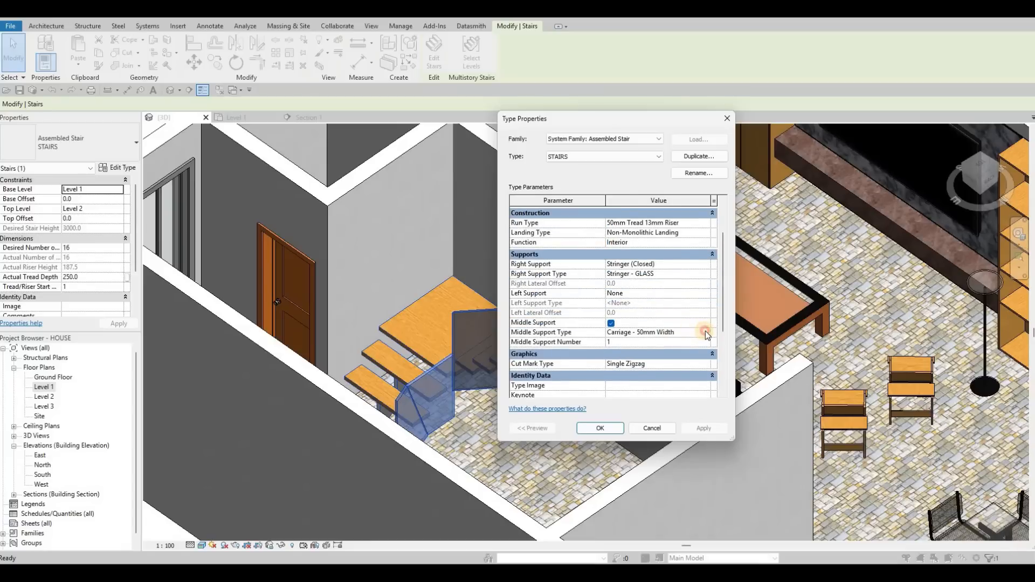
click(705, 331)
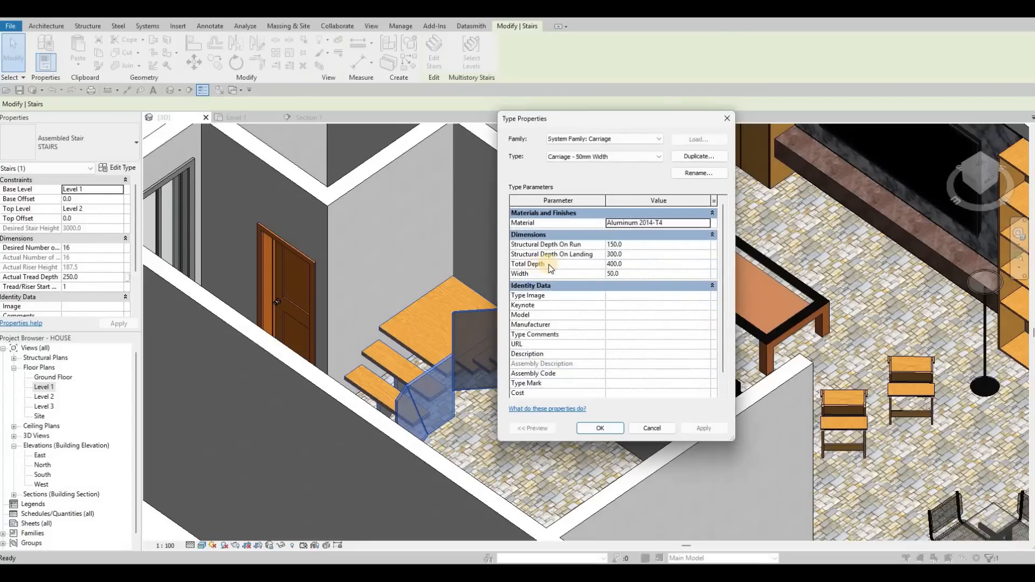
click(636, 255)
click(654, 256)
text(2500)
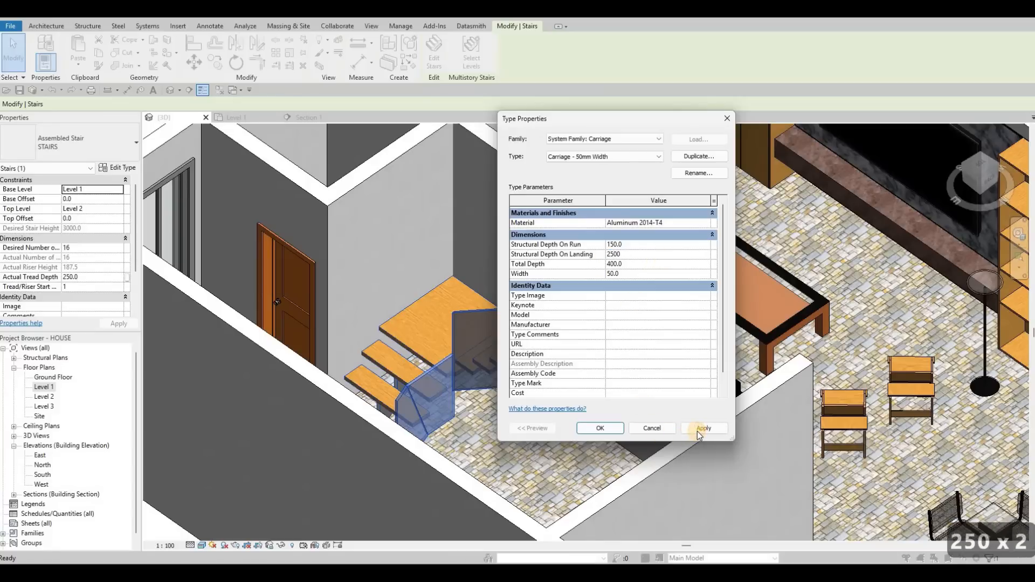
click(697, 431)
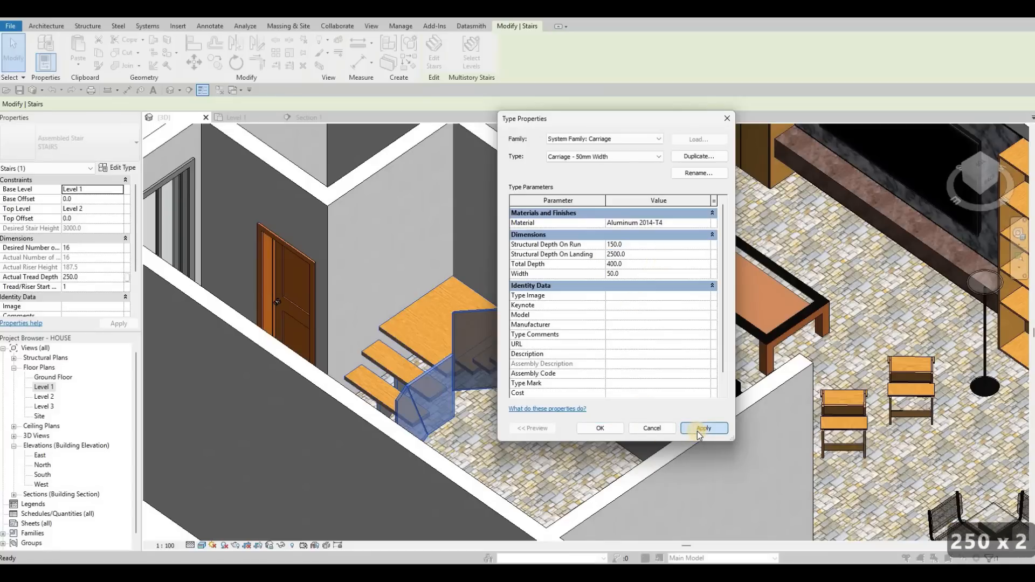
click(613, 428)
click(604, 427)
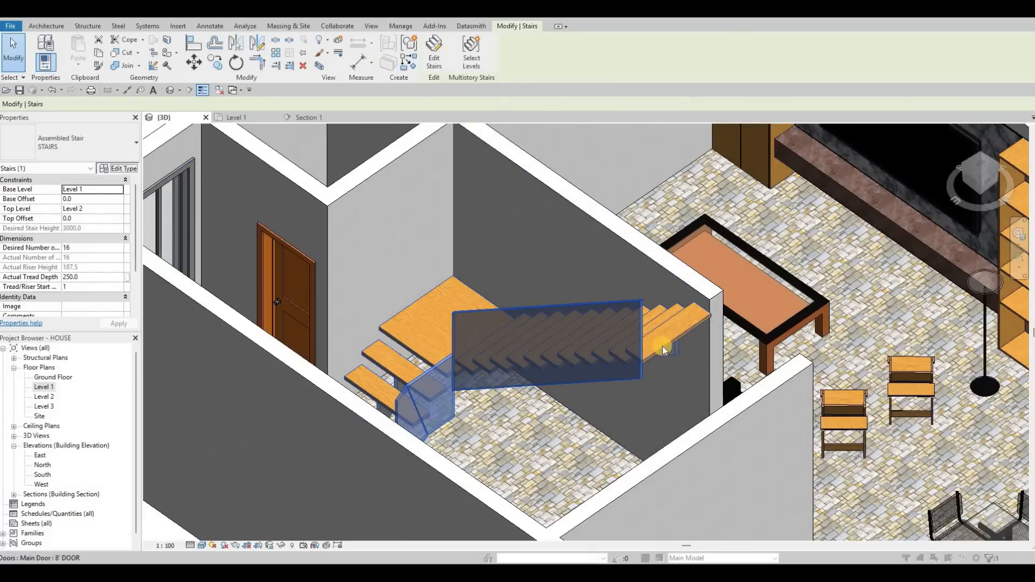
Open the middle carriage support's type and undo its structural depth on landing change.
click(117, 167)
scroll(690, 284, down, 1)
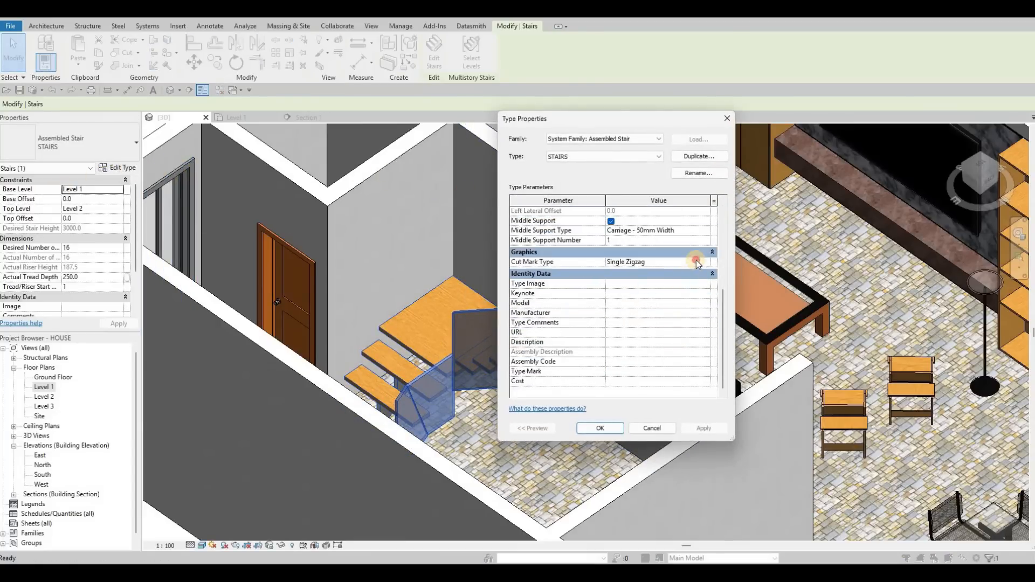
scroll(706, 262, up, 1)
click(706, 260)
click(704, 260)
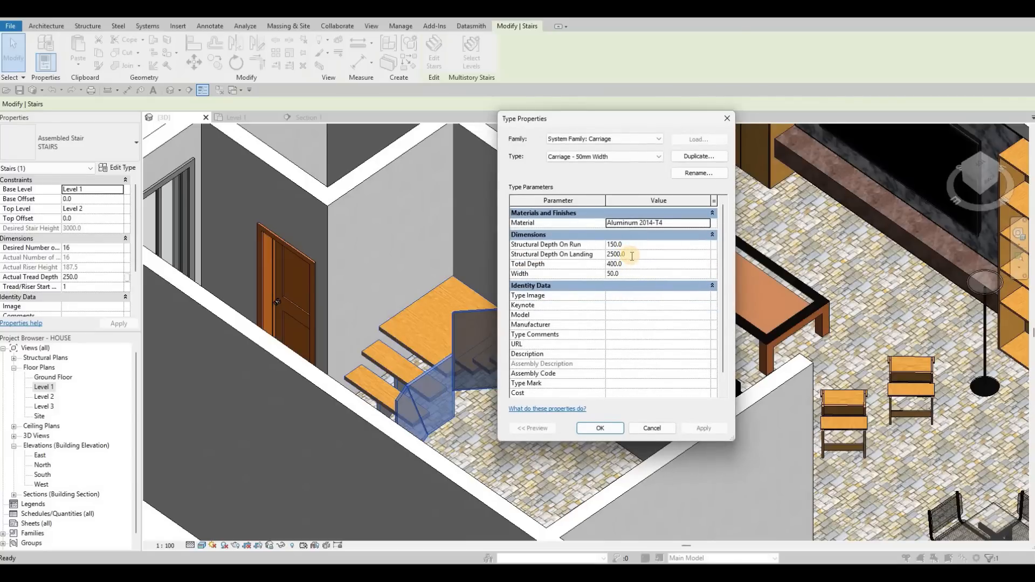
click(631, 256)
key(Escape)
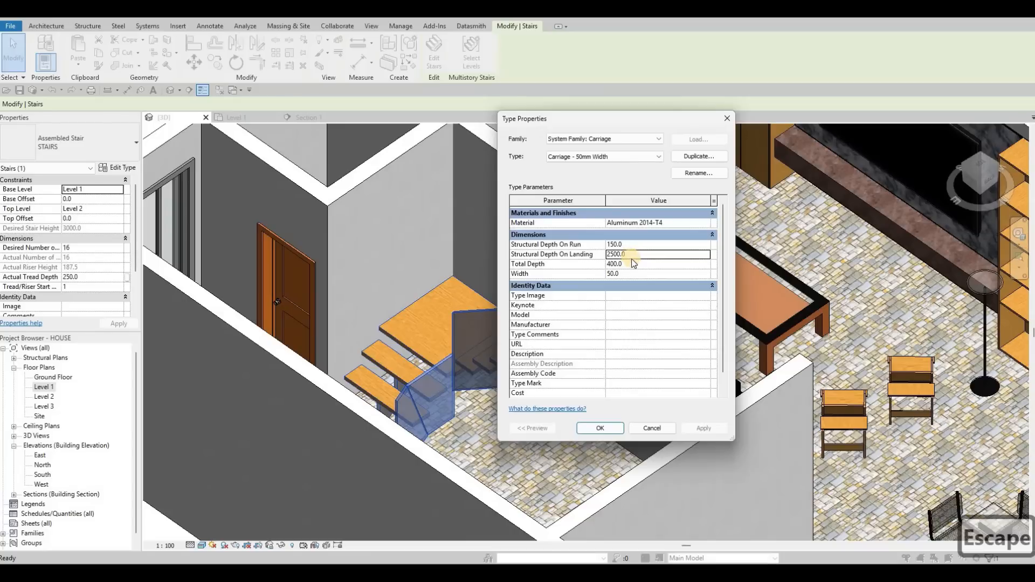
key(ctrl+z)
key(ctrl+z)
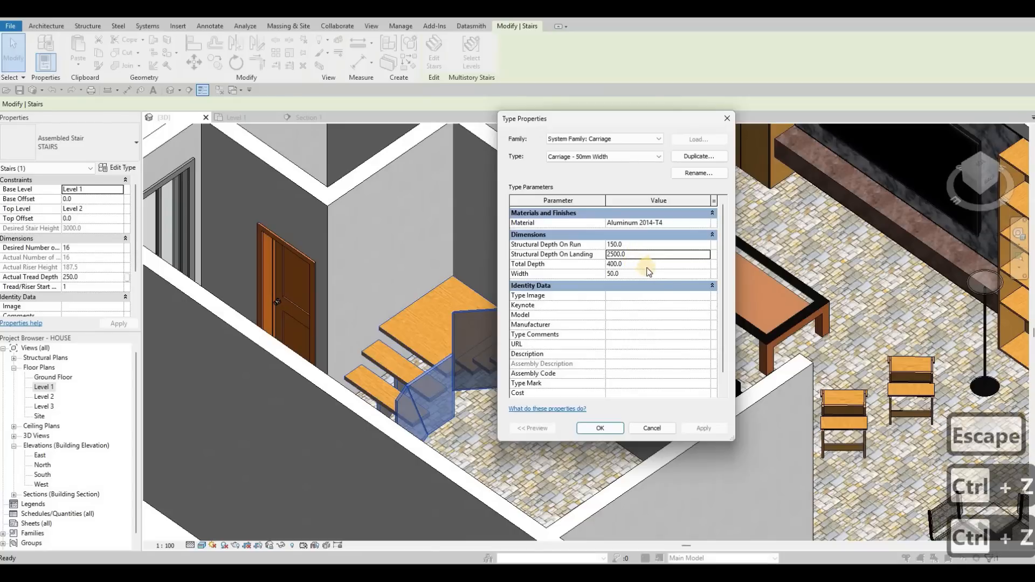
key(Escape)
key(ctrl+z)
key(Escape)
key(Escape)
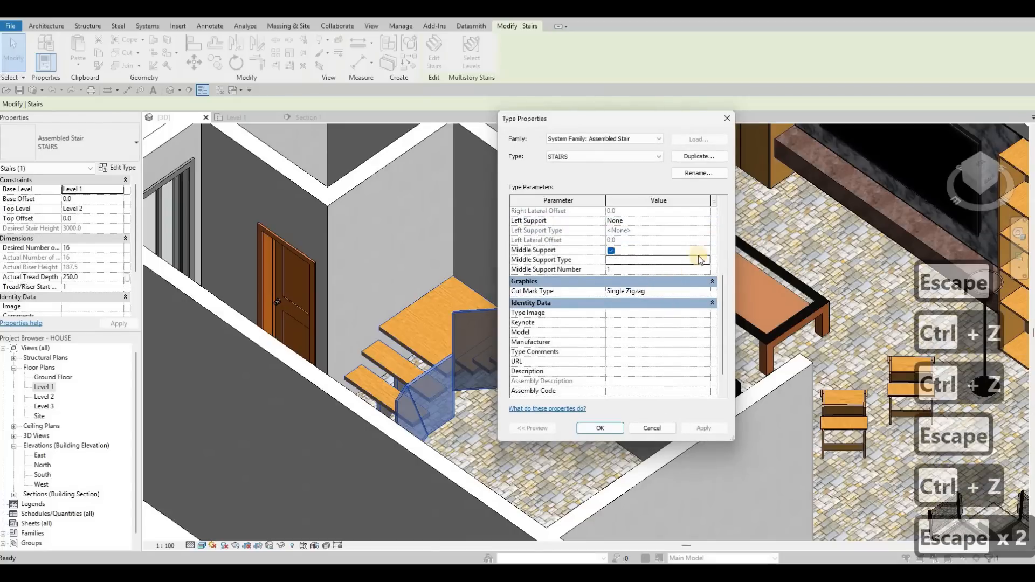
key(Escape)
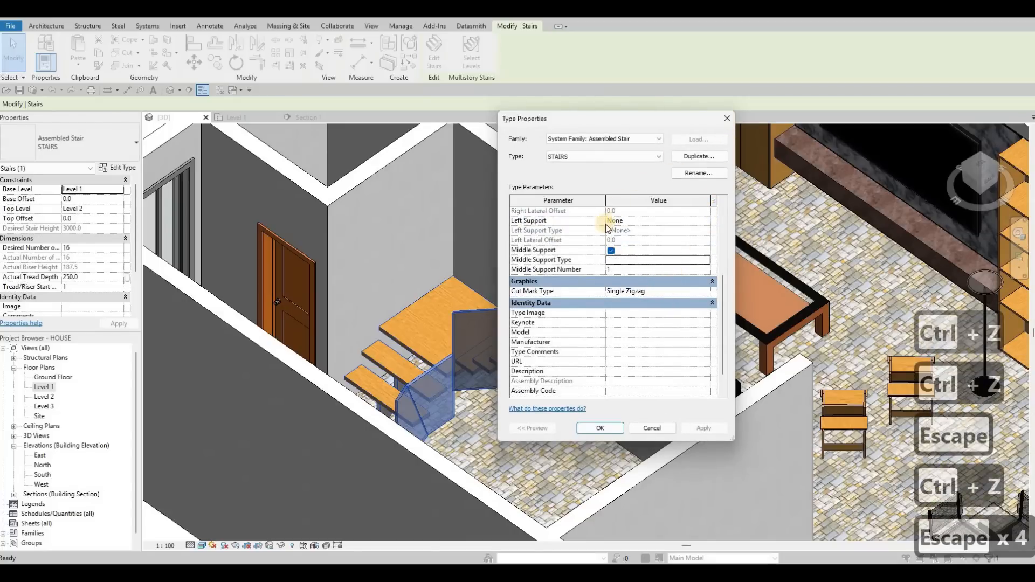
key(Escape)
key(Escape)
key(ctrl+z)
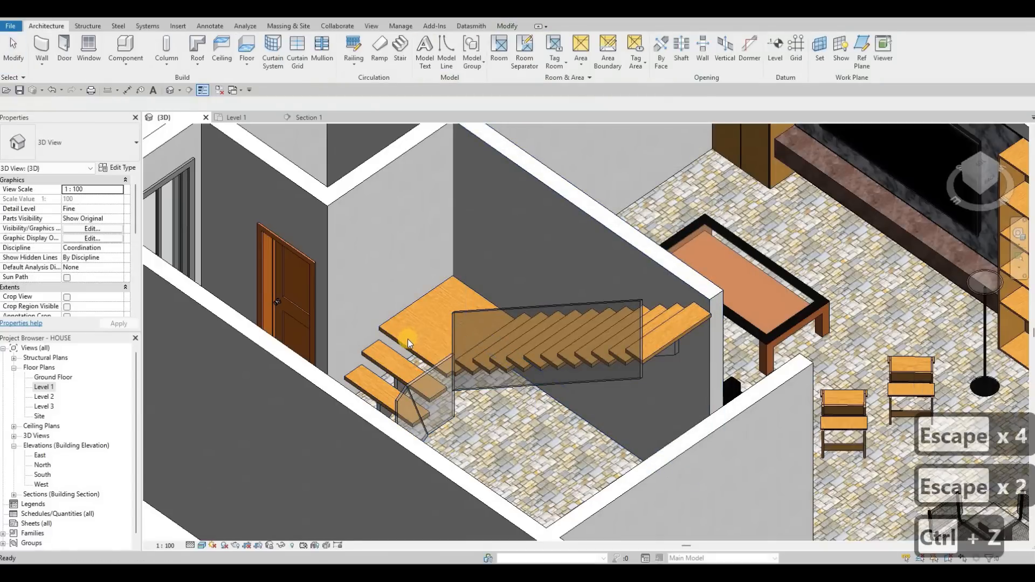
Review the middle carriage support's type properties for the selected stair.
click(418, 334)
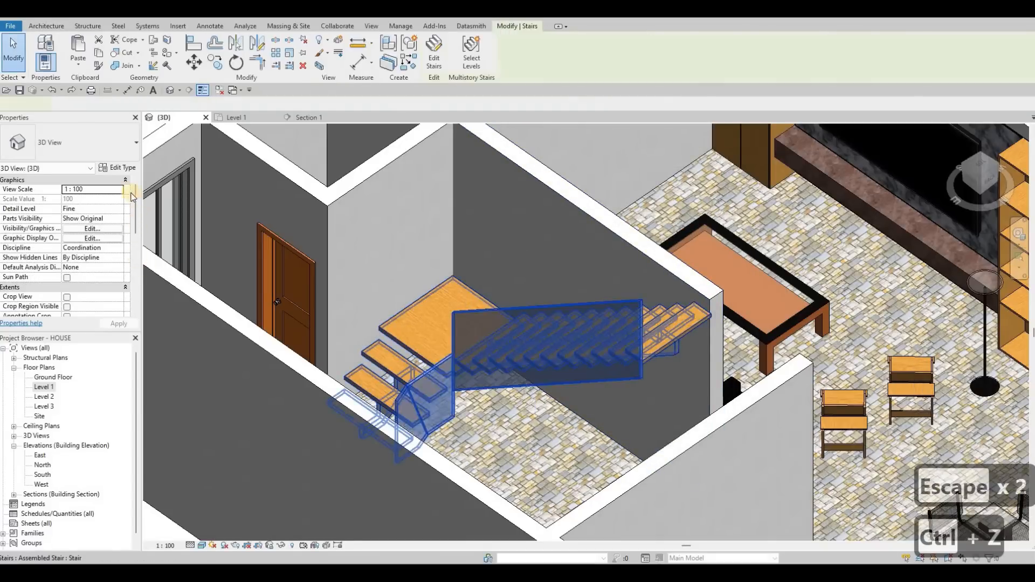
click(125, 168)
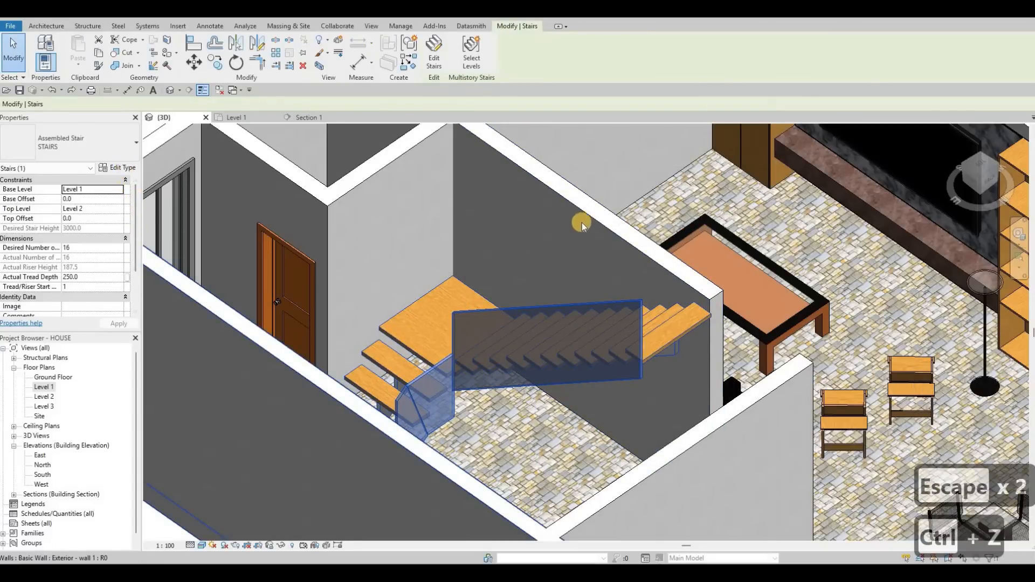
scroll(704, 294, down, 3)
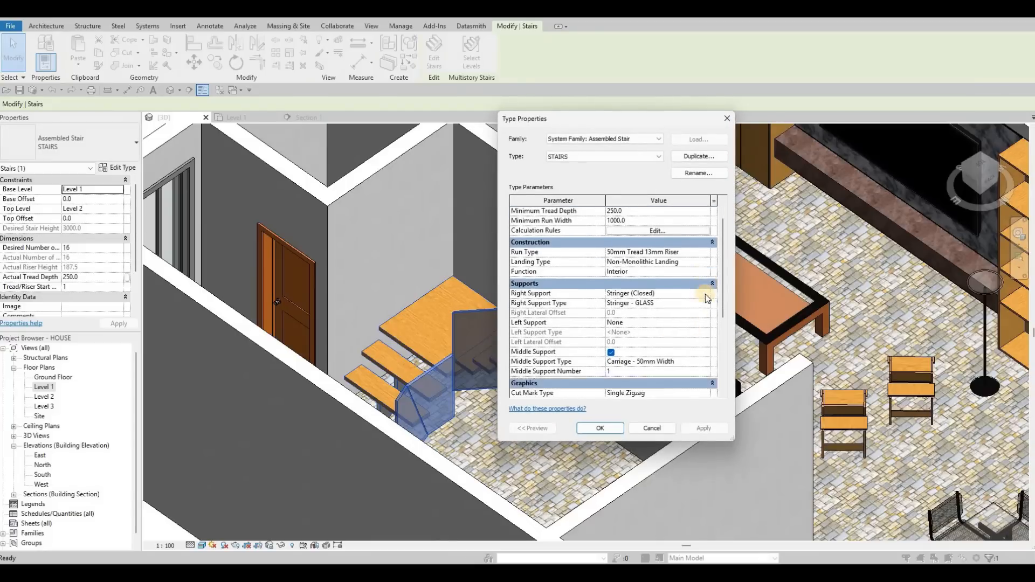
click(706, 288)
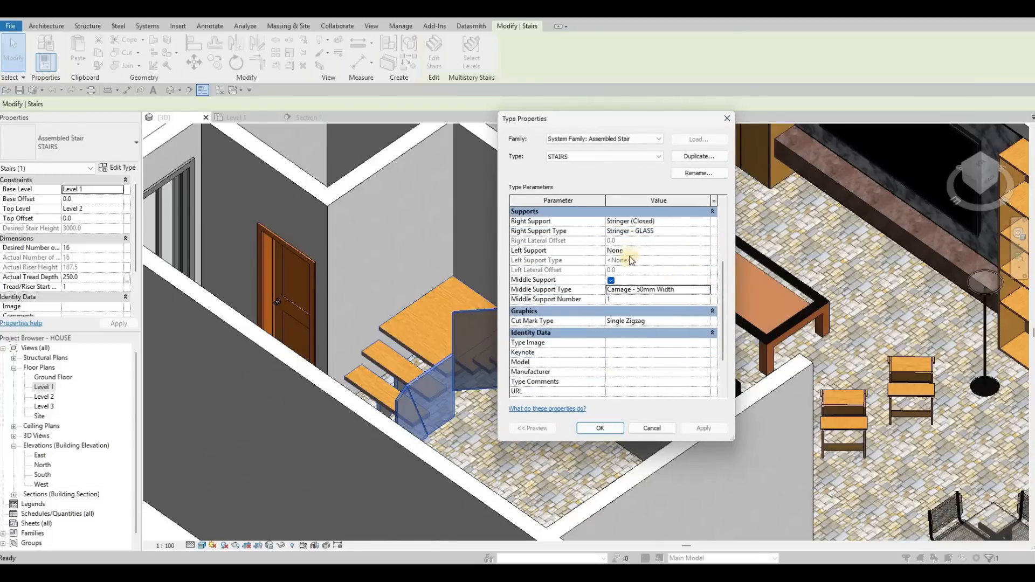
click(706, 288)
click(644, 264)
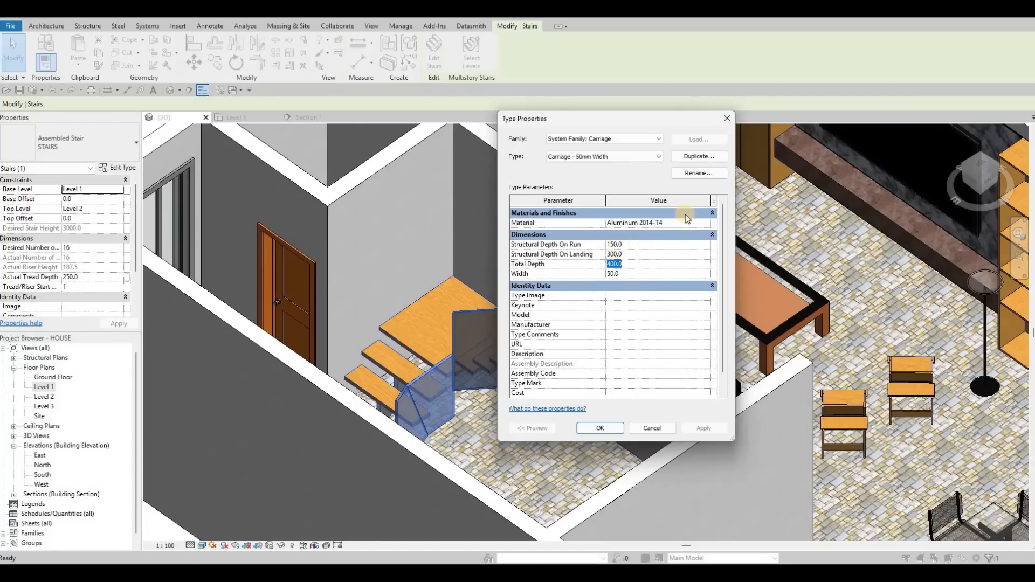
key(Escape)
key(Escape)
key(Escape)
key(Escape)
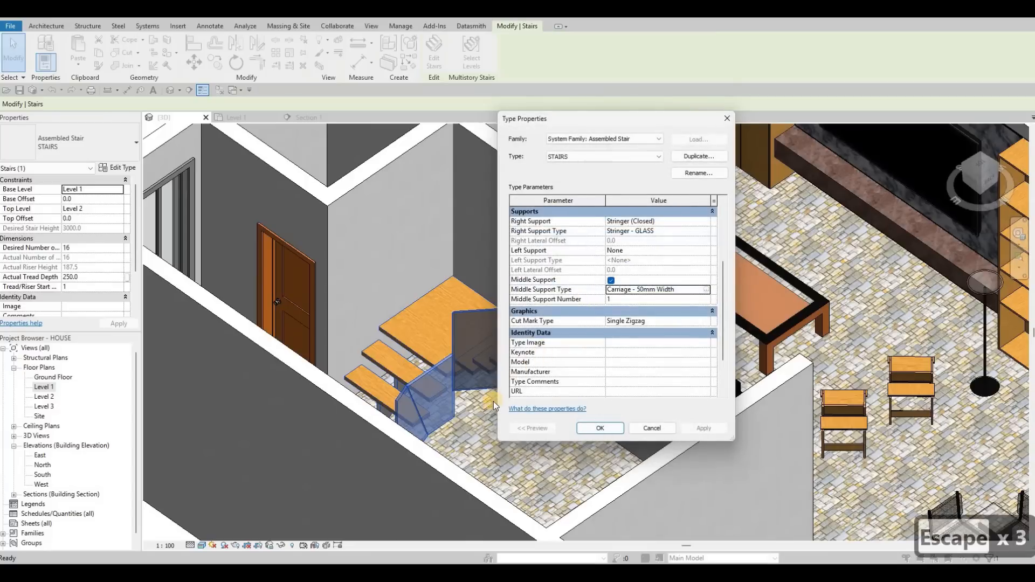
Set the middle carriage support's total depth to 900 and confirm both type dialogs.
shift+middle_drag(429, 415, 444, 341)
click(444, 341)
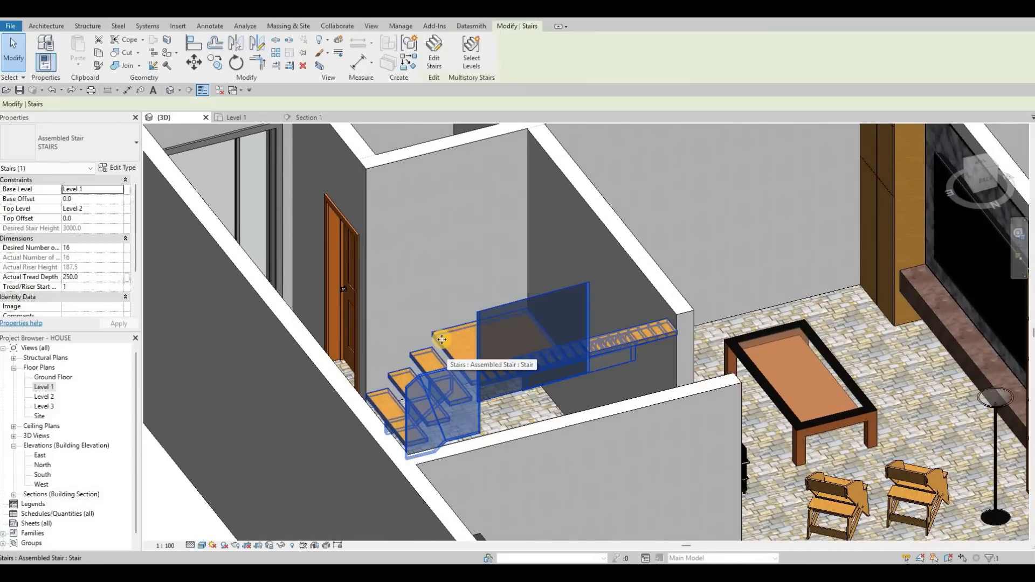
key(Escape)
click(121, 169)
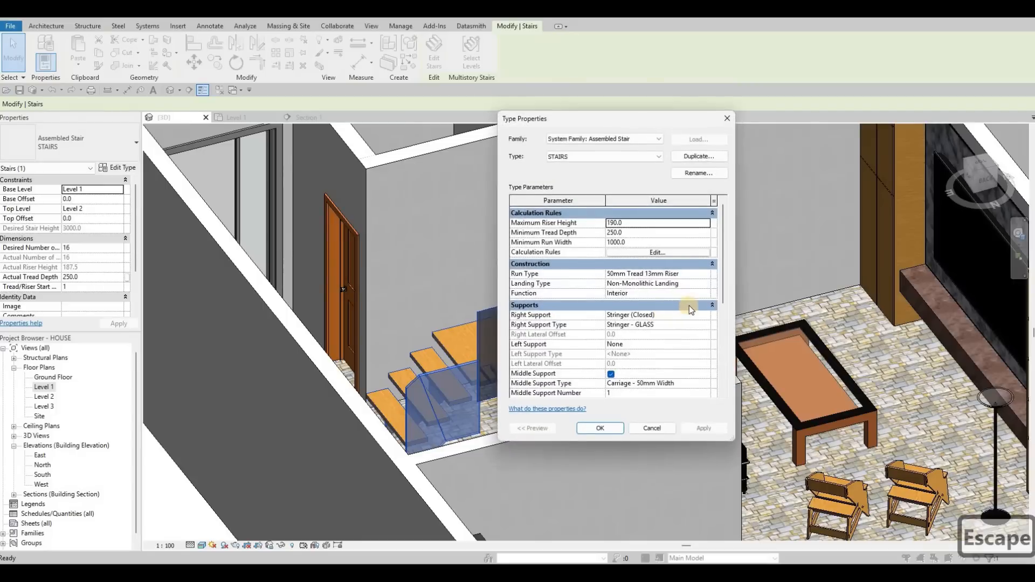
scroll(688, 305, down, 2)
click(706, 311)
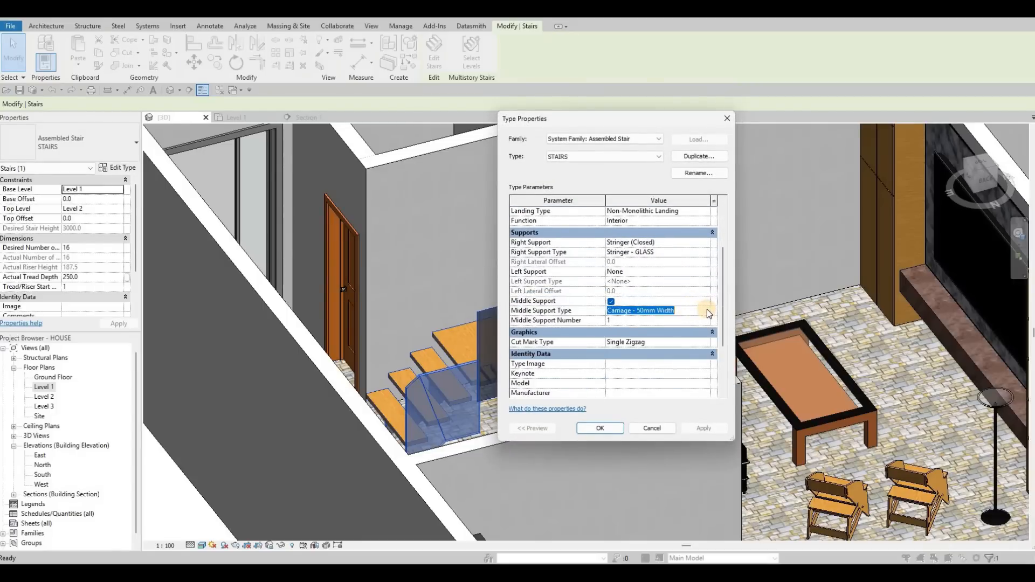
click(707, 310)
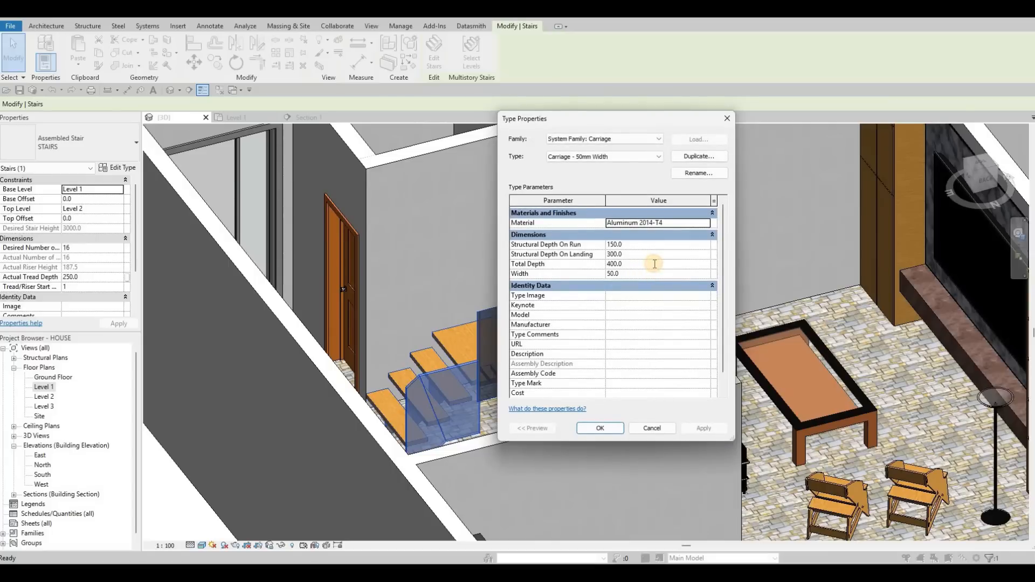
click(654, 263)
text(900)
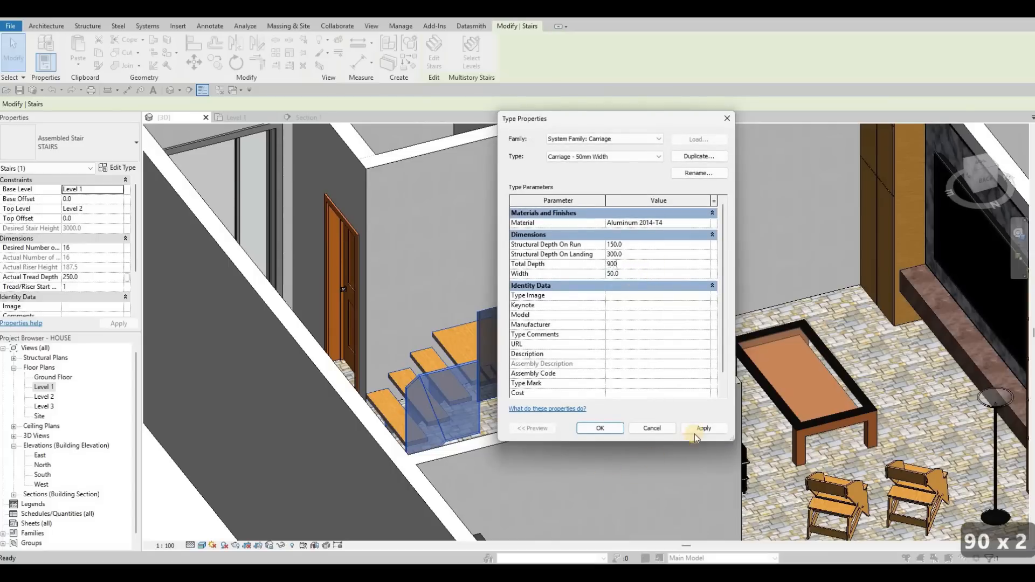
click(696, 429)
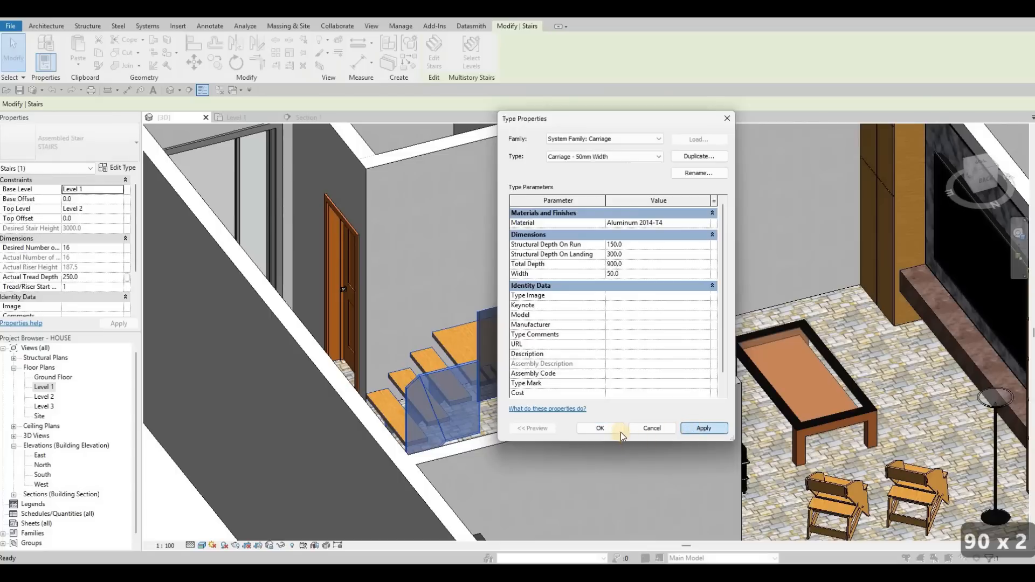
click(613, 428)
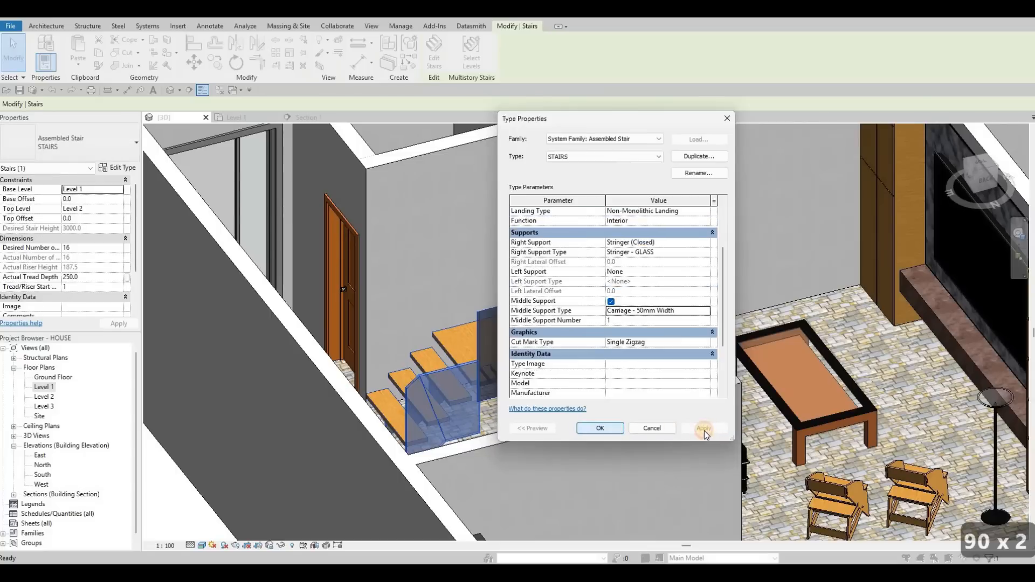
click(580, 429)
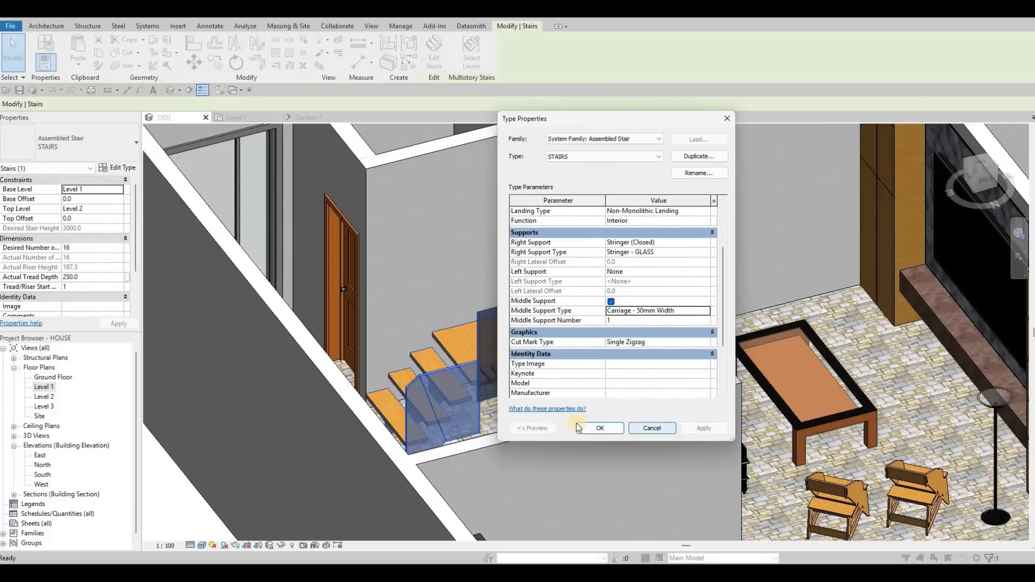
Undo the carriage's total depth change.
shift+middle_drag(547, 432, 501, 423)
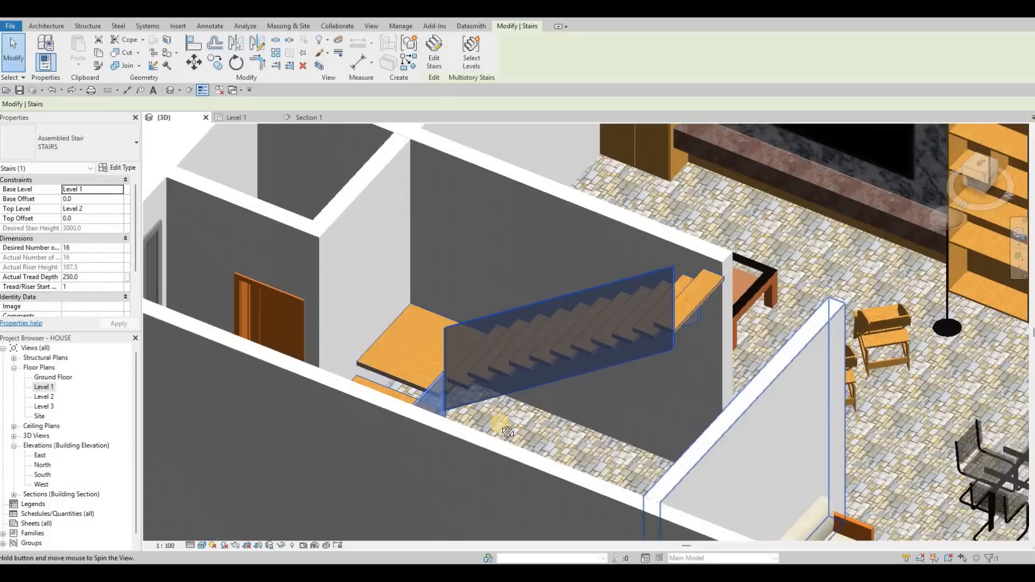
scroll(501, 421, up, 3)
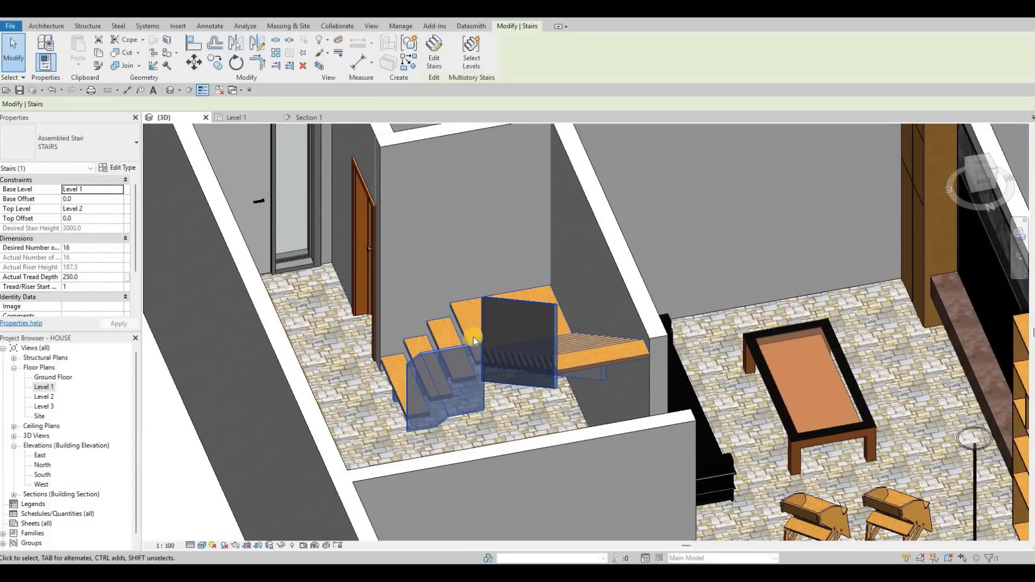
key(ctrl+z)
Reopen the stair's middle carriage type properties and inspect its dimensions.
click(474, 337)
click(119, 169)
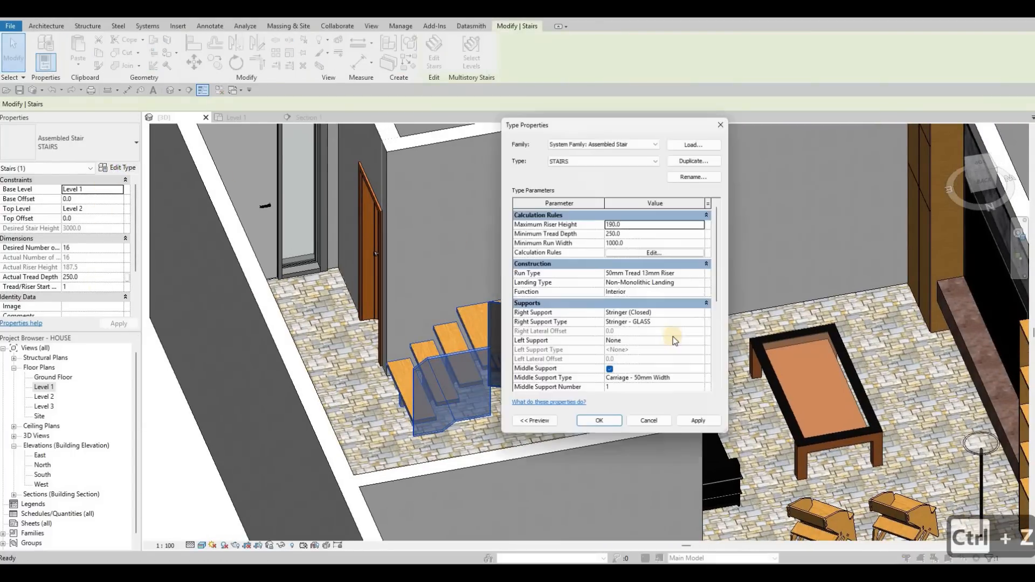
scroll(703, 242, down, 5)
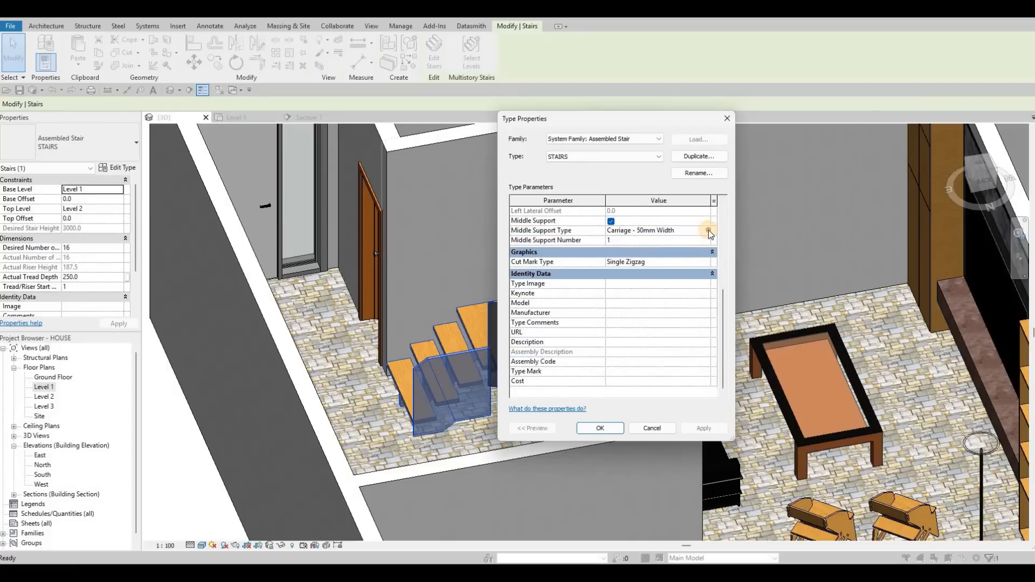
click(709, 230)
click(706, 230)
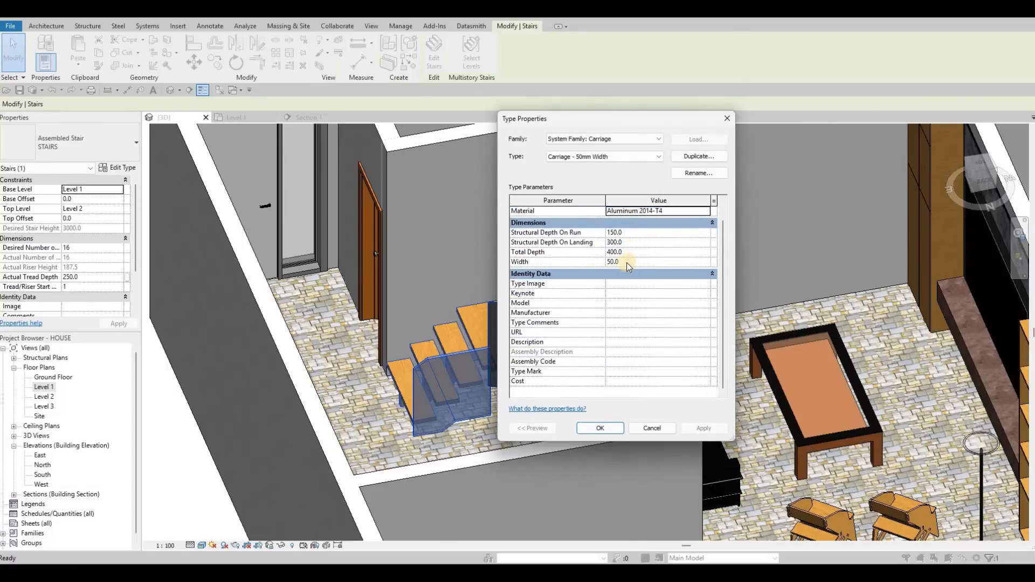
key(Escape)
key(Escape)
key(Escape)
key(Escape)
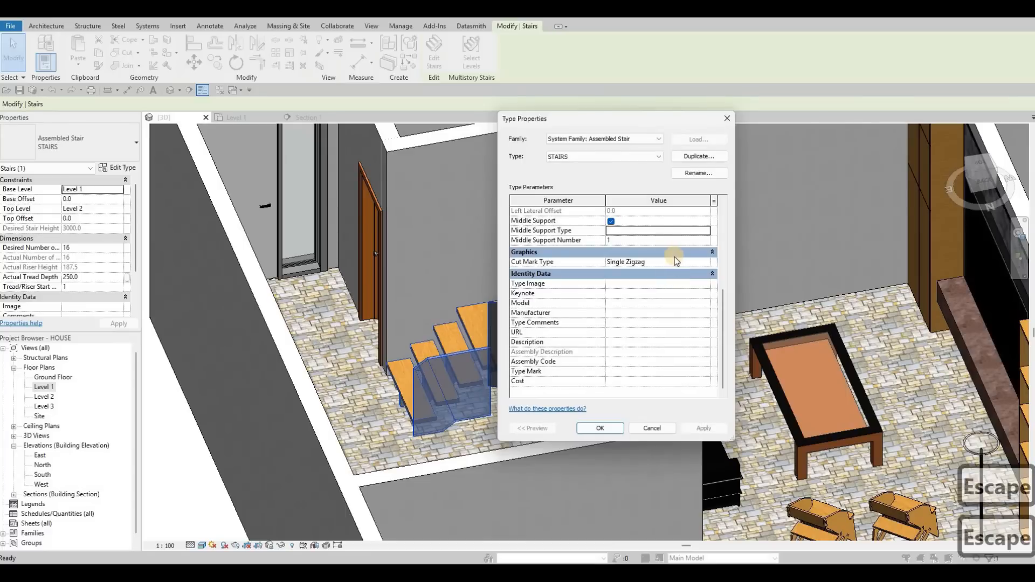
Switch the middle support type to Stringer - 50mm Width and set its width to 900.
scroll(673, 247, up, 2)
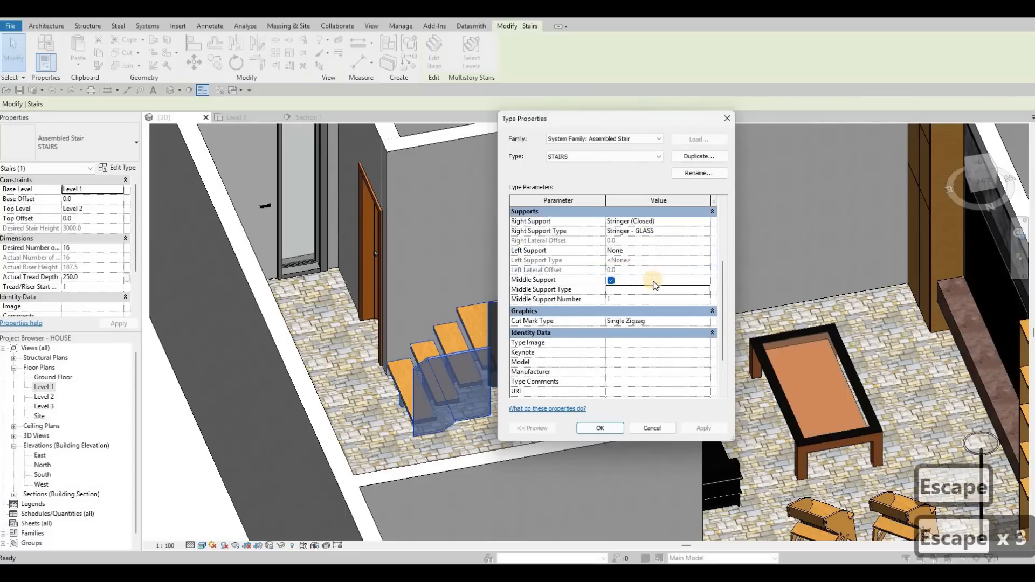
scroll(674, 269, down, 2)
scroll(679, 307, up, 3)
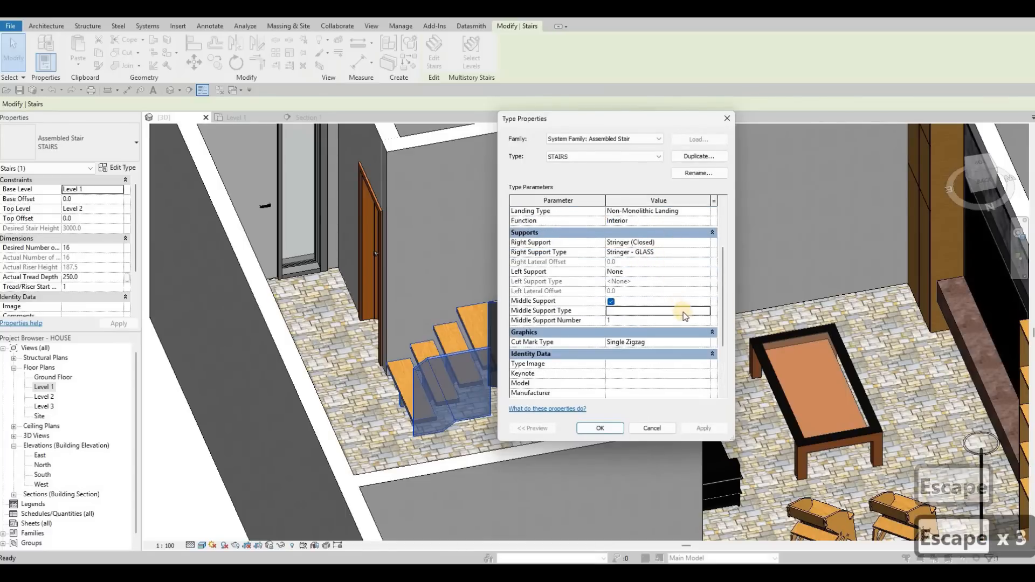
click(704, 310)
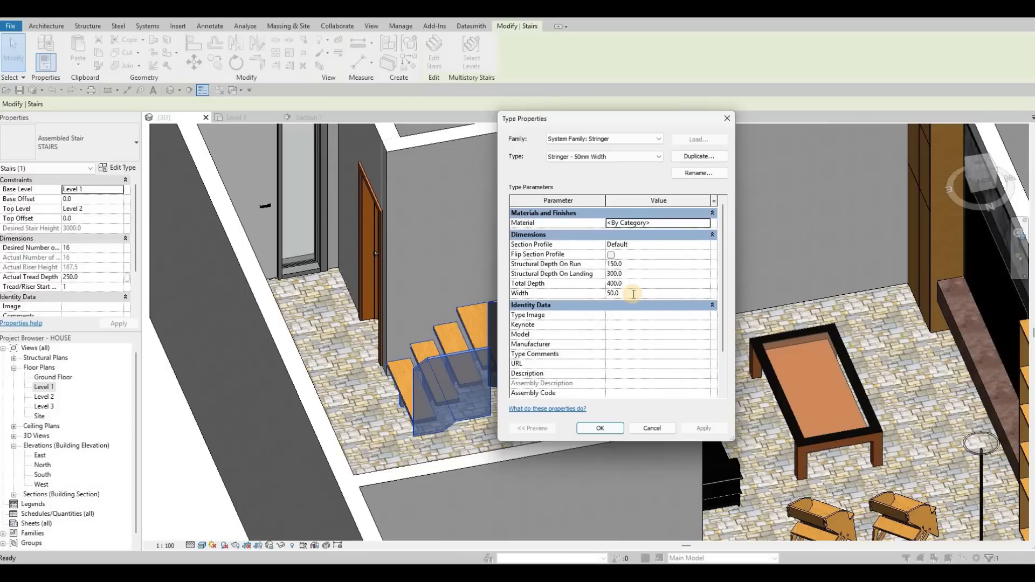
text(900)
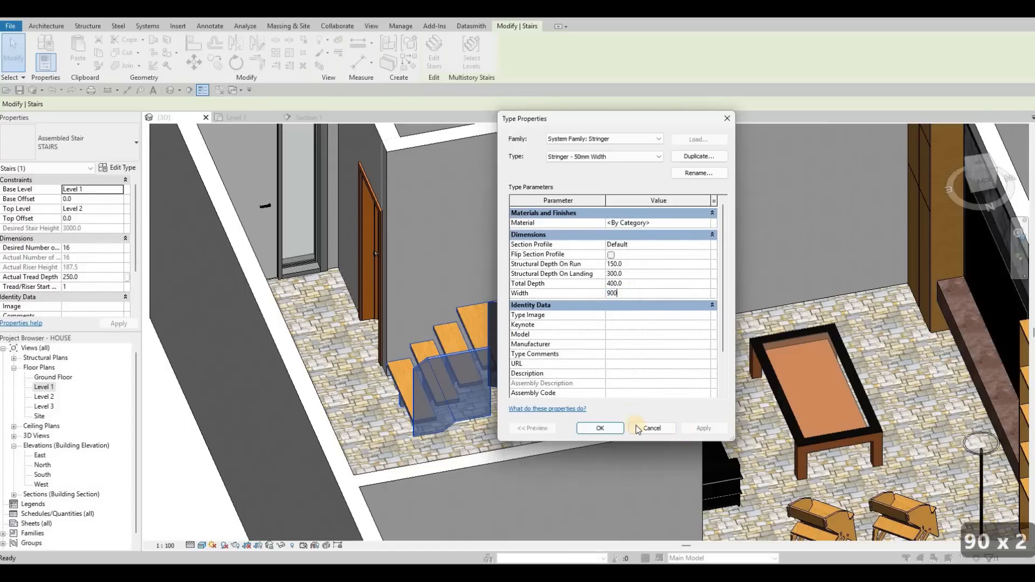
click(606, 425)
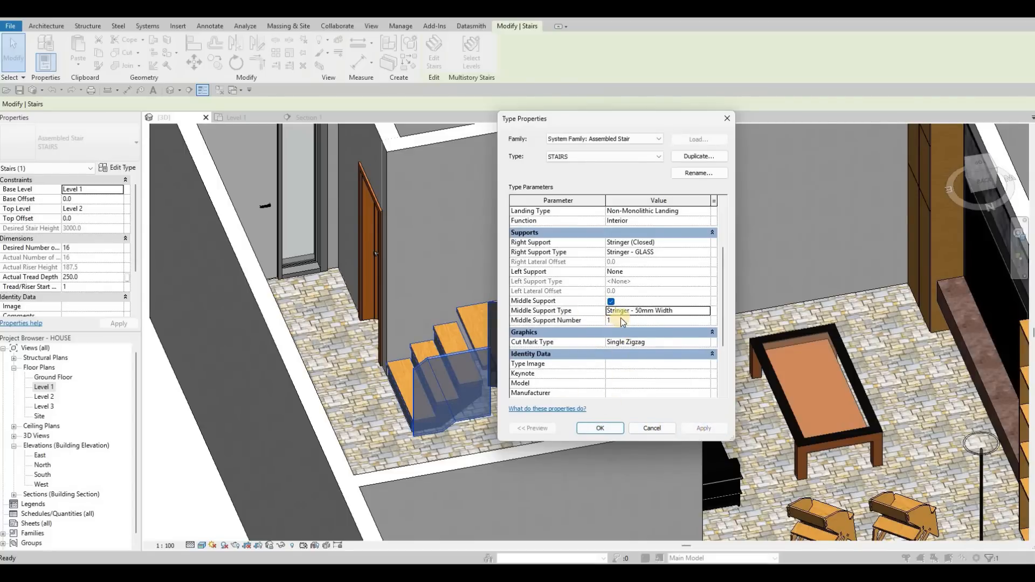
key(Escape)
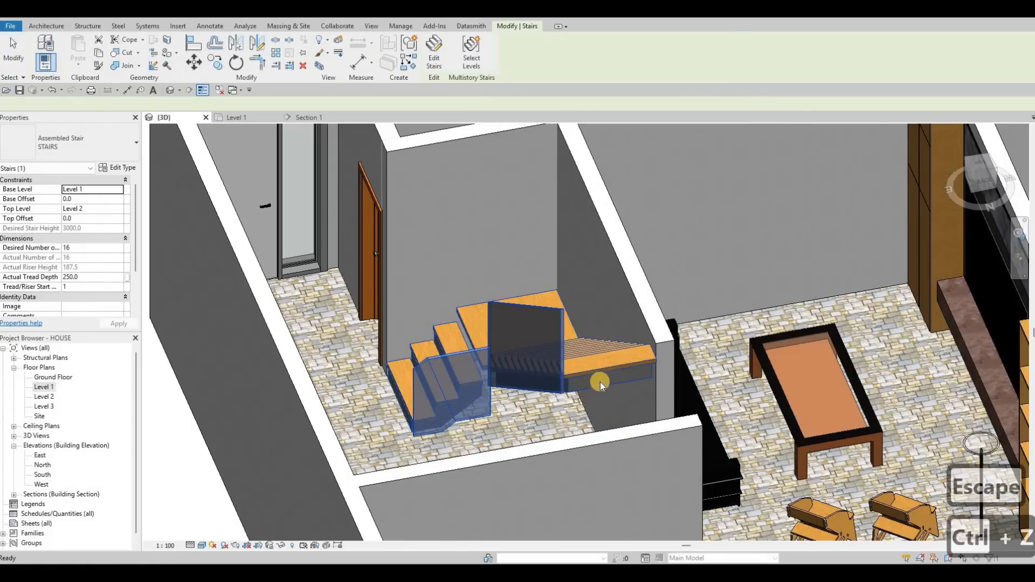
Undo the middle support type change and reopen the stair's type properties.
key(ctrl+z)
key(Escape)
click(599, 373)
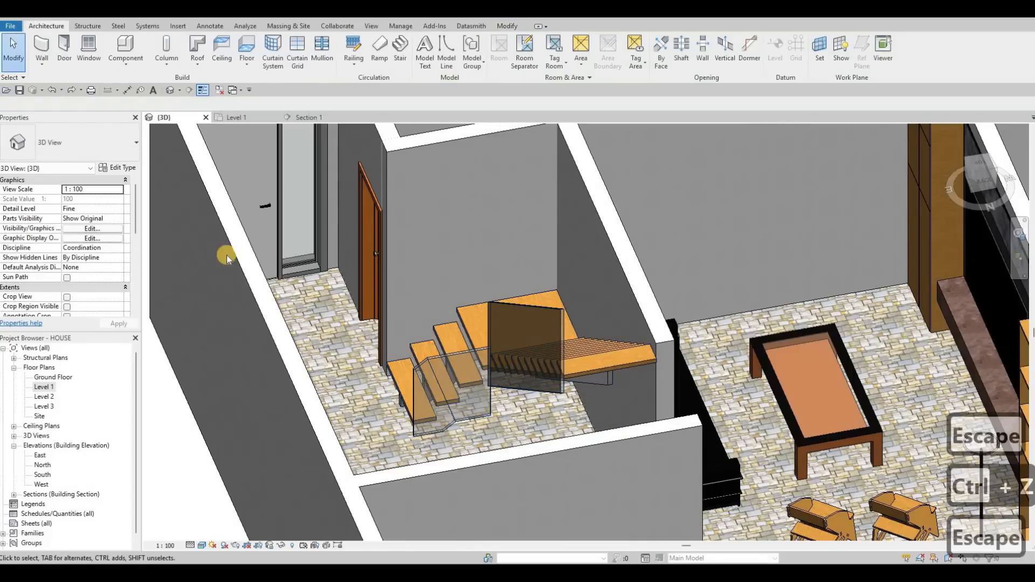
click(133, 168)
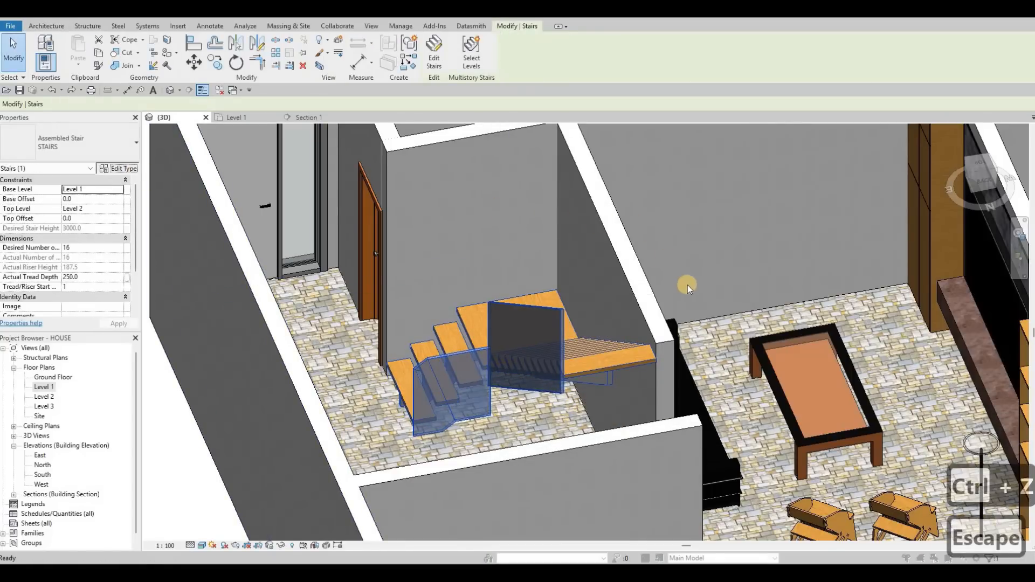
Inspect the stair's landing type and run type properties.
click(696, 288)
click(709, 286)
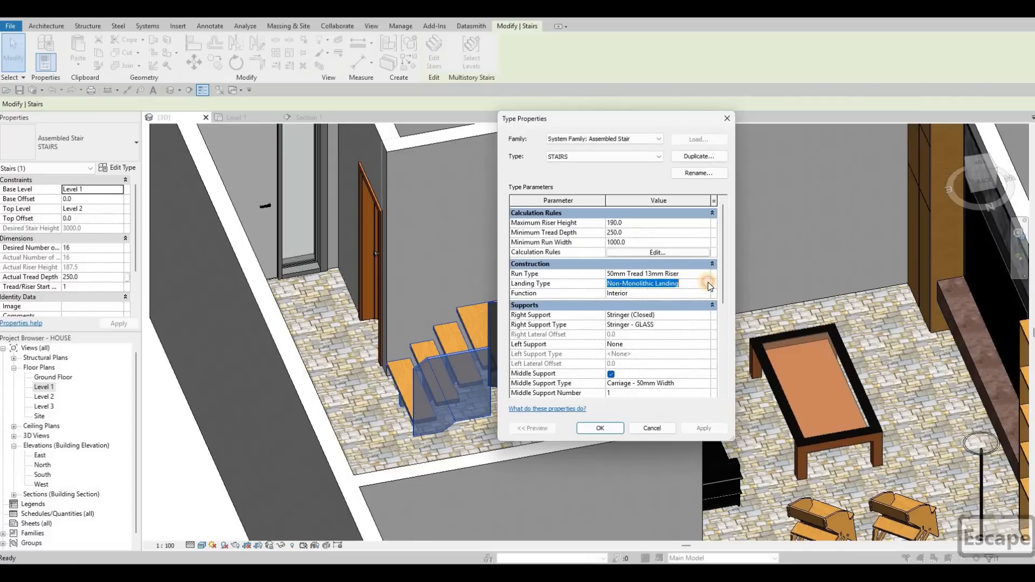
click(706, 284)
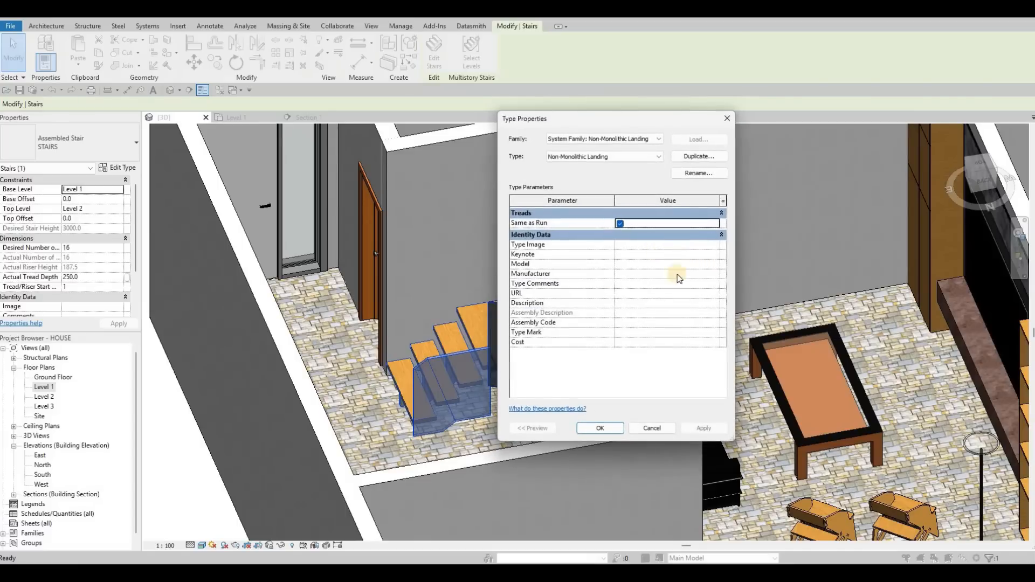
key(Escape)
double_click(615, 273)
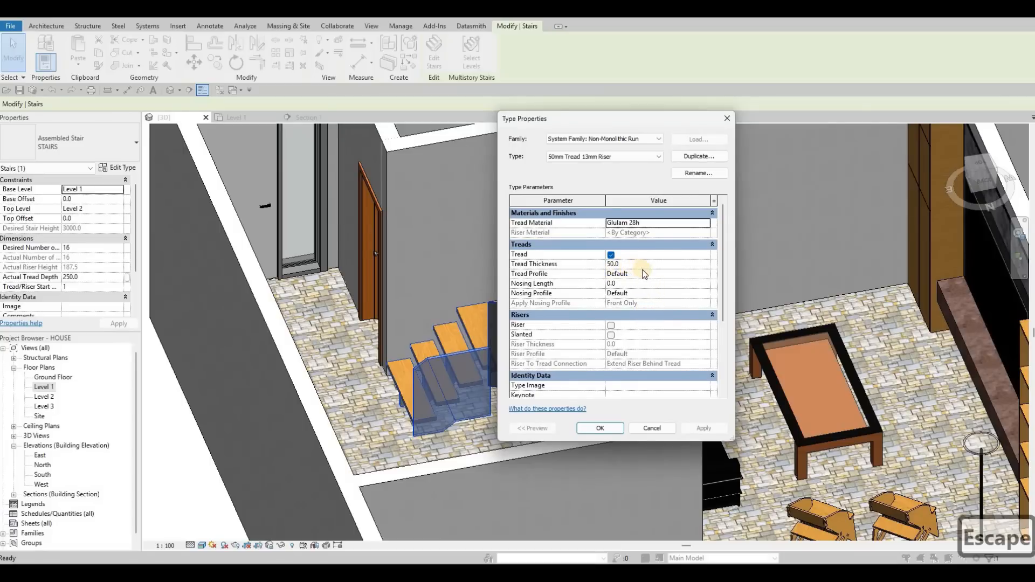
key(Escape)
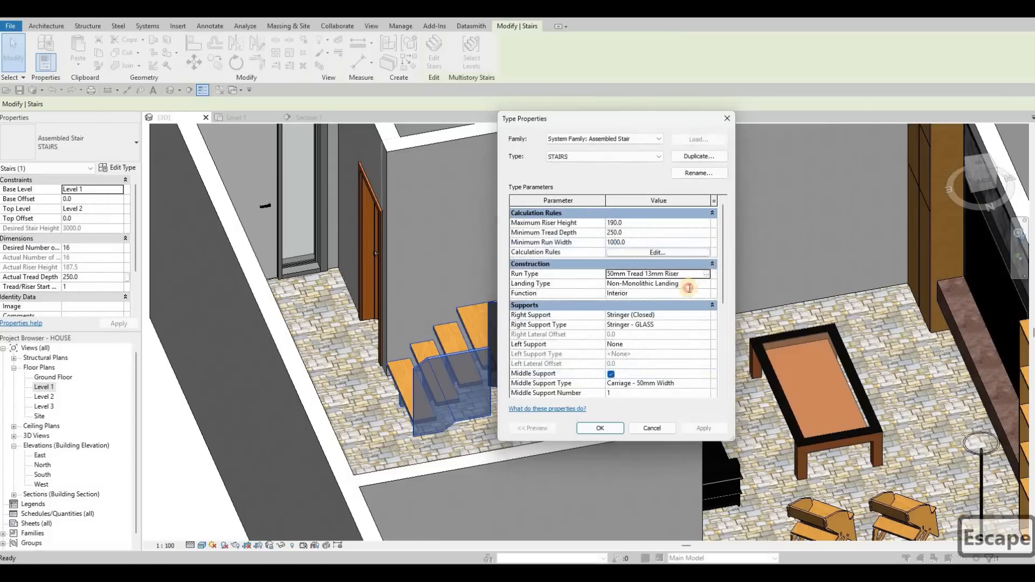
Open the stair's landing type properties and clear the Same as Run option.
click(710, 286)
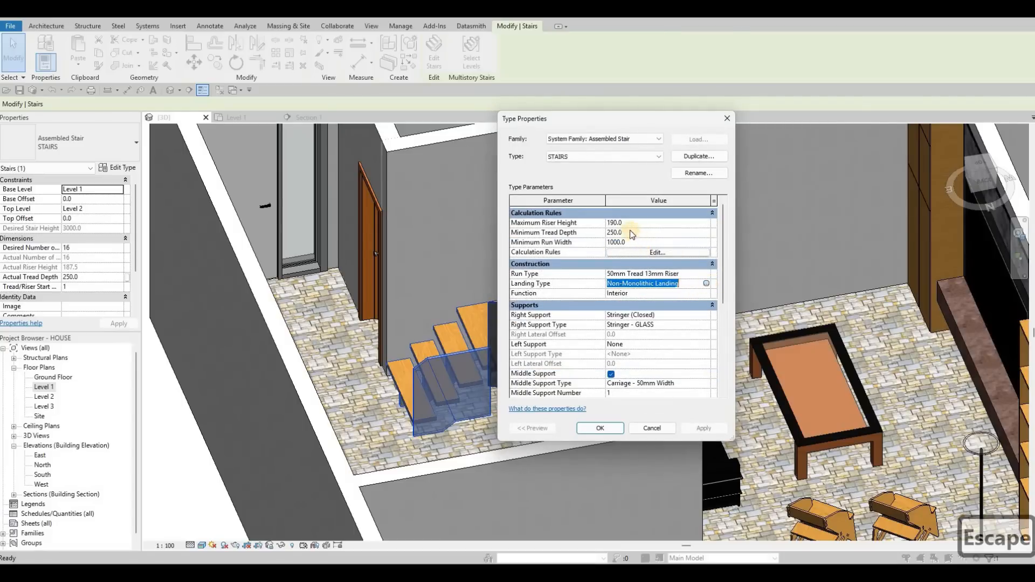
click(626, 227)
click(622, 223)
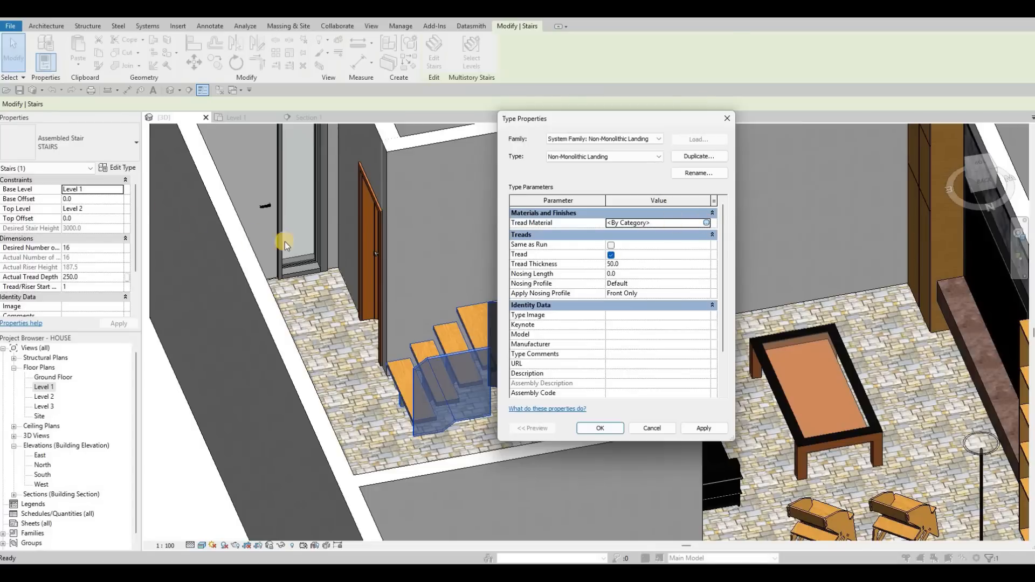
Try to set the landing's tread thickness to 900.
key(Escape)
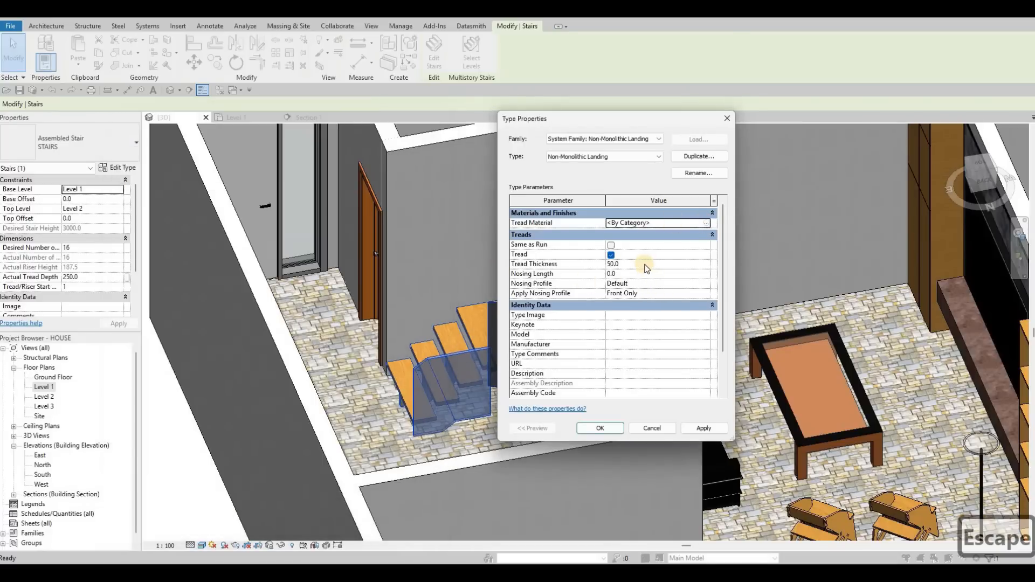
click(645, 266)
text(900)
click(698, 428)
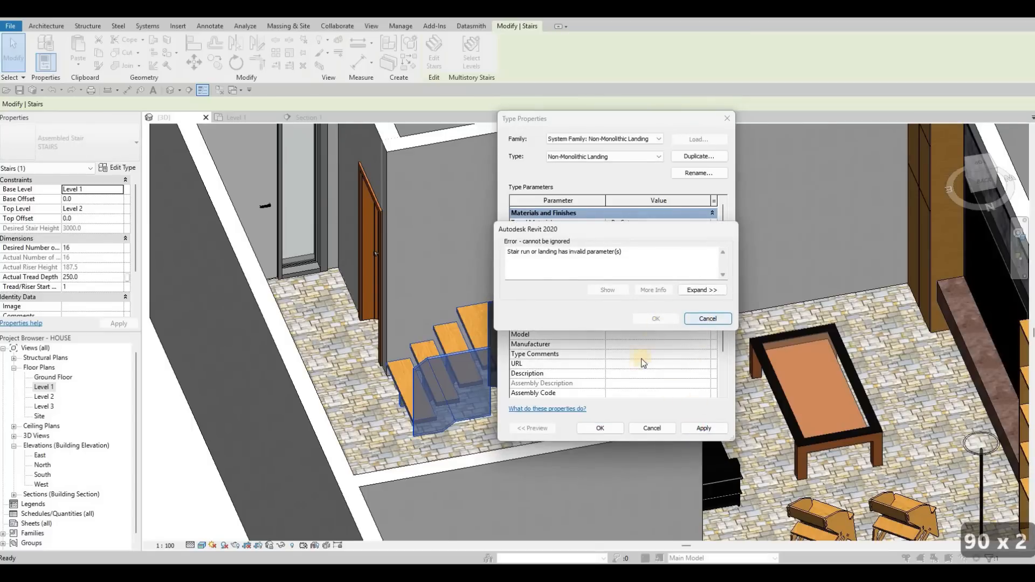
click(610, 432)
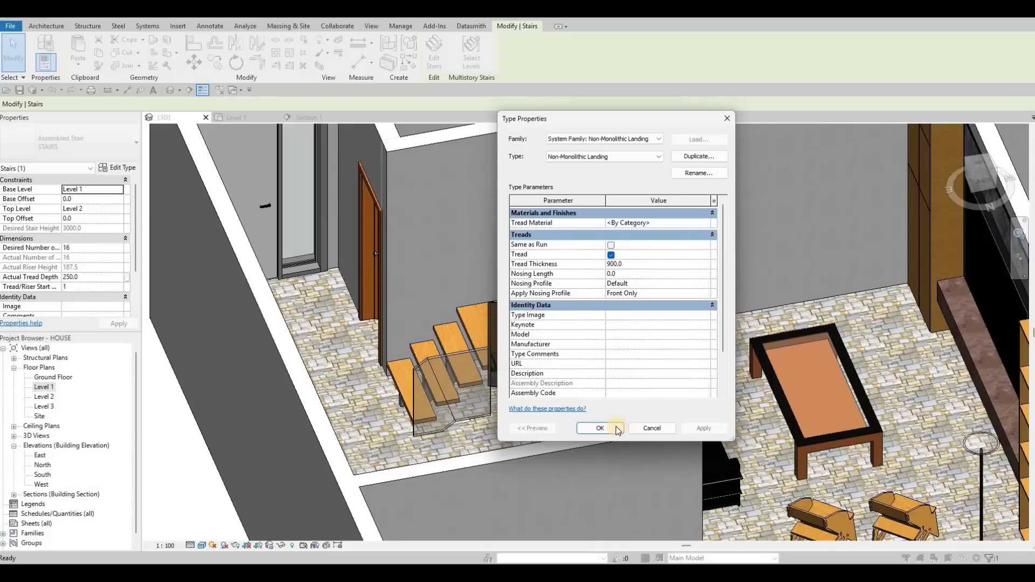
click(616, 429)
click(600, 428)
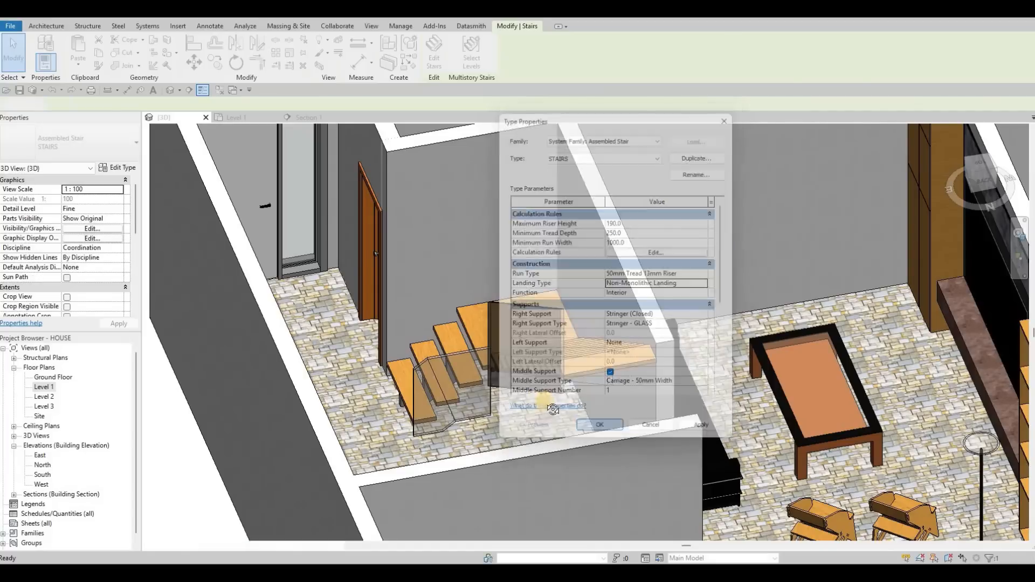
mouse_move(442, 378)
shift+middle_down()
mouse_move(456, 367)
mouse_move(442, 368)
shift+middle_up()
click(418, 351)
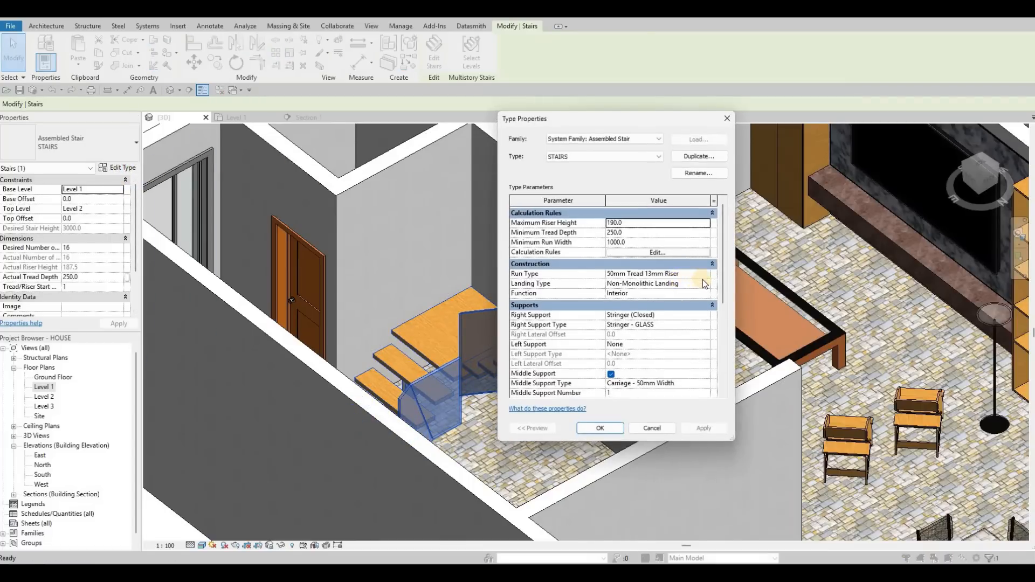
Set the landing's tread thickness to 600 and apply, closing the type properties.
click(706, 285)
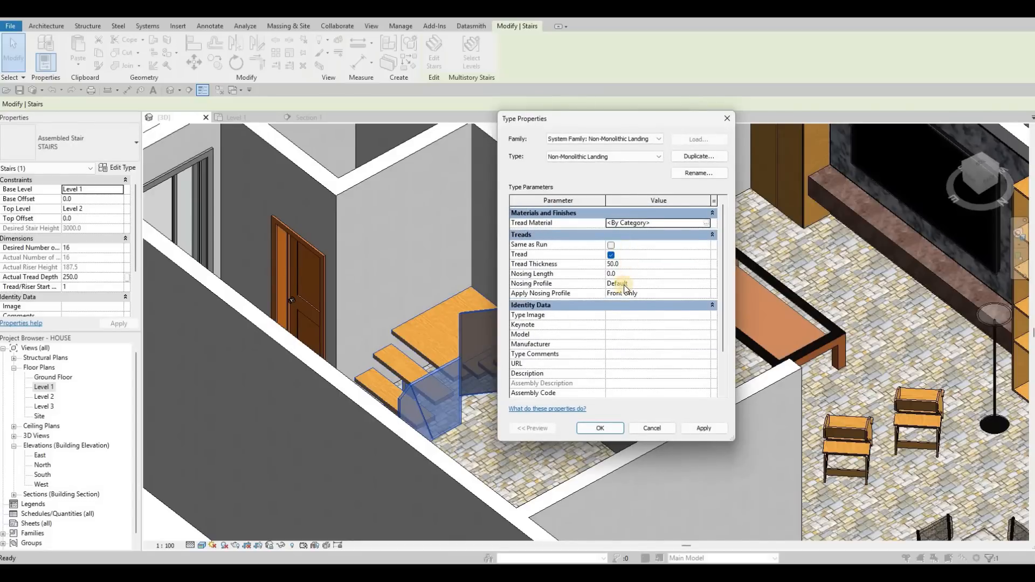
text(600)
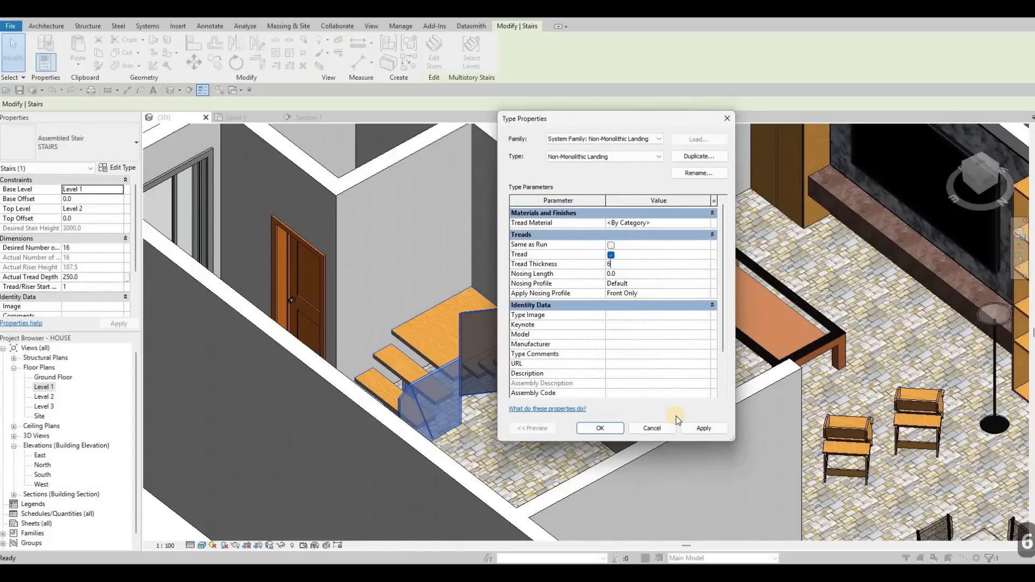
click(696, 430)
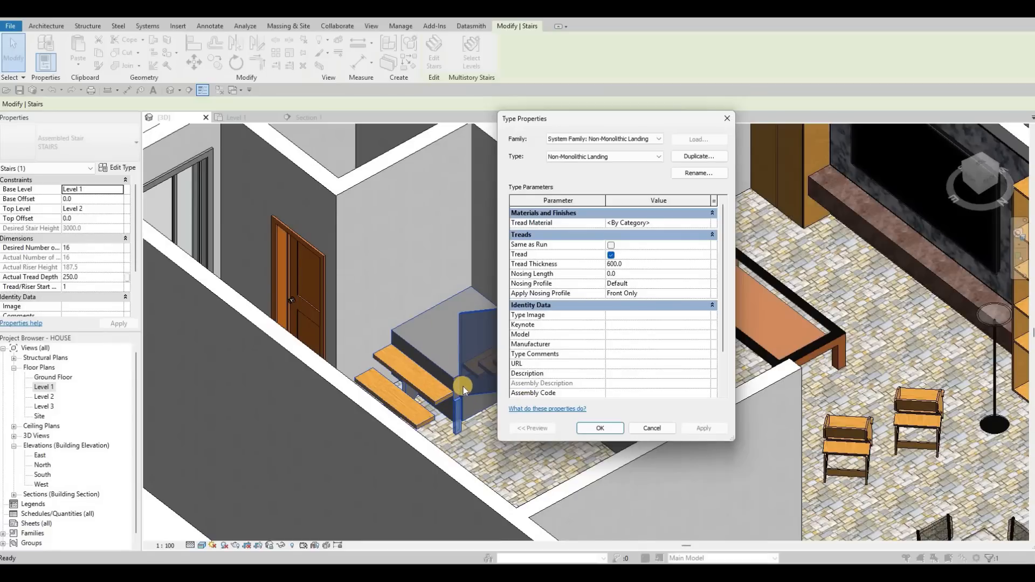
key(Escape)
key(Escape)
key(Escape)
key(Escape)
key(Escape)
key(Escape)
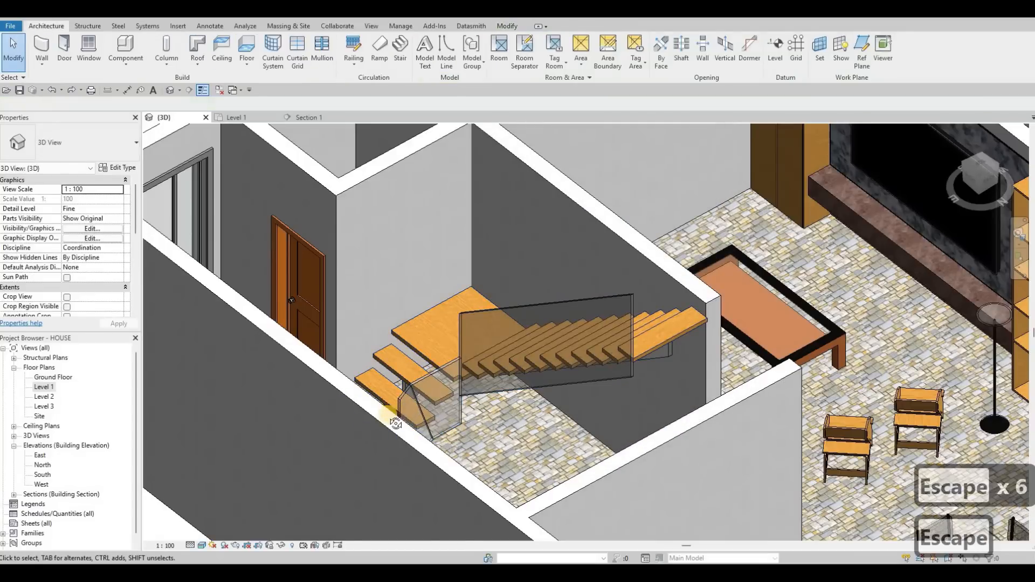
Open the Level 1 plan and draw a curtain wall about 2140 mm long along the exterior wall beside the sofa.
shift+middle_drag(423, 476, 640, 385)
scroll(629, 378, down, 3)
middle_drag(320, 393, 312, 395)
scroll(307, 385, down, 2)
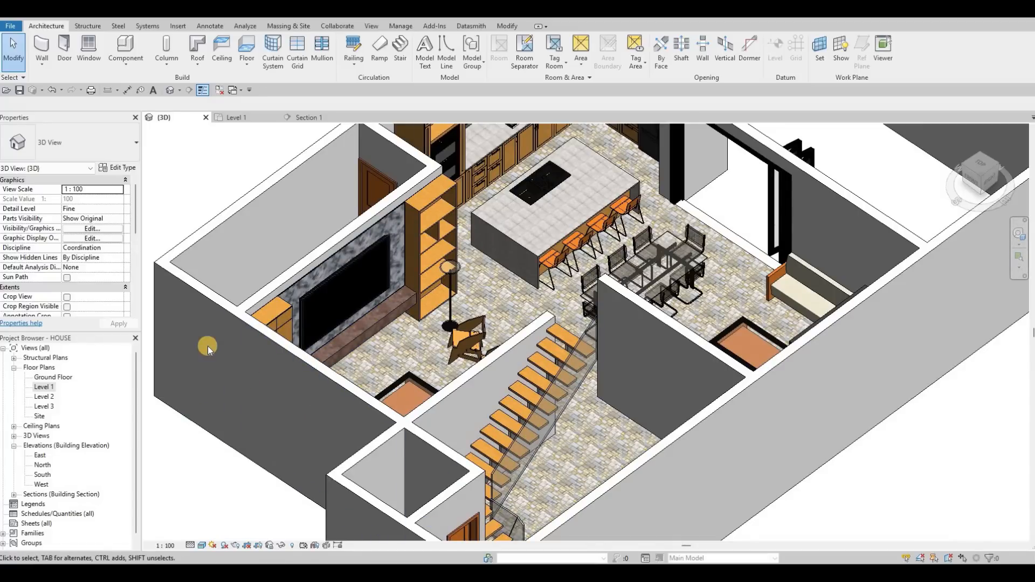
double_click(46, 386)
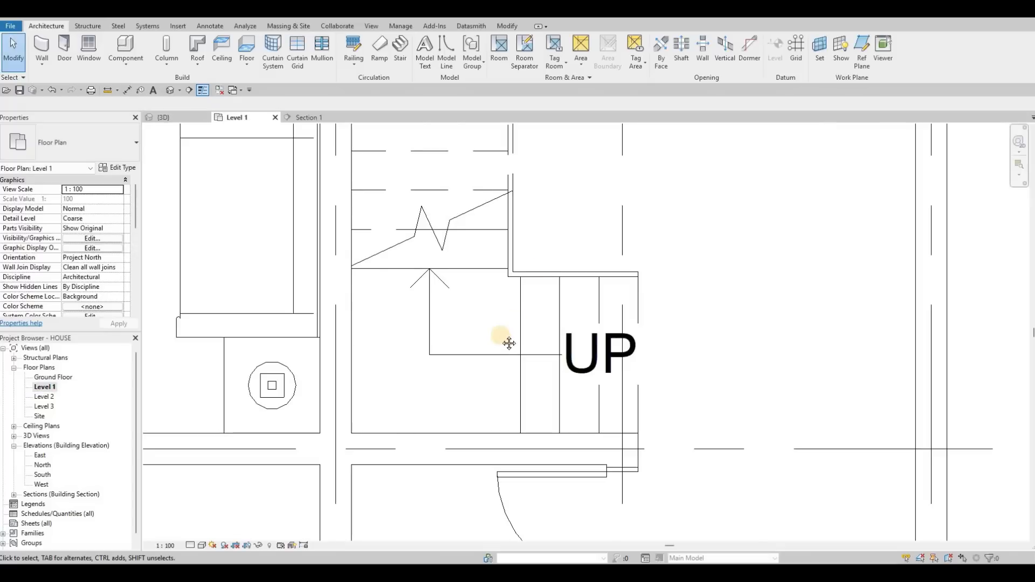
scroll(508, 342, down, 3)
middle_drag(508, 341, 518, 276)
middle_drag(581, 299, 547, 377)
scroll(485, 334, down, 1)
middle_drag(486, 220, 545, 379)
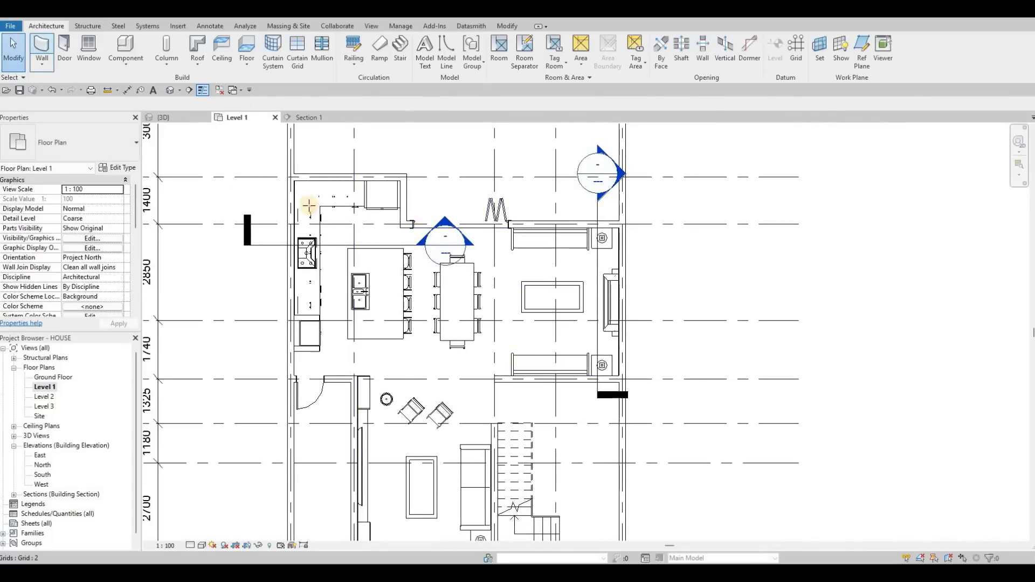
key(w)
key(a)
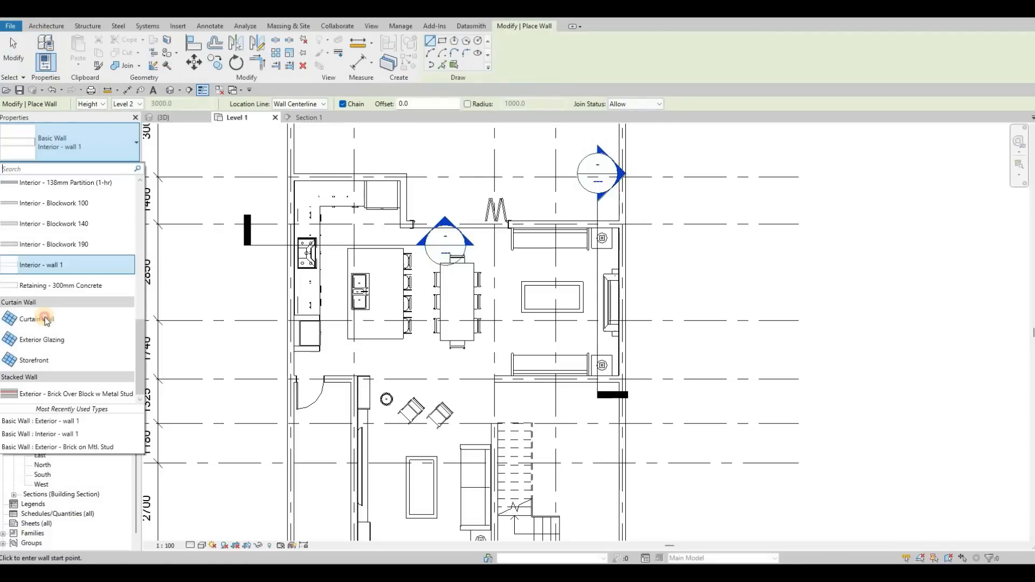
click(47, 319)
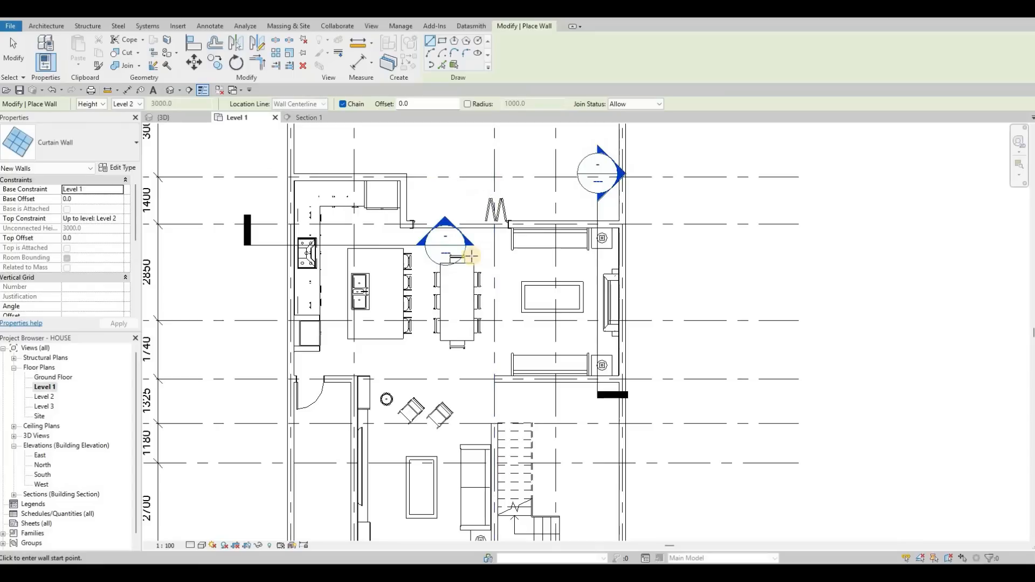
scroll(461, 255, up, 5)
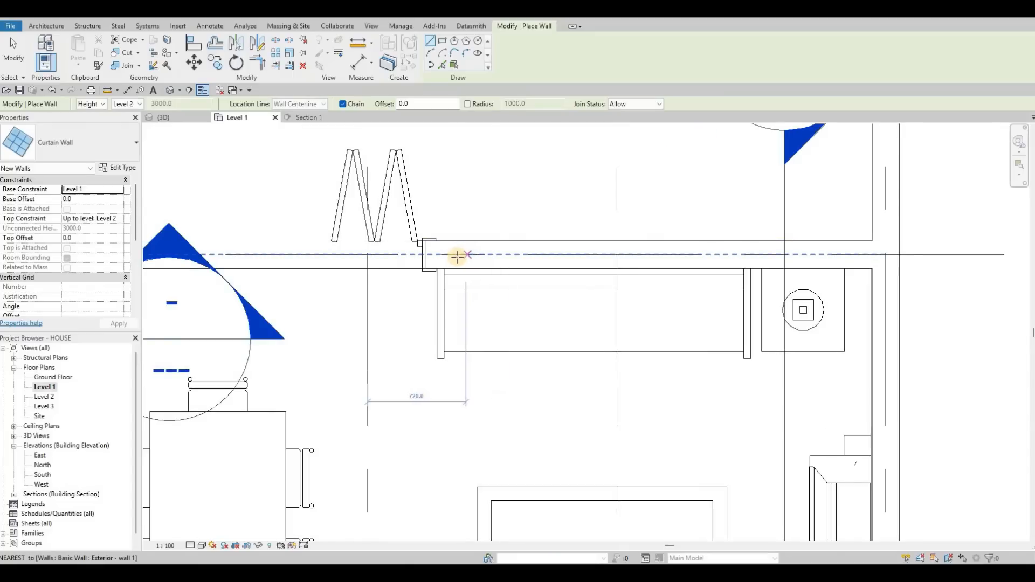
click(449, 254)
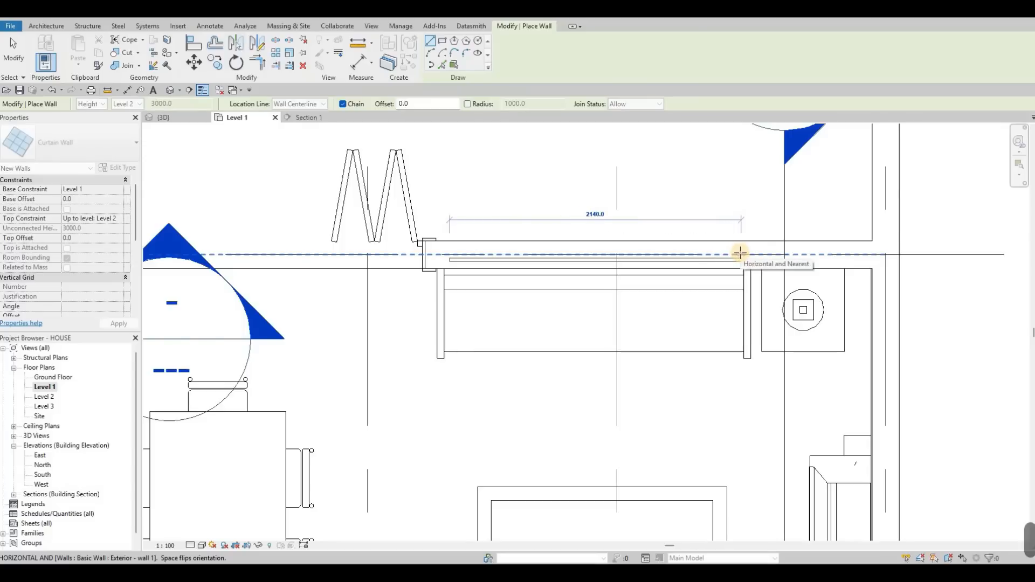
click(739, 252)
key(Escape)
key(Escape)
key(Escape)
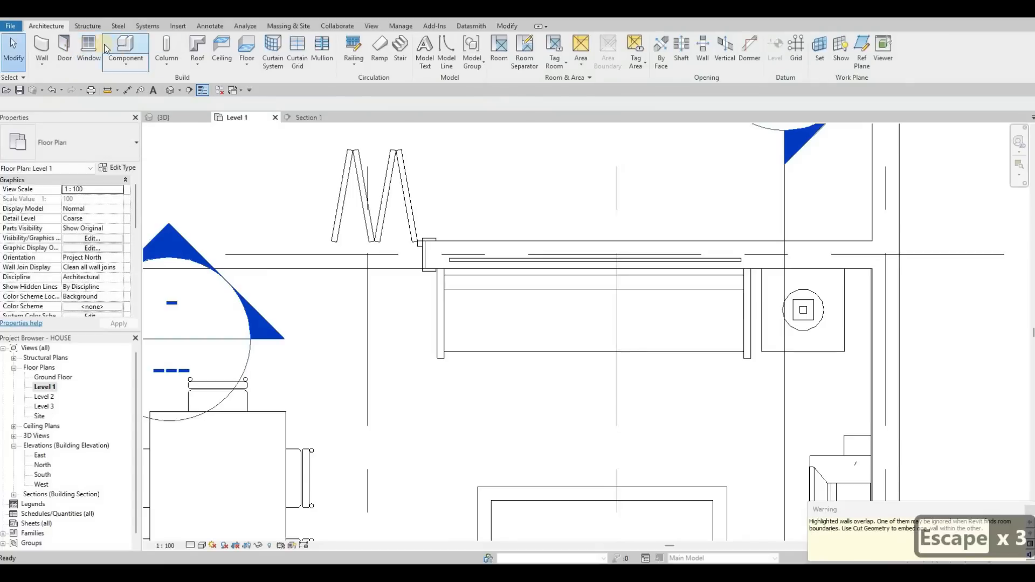
Try to cut the curtain wall into the overlapping exterior wall with Cut Geometry.
click(510, 27)
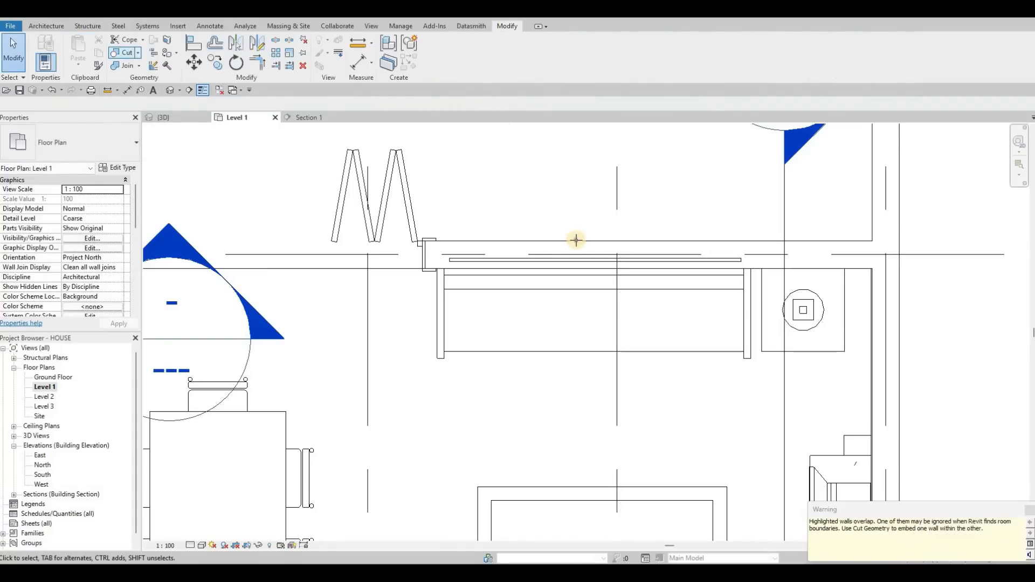
click(564, 257)
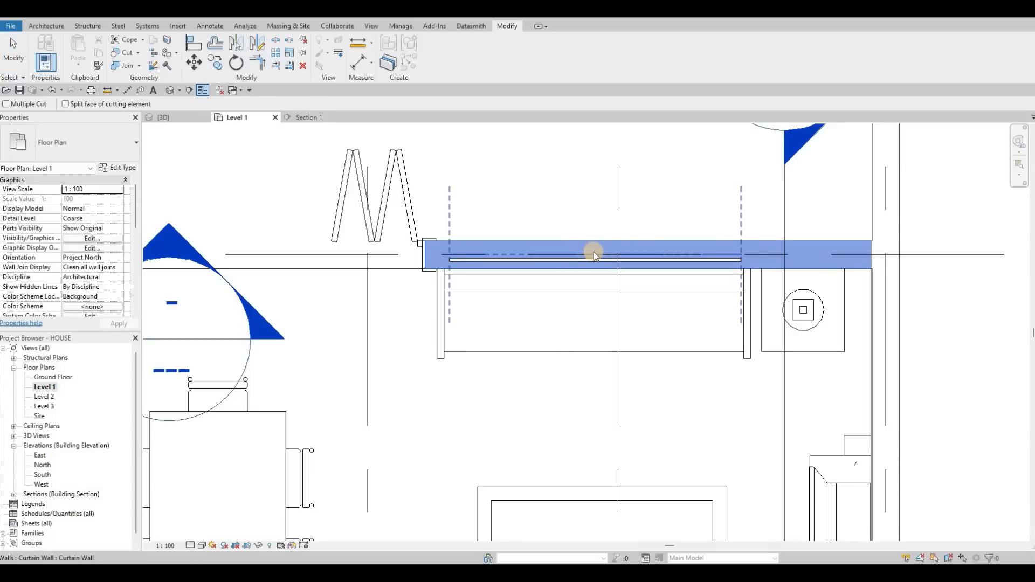
key(Escape)
key(Escape)
In the 3D view, raise the curtain wall's bottom edge to a base offset of about 953 mm.
key(ctrl+Tab)
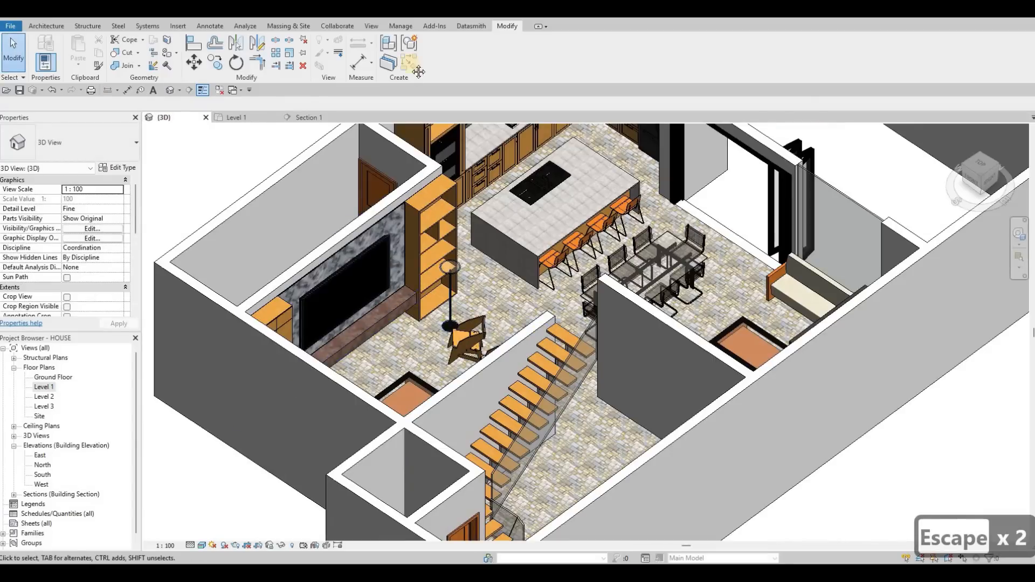
shift+middle_drag(474, 216, 529, 341)
click(525, 359)
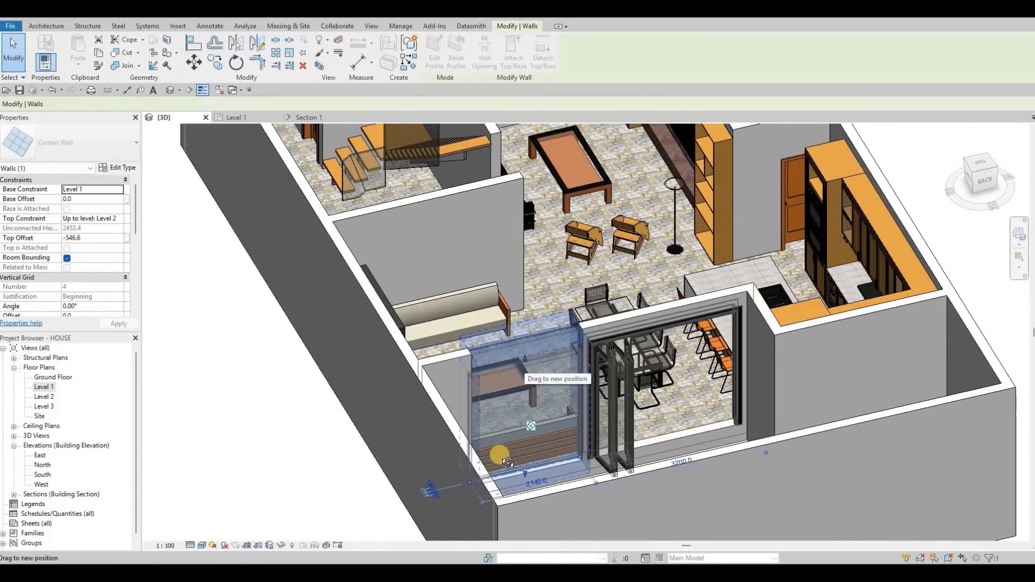
shift+middle_drag(518, 471, 526, 430)
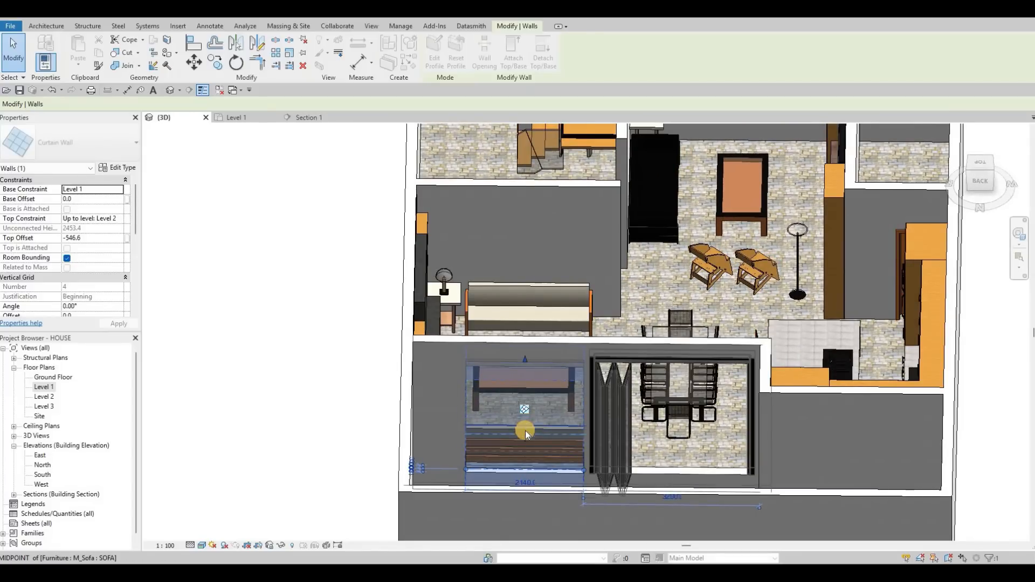
Set the curtain wall's top offset to -550.
key(Escape)
shift+middle_drag(321, 428, 528, 368)
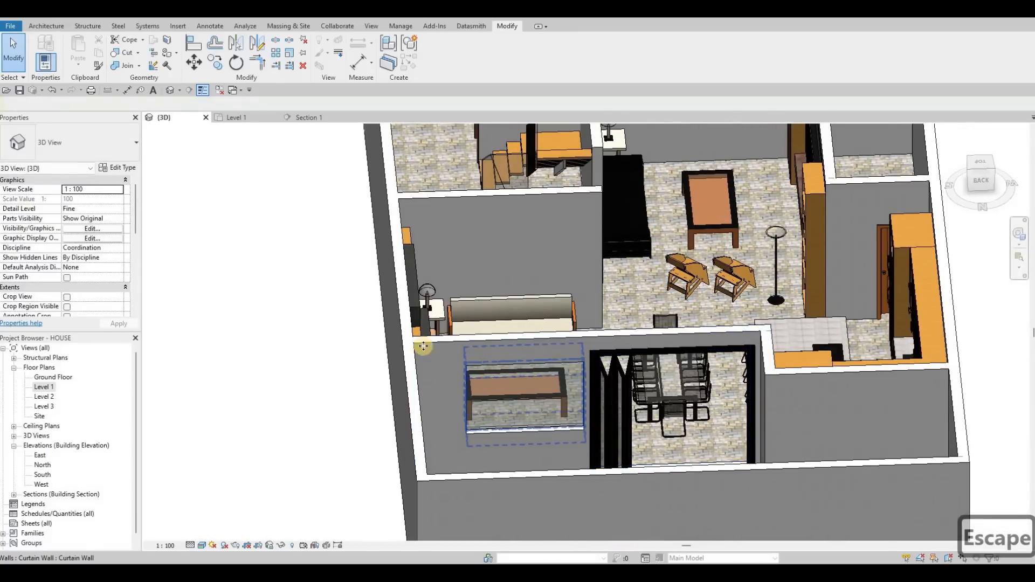
click(423, 346)
click(104, 239)
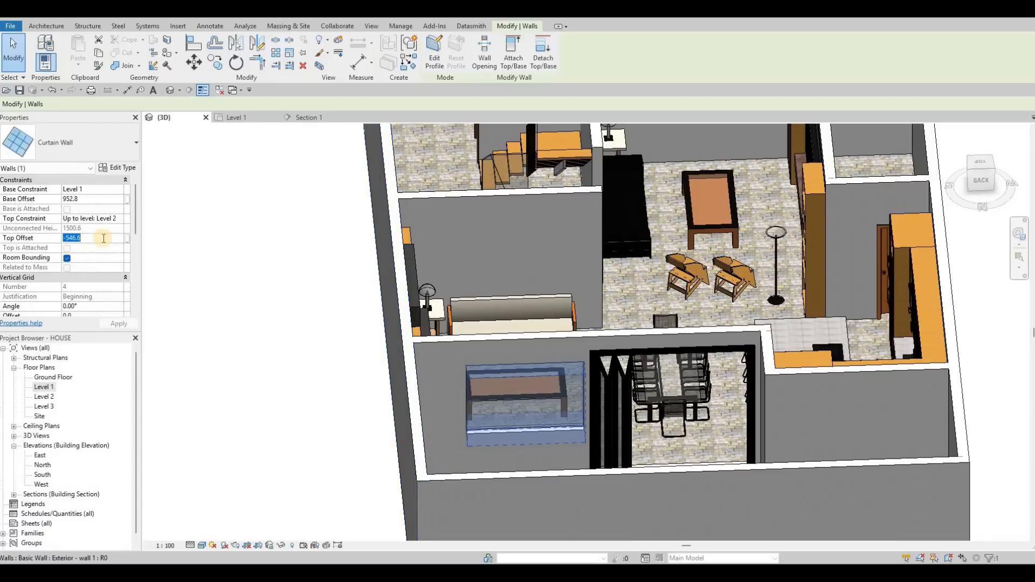
text(-550)
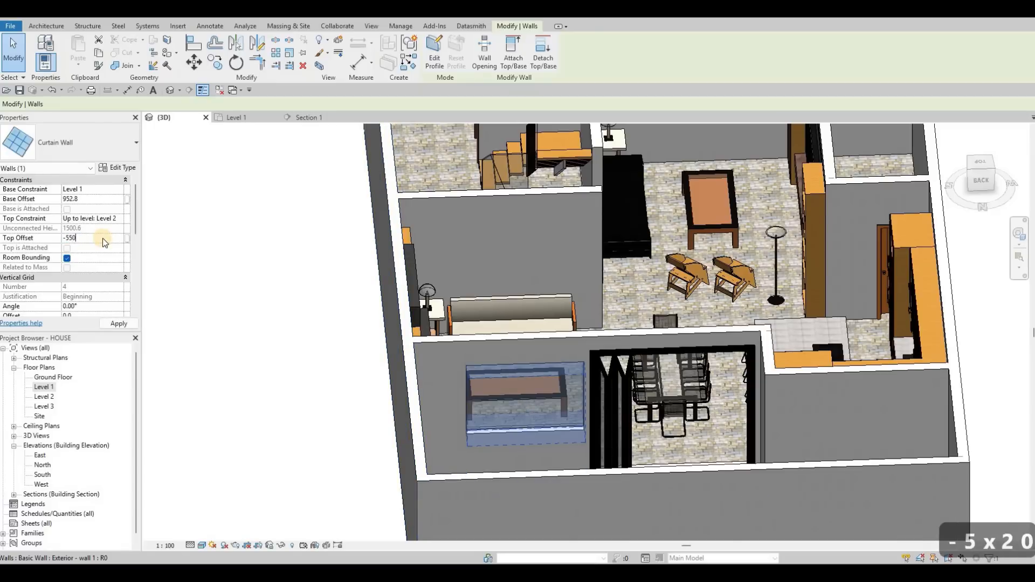
key(Return)
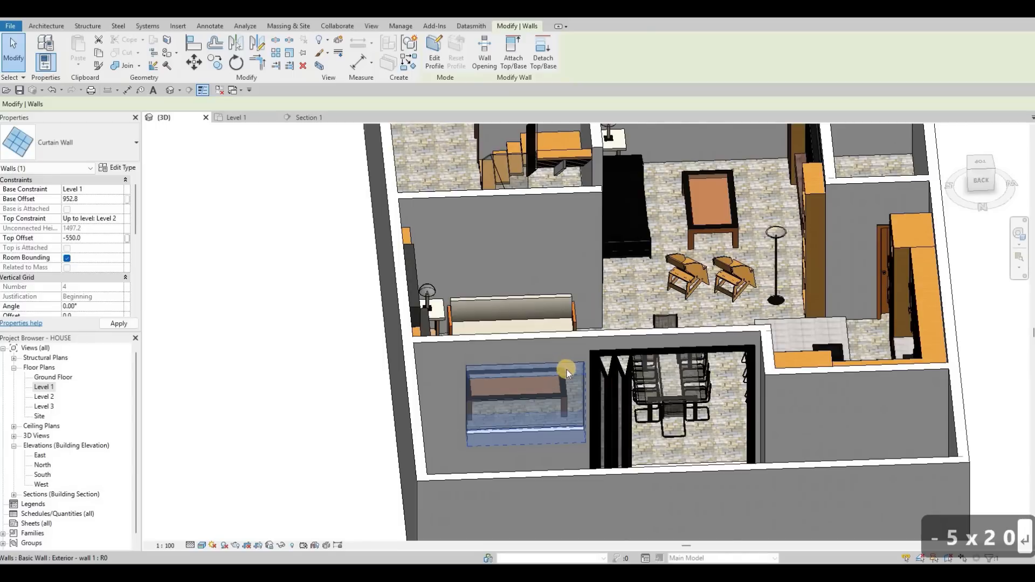
key(Escape)
key(Escape)
key(Escape)
shift+middle_drag(308, 337, 248, 120)
In the Level 1 plan, create a similar curtain wall about 2500 mm long along the exterior wall beside the stair.
key(Escape)
key(Escape)
key(Escape)
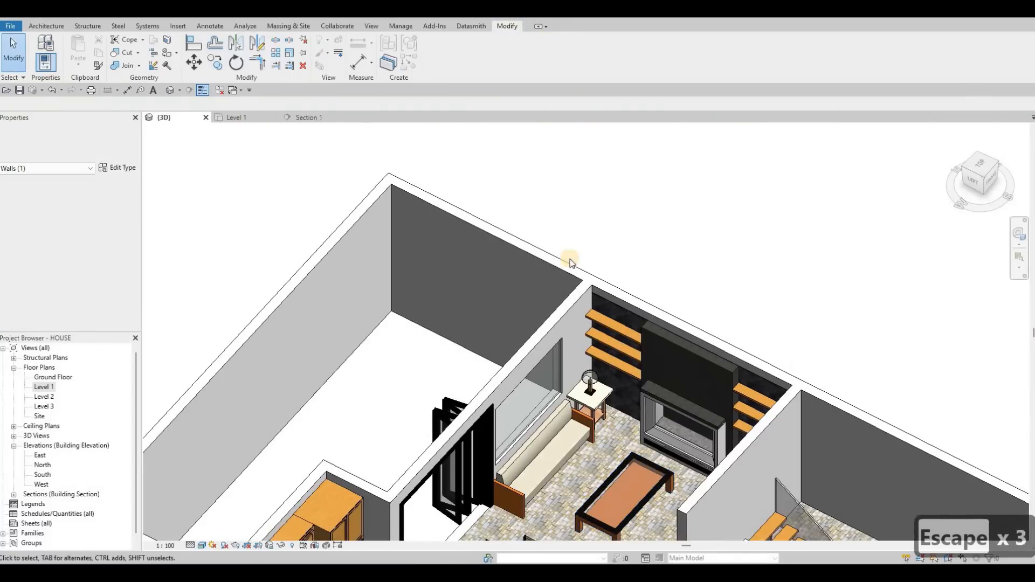
key(ctrl+Tab)
key(Escape)
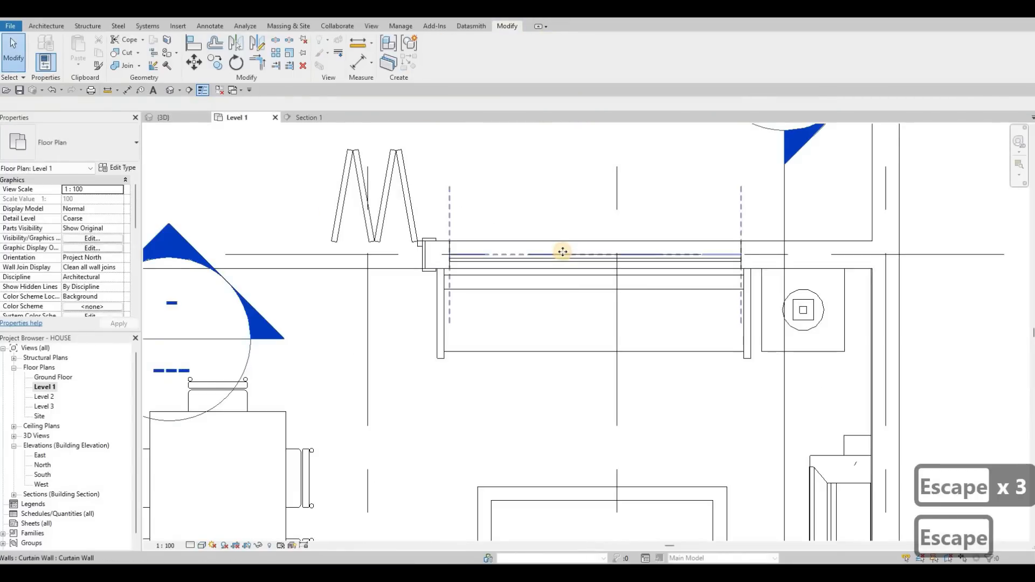
click(562, 252)
key(c)
key(s)
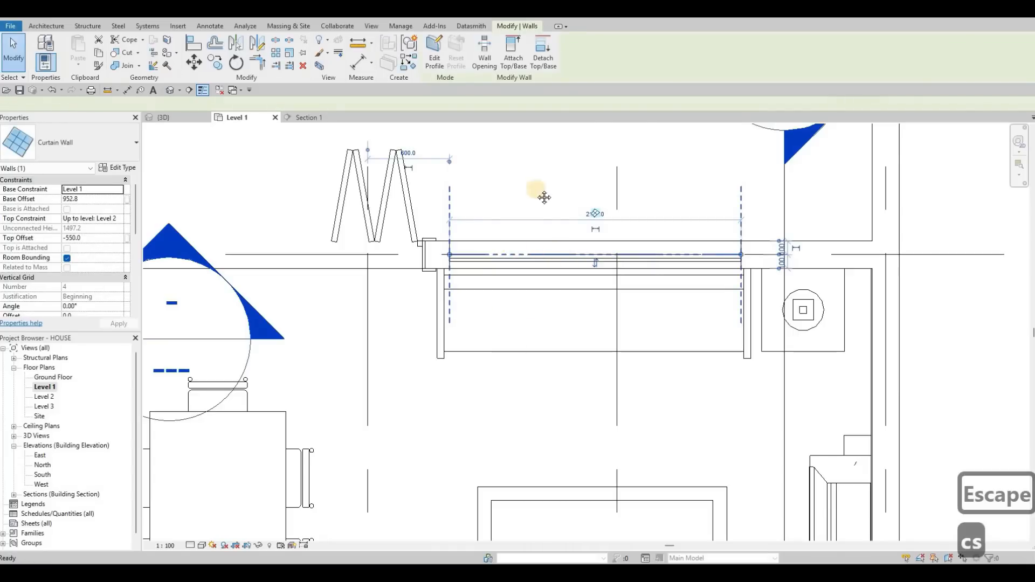
scroll(562, 252, down, 4)
middle_drag(462, 485, 509, 325)
middle_drag(534, 526, 547, 323)
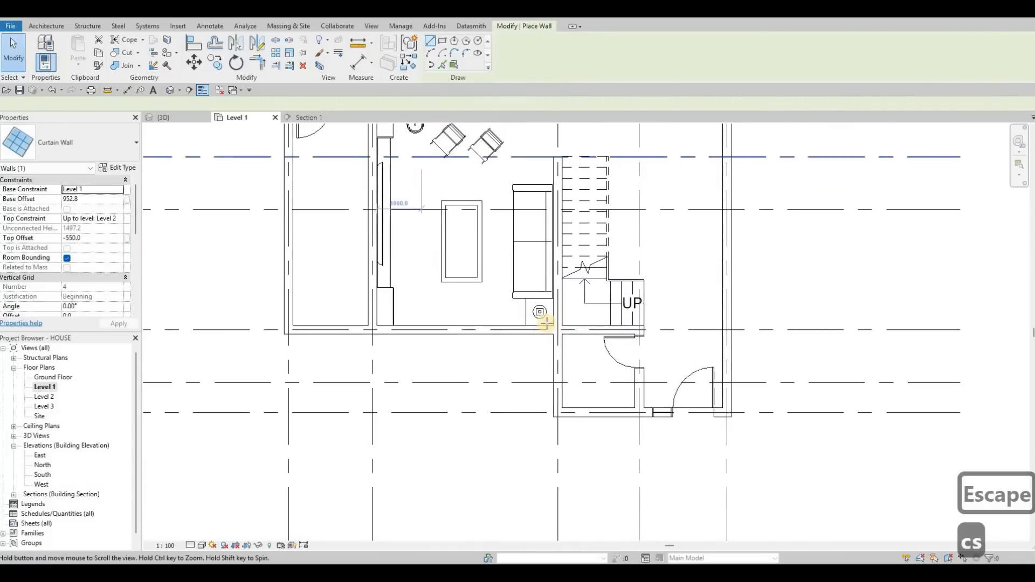
scroll(555, 319, up, 4)
click(563, 322)
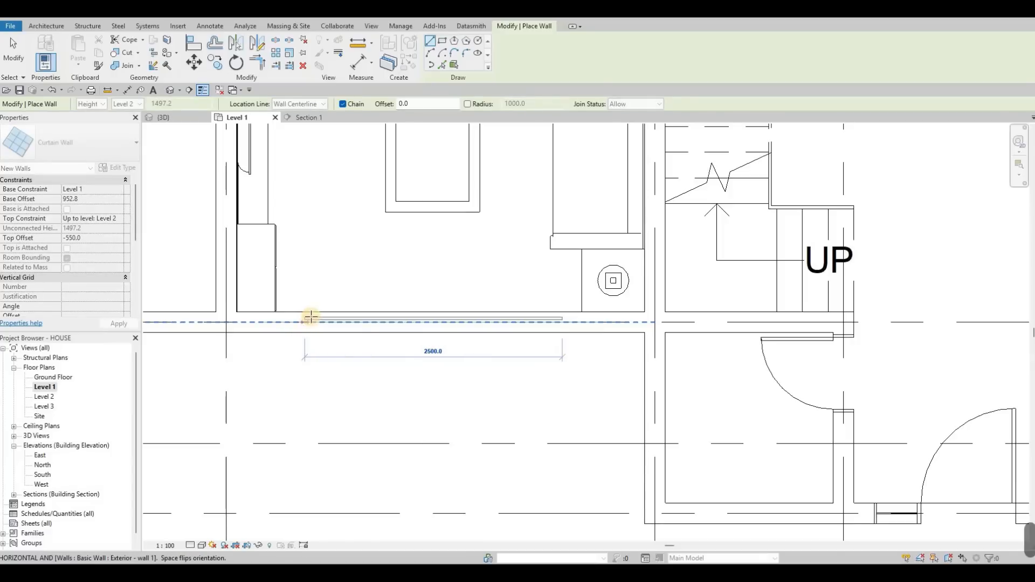
click(332, 305)
key(Escape)
key(Escape)
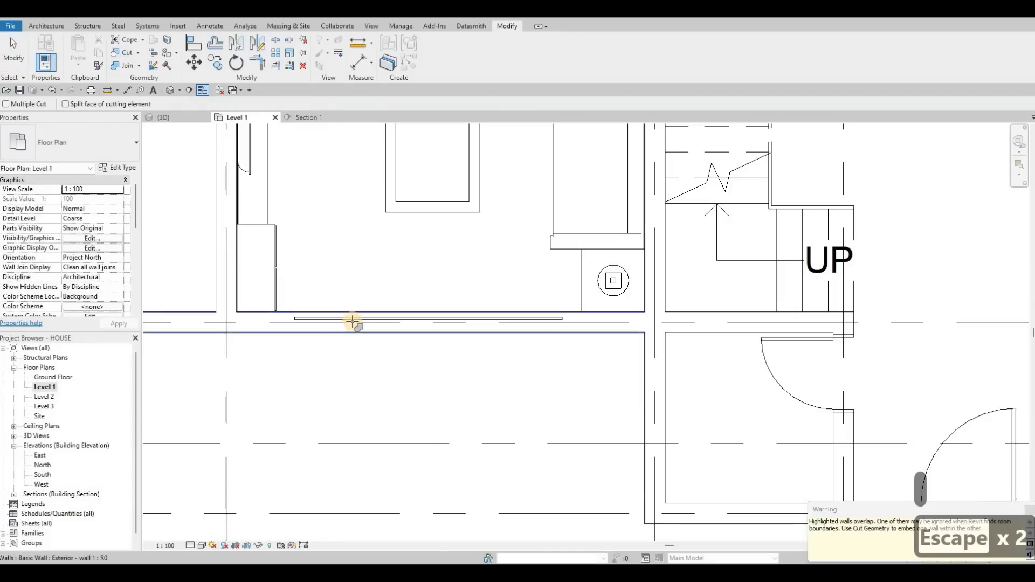
Cut the new curtain wall into the overlapping exterior wall with Cut Geometry.
click(332, 291)
click(167, 92)
key(Escape)
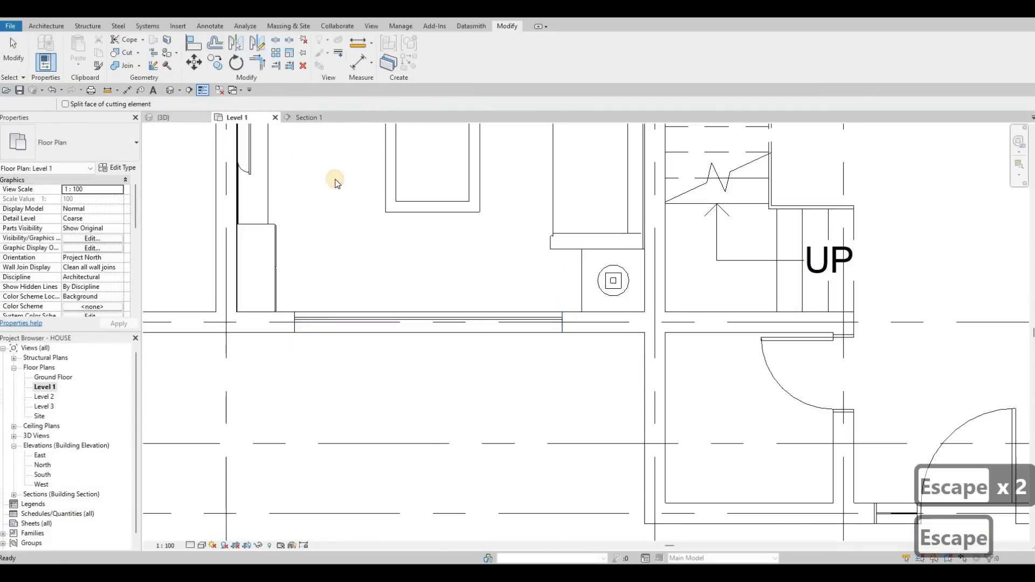
key(Escape)
Review the new curtain walls in the 3D view, then return to the Level 1 plan around the bathroom.
shift+middle_drag(195, 301, 420, 245)
scroll(425, 346, up, 3)
scroll(419, 245, down, 1)
scroll(127, 281, down, 1)
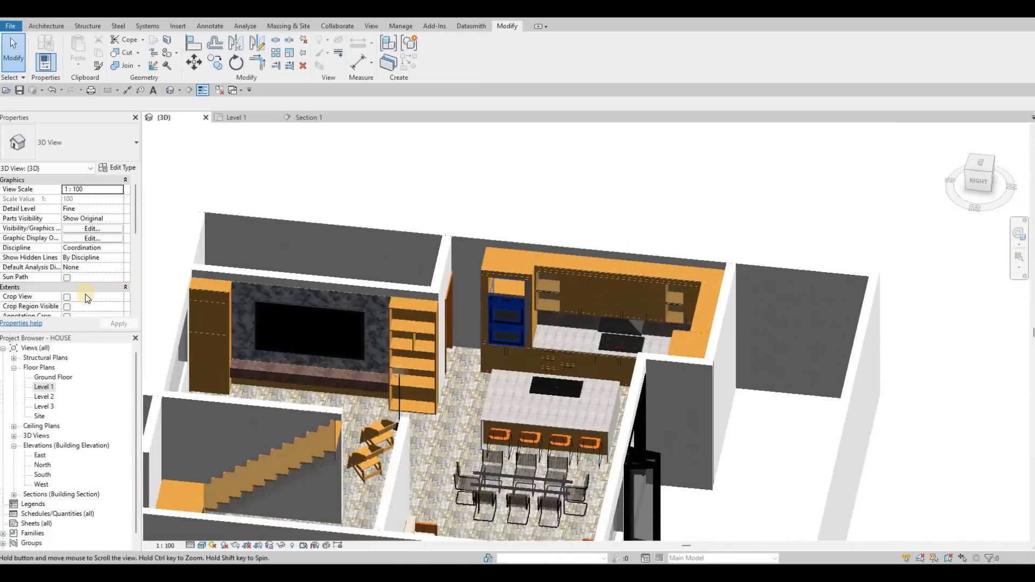
middle_drag(85, 293, 201, 210)
click(45, 390)
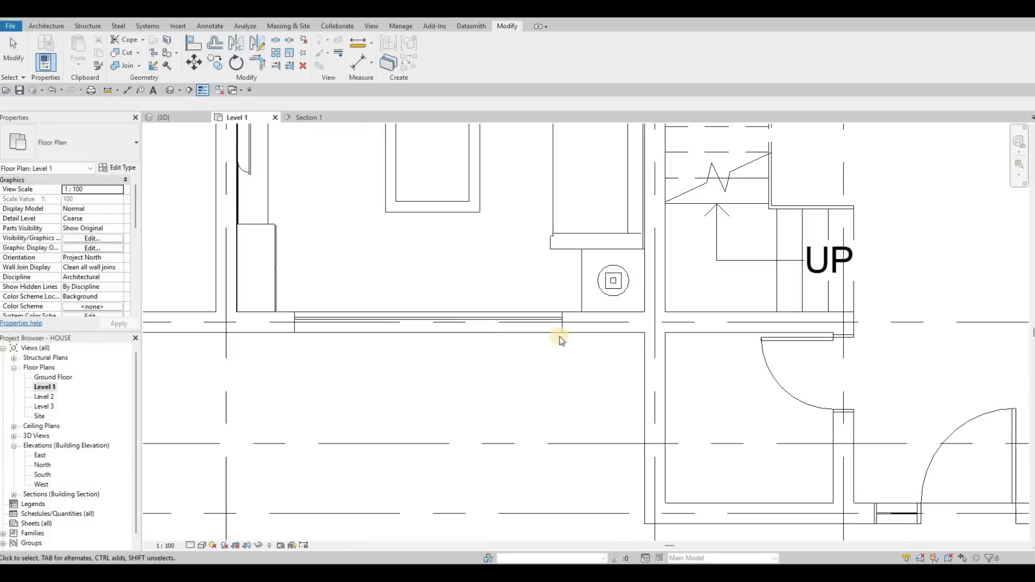
scroll(575, 389, down, 3)
middle_drag(610, 366, 550, 356)
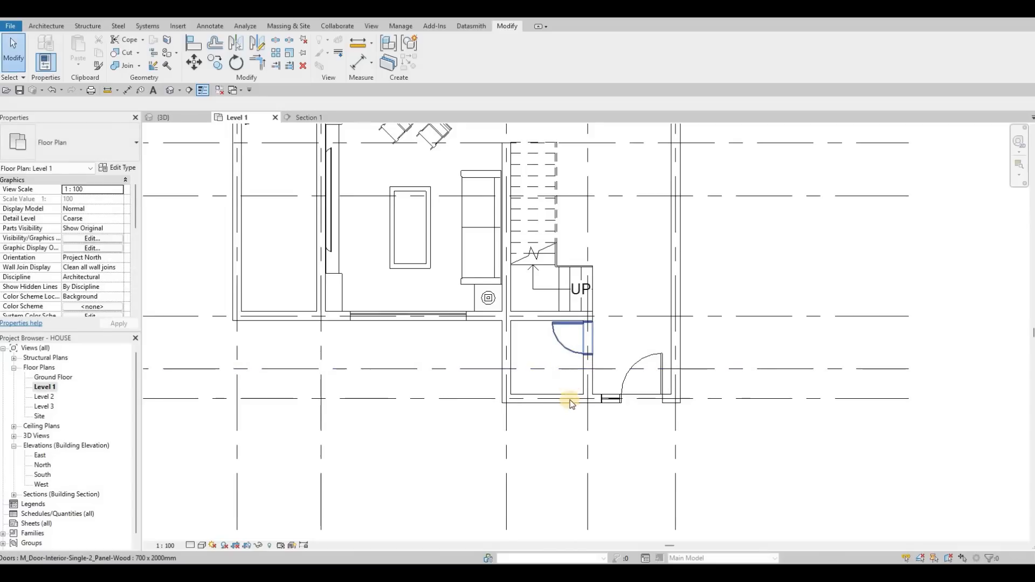
middle_drag(572, 371, 567, 400)
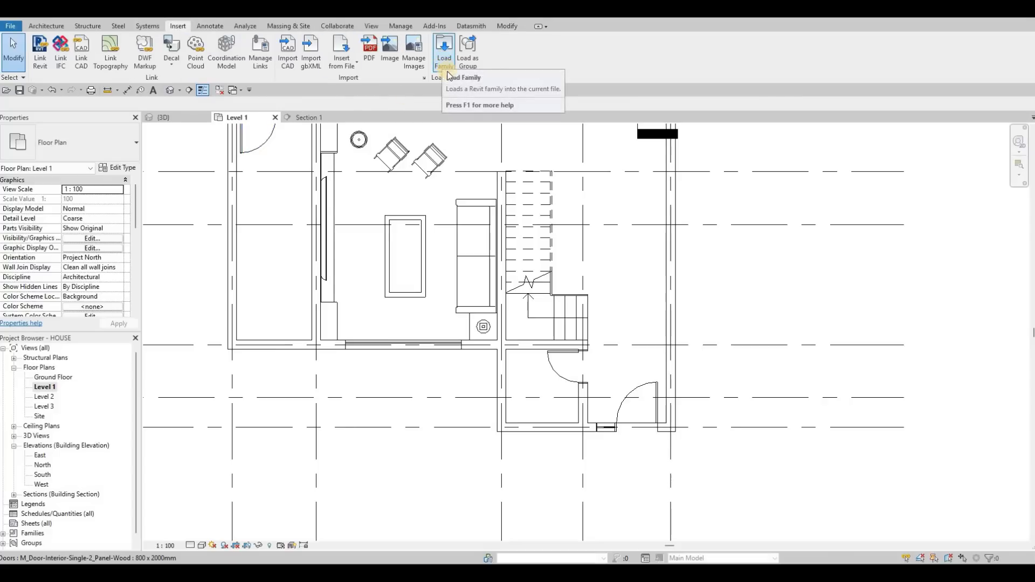
Load the Toilet-Domestic-3D family from the Plumbing, Architectural, Fixtures, Water Closets library folder.
click(443, 63)
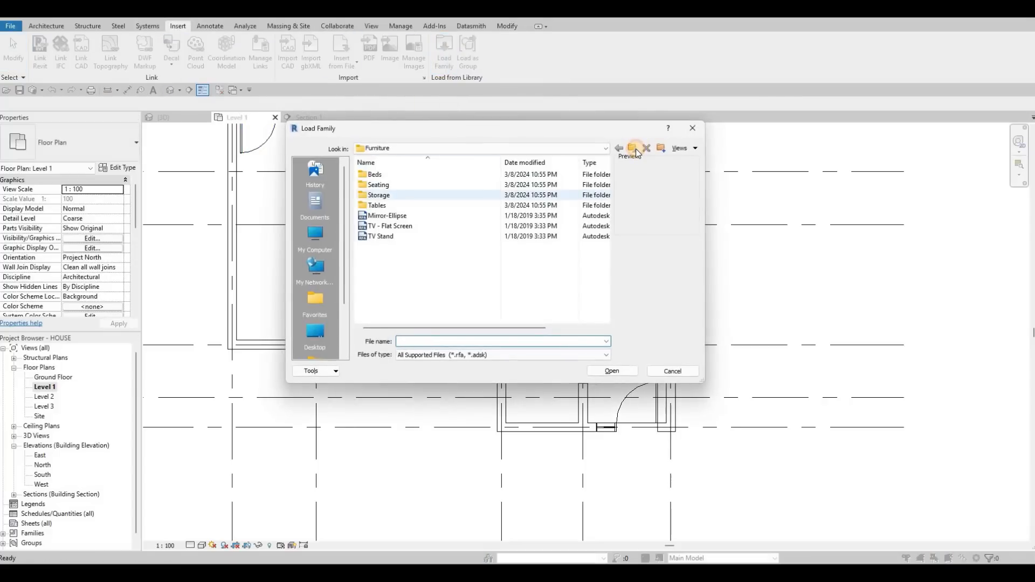
click(630, 151)
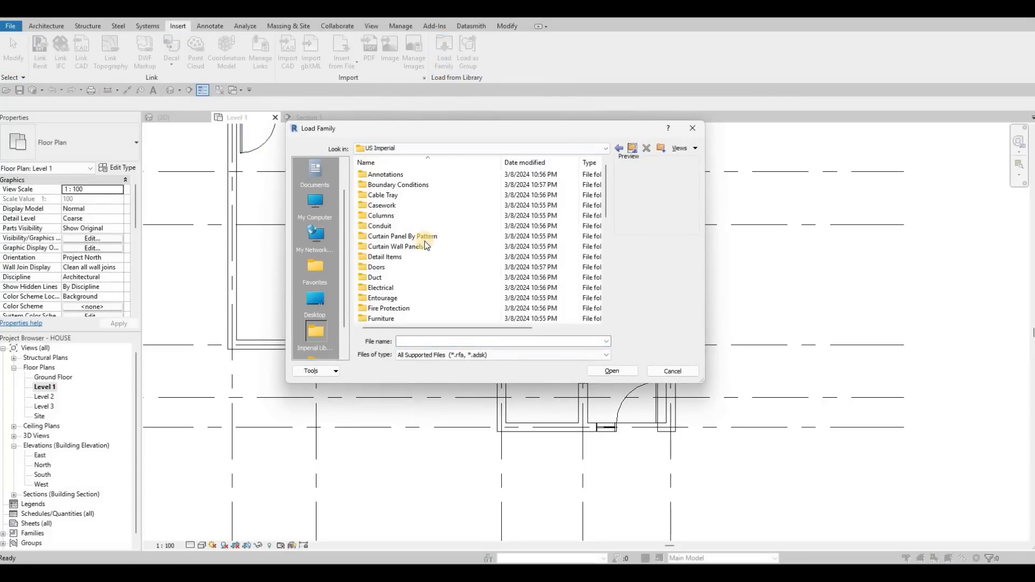
scroll(405, 276, down, 2)
scroll(408, 279, down, 2)
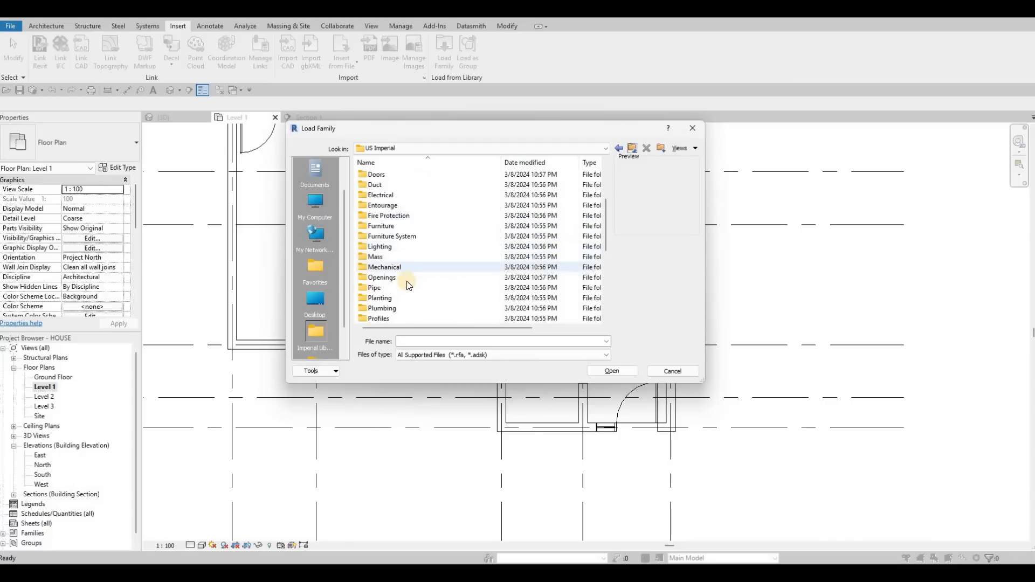
double_click(405, 278)
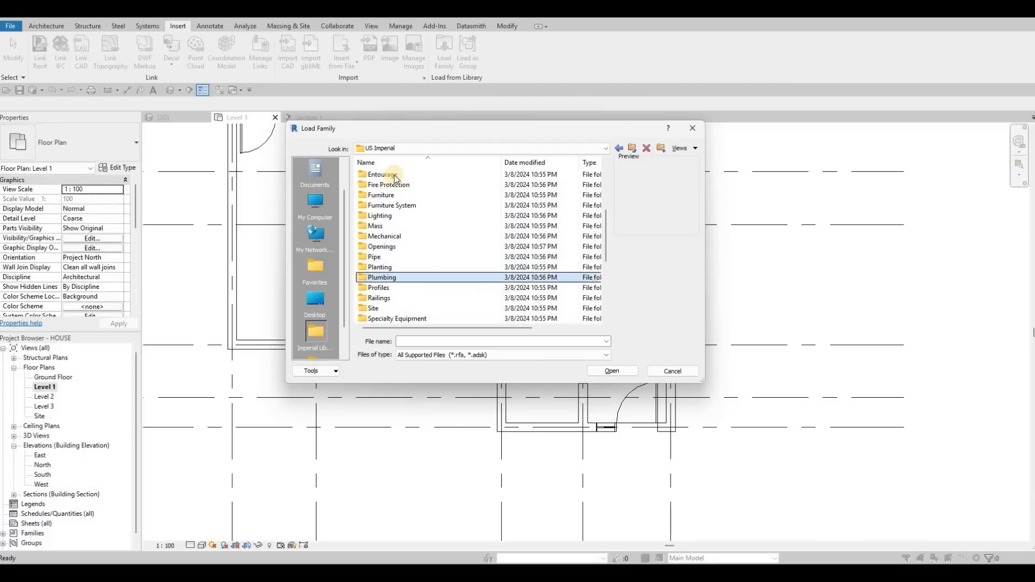
double_click(395, 175)
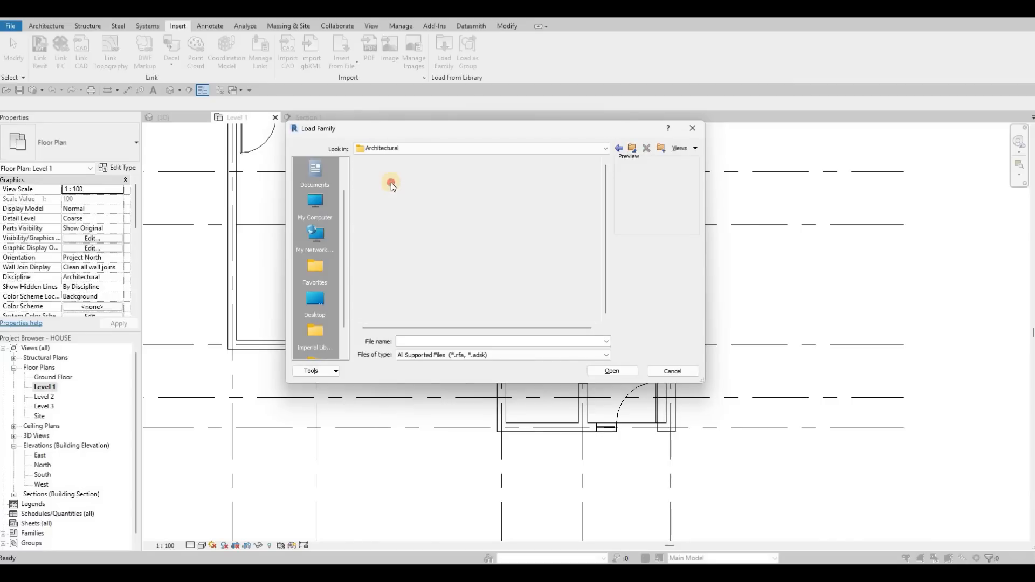
click(390, 183)
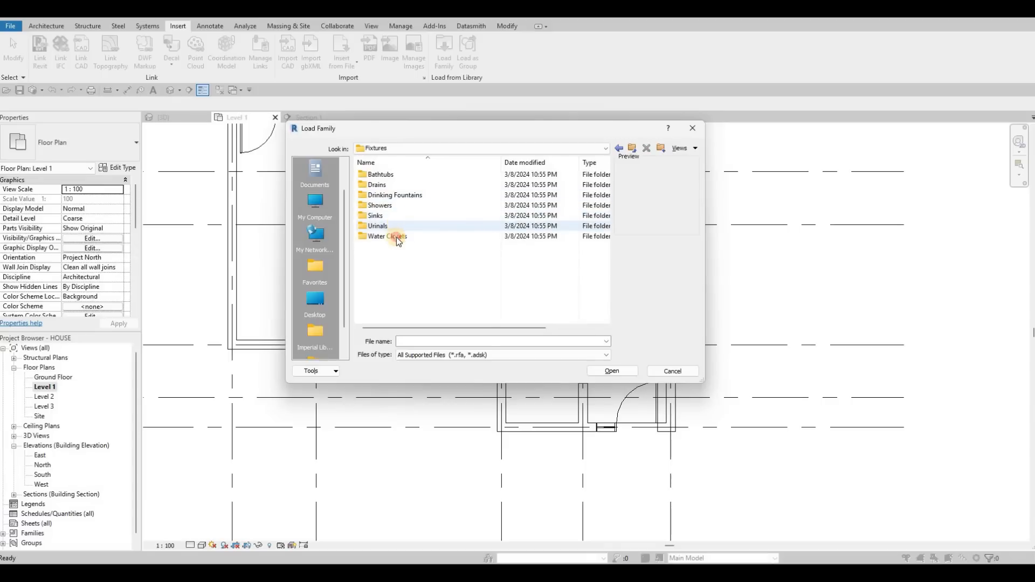
click(396, 237)
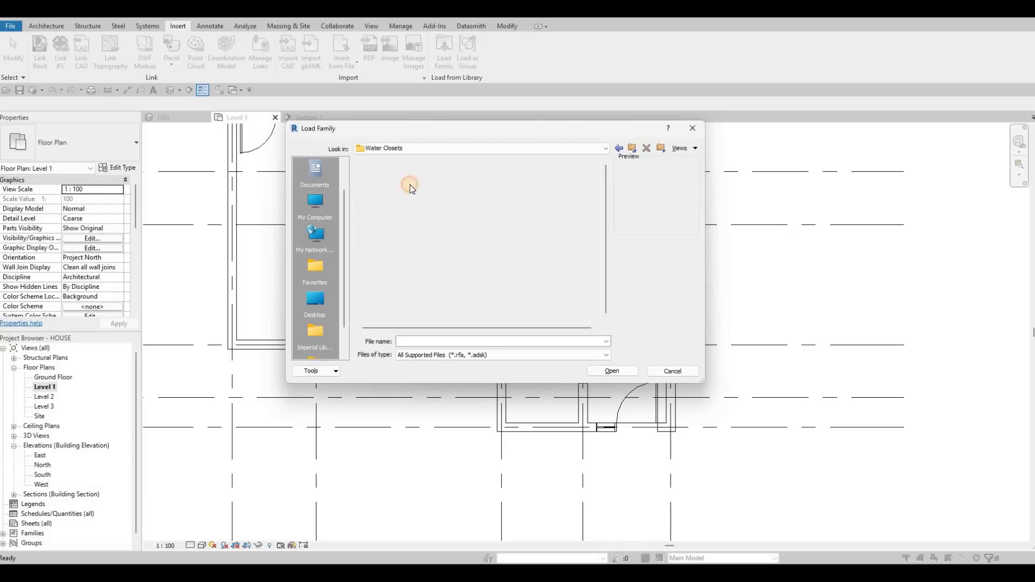
click(407, 199)
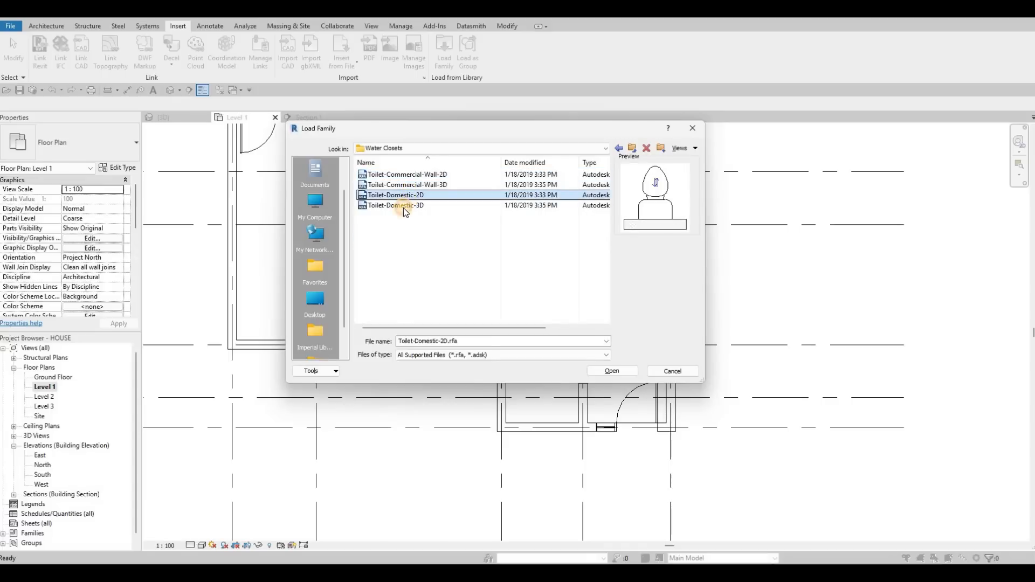
click(406, 206)
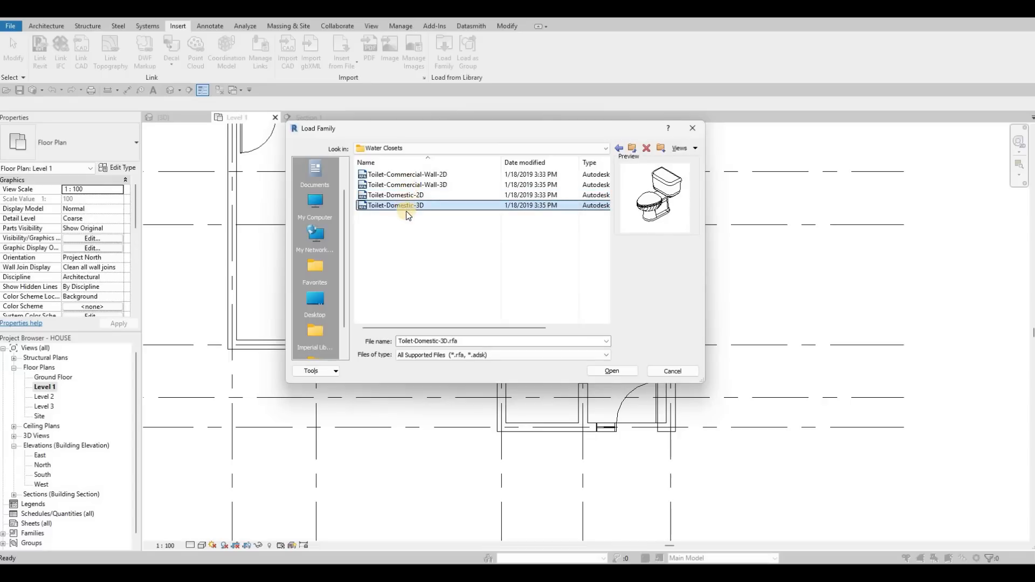
click(405, 184)
click(609, 371)
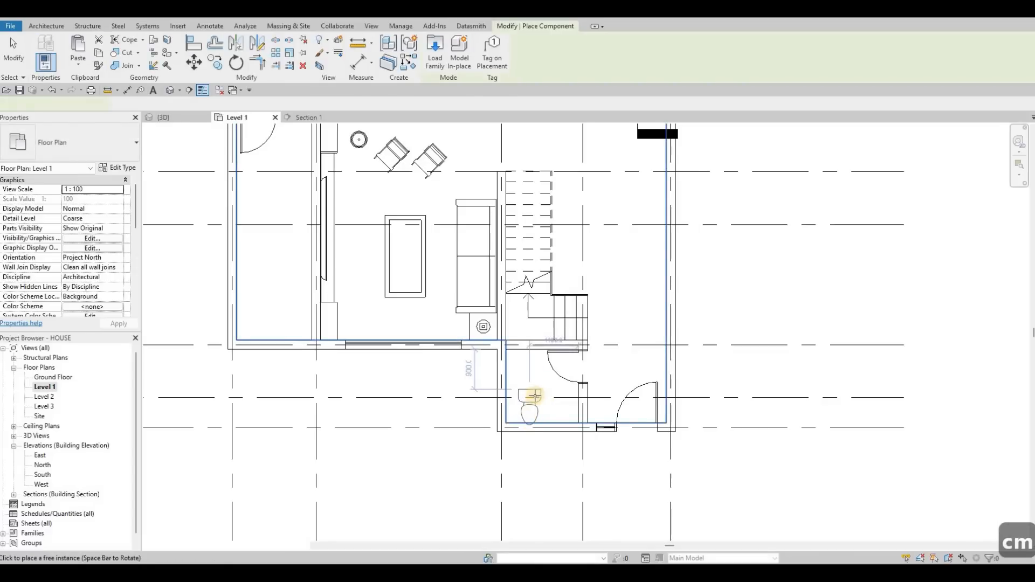
Place the toilet in the small bathroom below the stair, backed against the exterior wall.
scroll(526, 407, up, 3)
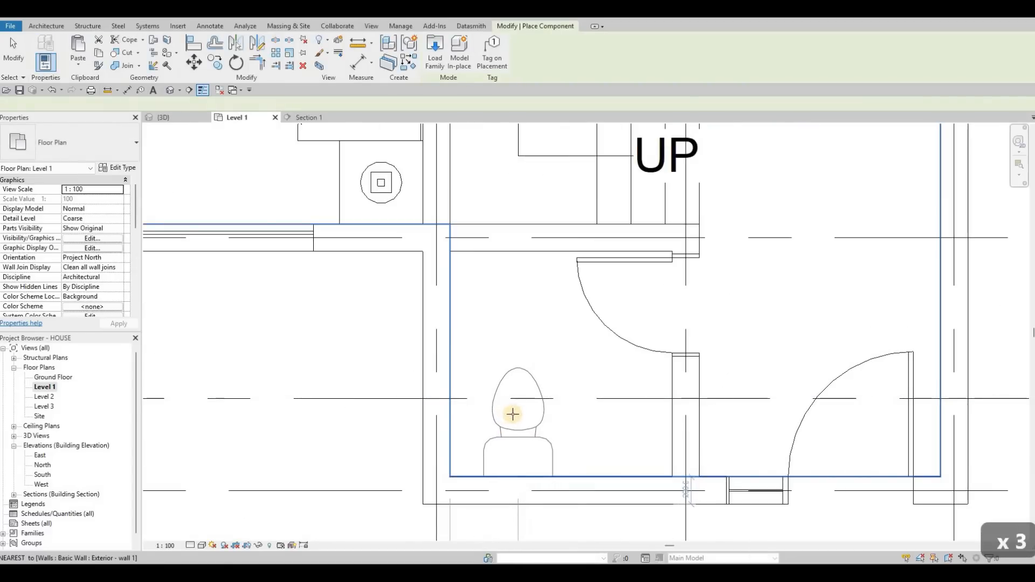
click(512, 414)
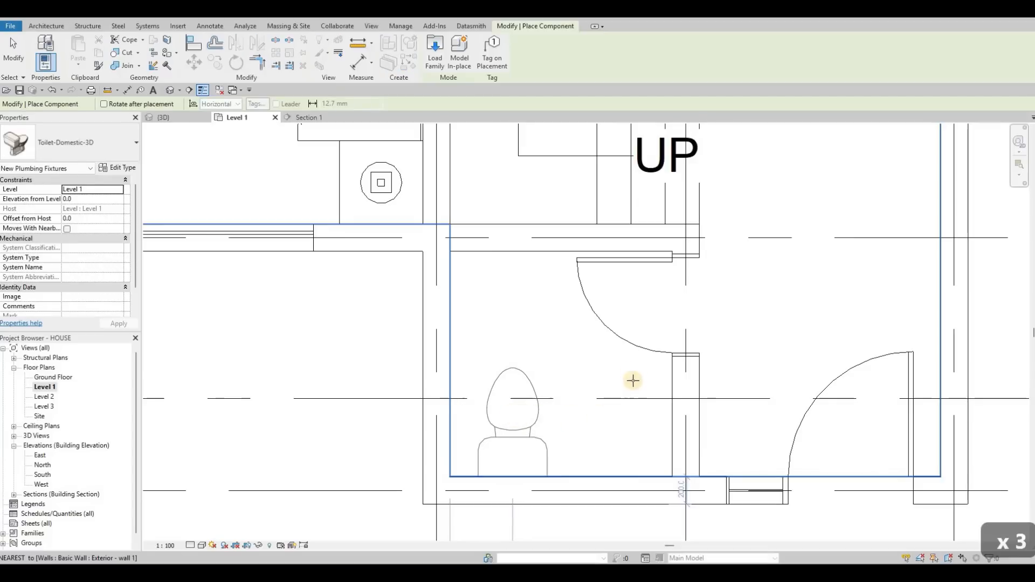
key(Escape)
key(Escape)
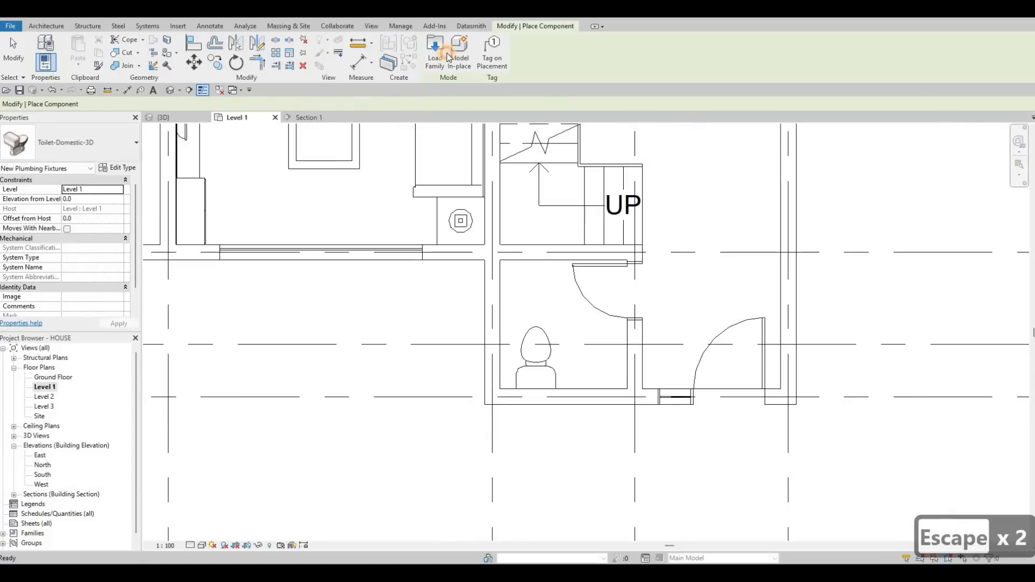
Load the Sink Vanity-Square family from the Fixtures Sinks library folder.
click(442, 54)
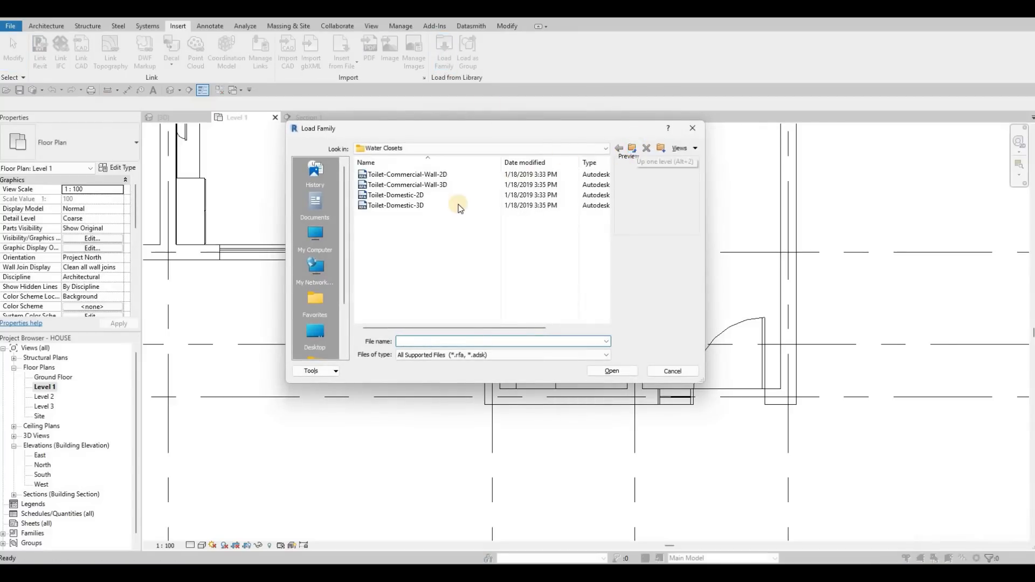
key(BackSpace)
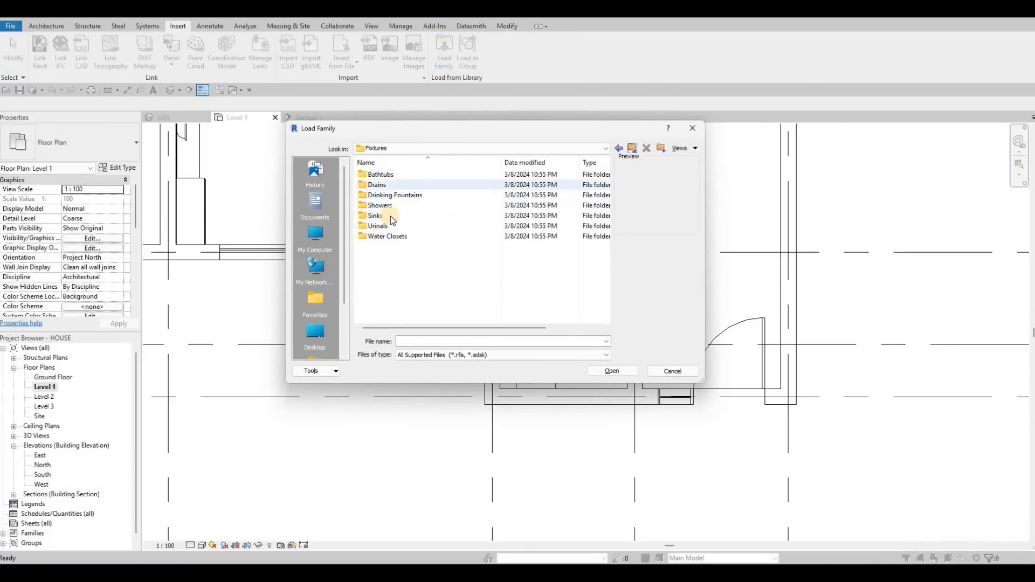
double_click(408, 215)
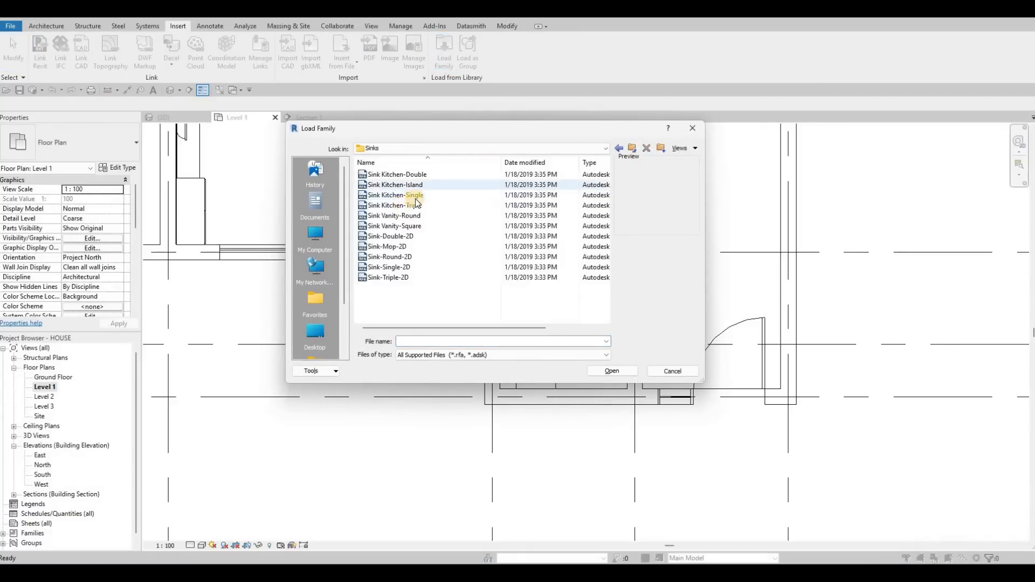
click(412, 175)
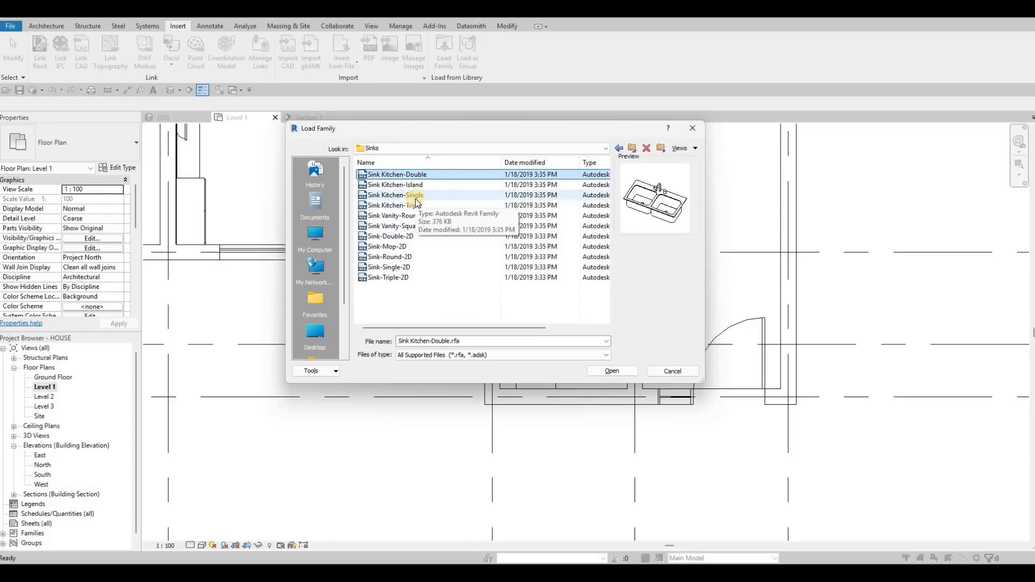
key(Down)
key(Down)
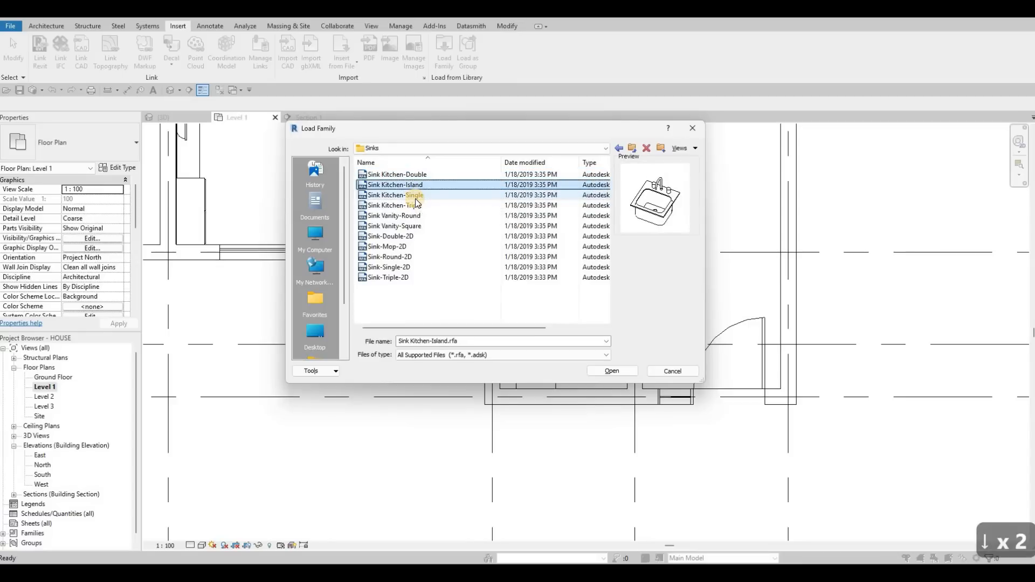
key(Up)
key(Down)
key(Down)
key(Down)
key(Down)
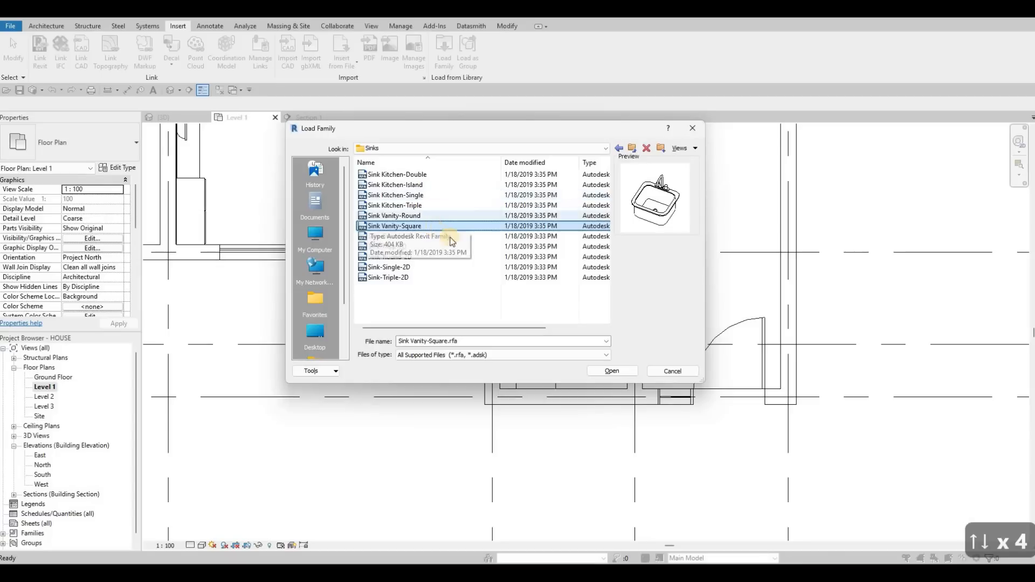
click(611, 371)
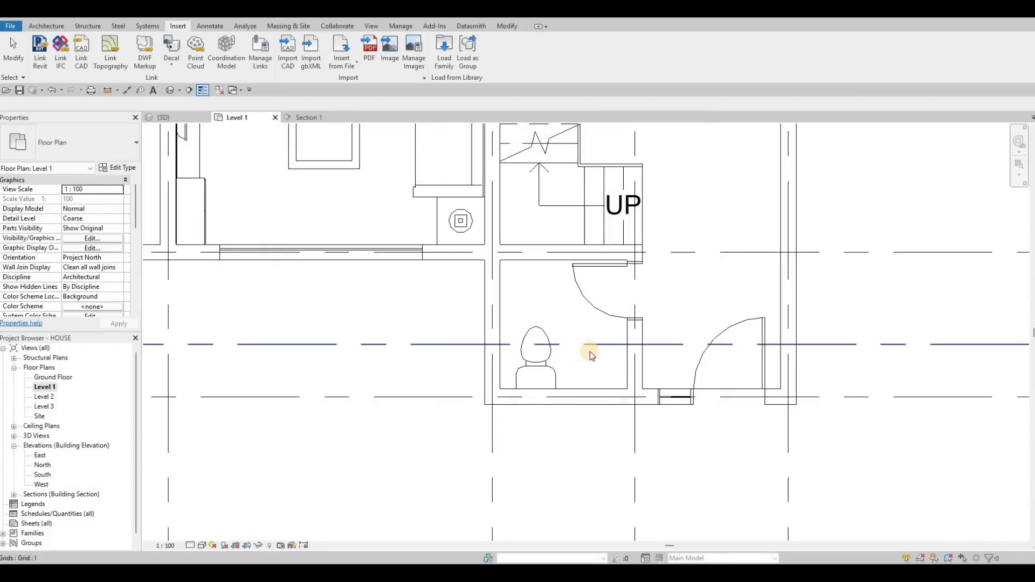
Place the vanity sink in the bathroom beside the toilet.
key(c)
key(m)
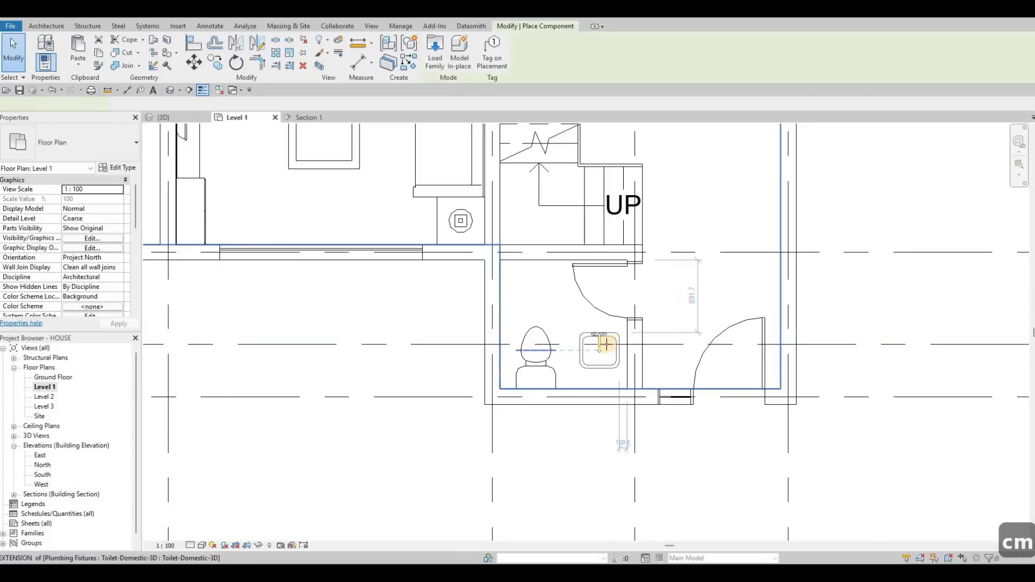
key(c)
key(m)
key(c)
key(m)
key(c)
key(m)
key(c)
key(m)
key(c)
key(m)
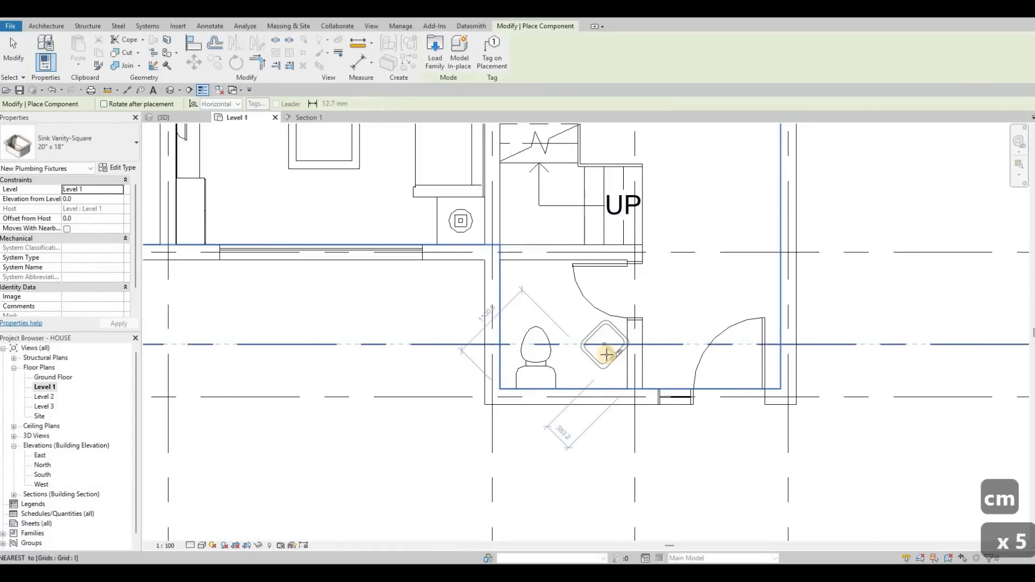
click(605, 366)
key(Escape)
key(Escape)
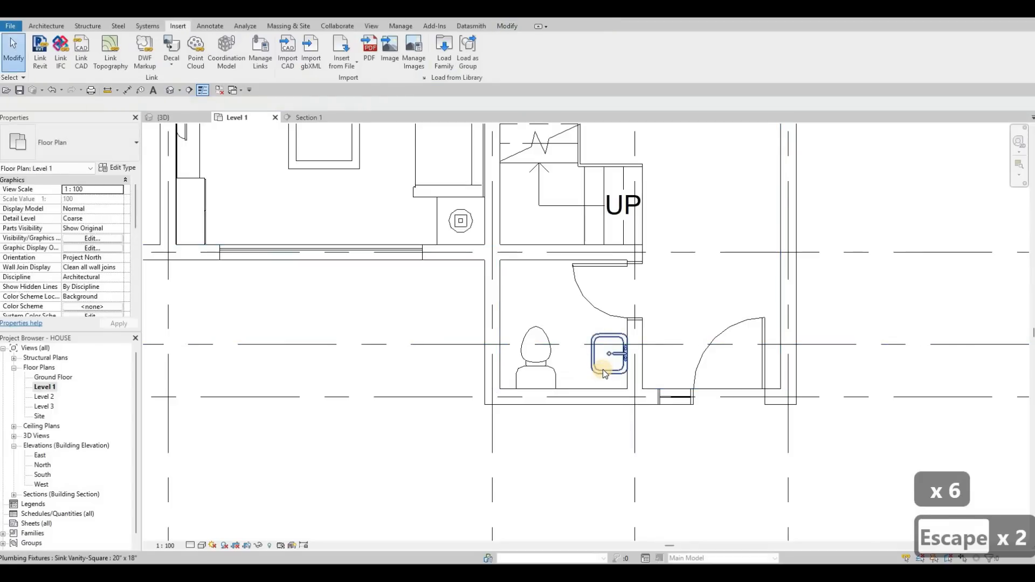
Nudge the vanity sink into position against the wall beside the toilet.
click(605, 371)
key(Left)
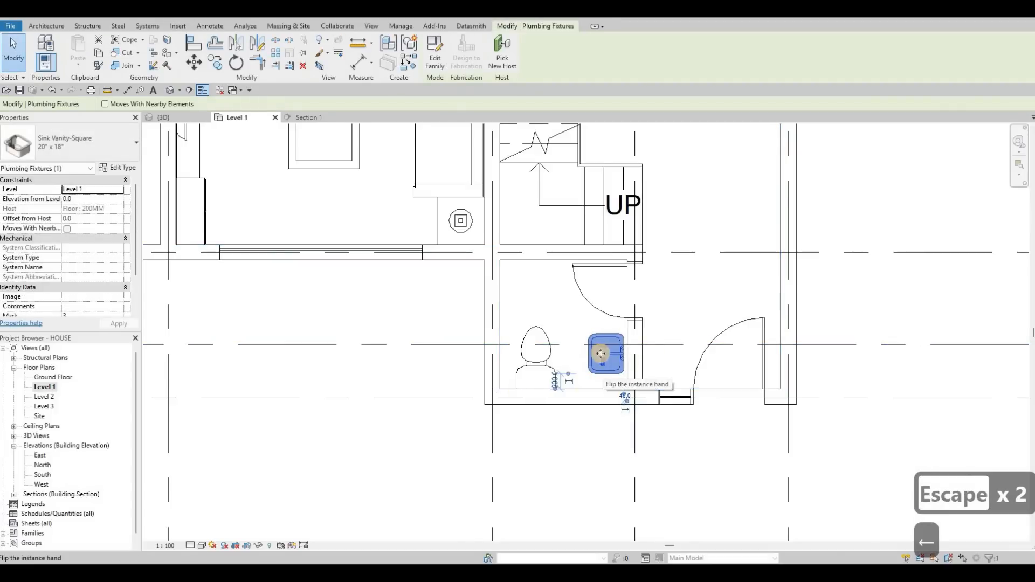
scroll(601, 353, up, 5)
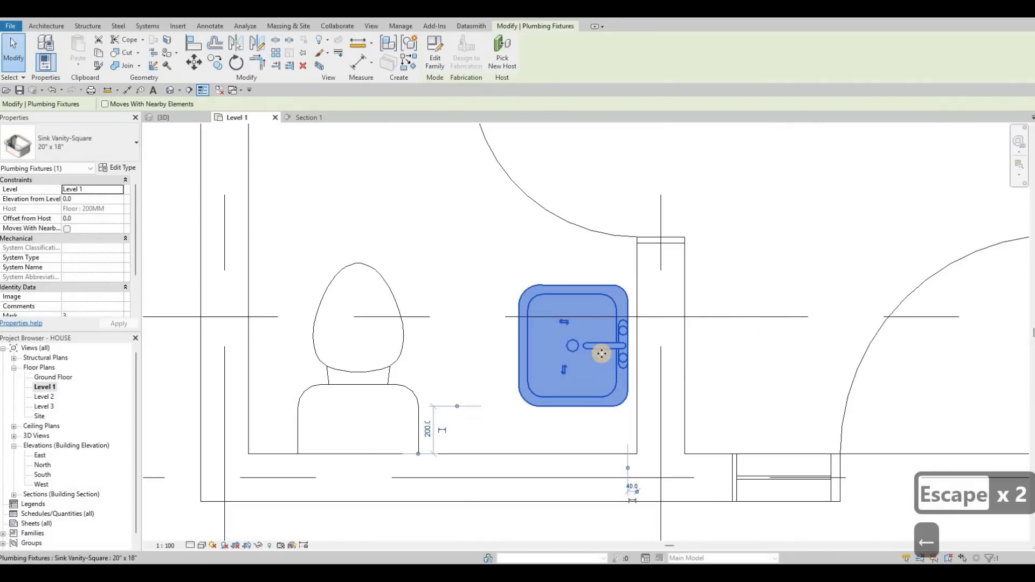
key(Right)
key(Right)
key(Down)
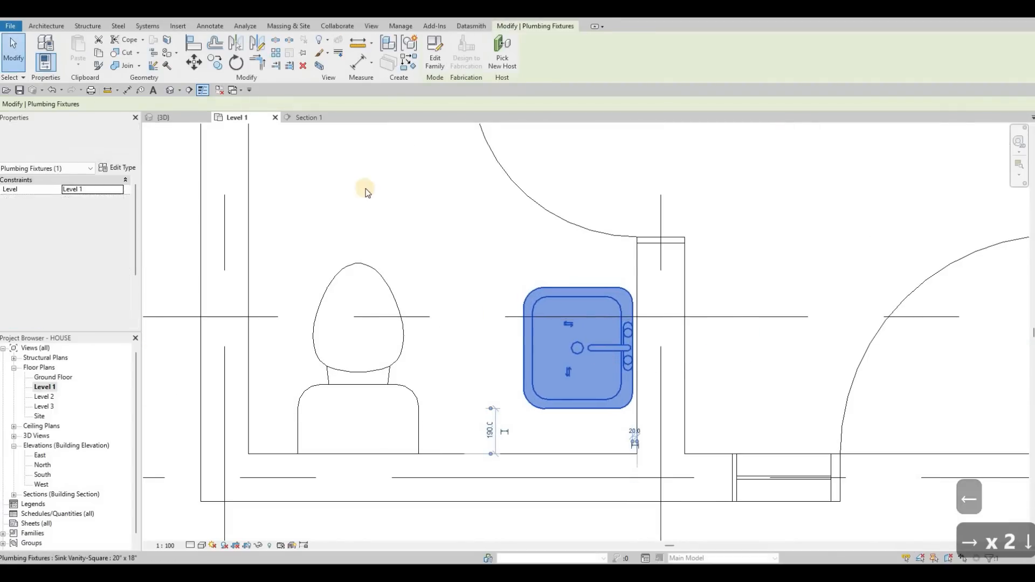
key(Escape)
key(Escape)
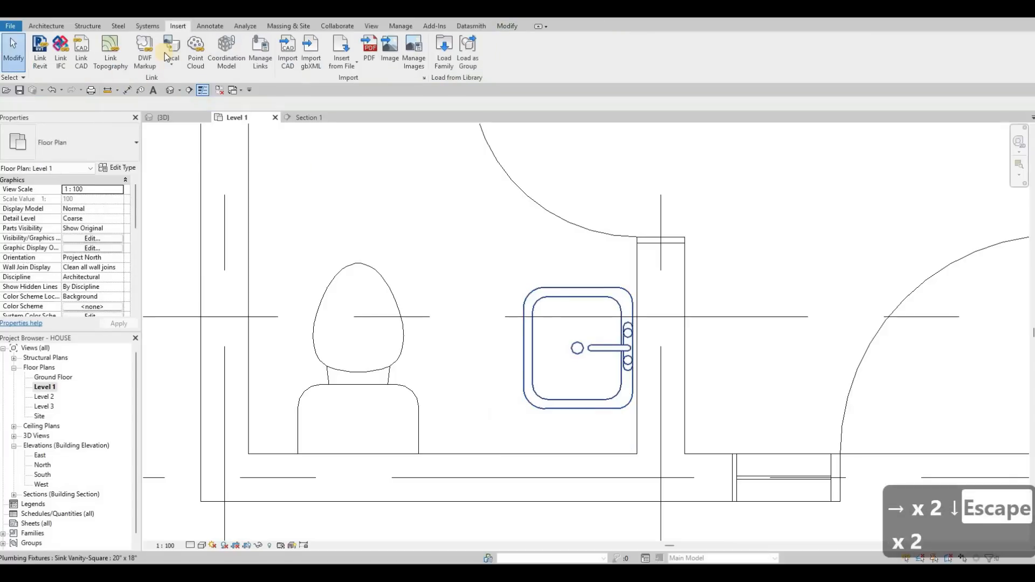
Start a Model In-Place component in the Generic Models category.
click(46, 26)
click(125, 66)
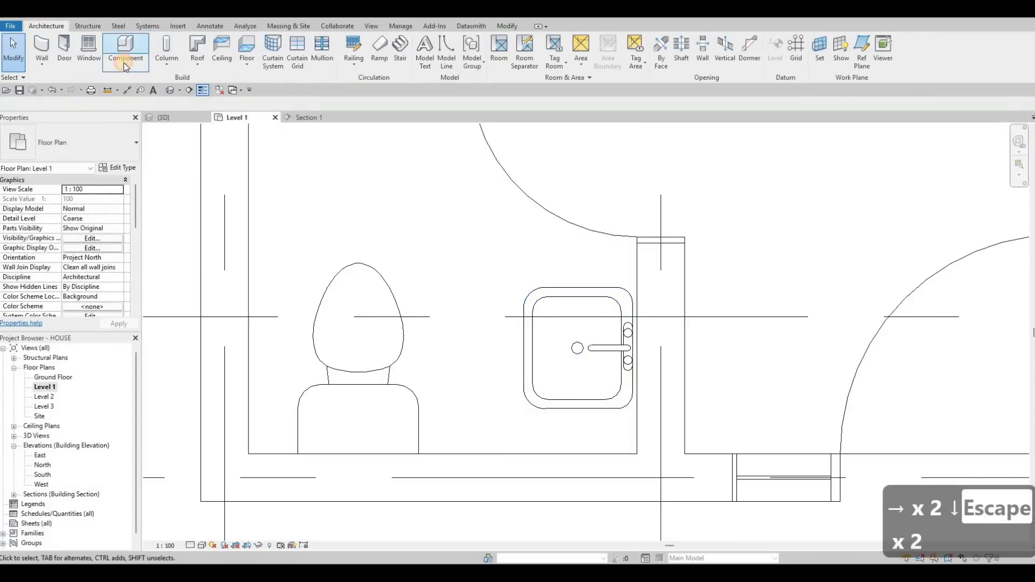
key(Down)
key(Down)
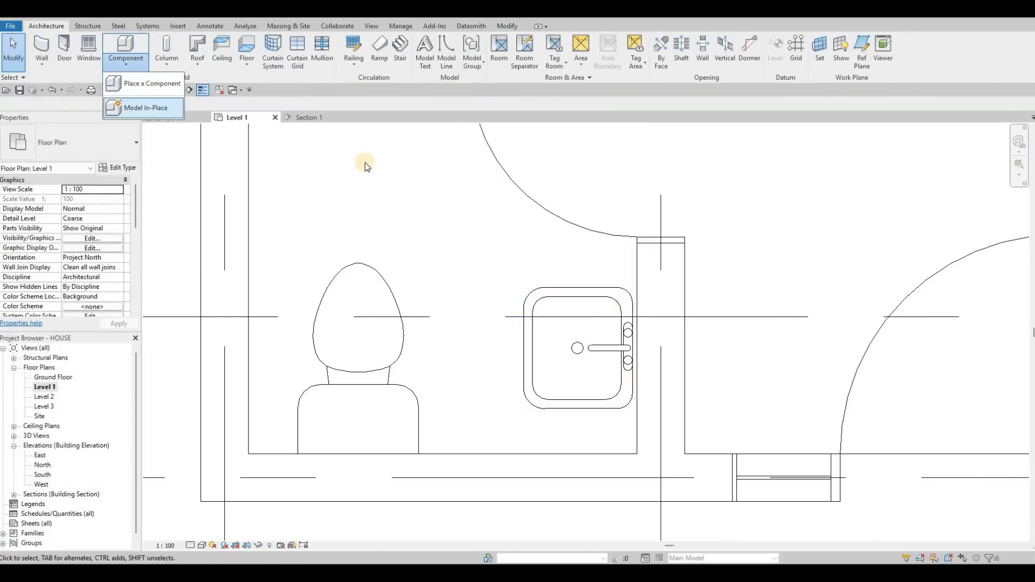
key(Return)
scroll(476, 280, down, 3)
click(476, 280)
click(527, 408)
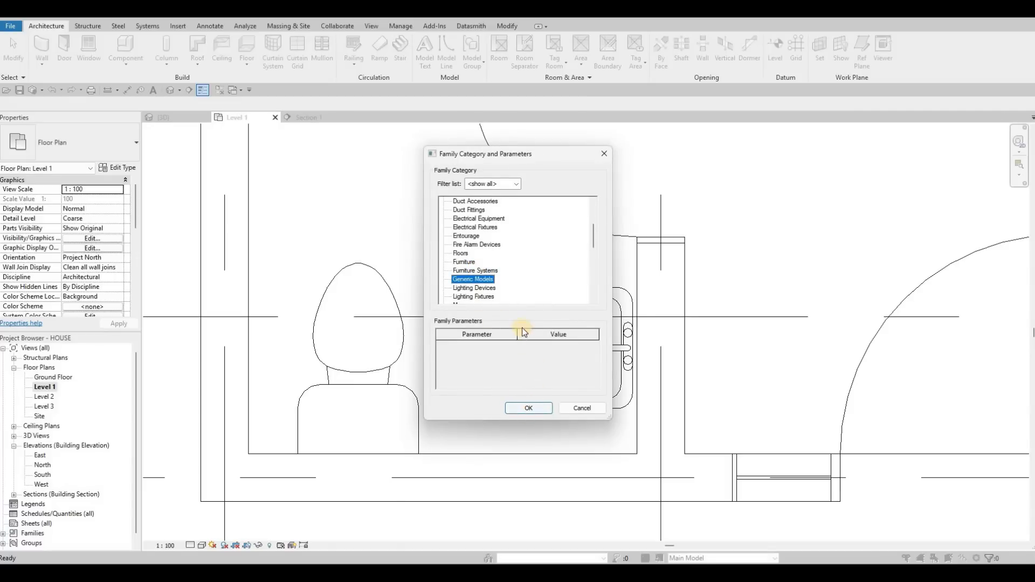
click(517, 309)
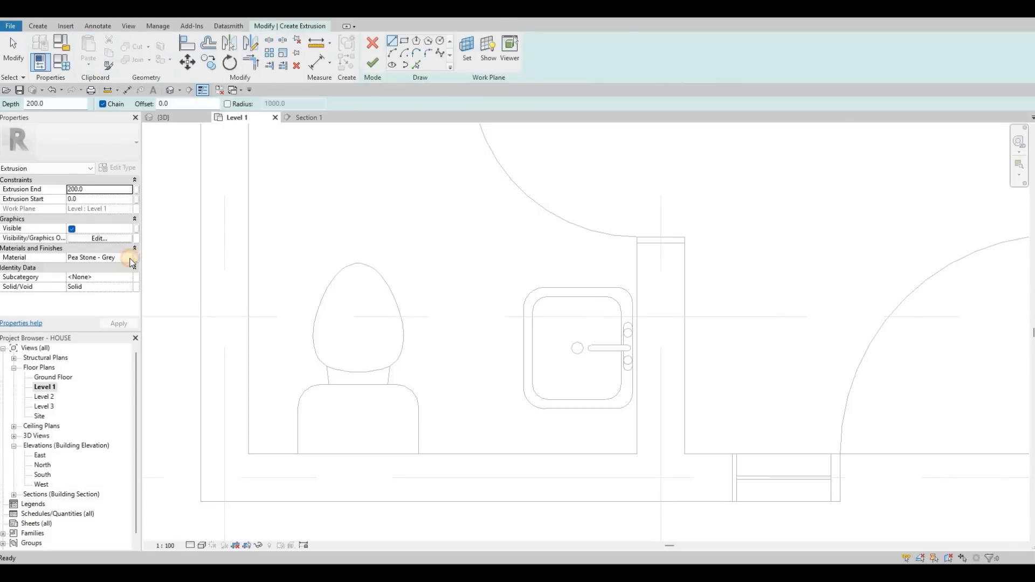
Set the extrusion's material to Glulam 32h.
click(130, 258)
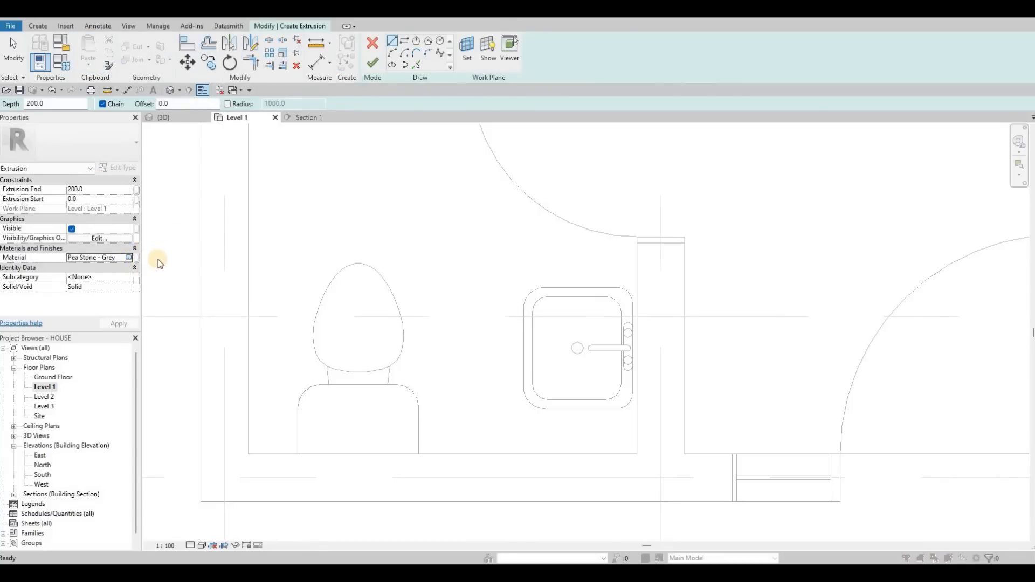
click(128, 257)
scroll(208, 287, down, 4)
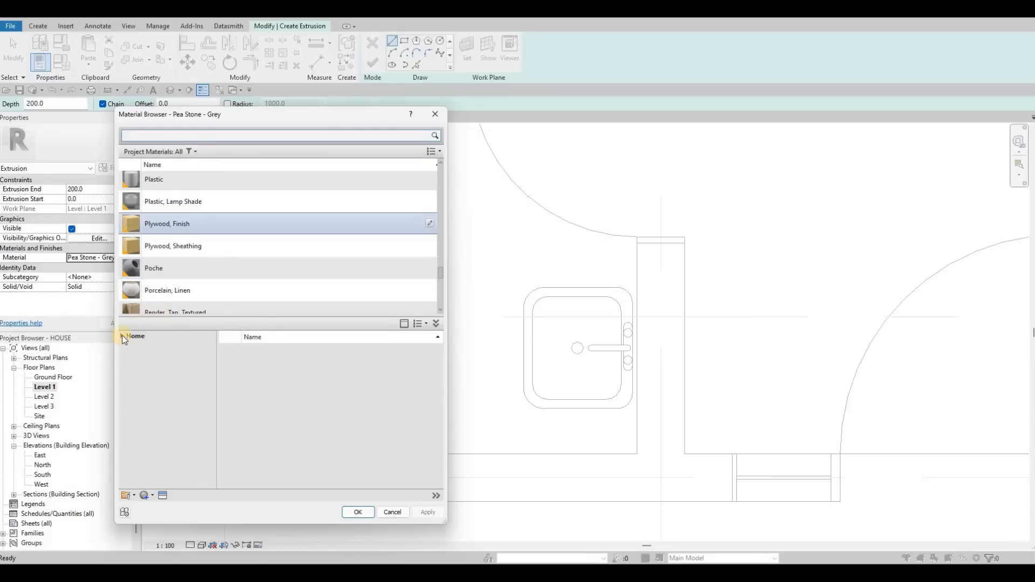
click(125, 354)
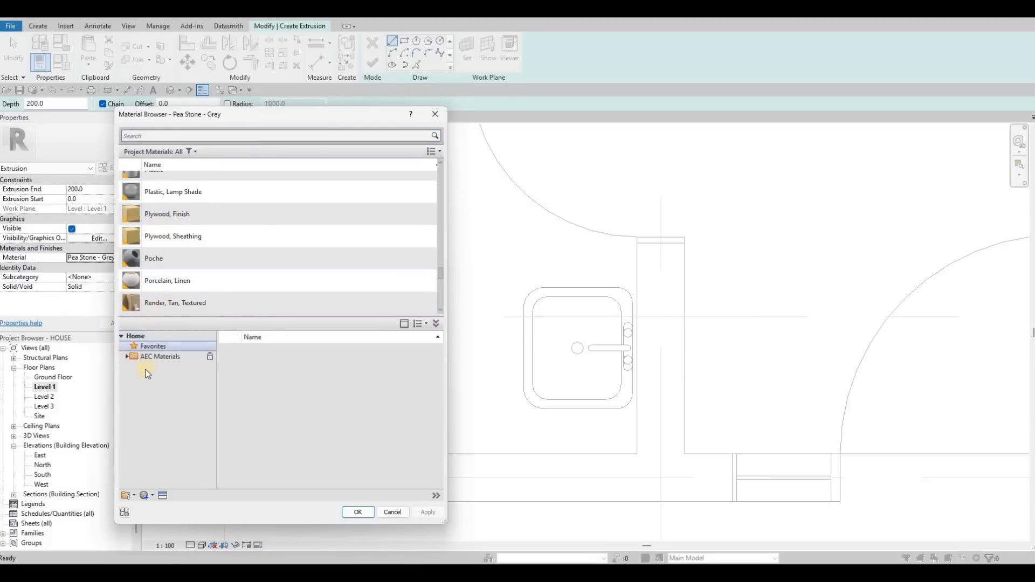
scroll(151, 462, down, 2)
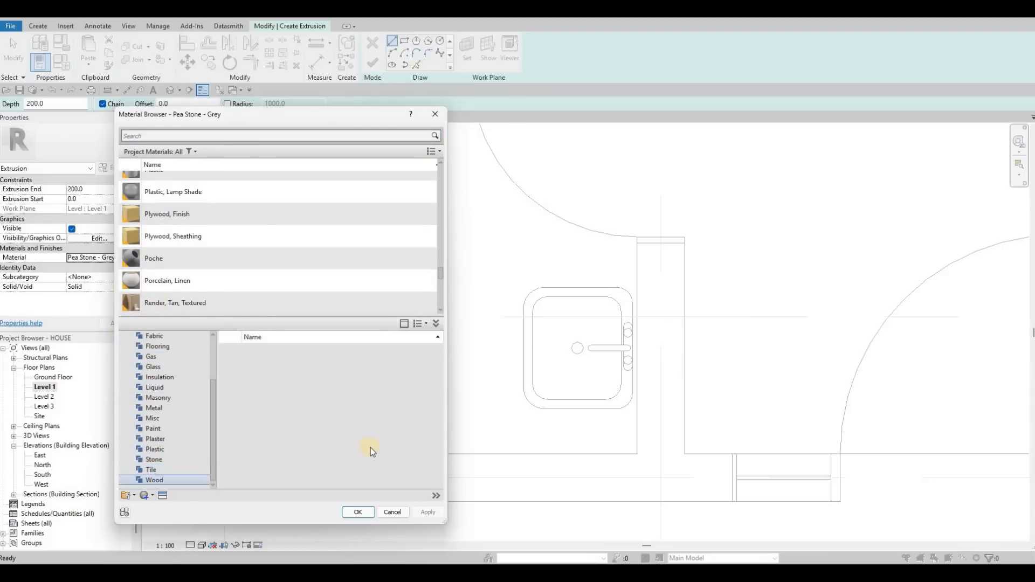
scroll(406, 438, down, 3)
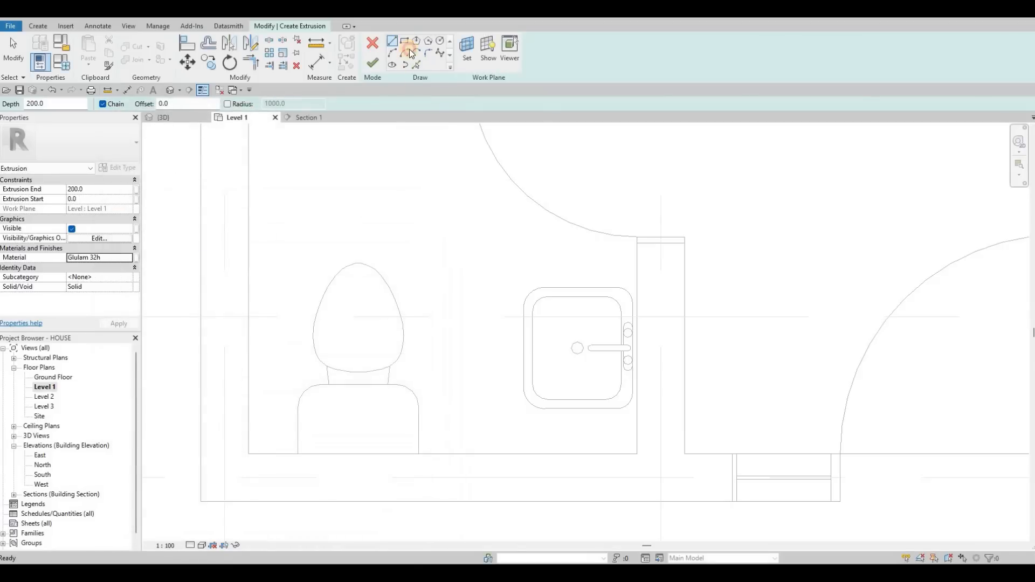
Sketch a rectangular countertop outline around the sink, spanning from the partition wall to the exterior wall.
click(636, 244)
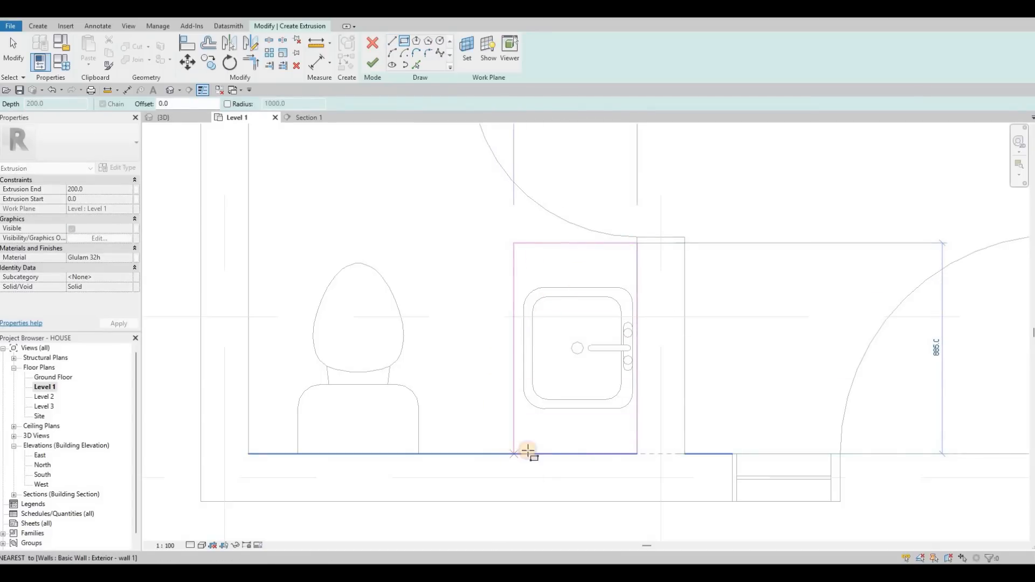
key(Escape)
key(Escape)
key(Escape)
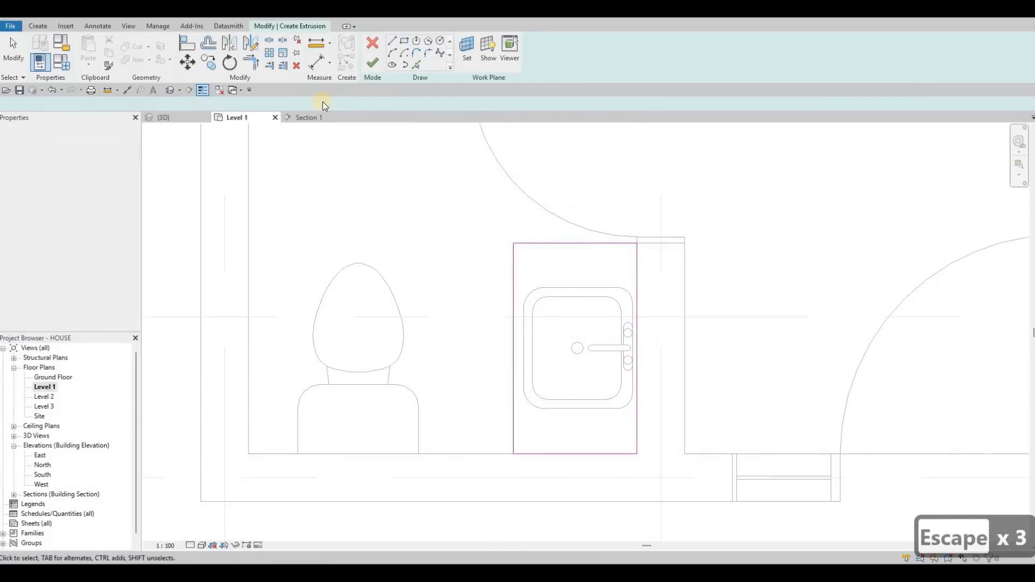
Finish the extrusion and the in-place model.
click(374, 65)
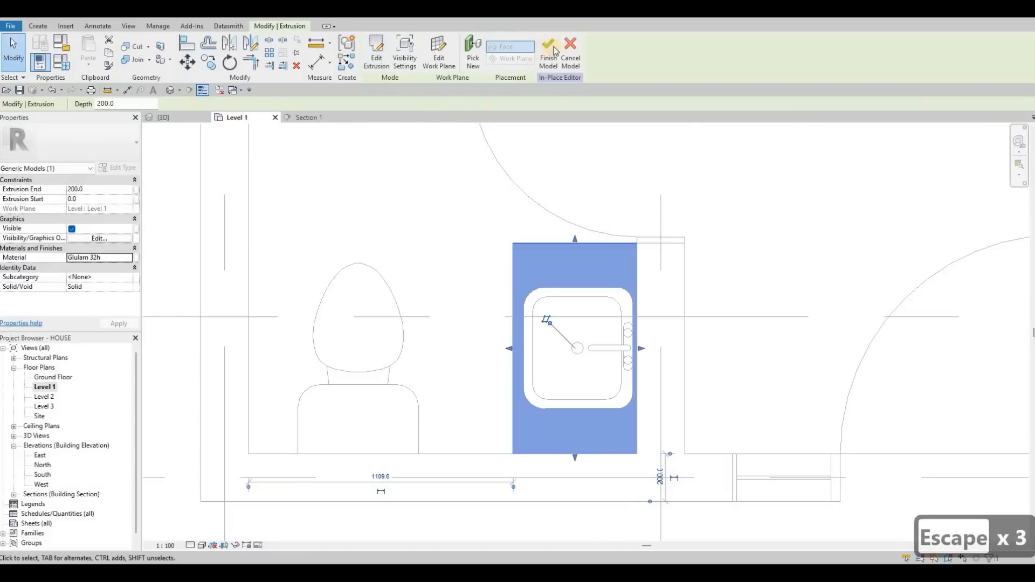
scroll(501, 216, down, 4)
middle_drag(489, 312, 496, 319)
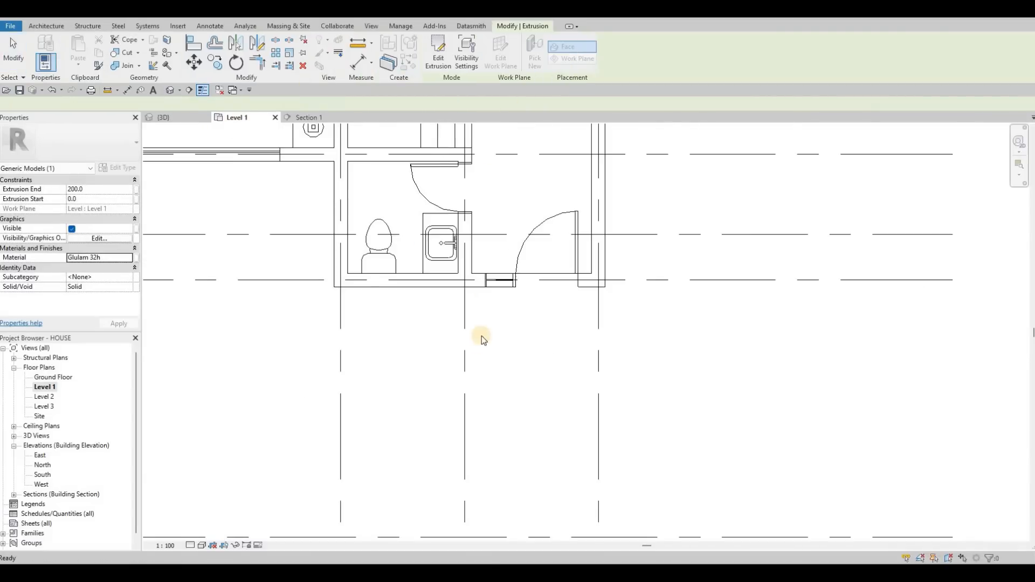
scroll(480, 336, down, 6)
scroll(510, 232, down, 2)
key(Escape)
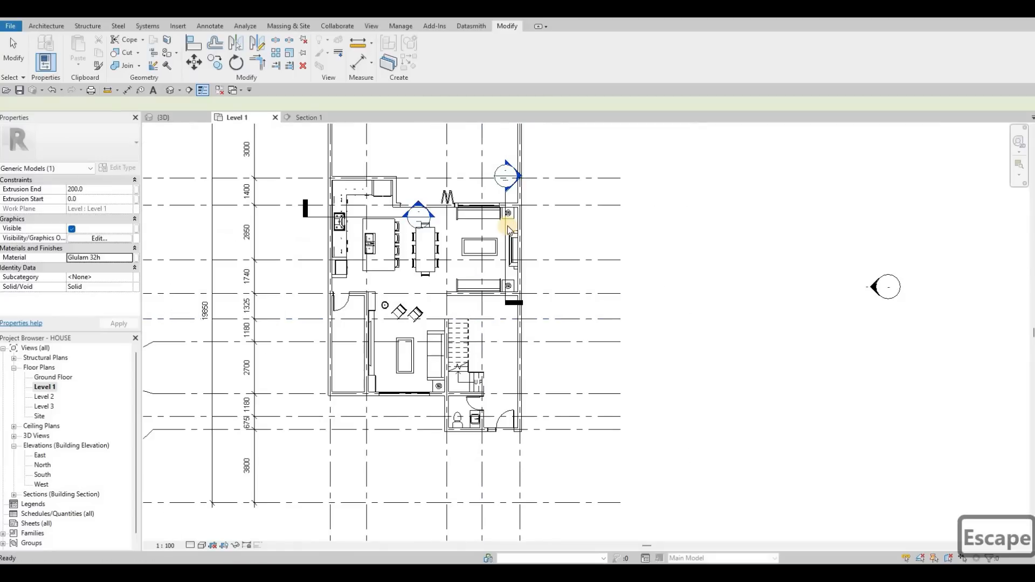
Move the section line so it cuts across the bathroom through the vanity.
click(507, 230)
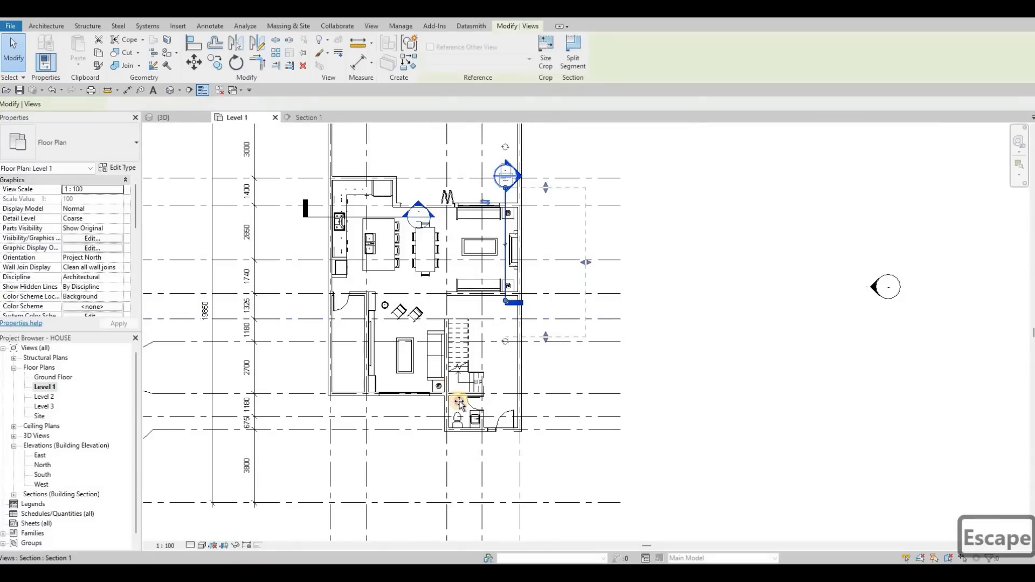
drag(463, 406, 480, 351)
key(Escape)
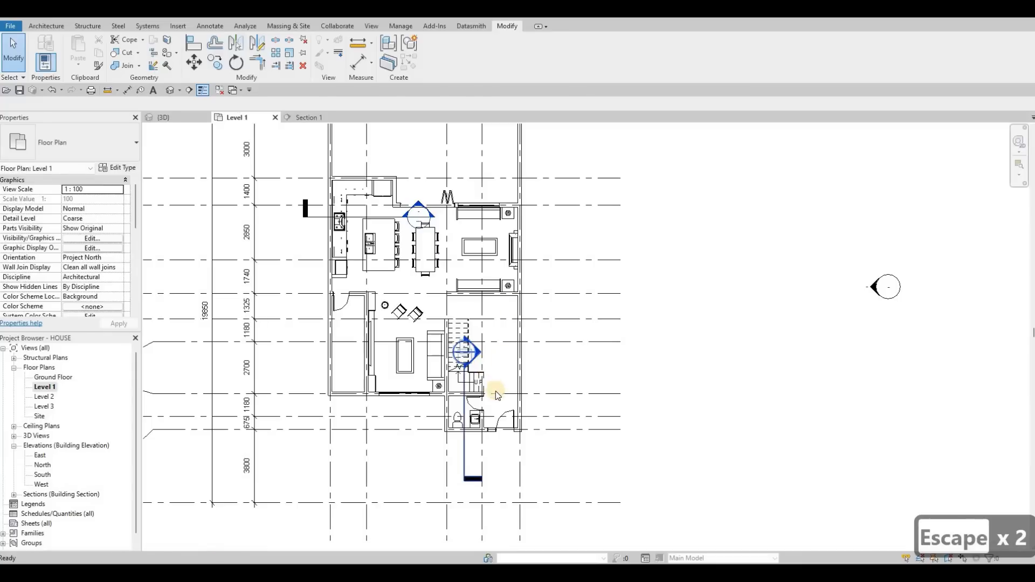
Open Section 1 and raise the counter's bottom edge so it forms a slab just below the sink.
double_click(495, 392)
scroll(490, 399, up, 3)
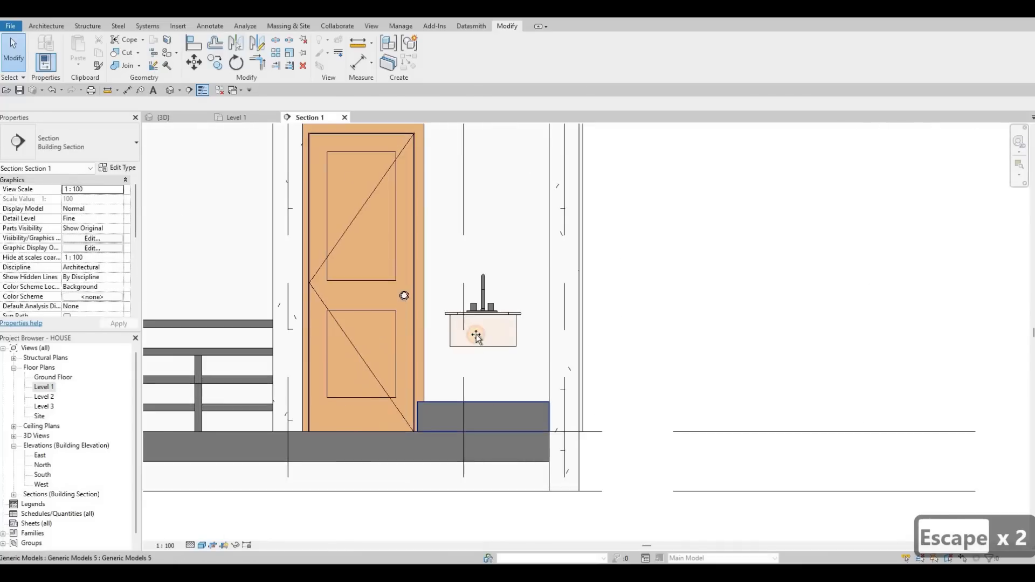
click(482, 322)
drag(483, 322, 484, 316)
drag(484, 430, 484, 398)
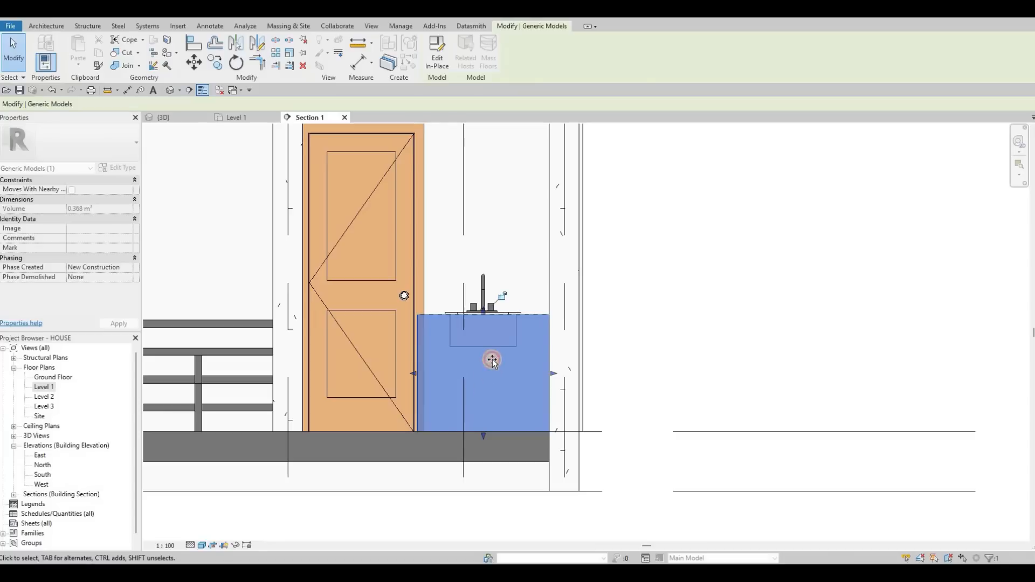
drag(491, 355, 486, 371)
key(Escape)
key(Escape)
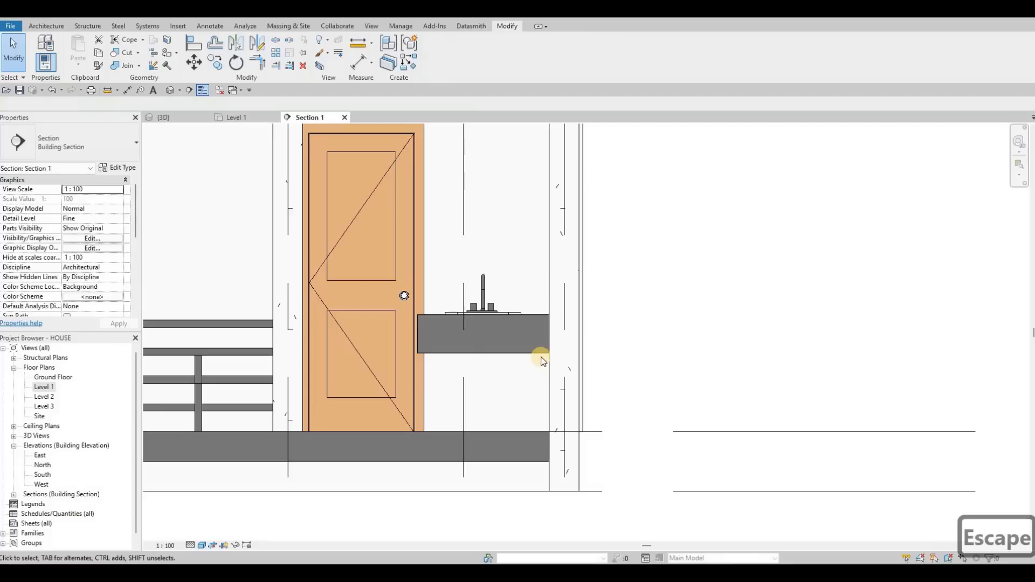
scroll(543, 363, up, 4)
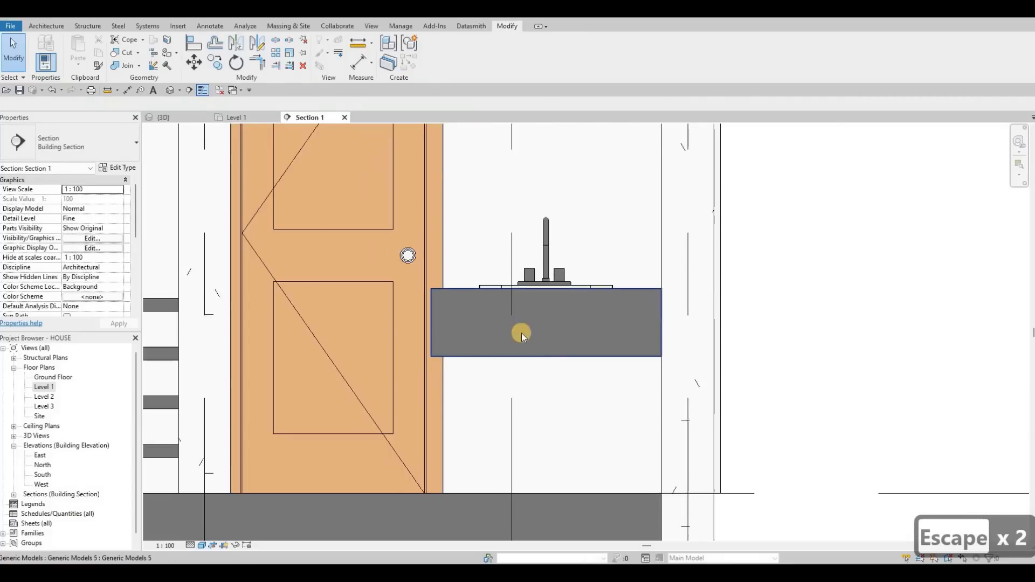
scroll(518, 343, down, 3)
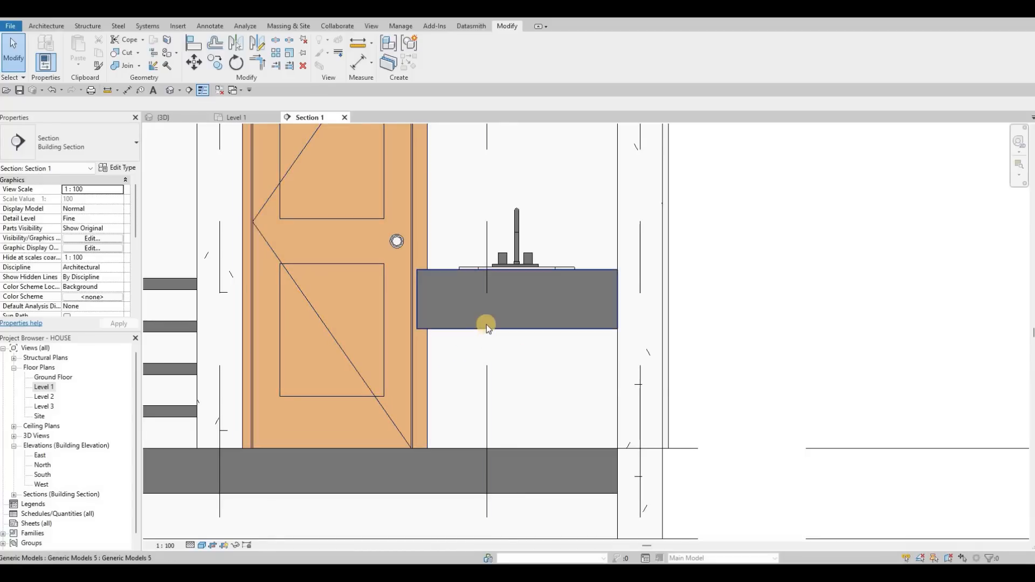
key(Return)
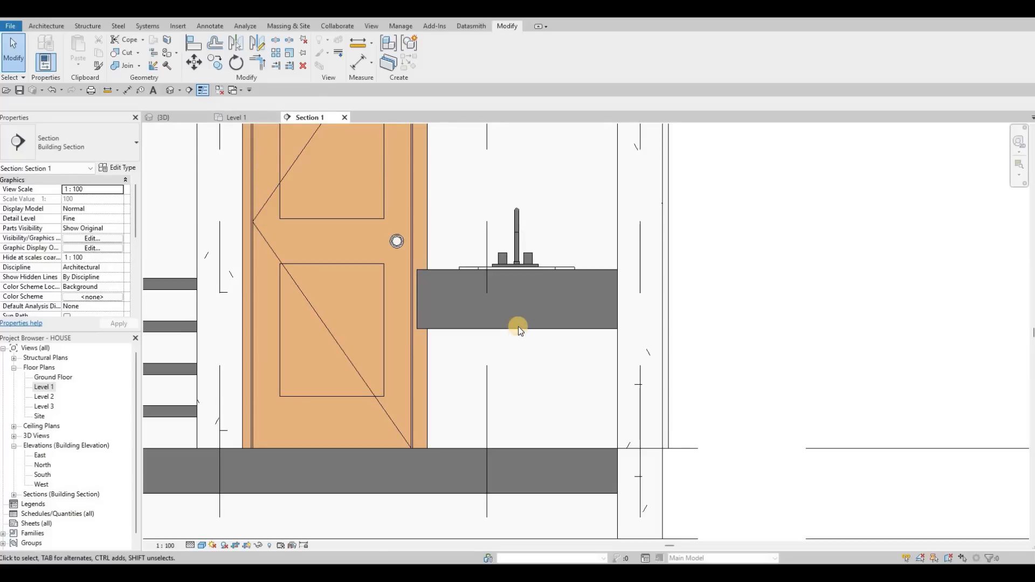
click(530, 290)
key(c)
key(o)
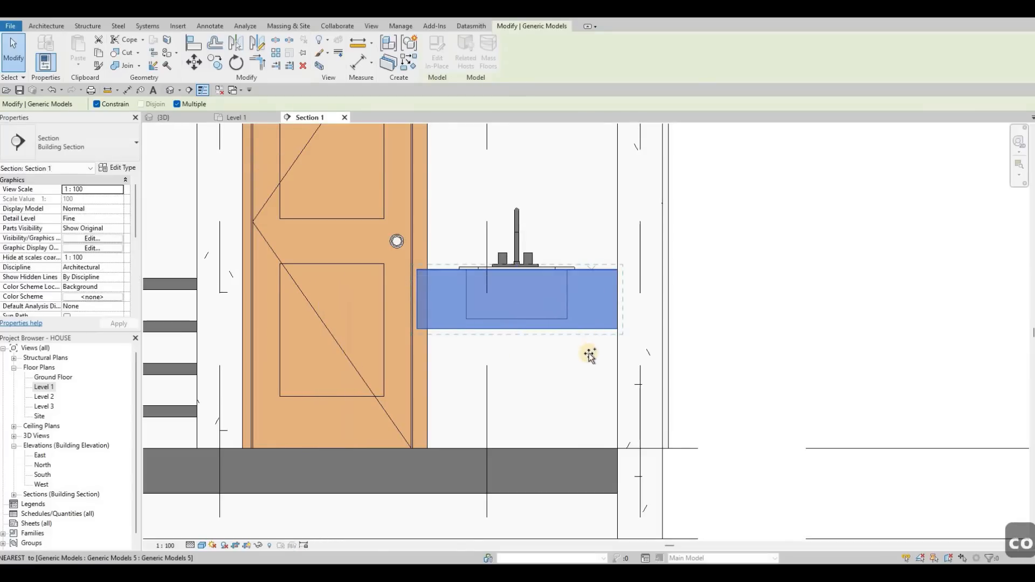
key(Escape)
key(Escape)
key(Escape)
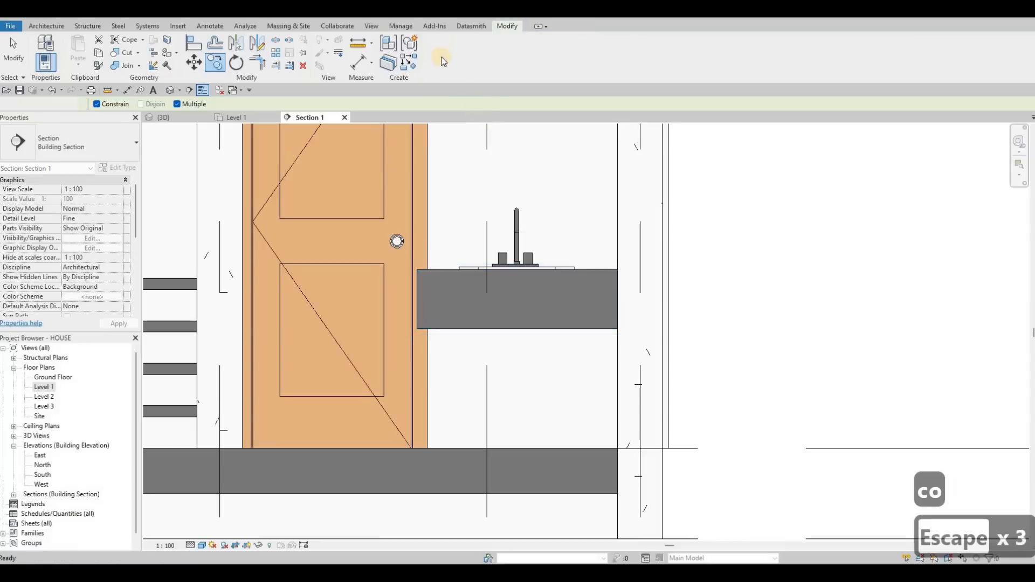
Reopen the vanity counter's in-place model for editing and select its extrusion.
click(592, 278)
double_click(592, 270)
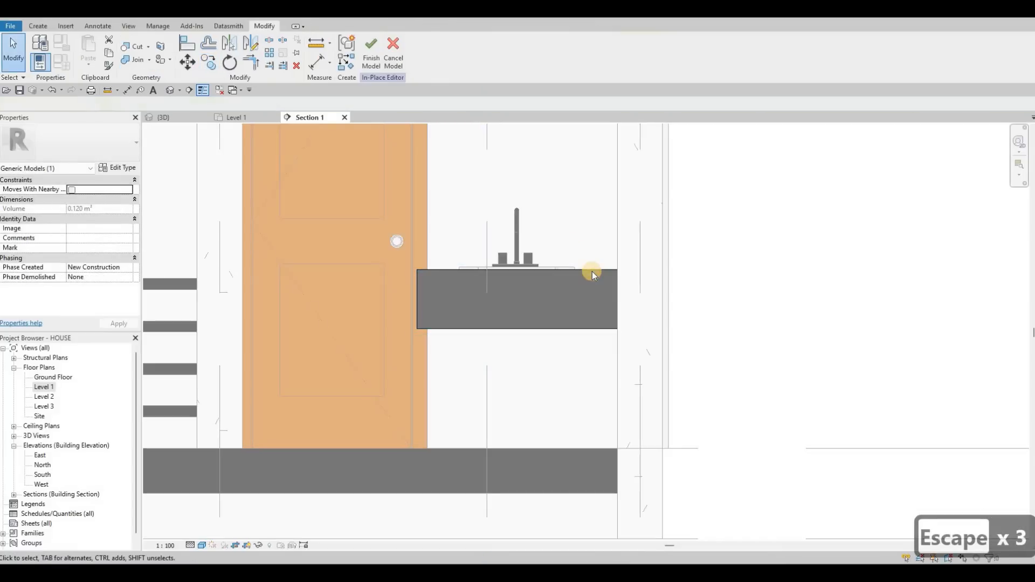
click(592, 271)
key(c)
key(o)
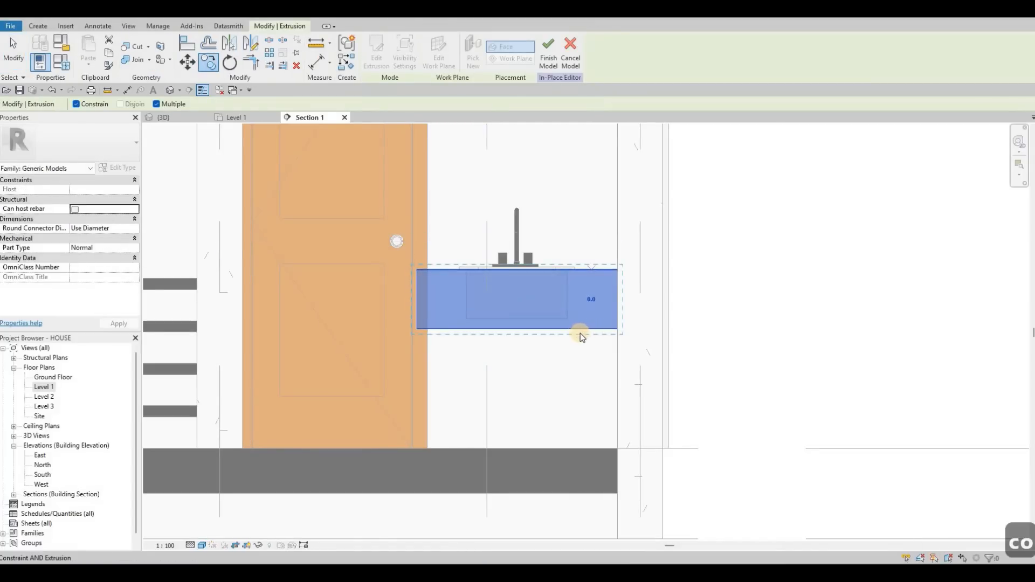
key(Escape)
key(Escape)
key(Escape)
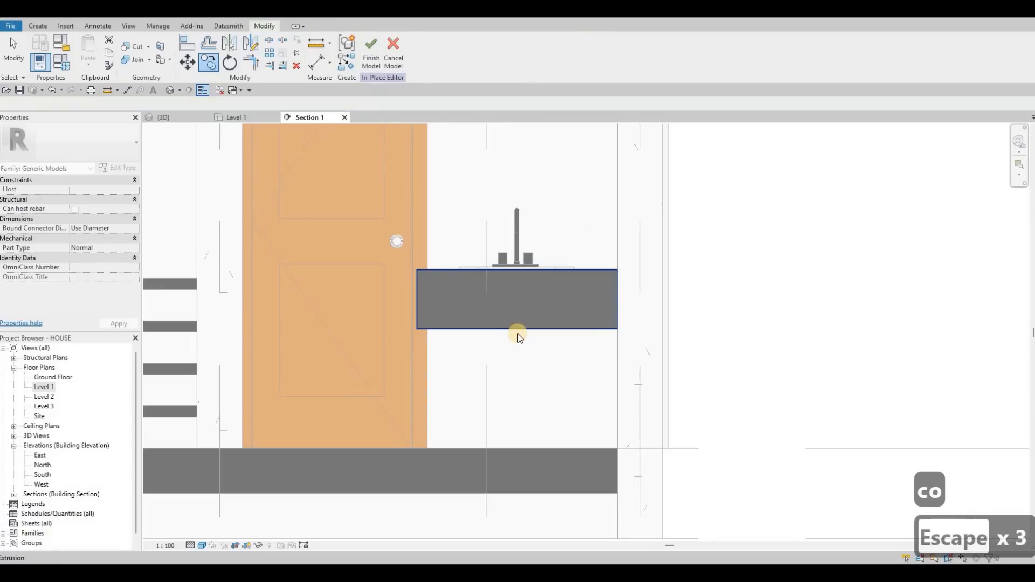
On Level 1, create a similar extrusion by sketching a rectangular profile over the vanity footprint, and finish the sketch.
click(519, 334)
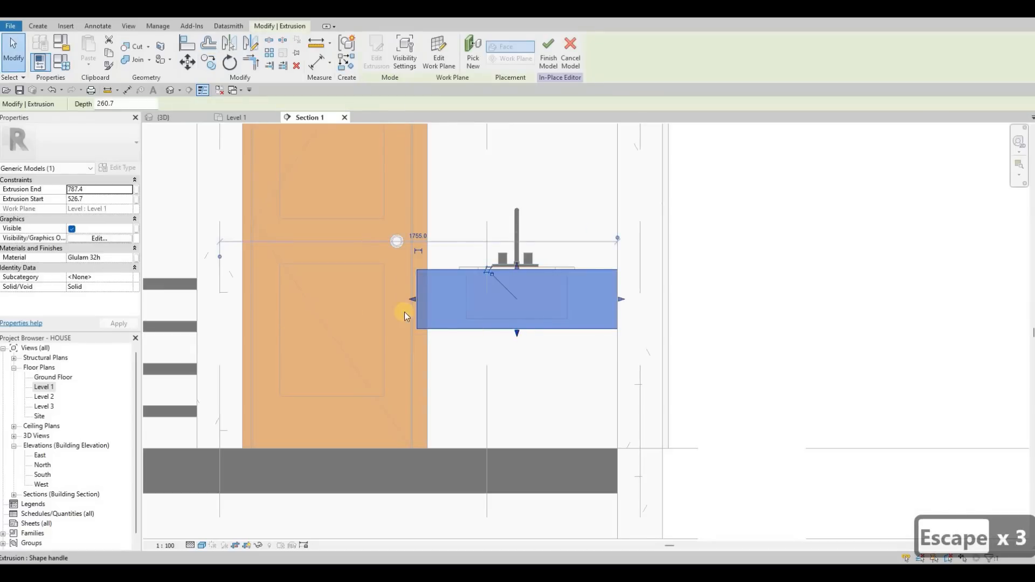
click(236, 117)
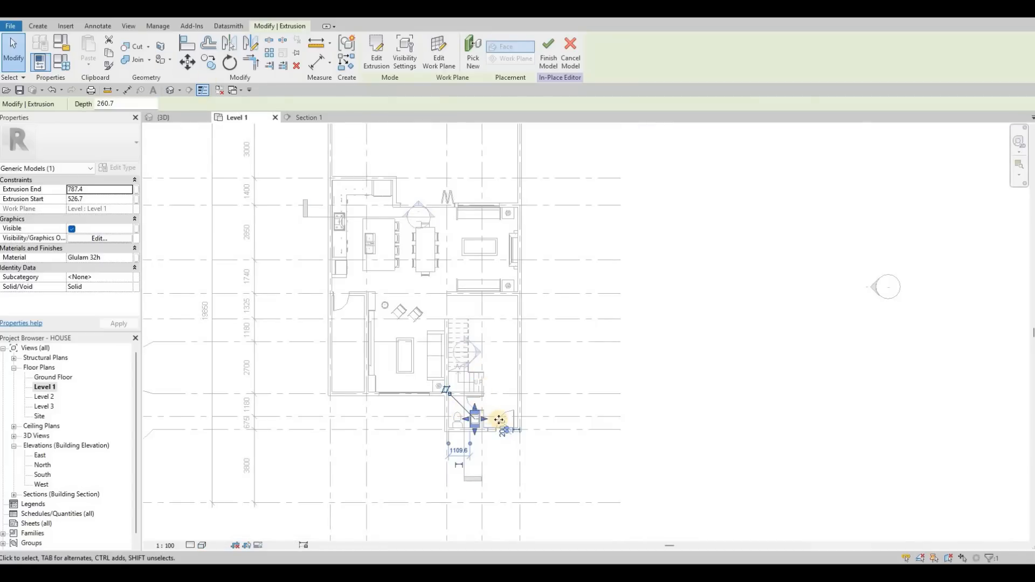
scroll(499, 420, up, 5)
key(c)
key(s)
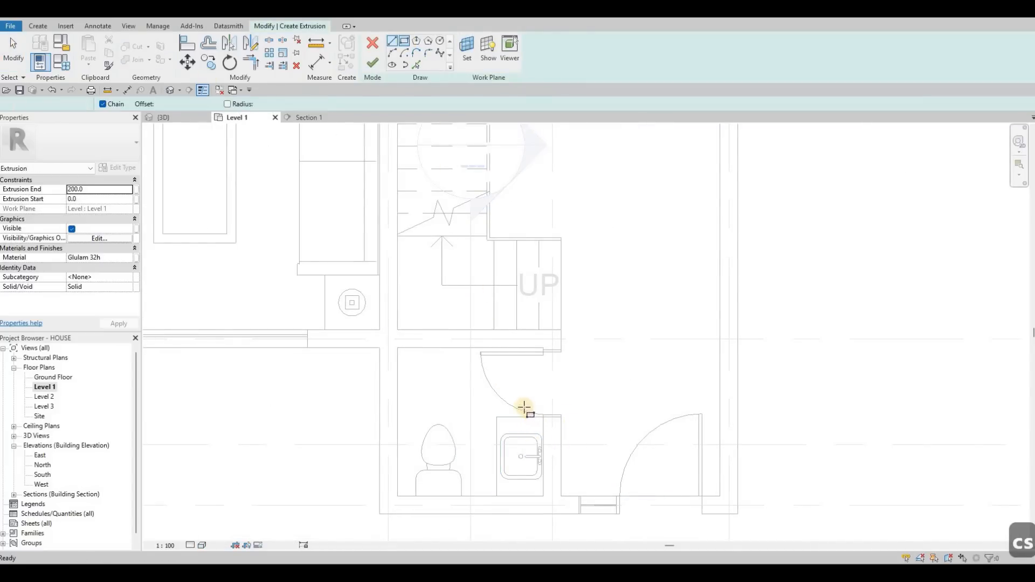
scroll(520, 401, up, 4)
click(514, 393)
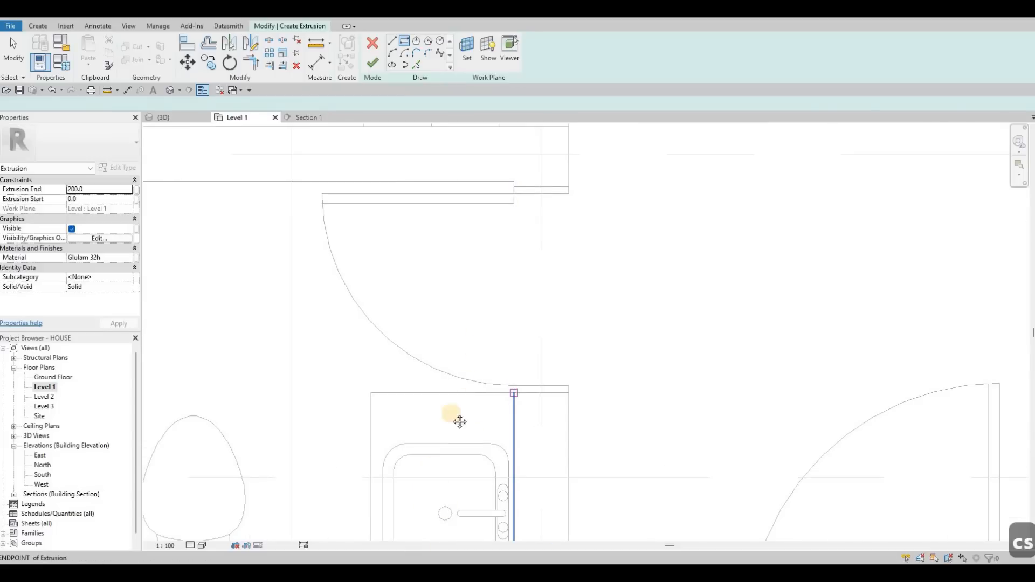
middle_drag(421, 494, 425, 455)
click(421, 462)
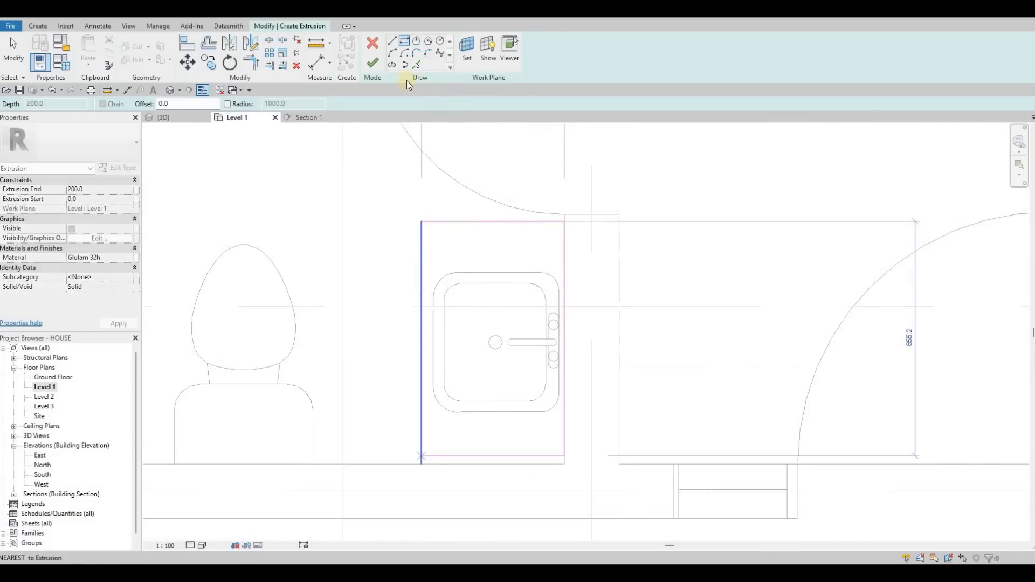
key(Escape)
click(372, 63)
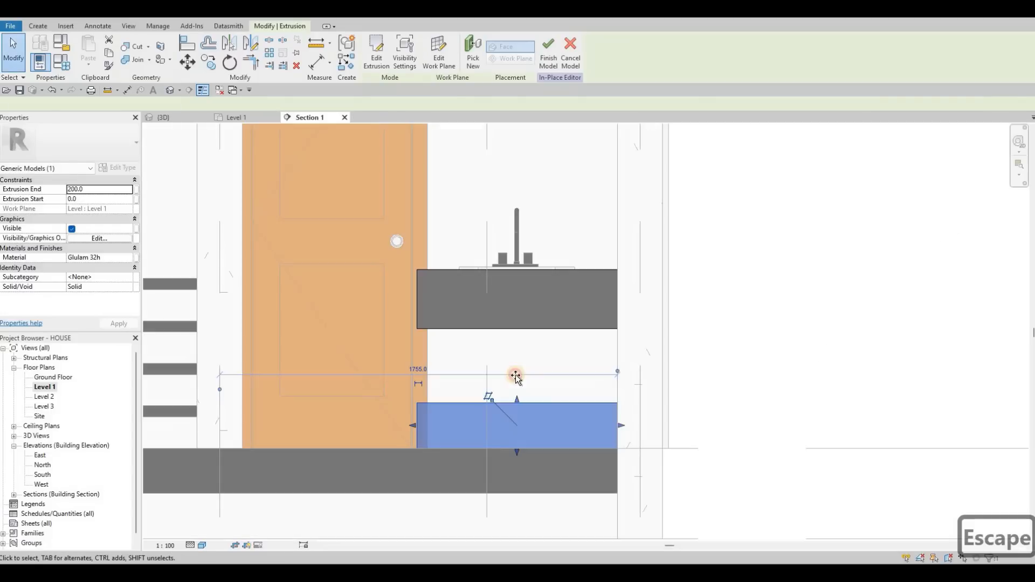
Reshape the new extrusion into a thin shelf below the counter, with extrusion end 375 and start 325.
drag(516, 399, 522, 355)
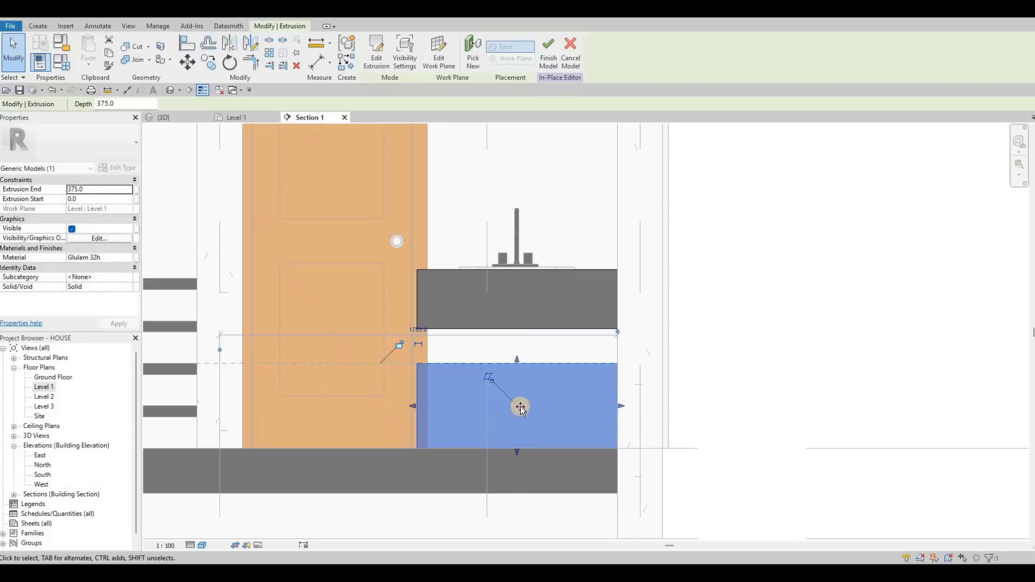
drag(517, 452, 406, 374)
scroll(415, 374, up, 5)
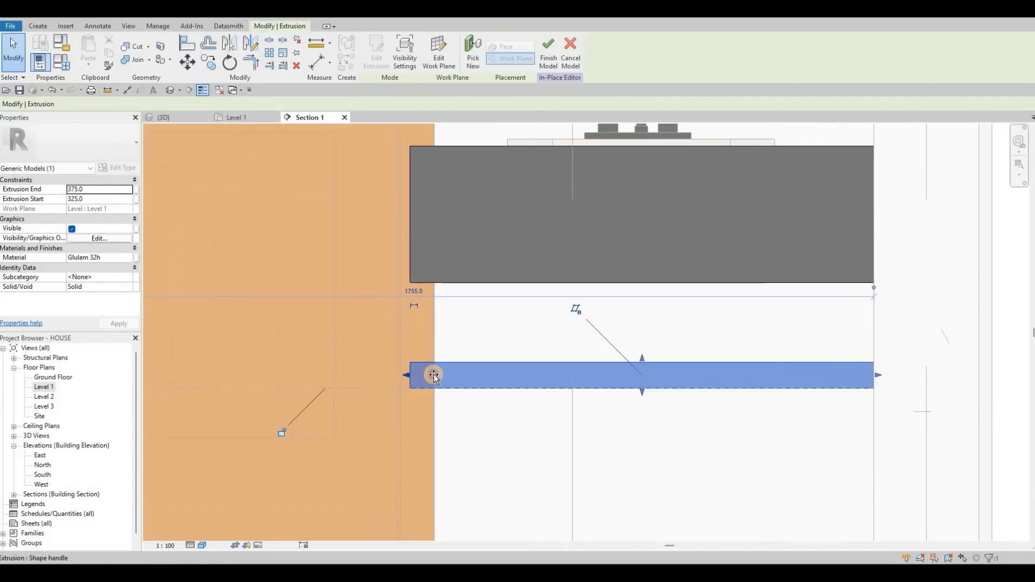
click(426, 213)
drag(406, 214, 562, 277)
scroll(562, 264, down, 3)
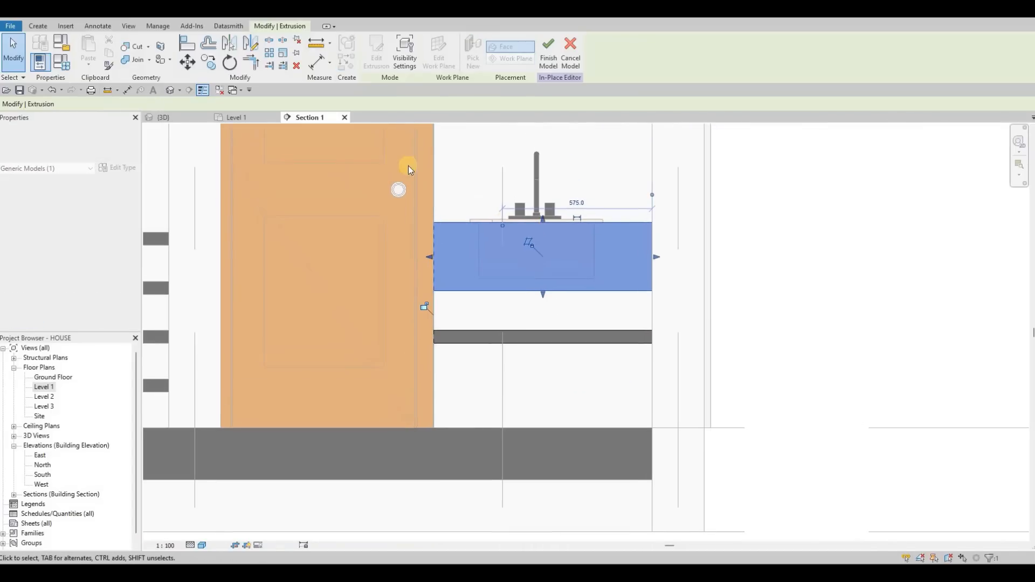
key(Escape)
key(Escape)
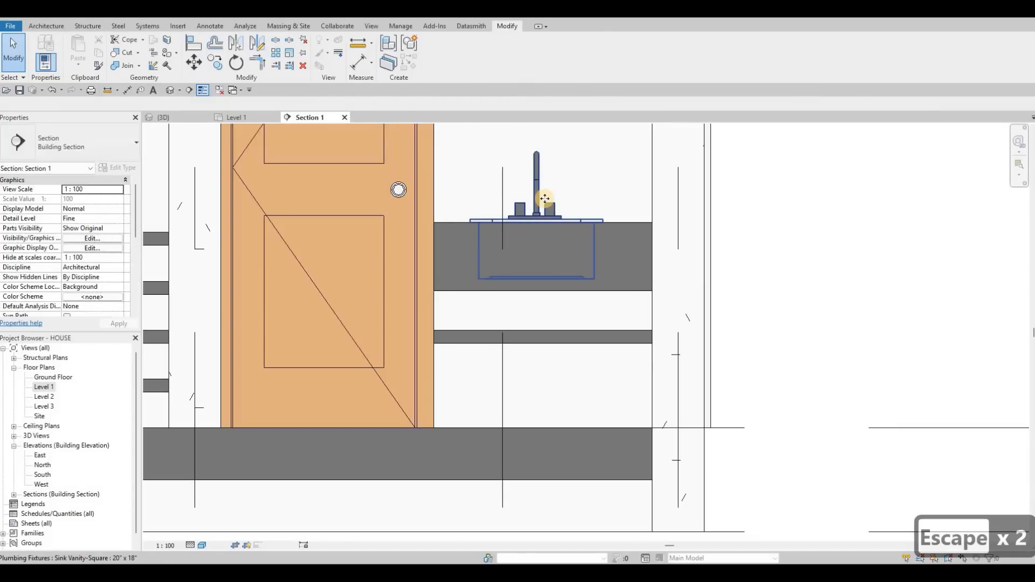
Nudge the sink slightly to the right.
click(544, 199)
key(Right)
key(Right)
key(Right)
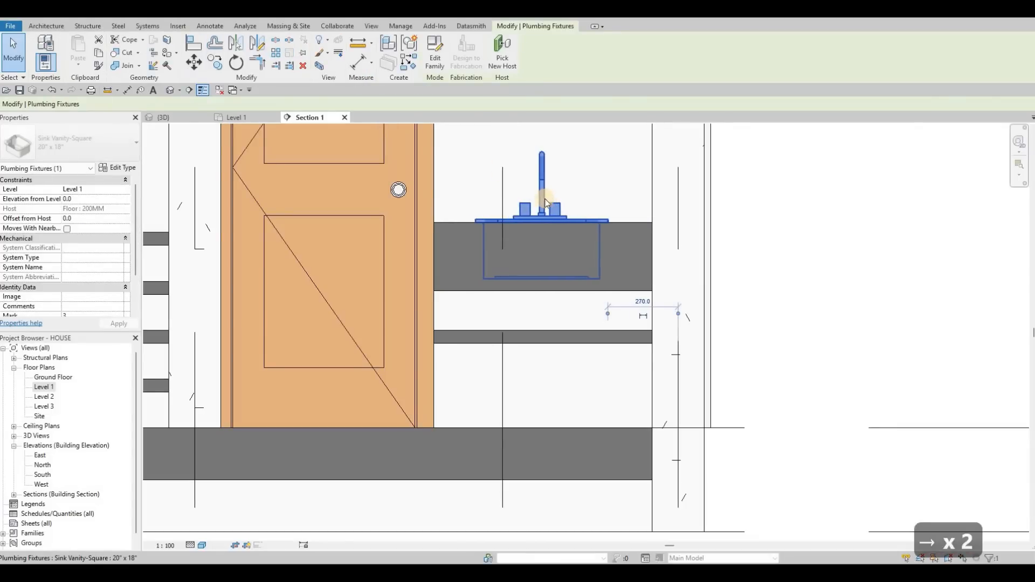
key(Escape)
key(Escape)
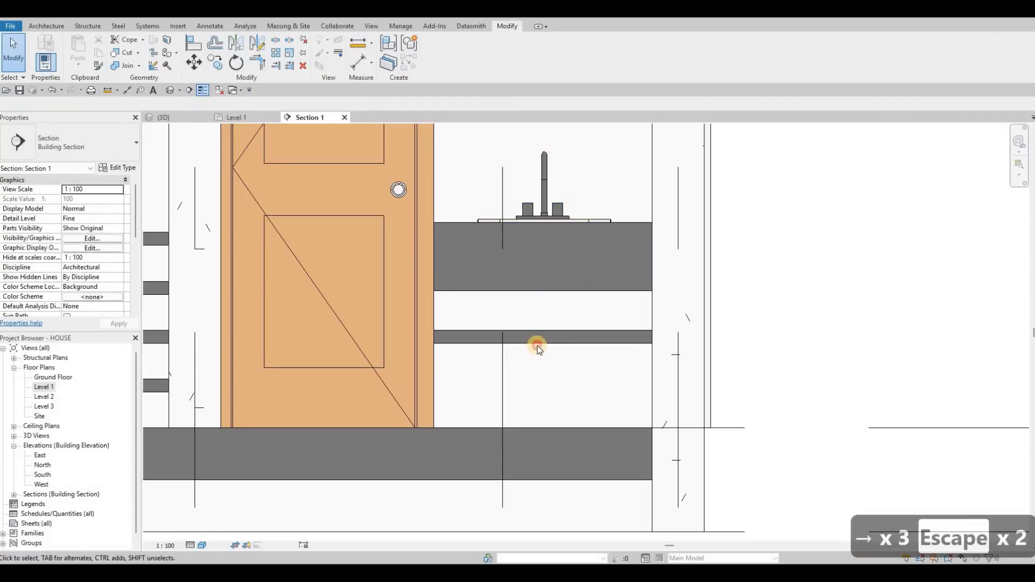
Thicken the shelf by lowering its bottom edge.
click(542, 362)
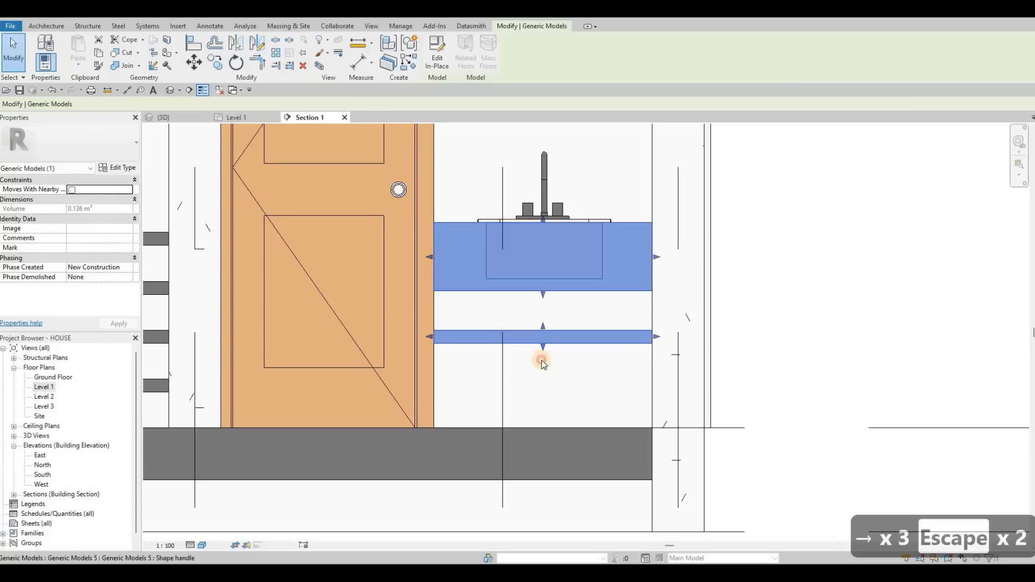
drag(545, 367, 530, 377)
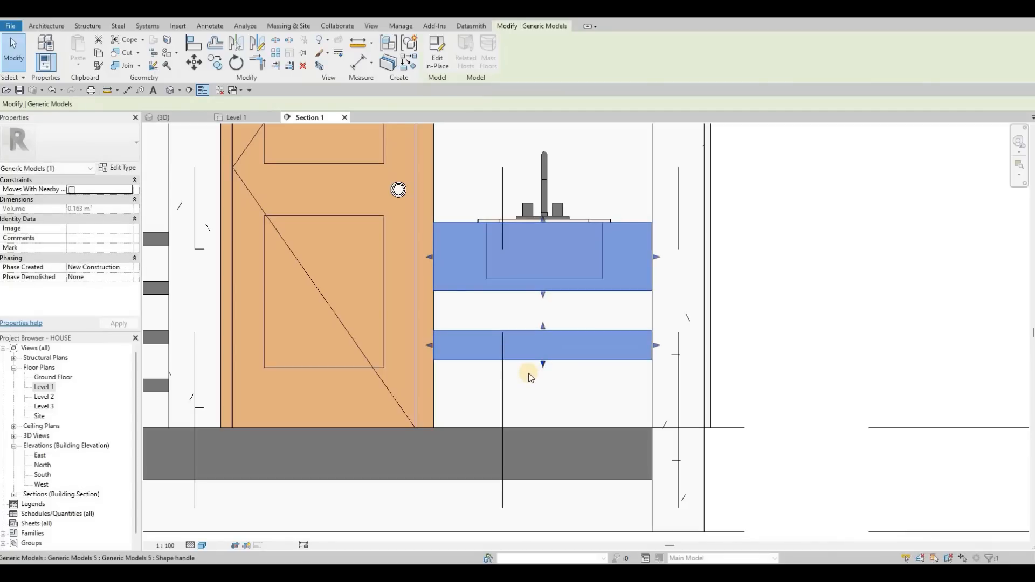
key(Escape)
key(Escape)
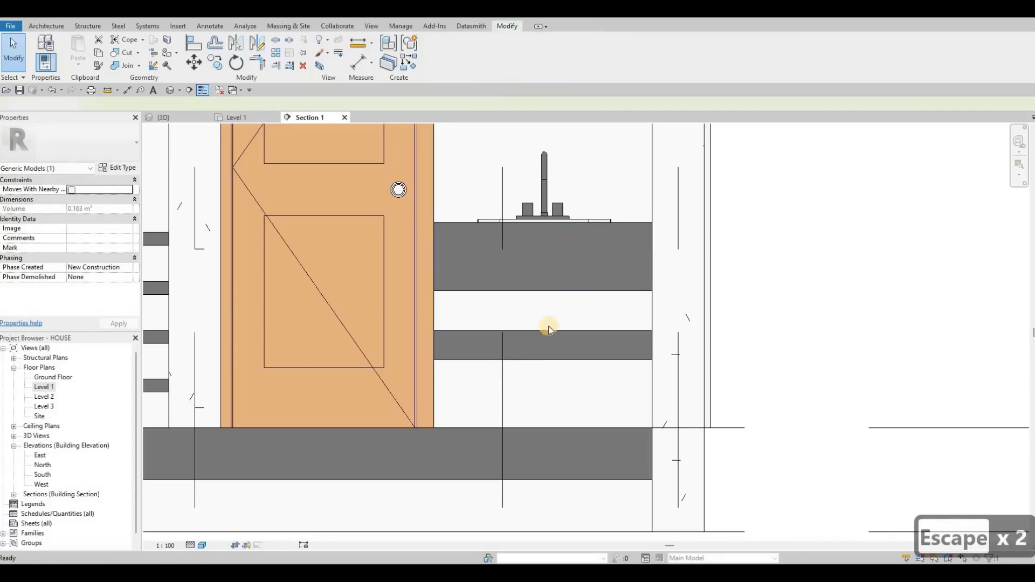
Review the vanity counter, shelf and sink in the section view.
scroll(523, 394, down, 4)
scroll(512, 384, down, 2)
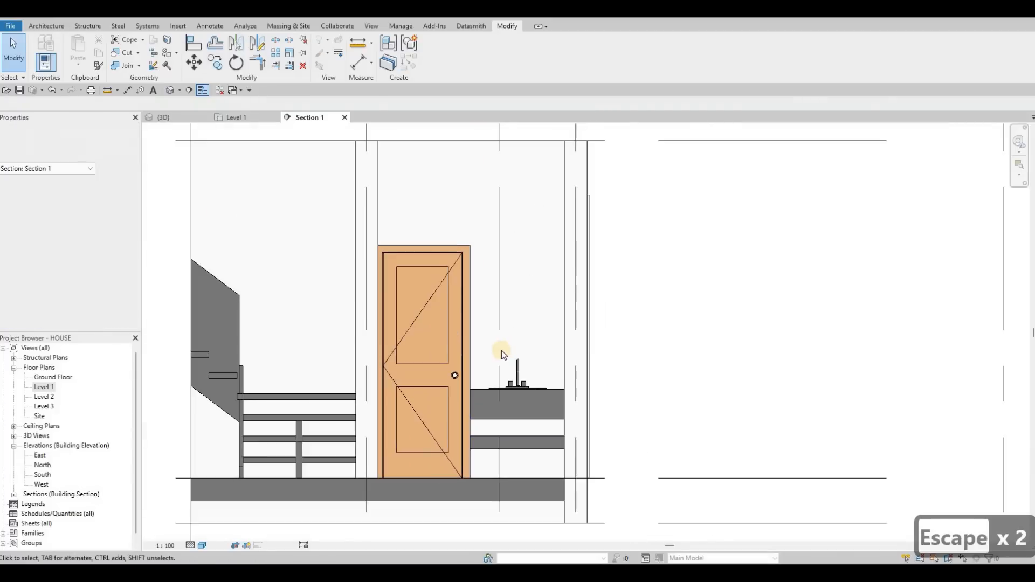
middle_drag(494, 315, 495, 297)
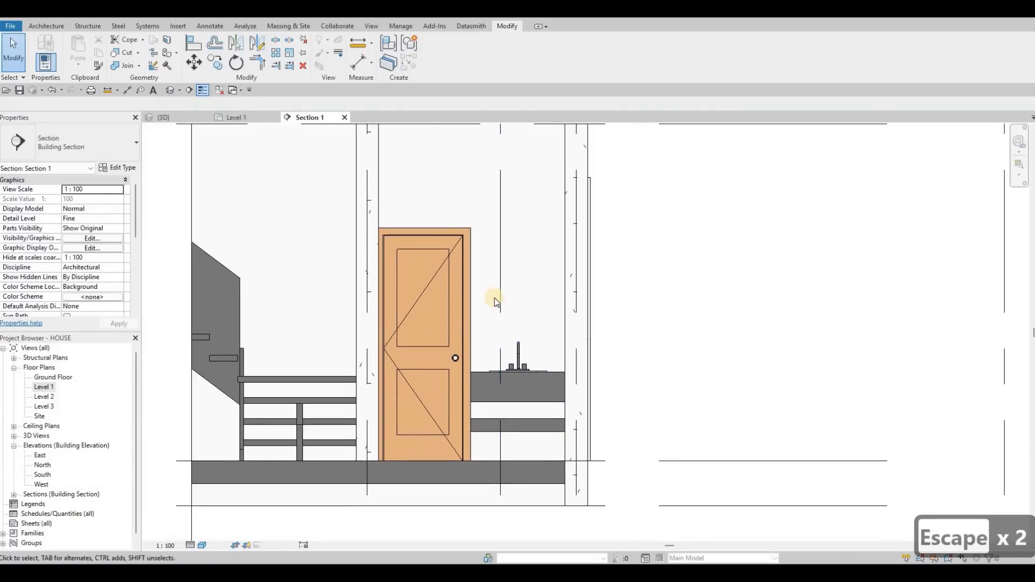
scroll(535, 386, up, 2)
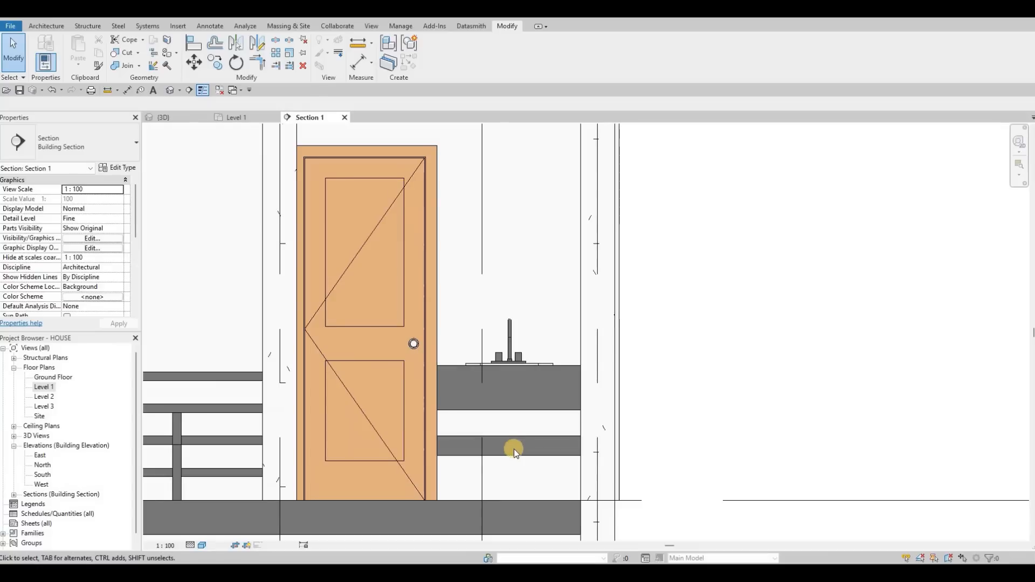
middle_drag(522, 411, 528, 393)
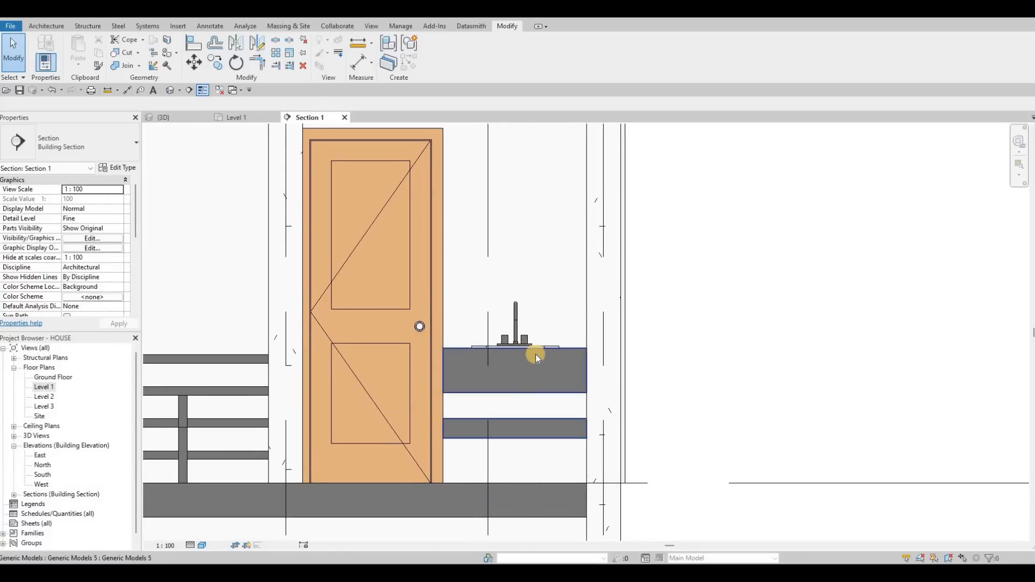
scroll(518, 273, down, 2)
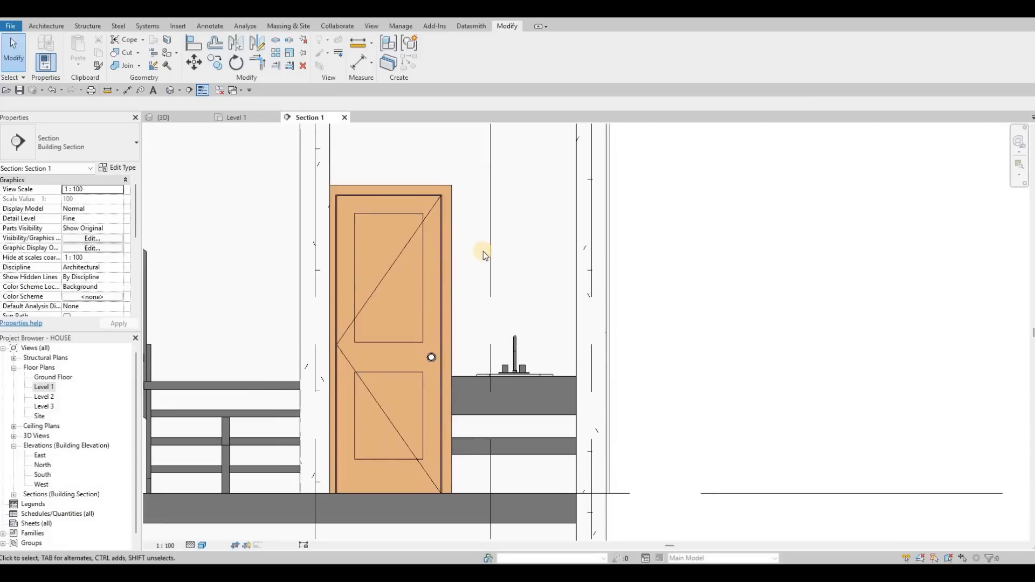
middle_drag(520, 326, 516, 396)
scroll(518, 396, down, 1)
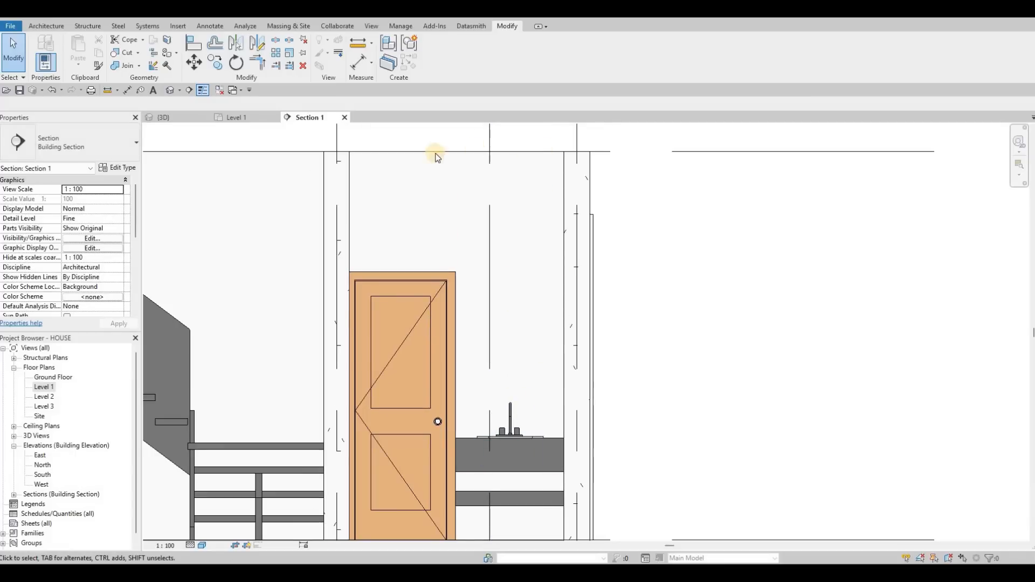
middle_drag(552, 477, 568, 369)
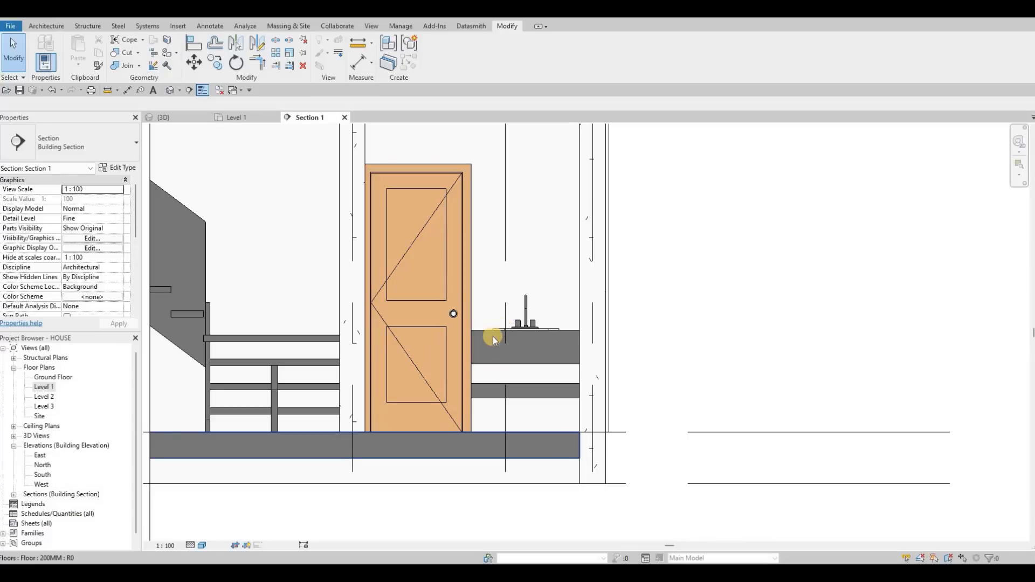
middle_drag(496, 276, 490, 323)
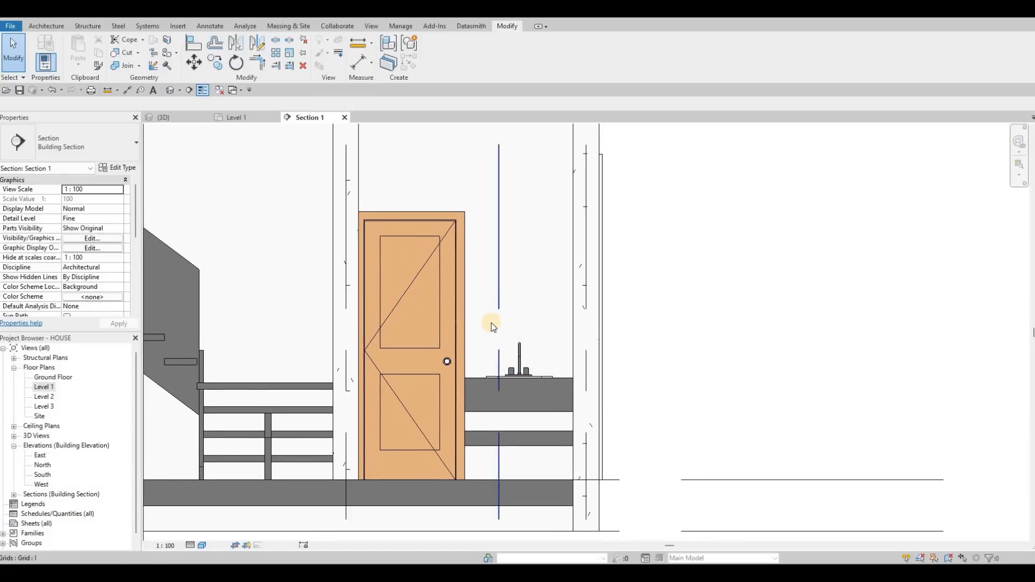
scroll(490, 322, down, 2)
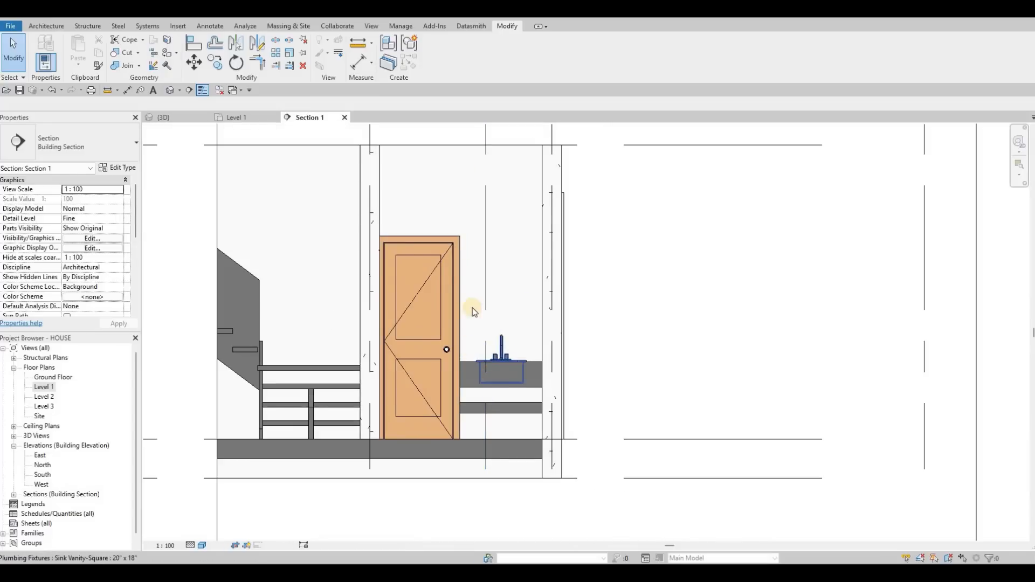
scroll(472, 311, up, 2)
scroll(483, 226, down, 2)
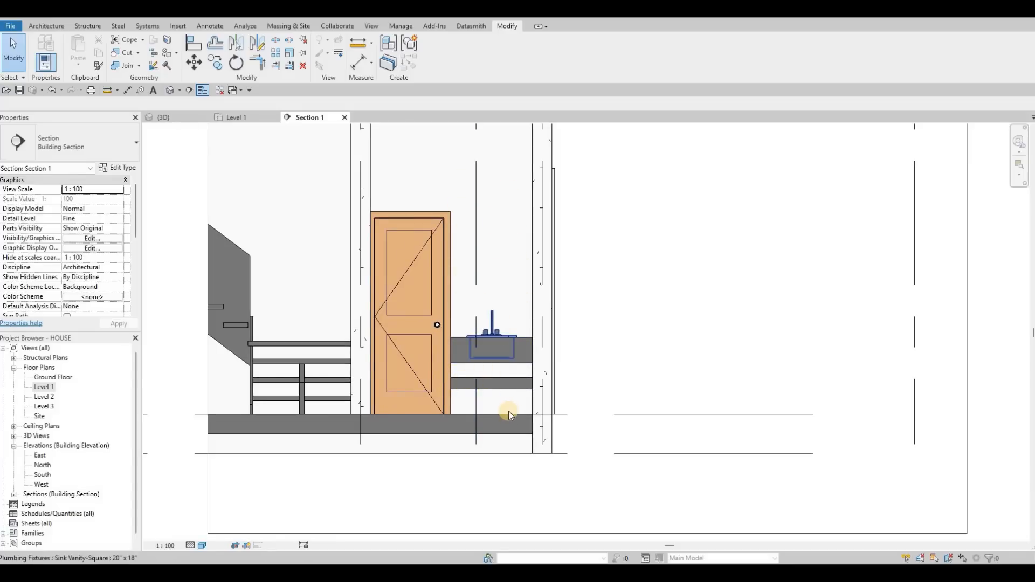
scroll(534, 345, up, 3)
middle_drag(505, 417, 511, 457)
key(Escape)
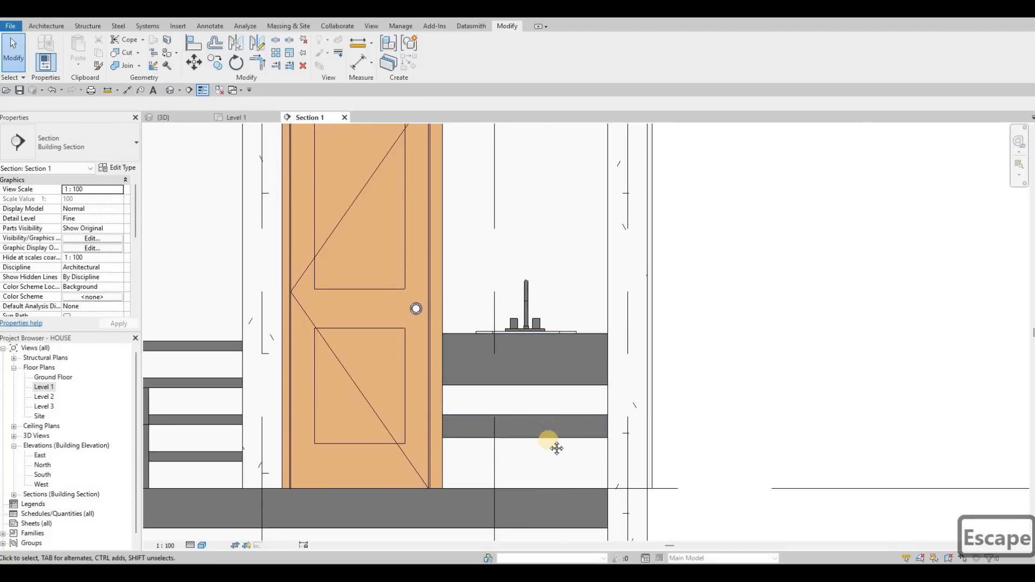
scroll(552, 431, down, 2)
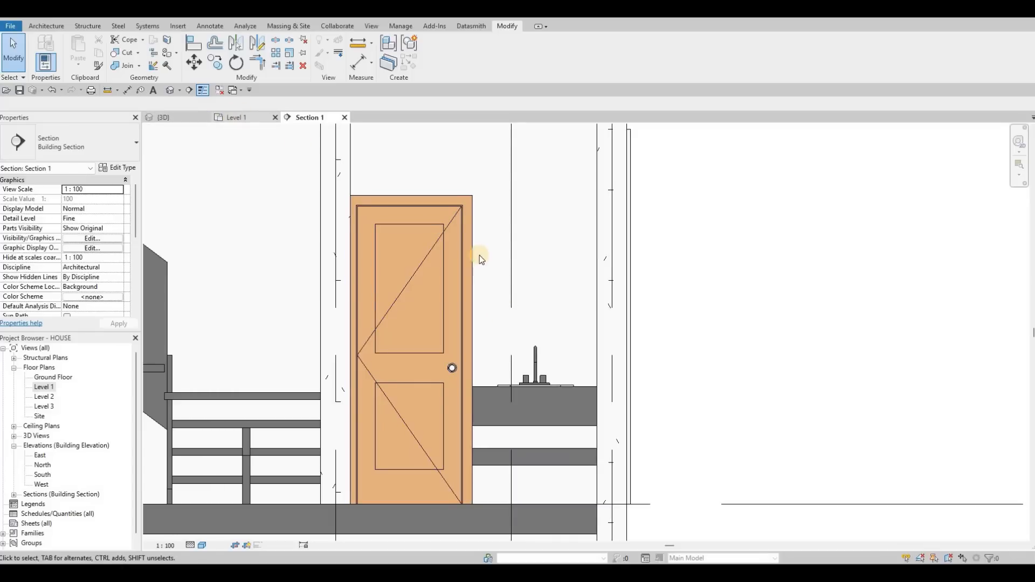
middle_drag(475, 238, 476, 232)
scroll(475, 238, down, 1)
Edit the vanity counter in place and sketch a rectangular void extrusion over the sink basin.
key(Escape)
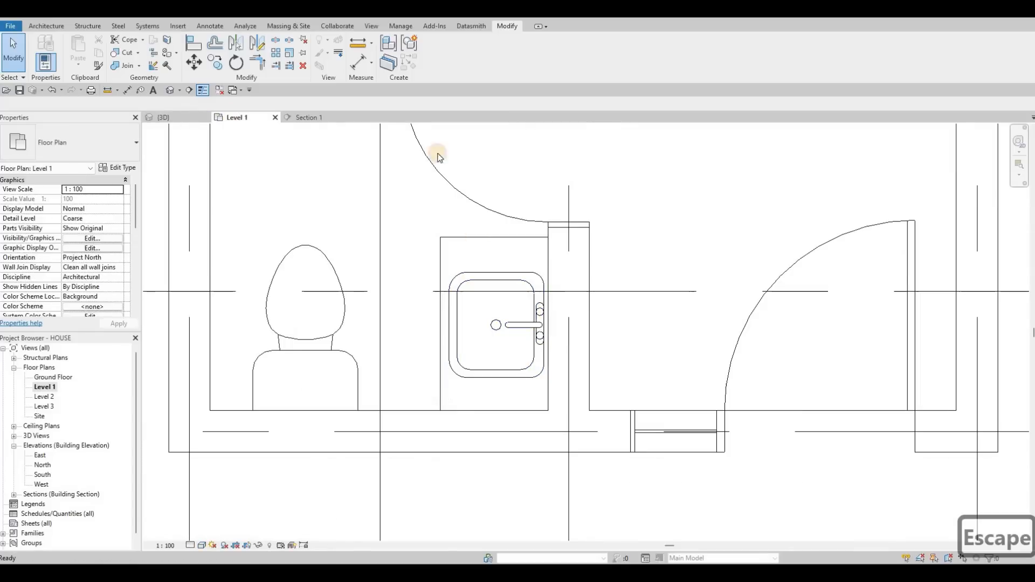
click(435, 49)
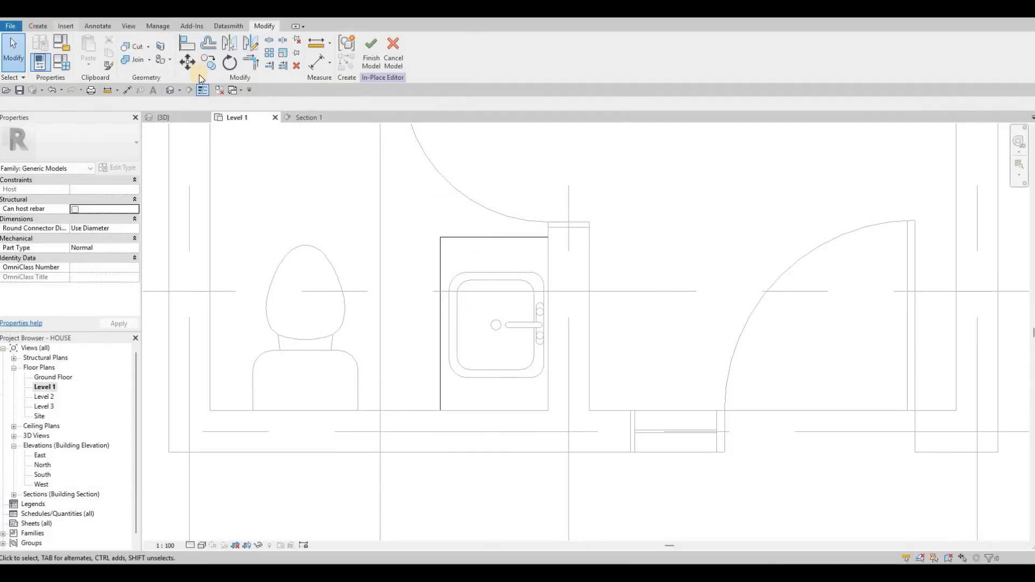
click(208, 54)
click(240, 83)
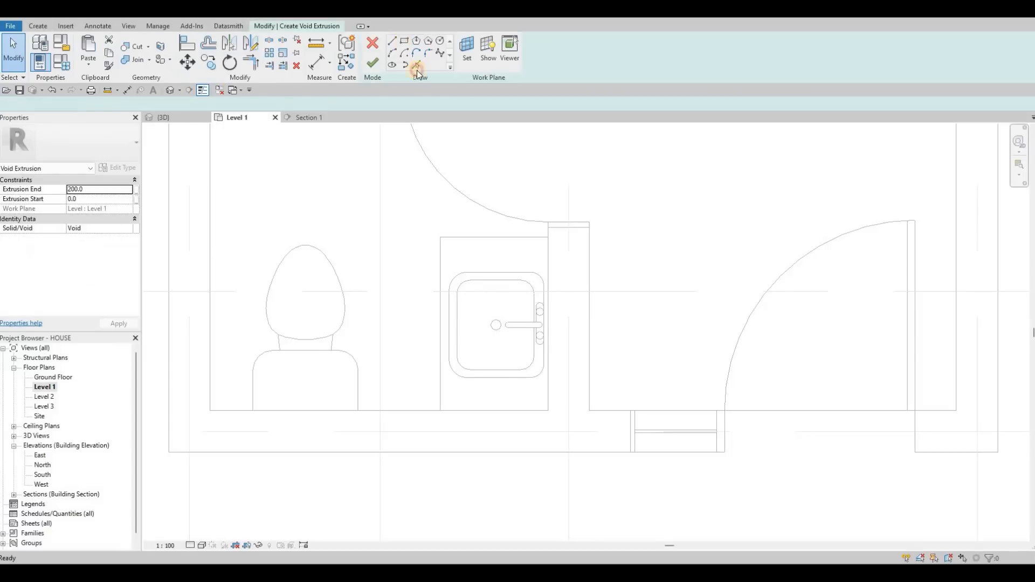
scroll(460, 262, up, 5)
scroll(447, 223, down, 1)
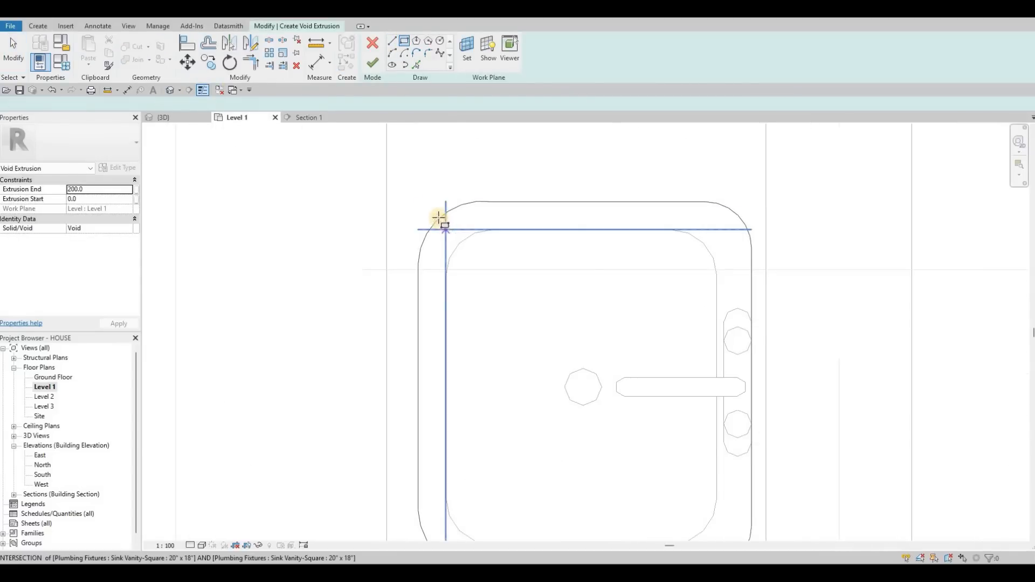
scroll(443, 222, up, 2)
click(442, 219)
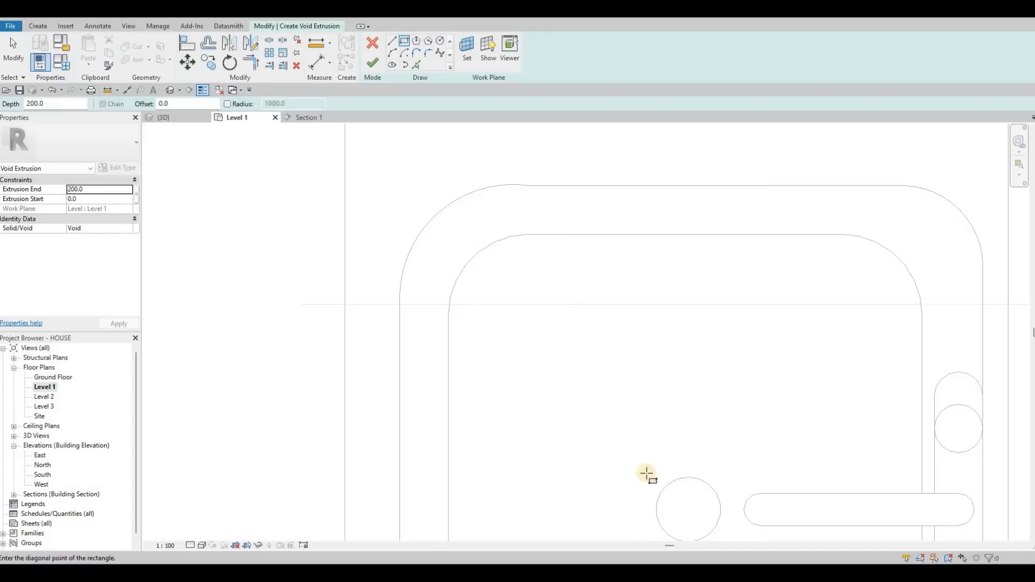
scroll(709, 520, down, 2)
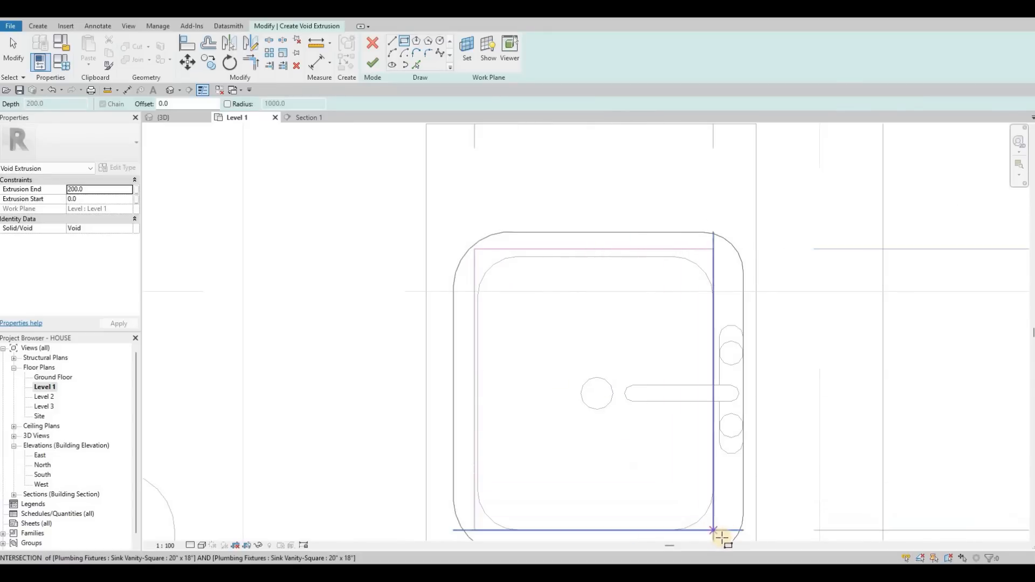
click(722, 538)
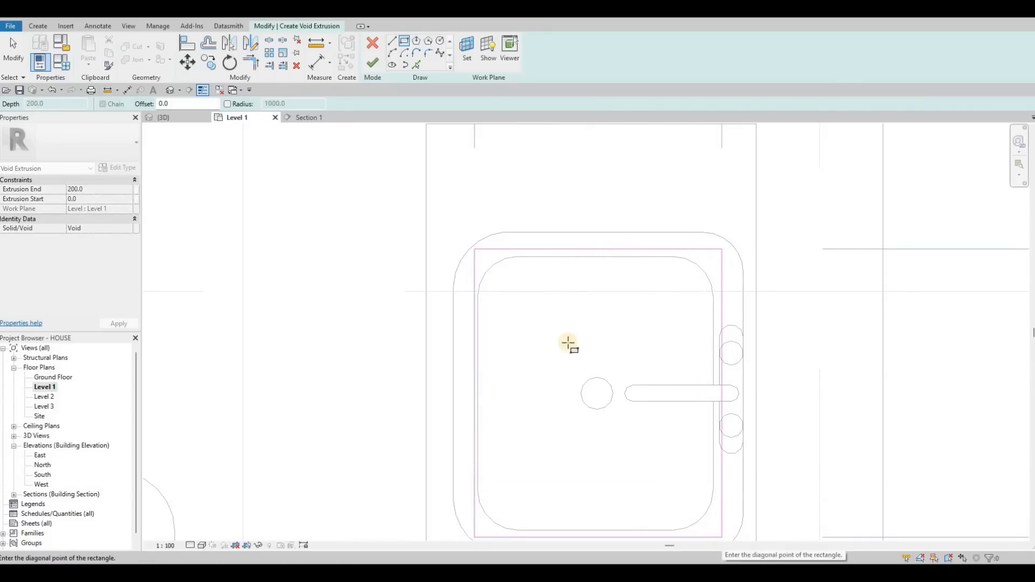
key(Escape)
click(370, 61)
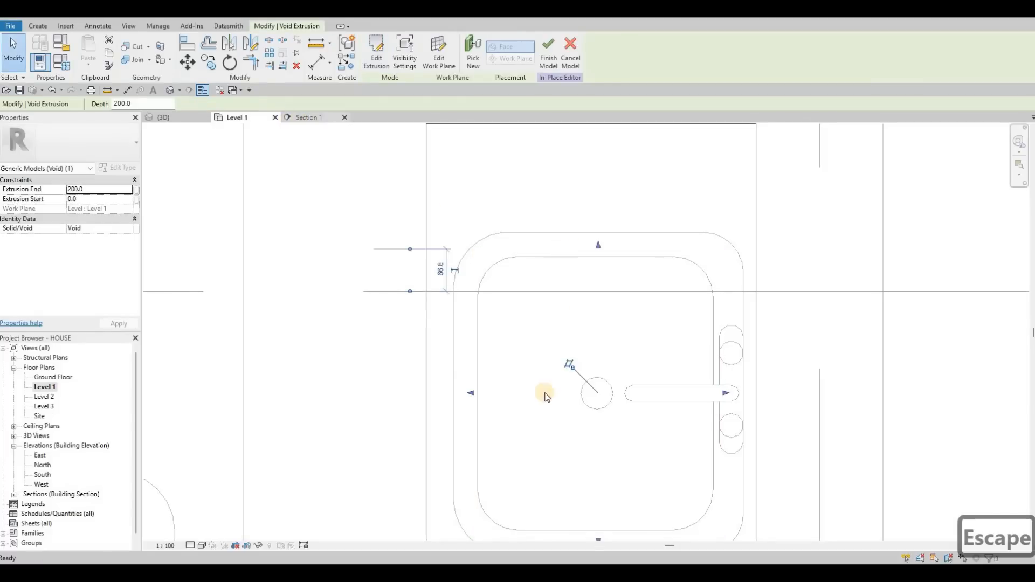
Raise the void's extents in the section to the counter top, with start 571.5 and end 787.4, and try finishing.
key(ctrl+Tab)
scroll(530, 489, up, 3)
drag(528, 487, 523, 323)
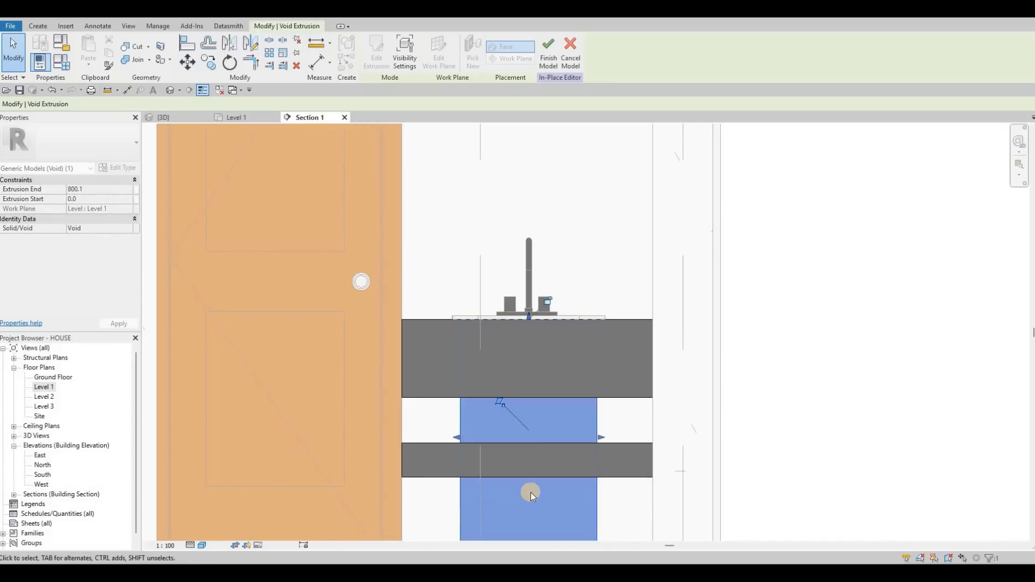
middle_drag(533, 427, 535, 360)
click(545, 317)
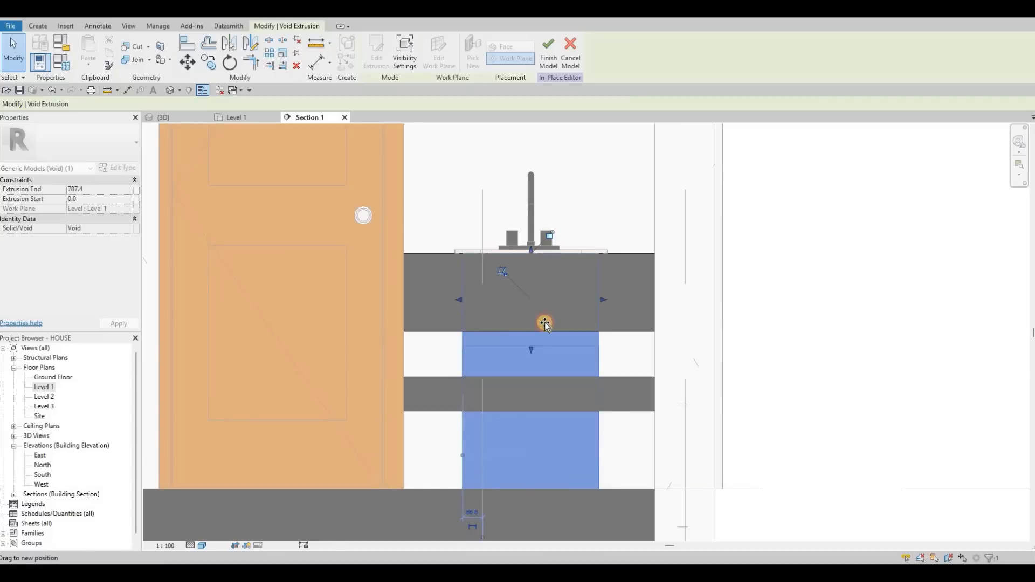
click(286, 159)
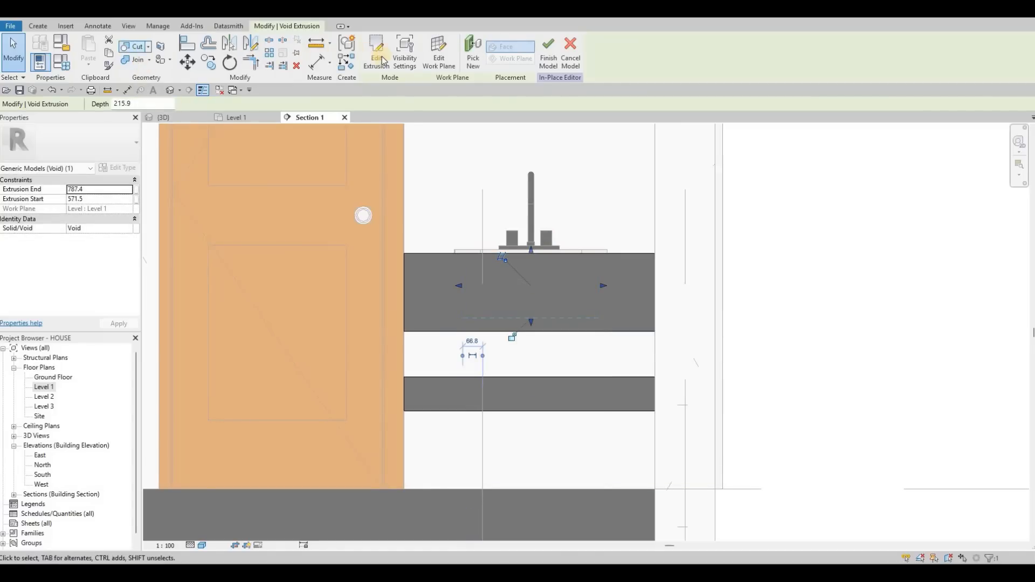
key(Escape)
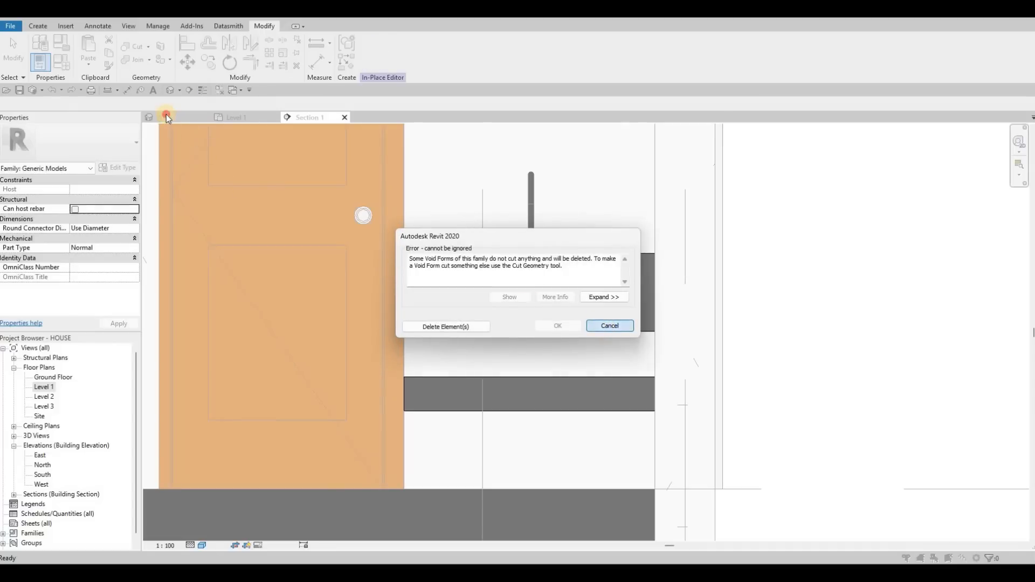
key(Escape)
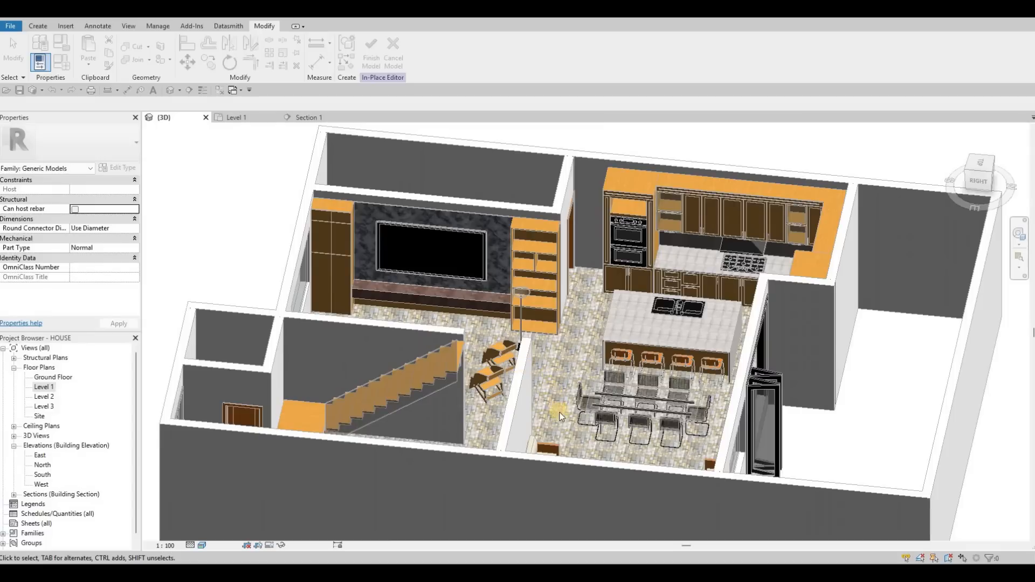
Try to cut the counter with the void in 3D, then finish the model, deleting the unused void.
key(Caps_Lock)
middle_drag(408, 423, 484, 455)
key(Caps_Lock)
shift+middle_drag(473, 392, 653, 377)
scroll(709, 320, up, 12)
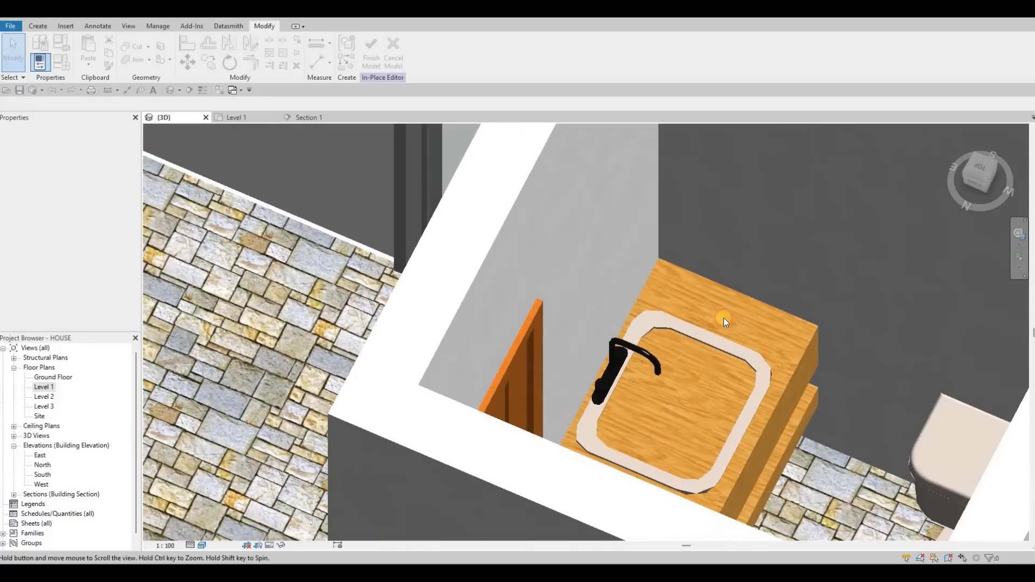
scroll(723, 319, down, 1)
middle_drag(724, 319, 665, 293)
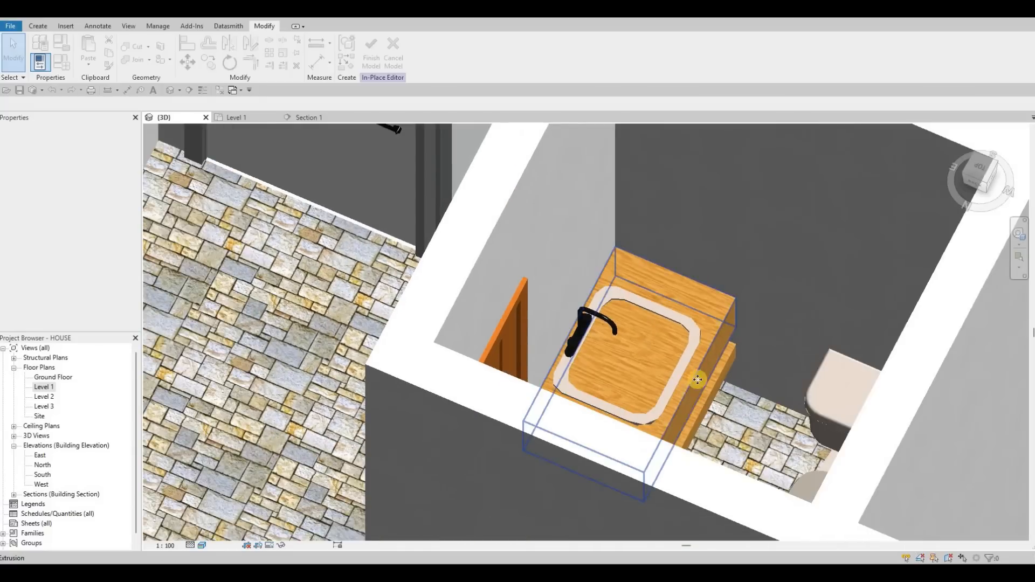
click(643, 380)
key(Escape)
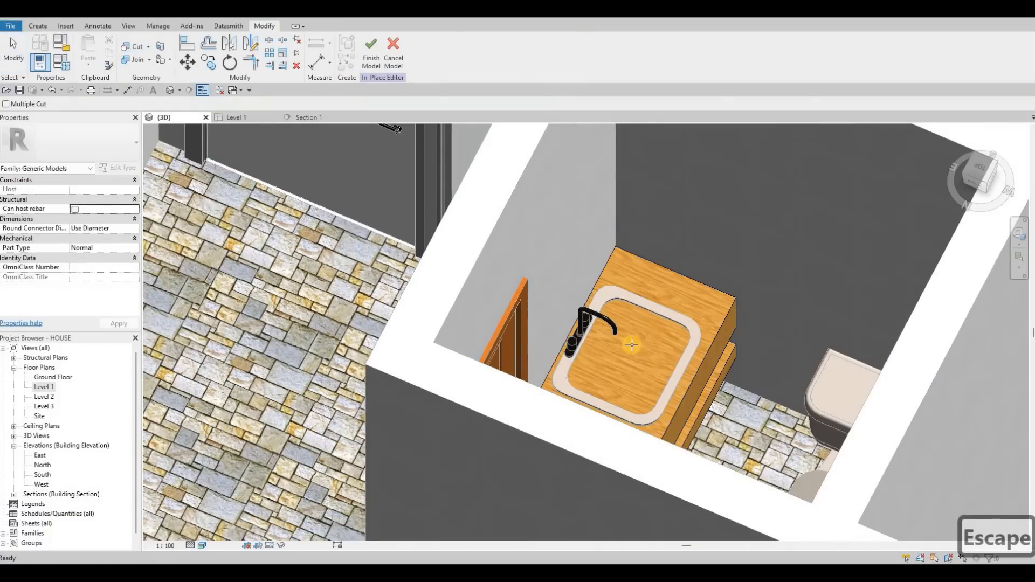
click(366, 58)
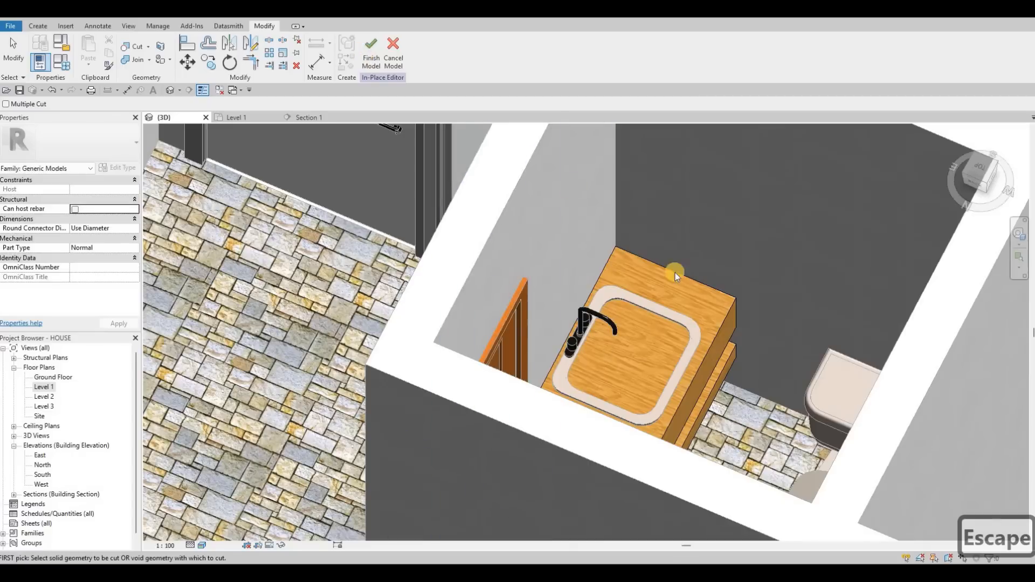
click(371, 54)
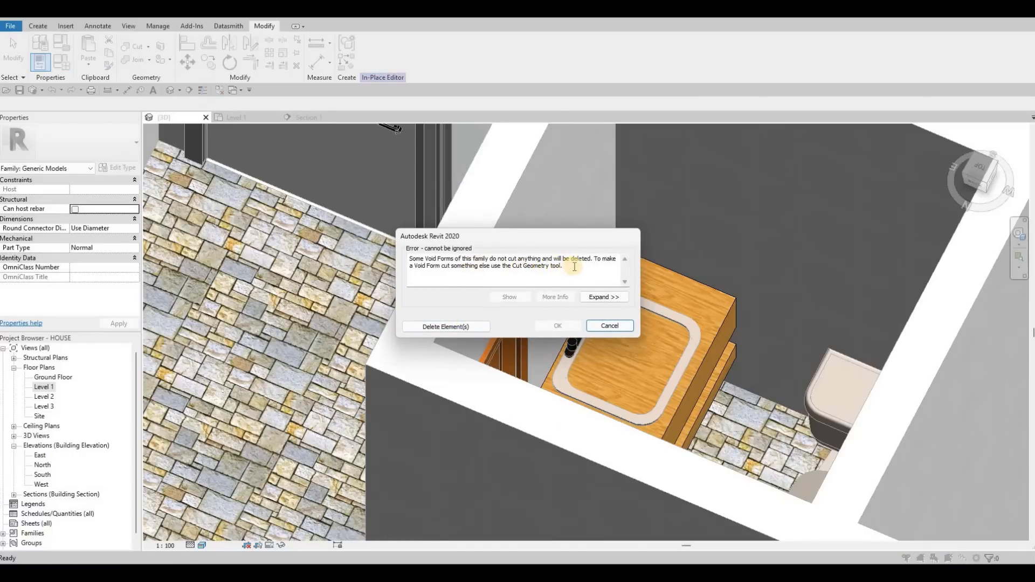
click(470, 326)
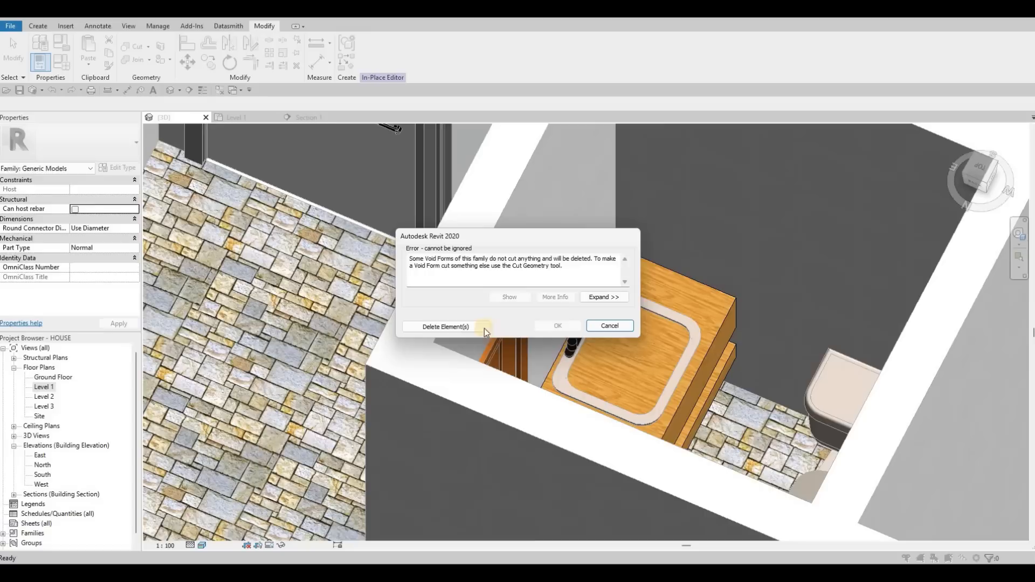
Reopen the counter for in-place editing and start a void extrusion on a work plane picked from the counter.
key(Escape)
click(729, 311)
click(438, 58)
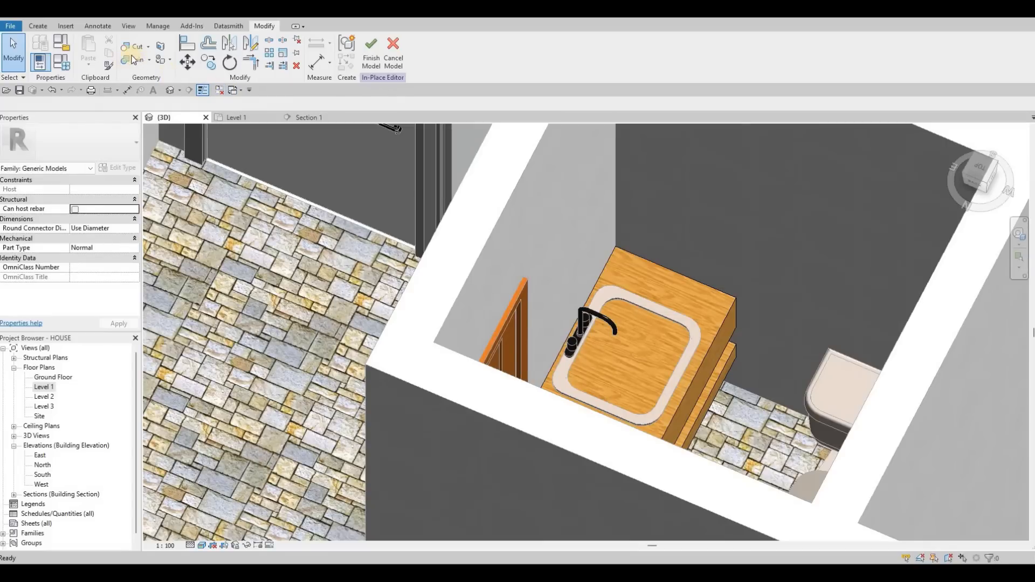
click(243, 118)
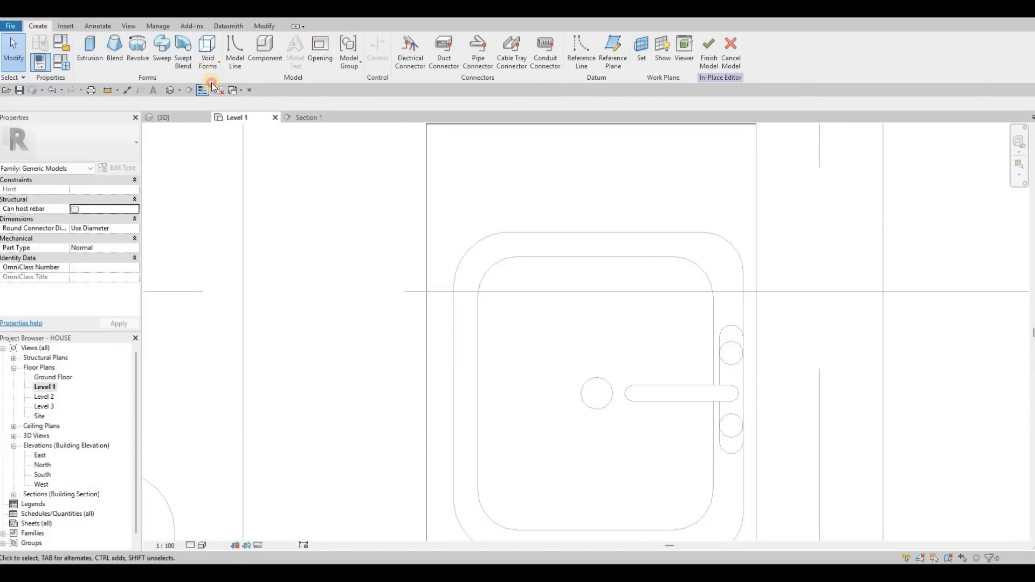
click(208, 54)
click(229, 85)
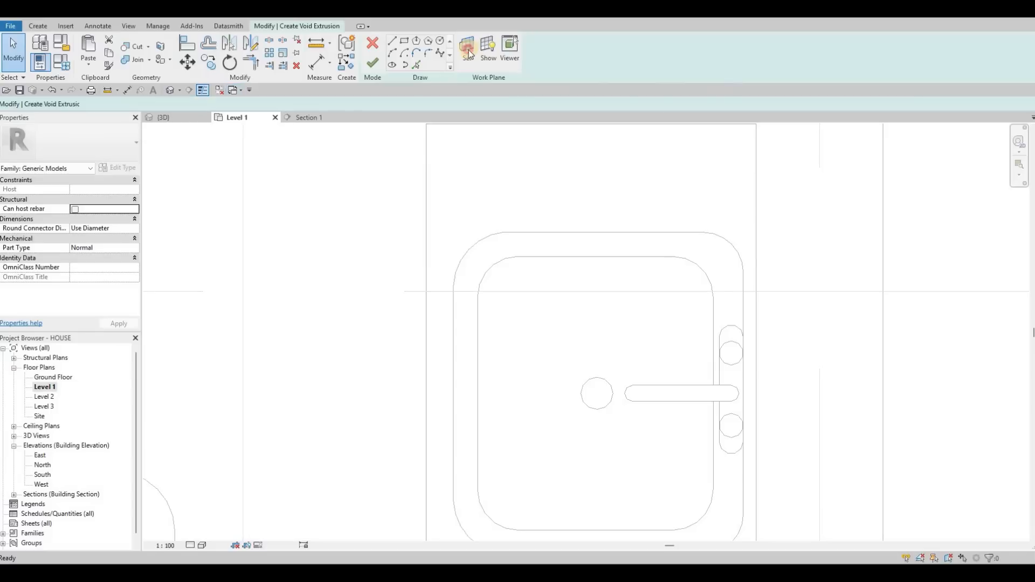
click(426, 306)
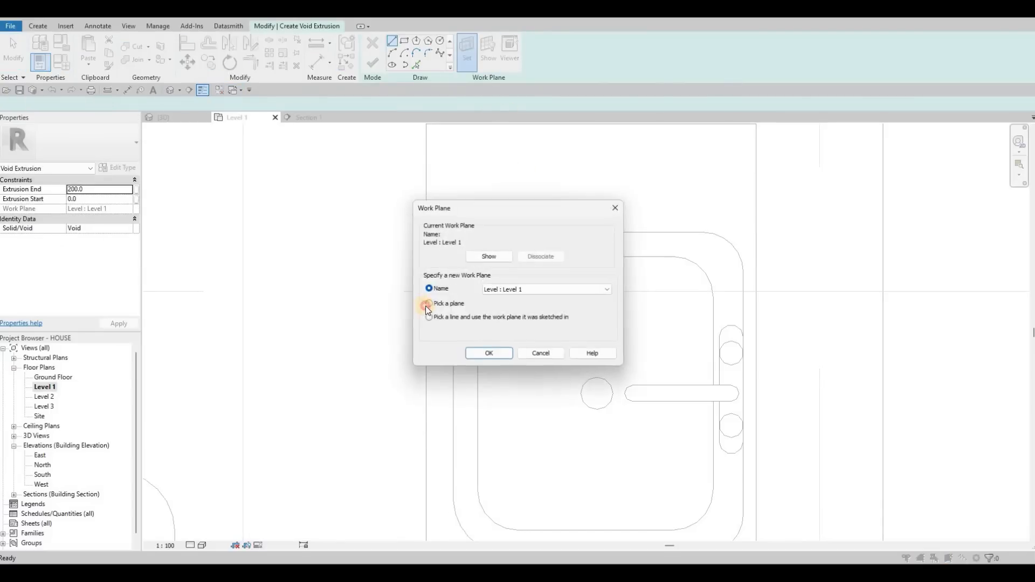
click(429, 302)
key(Return)
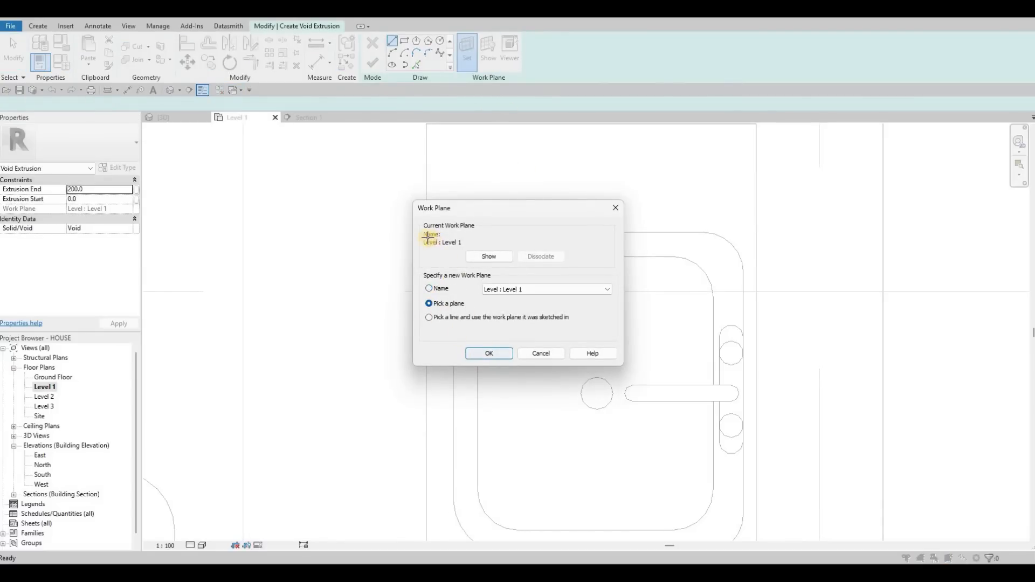
click(427, 237)
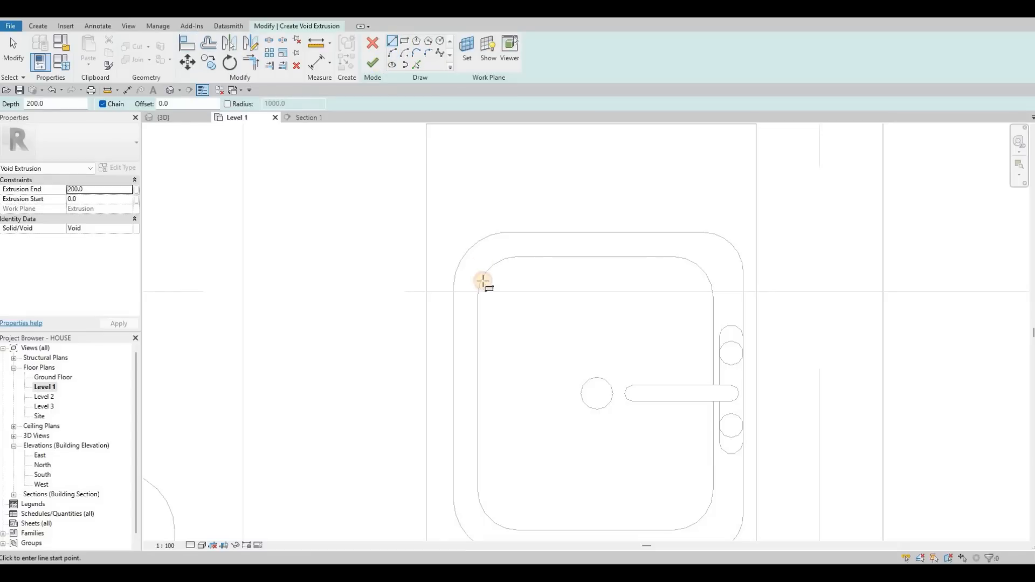
Sketch a rectangular void about 381 × 446 mm over the sink basin, shifting its right edge slightly, and finish it.
scroll(467, 244, up, 3)
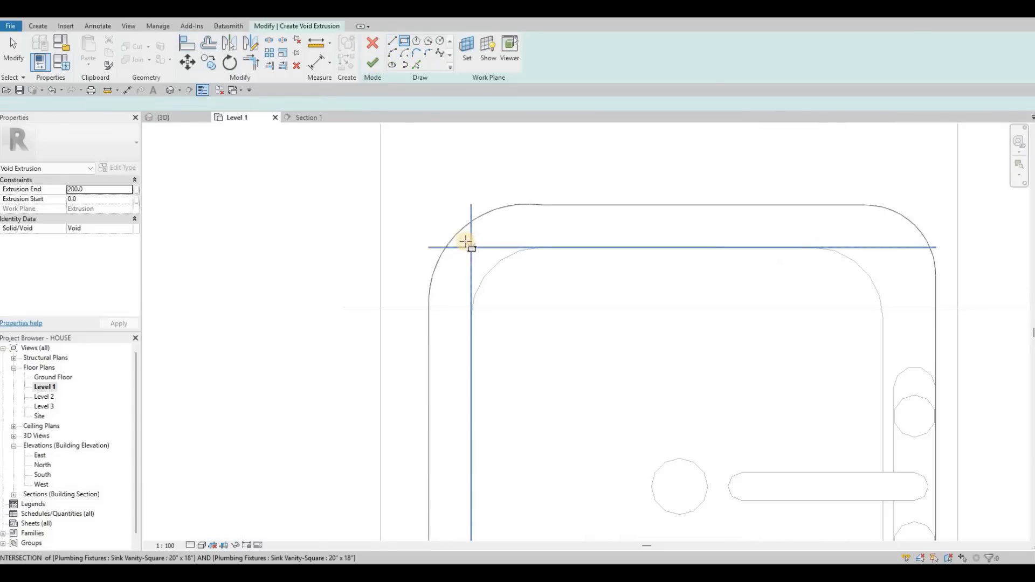
click(466, 241)
scroll(530, 305, down, 1)
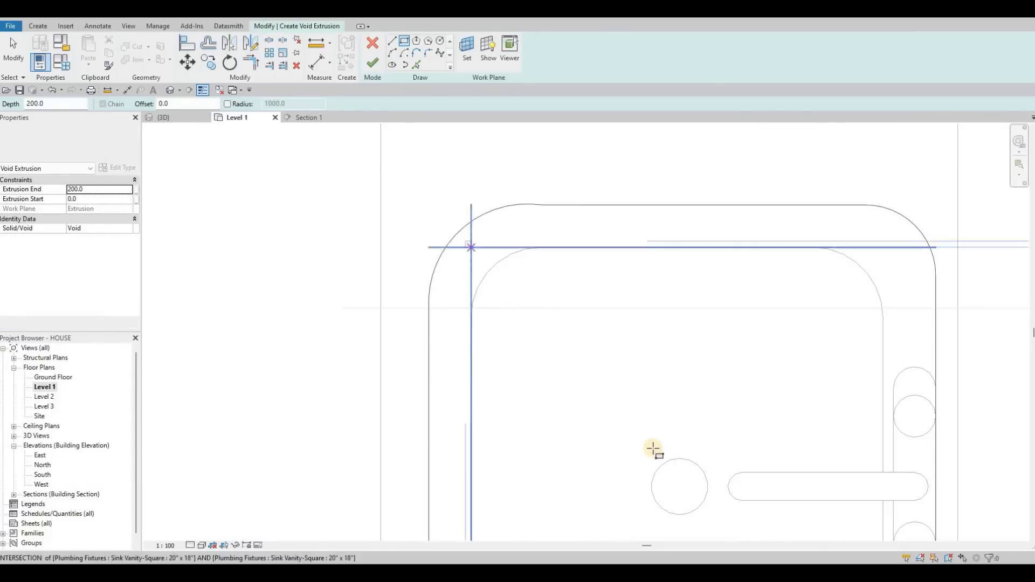
scroll(686, 485, down, 3)
scroll(686, 485, up, 3)
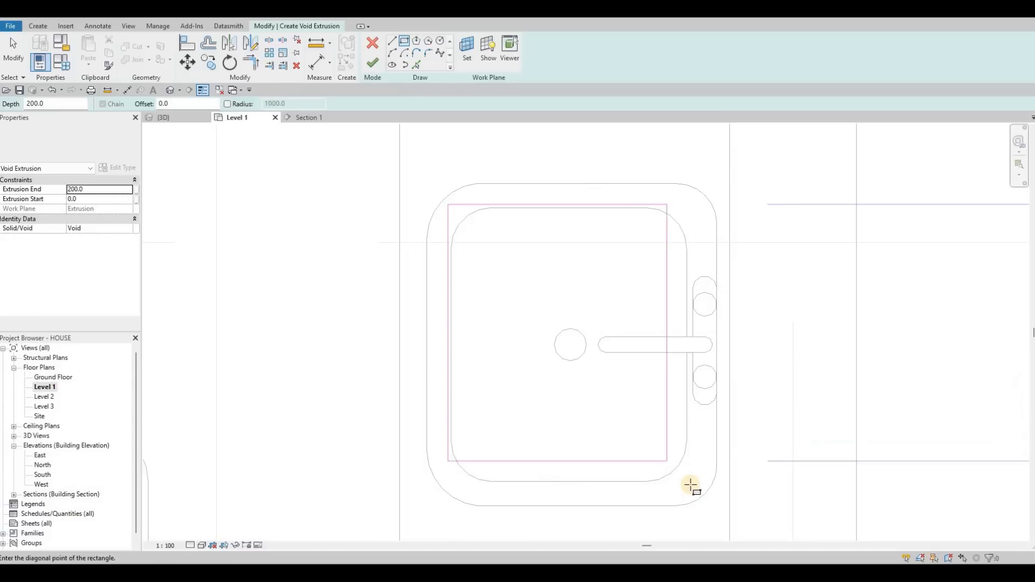
click(687, 487)
key(Escape)
key(Escape)
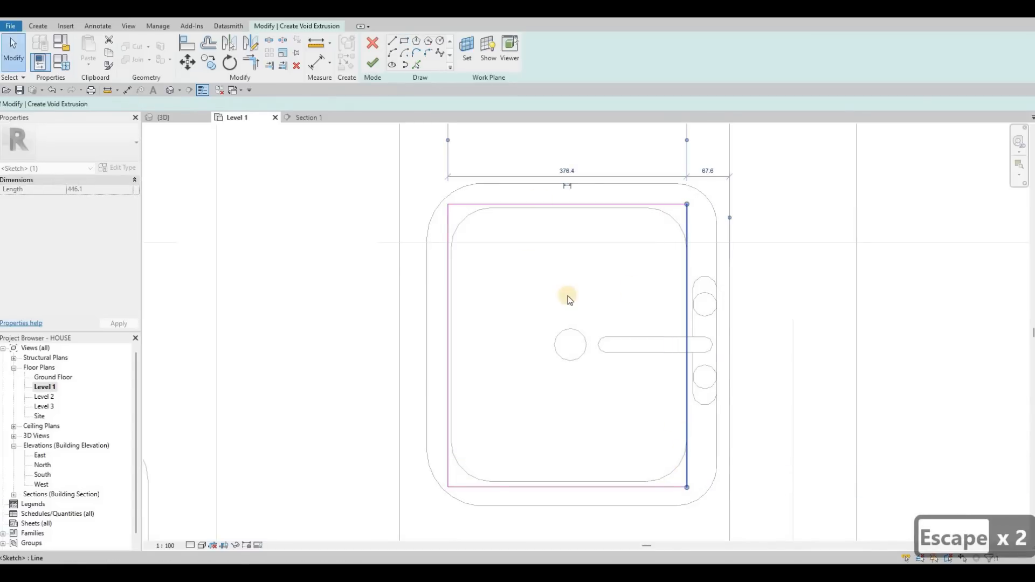
key(Right)
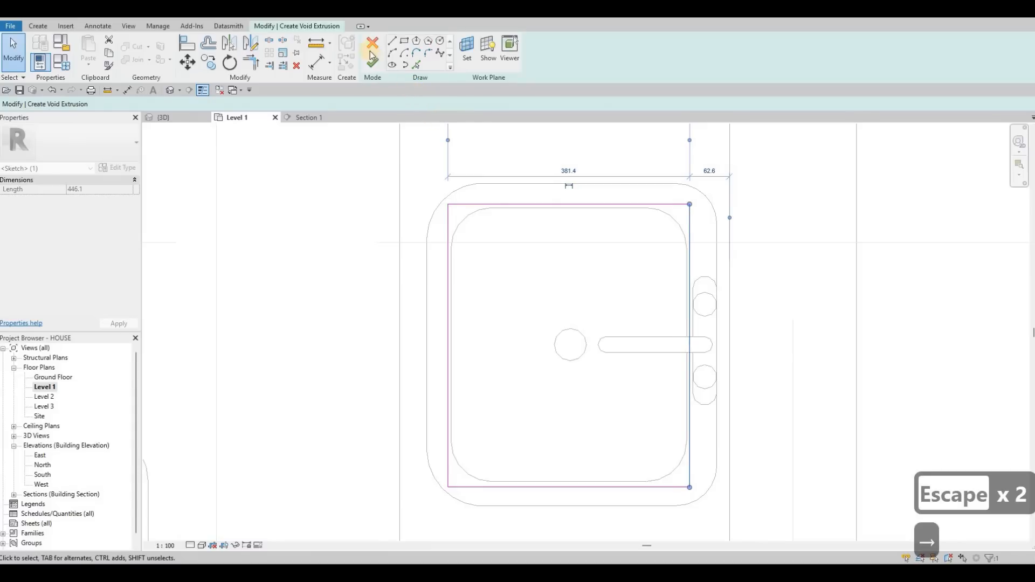
click(372, 63)
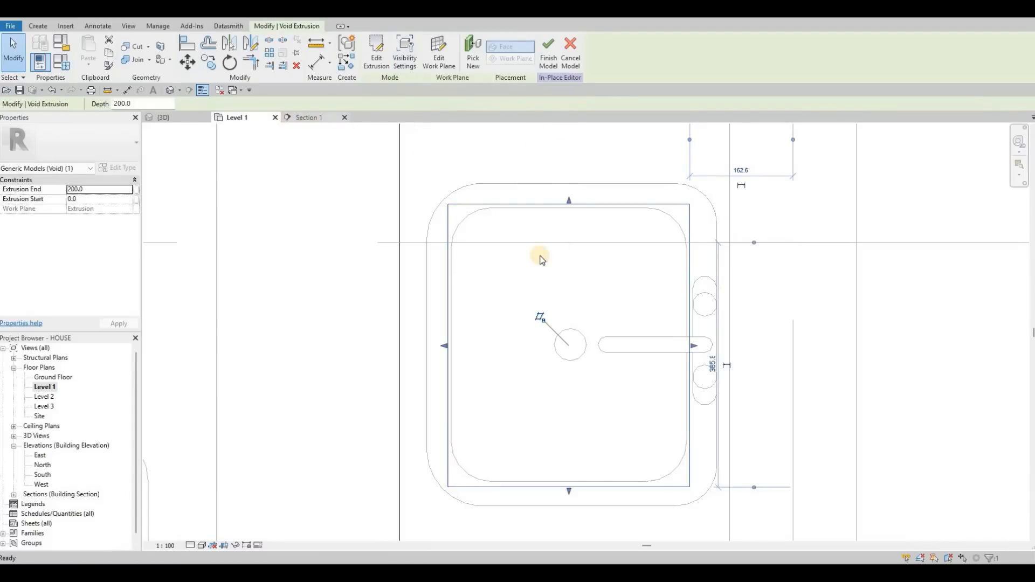
key(ctrl+Tab)
scroll(528, 245, up, 2)
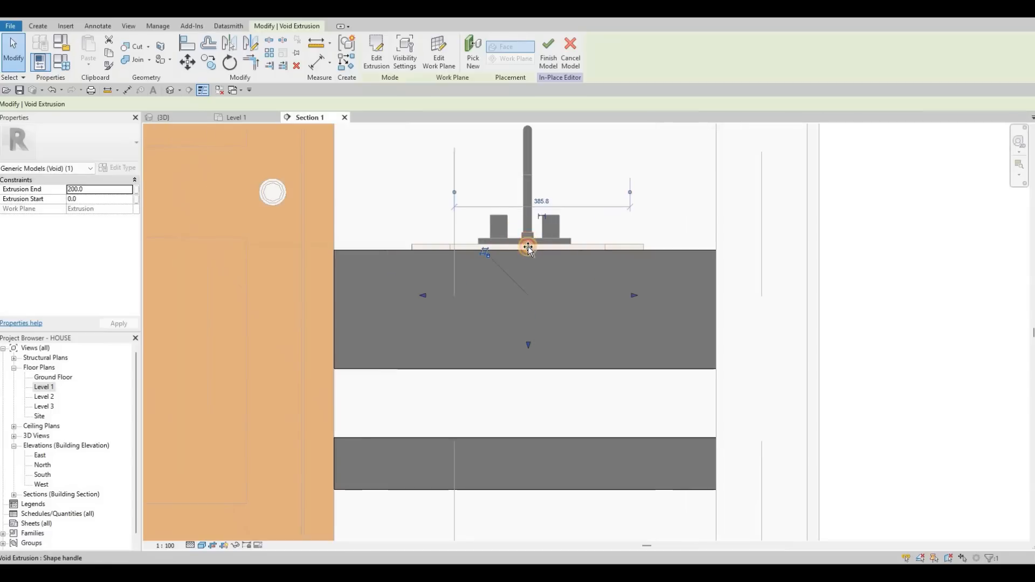
drag(527, 247, 528, 357)
key(ctrl+z)
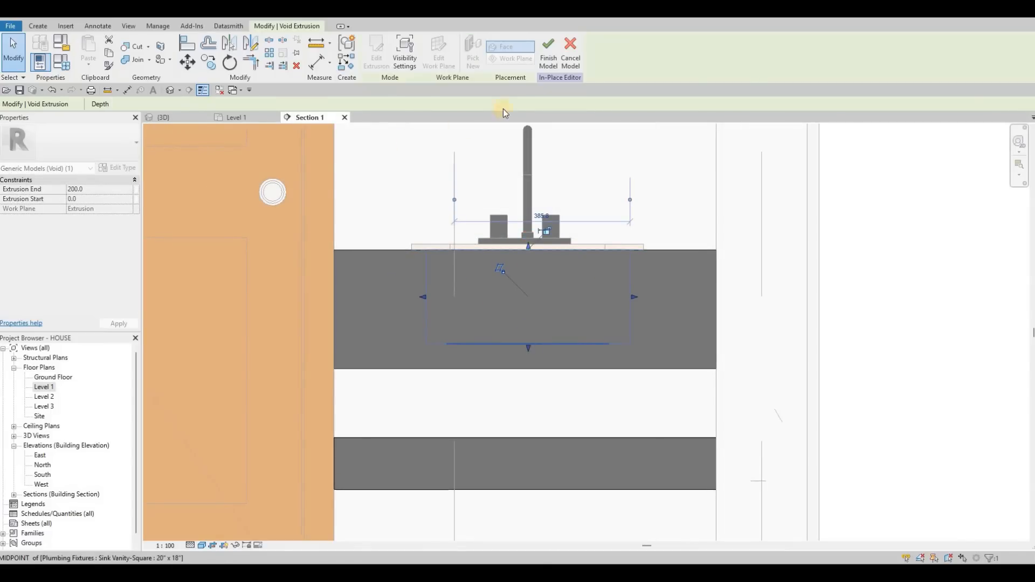
Apply the void cut to the vanity counter and close the in-place editor.
click(137, 46)
click(186, 117)
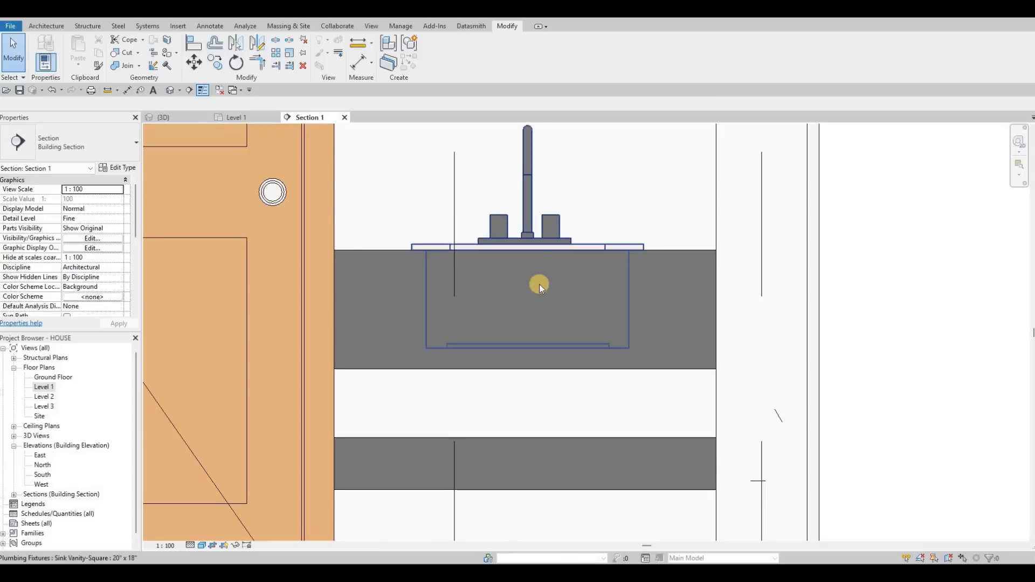
scroll(538, 283, down, 2)
middle_drag(543, 338, 591, 406)
scroll(541, 364, down, 3)
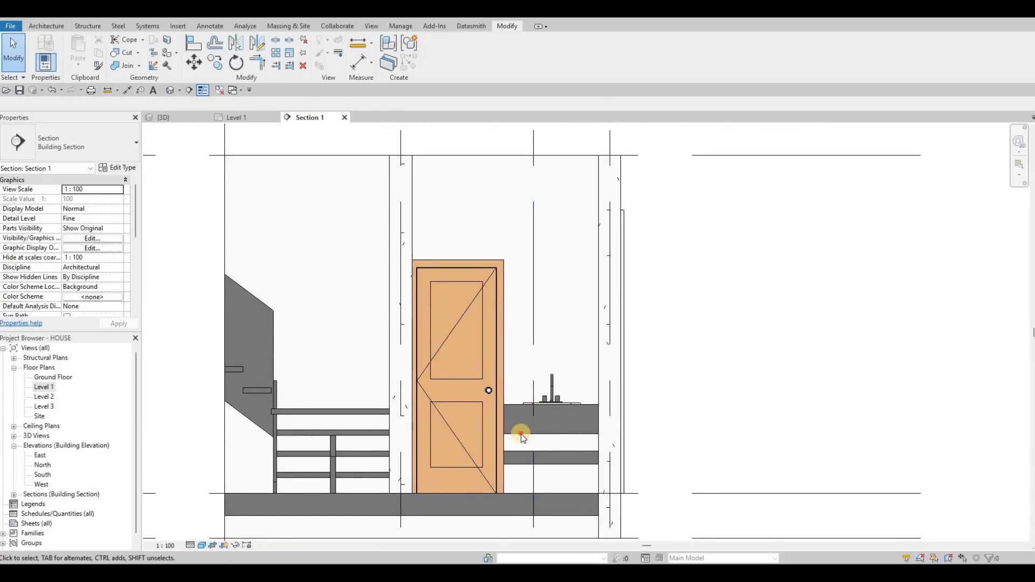
Reopen the counter's in-place model and start an extrusion on the bathroom wall's plane with an extrusion end of 5.
click(521, 435)
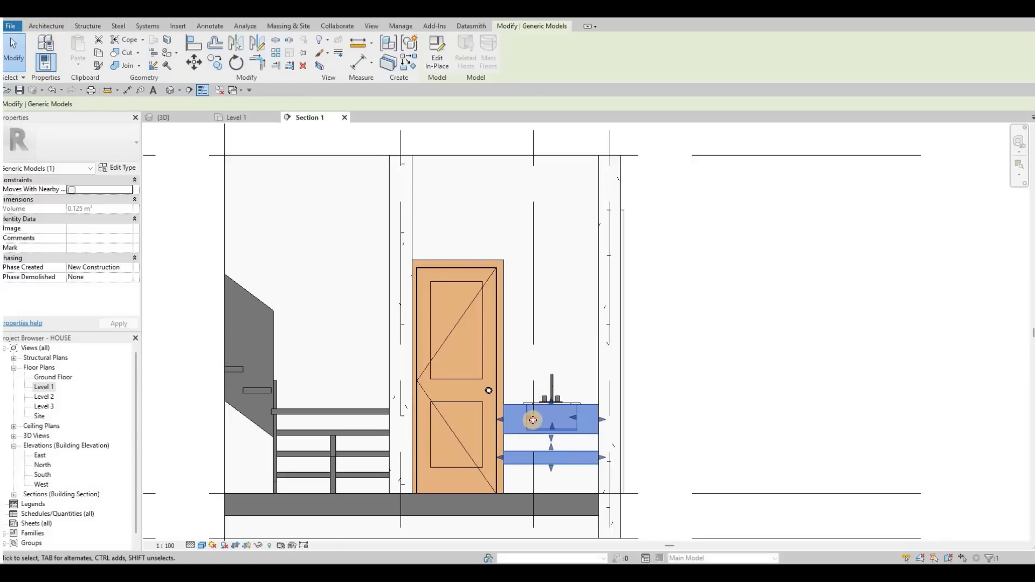
key(Escape)
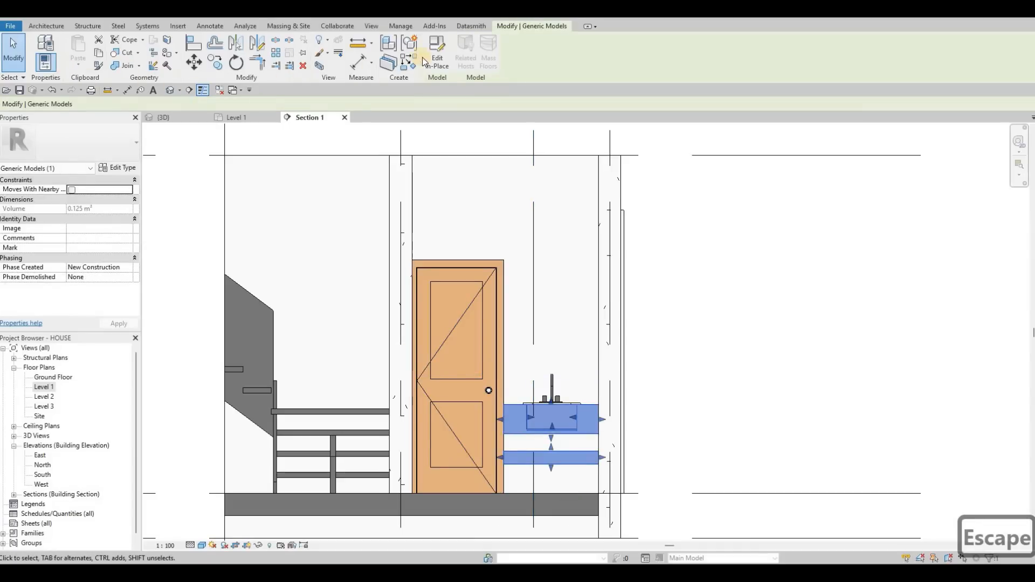
click(431, 59)
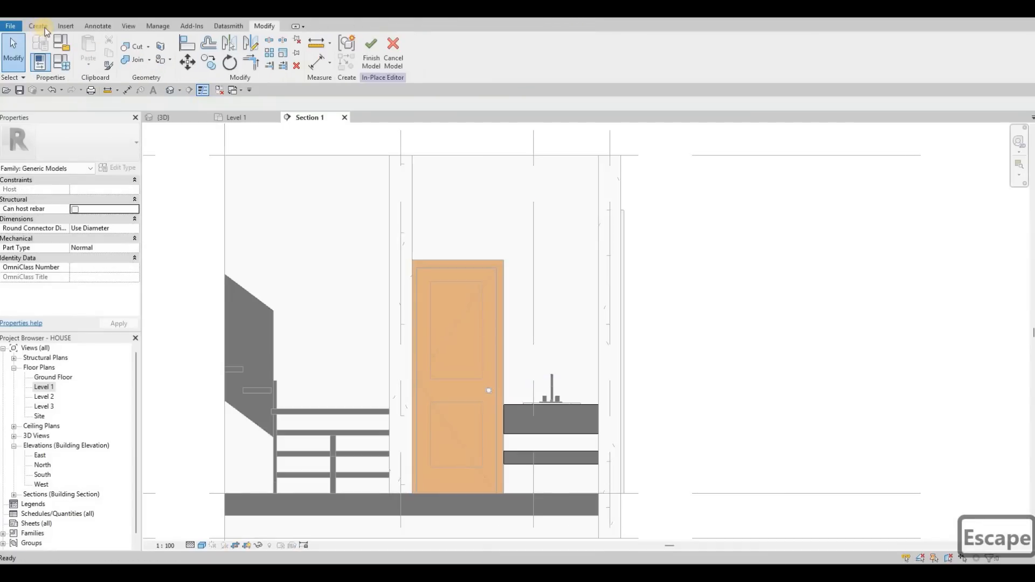
click(90, 51)
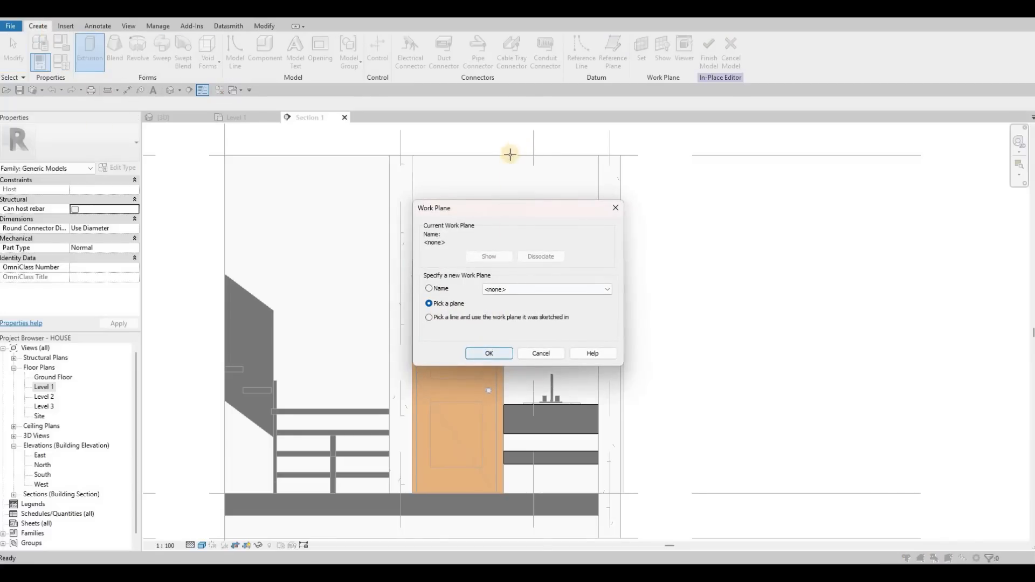
key(Return)
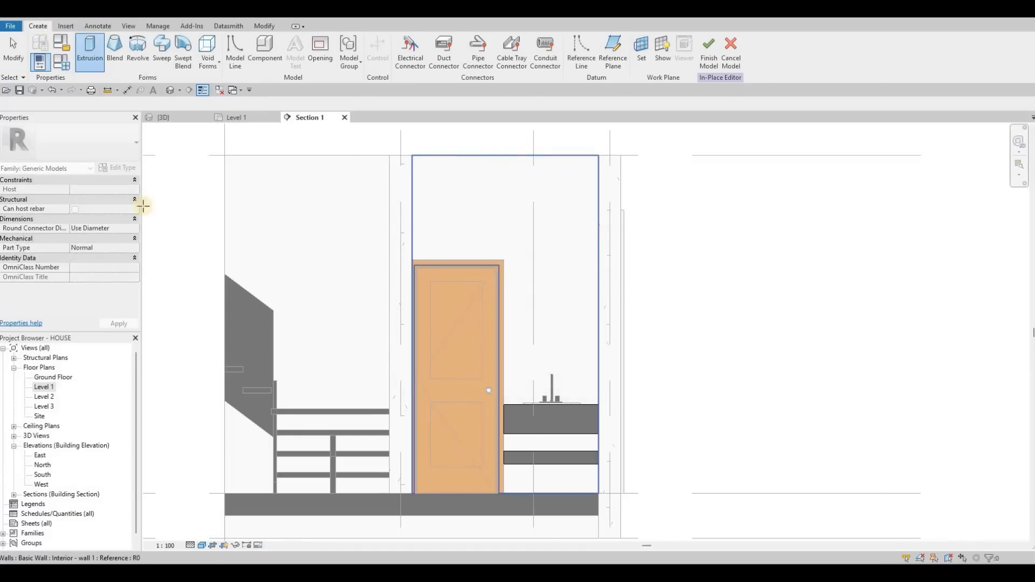
click(143, 205)
click(113, 191)
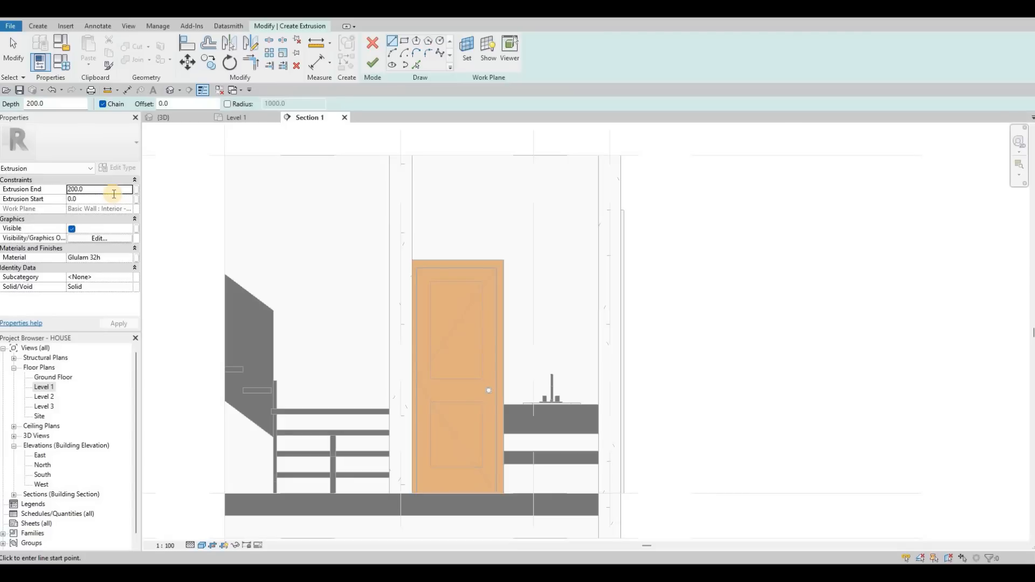
text(5)
key(Return)
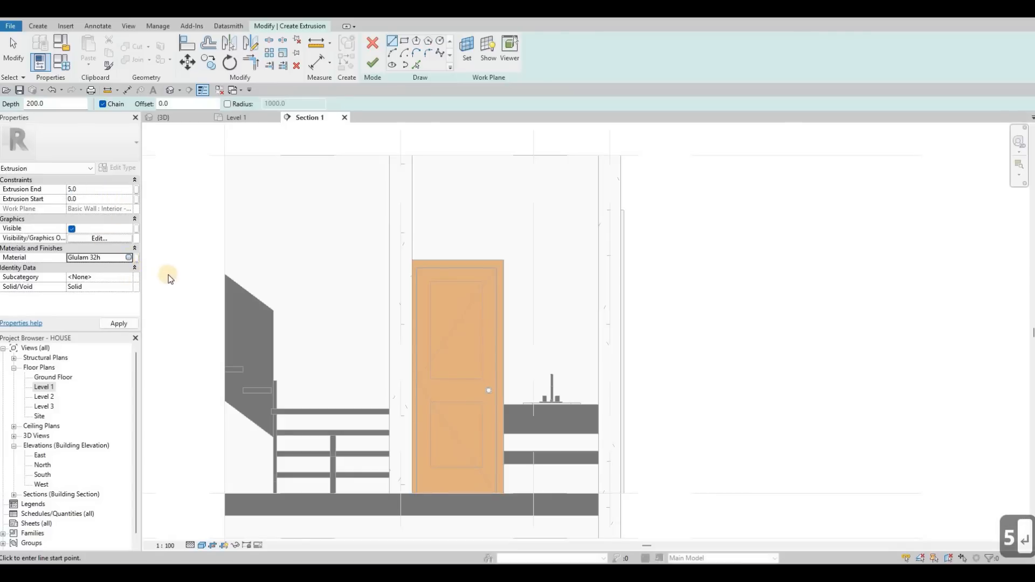
Set the extrusion's material to Travertine, adding it from the AEC Stone library.
click(128, 257)
scroll(160, 294, down, 3)
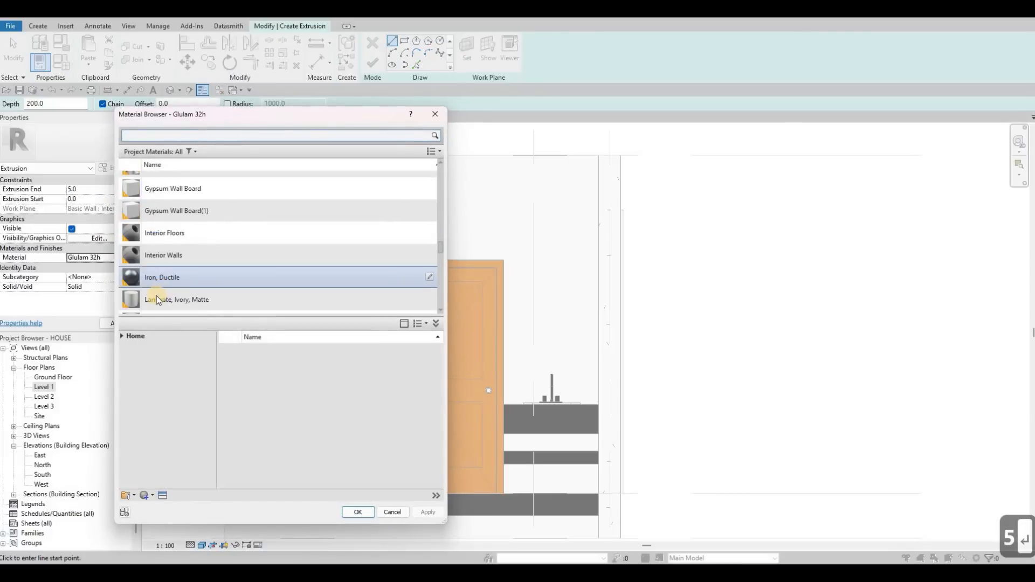
scroll(156, 296, down, 3)
click(121, 336)
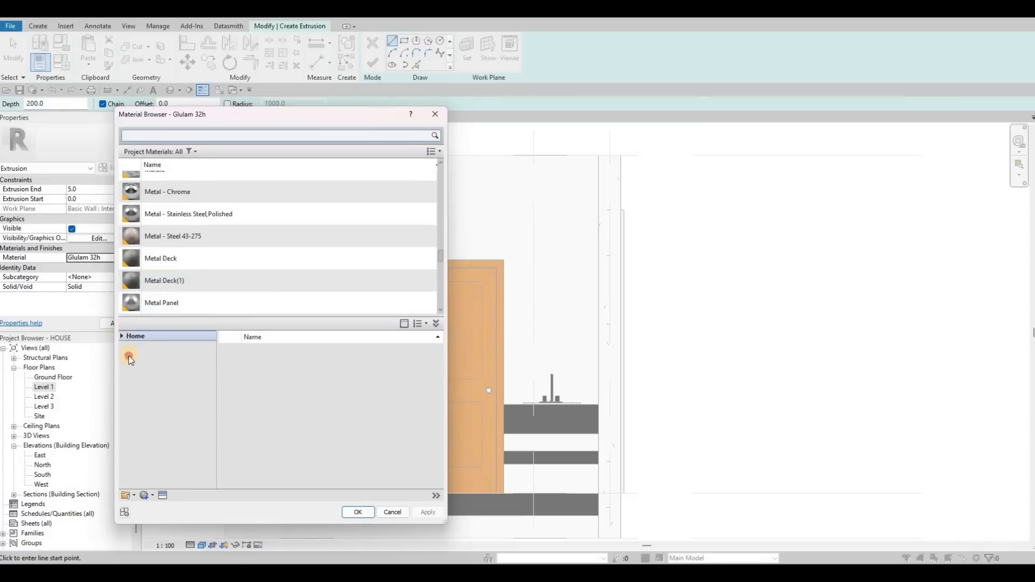
scroll(159, 457, down, 2)
click(159, 458)
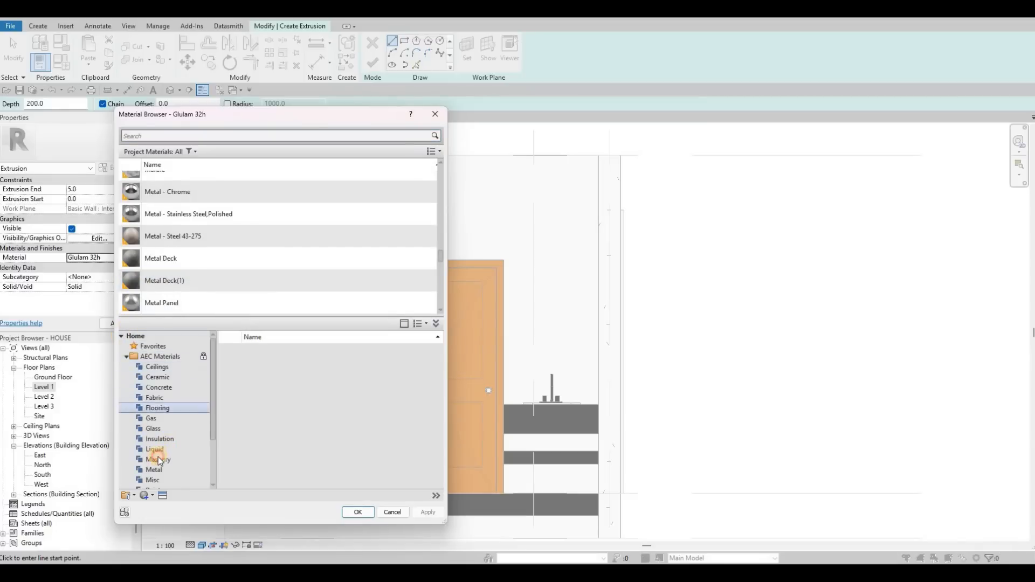
click(333, 424)
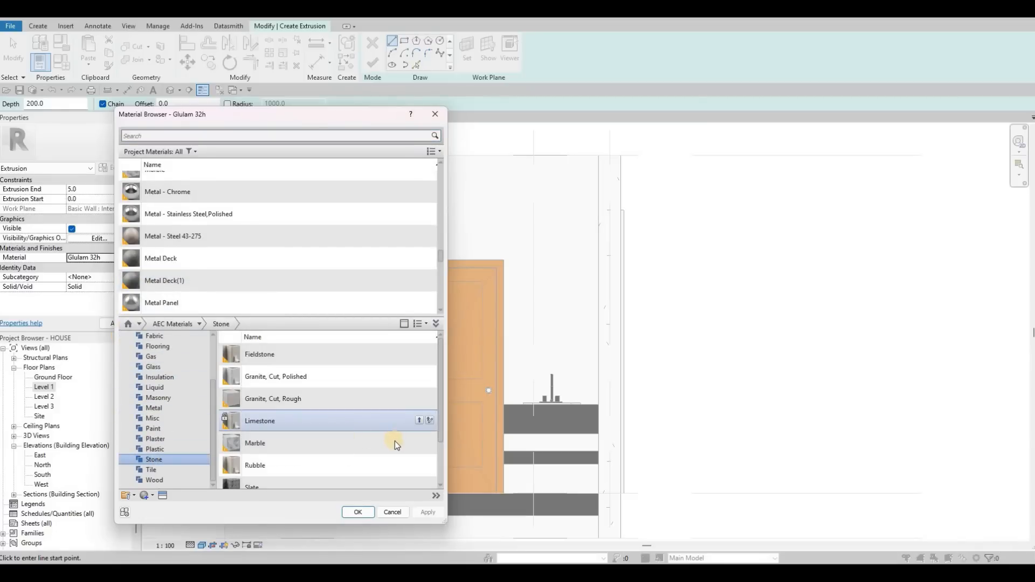
click(419, 421)
click(573, 304)
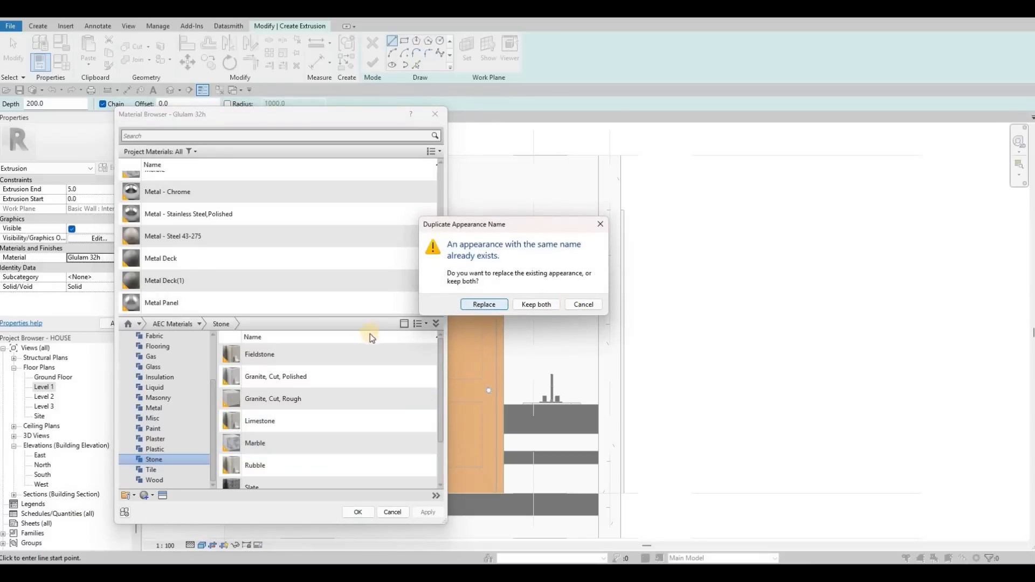
scroll(404, 473, down, 1)
click(406, 451)
click(419, 477)
click(432, 508)
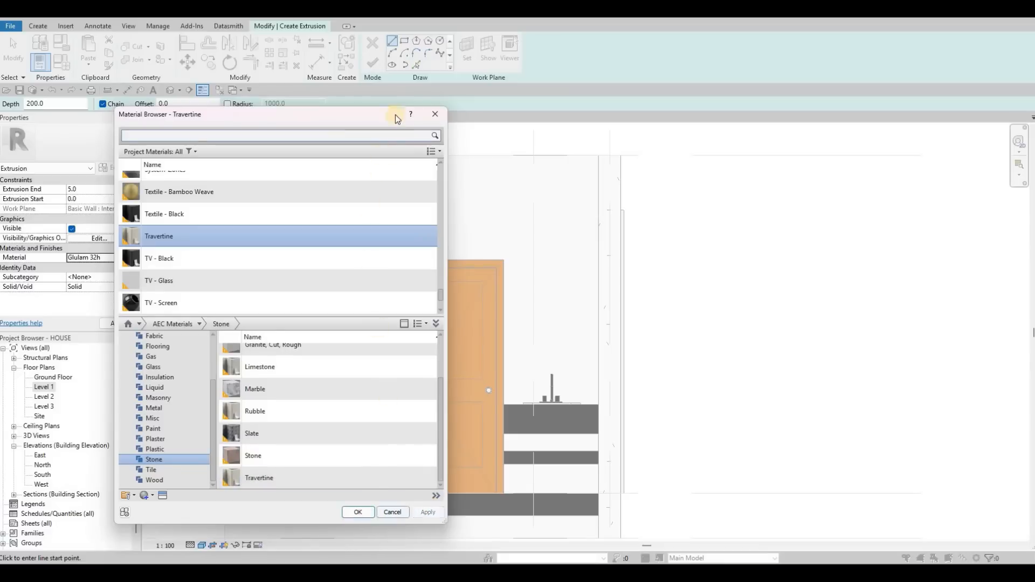
key(Return)
click(404, 42)
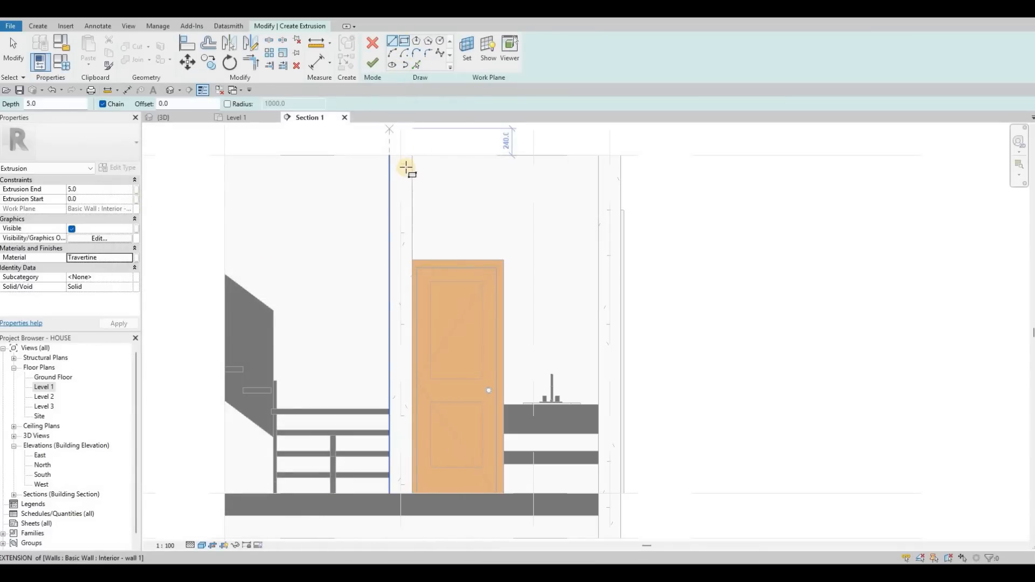
scroll(425, 142, up, 3)
click(405, 163)
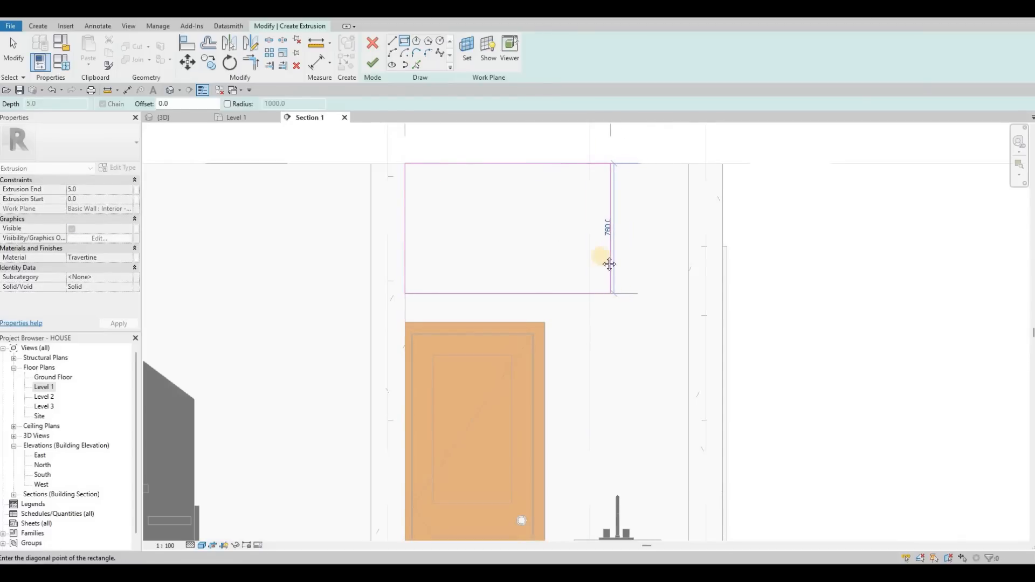
scroll(596, 268, down, 2)
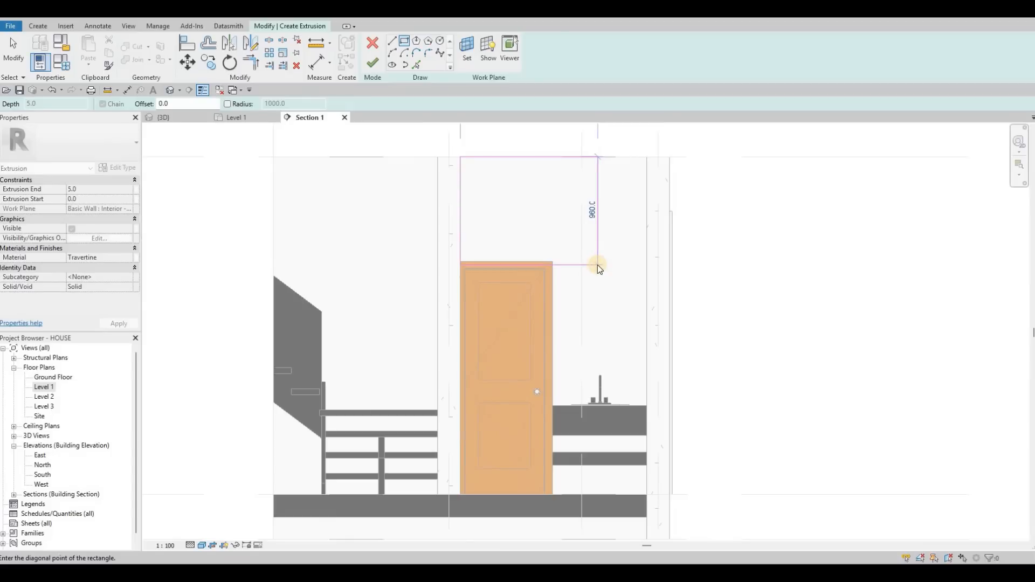
key(Escape)
scroll(567, 149, up, 2)
key(Escape)
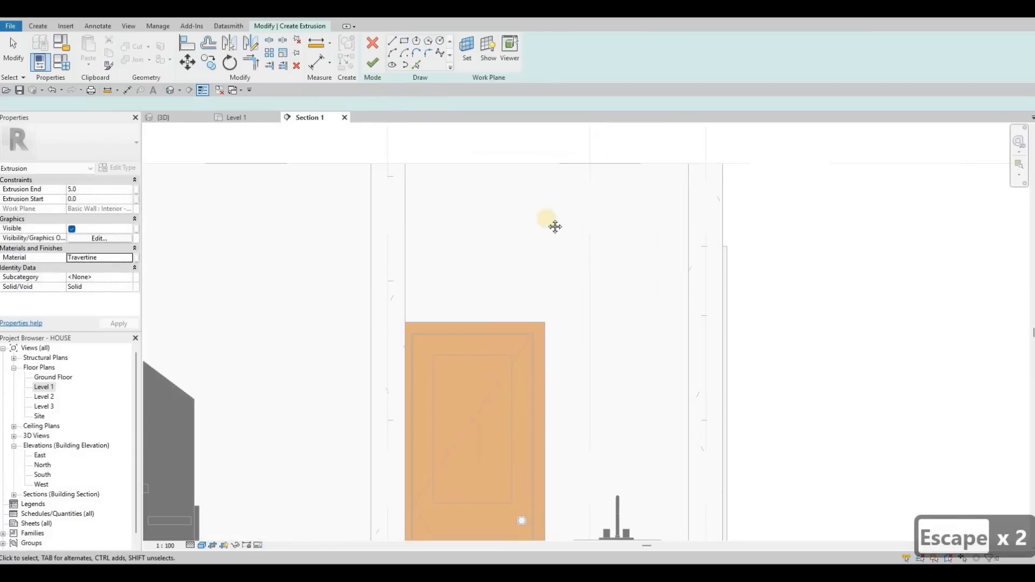
scroll(164, 236, down, 2)
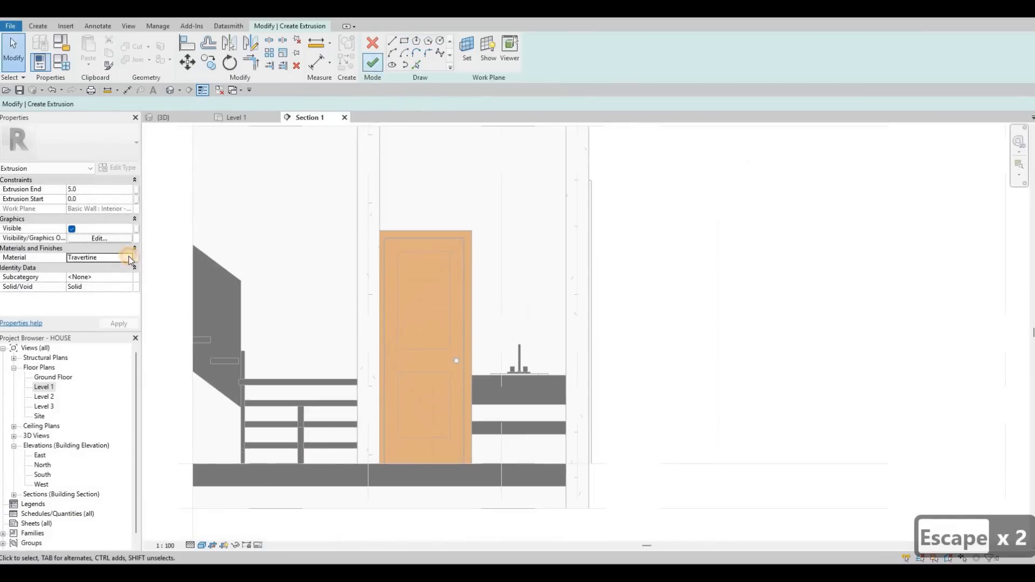
Change the extrusion's material to Mirror by searching the material browser for mirro.
click(130, 259)
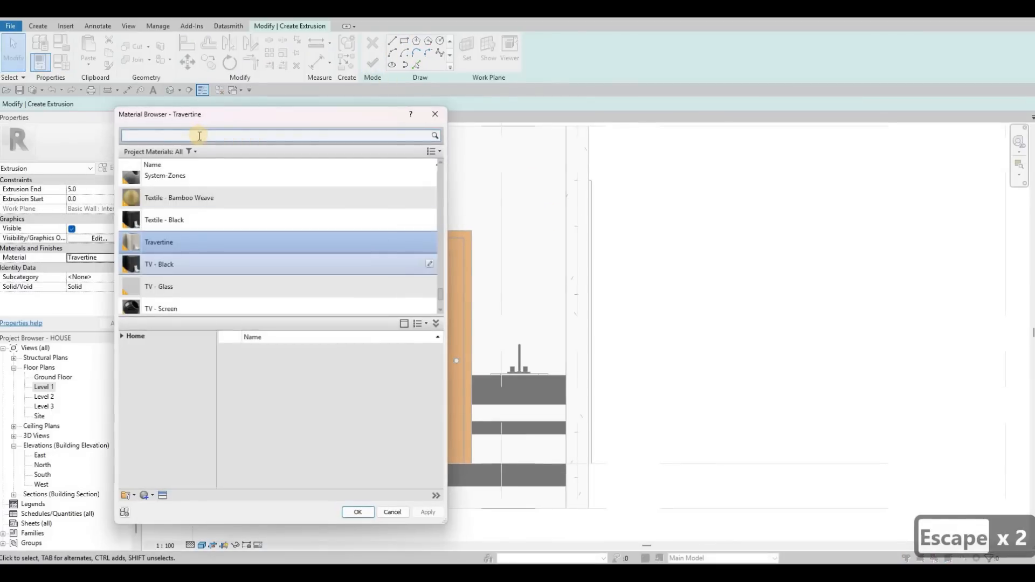
click(198, 136)
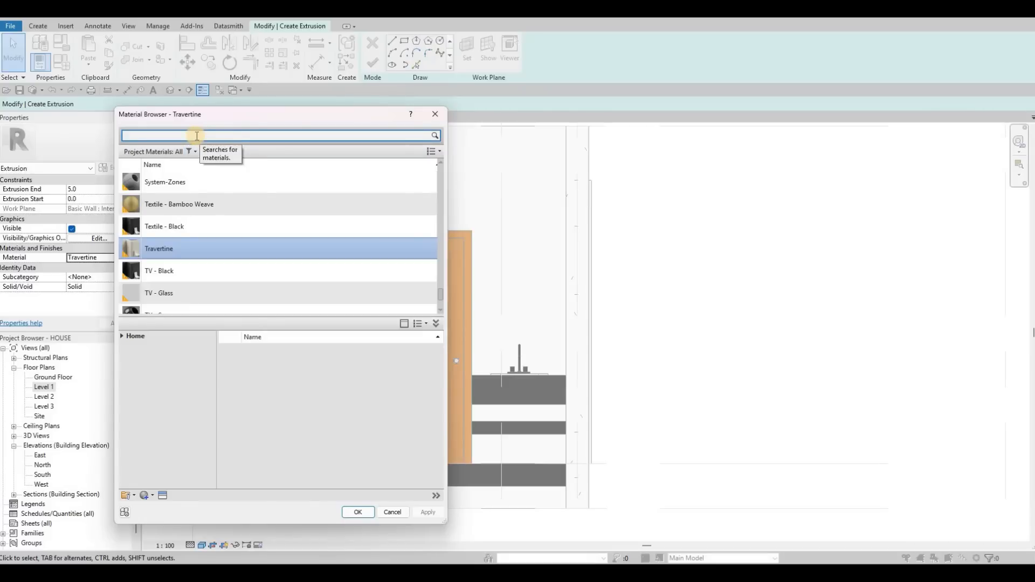
text(mi)
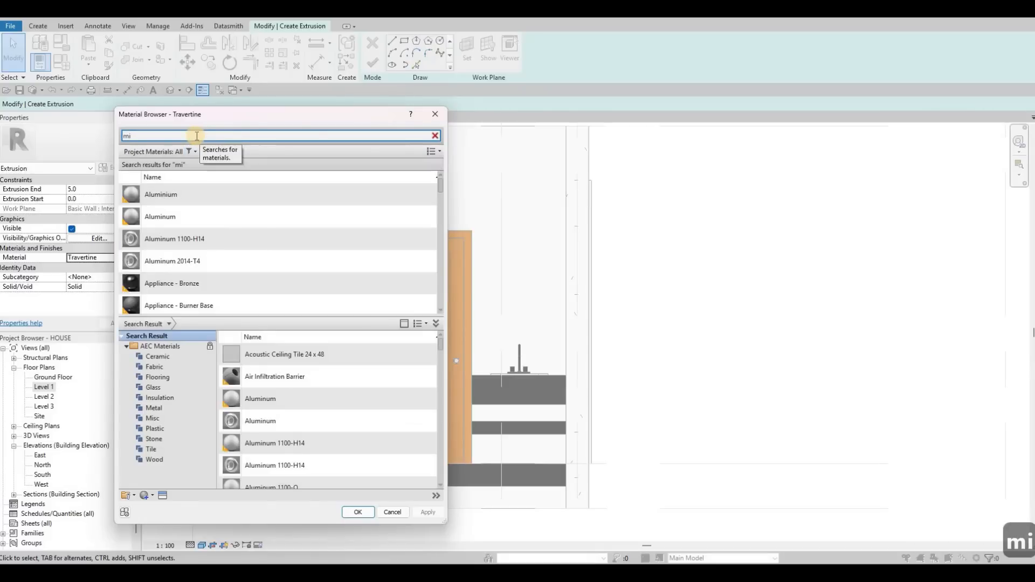
text(rro)
click(256, 225)
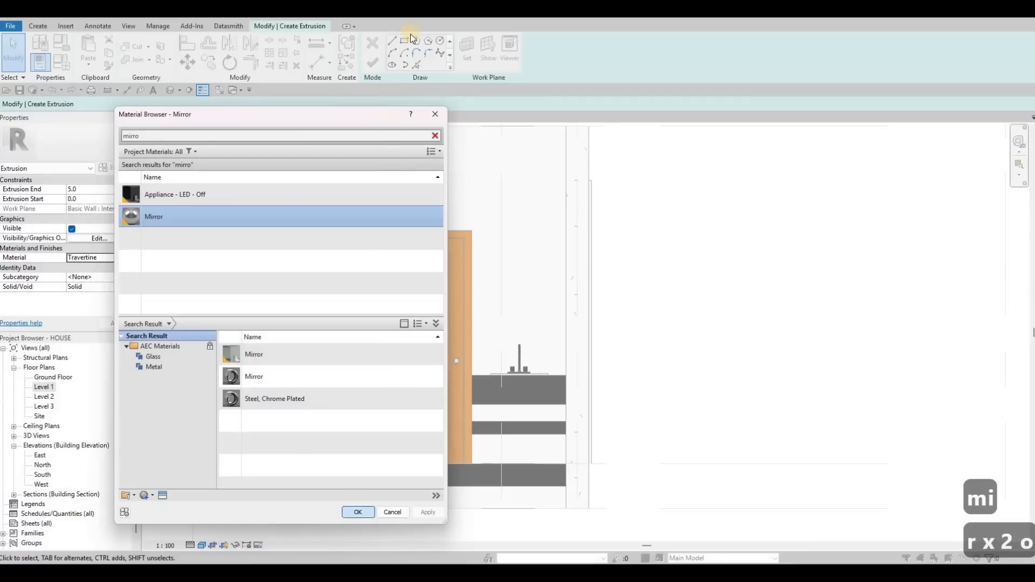
click(357, 512)
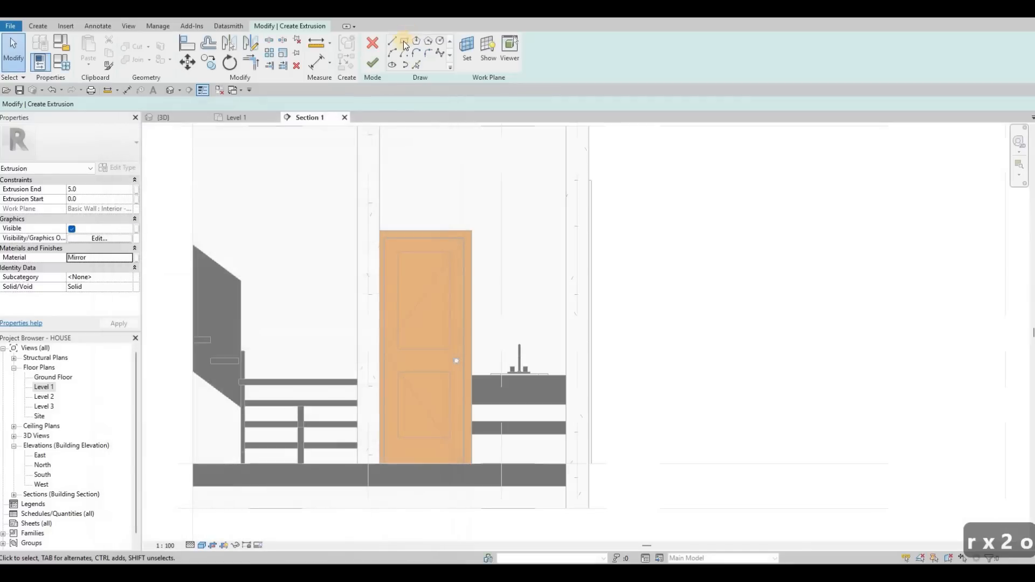
Sketch a rectangle above the sink and lower its top edge, making it about 558 × 880 mm.
scroll(555, 217, up, 2)
click(552, 222)
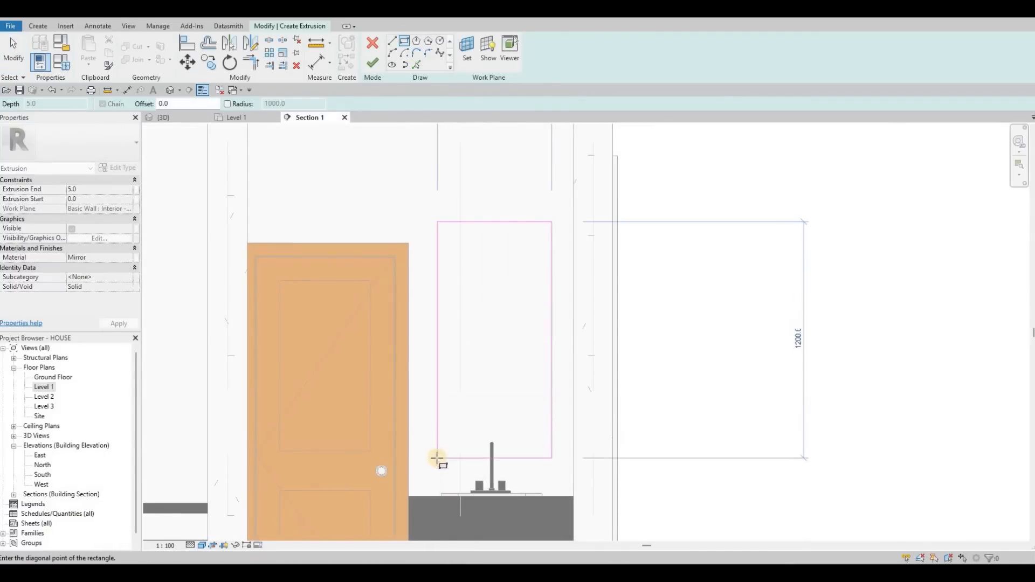
click(438, 460)
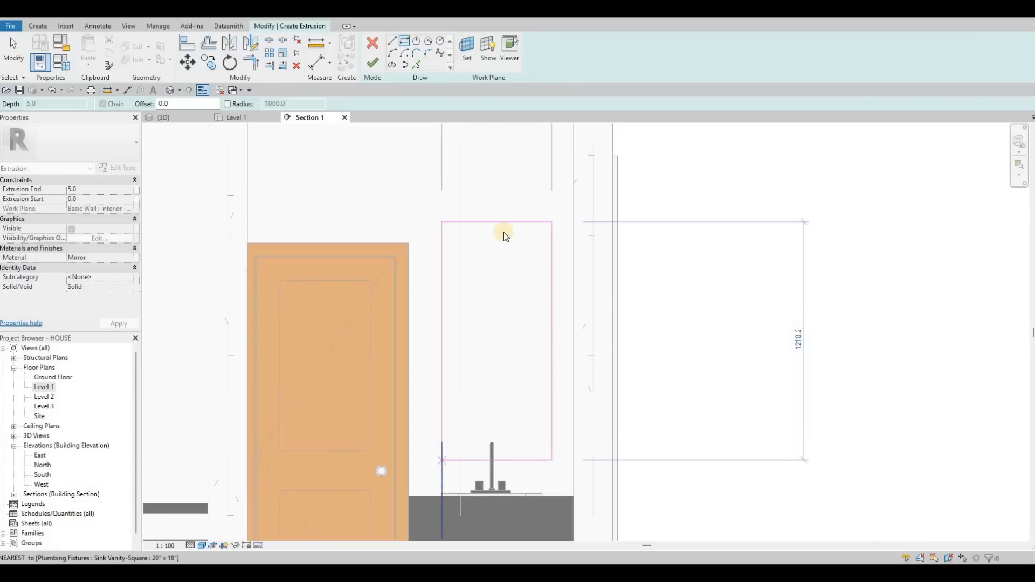
key(Escape)
key(Escape)
key(Escape)
drag(512, 227, 516, 292)
Nudge the rectangle's left edge outward, widening it to about 588 mm.
drag(484, 340, 444, 317)
key(Escape)
key(Escape)
click(451, 317)
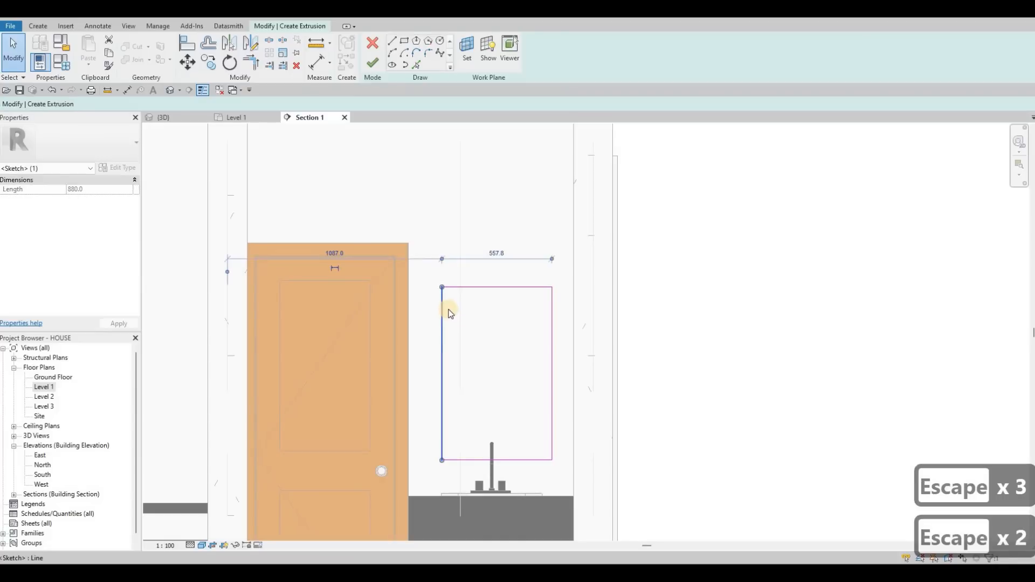
key(Left)
key(Left)
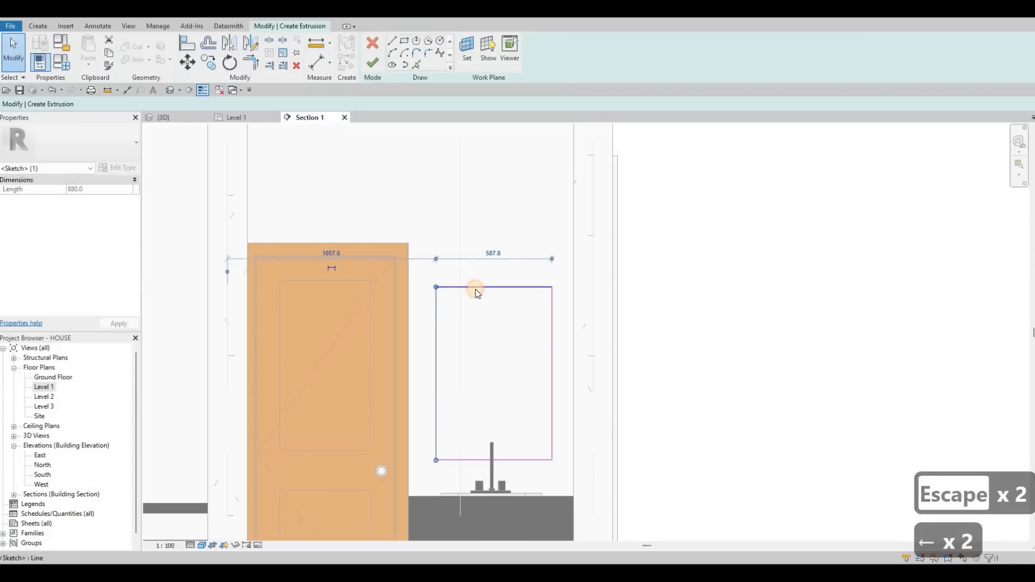
Finish the mirror extrusion sketch above the vanity.
click(490, 286)
scroll(530, 280, down, 1)
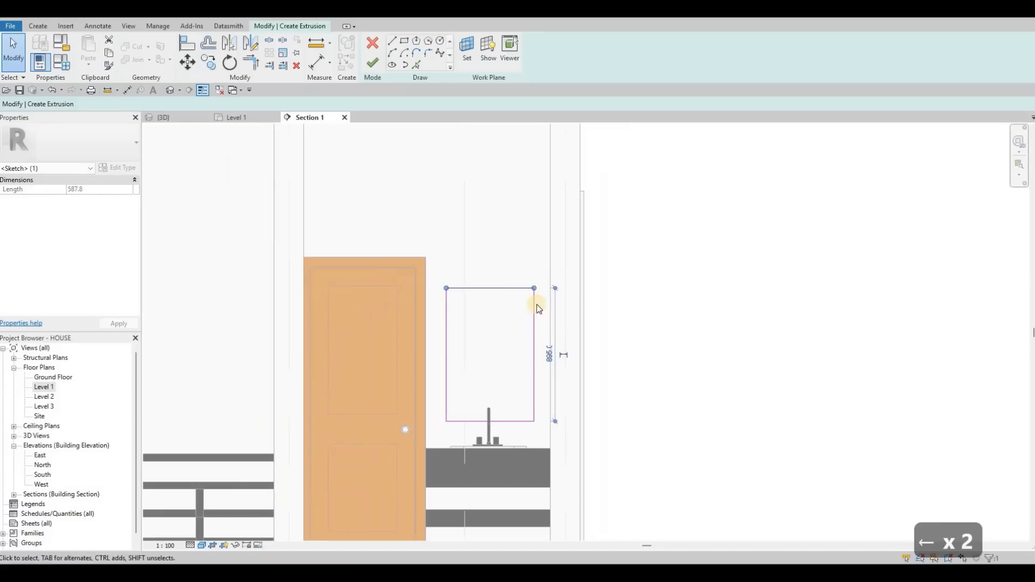
scroll(513, 330, up, 1)
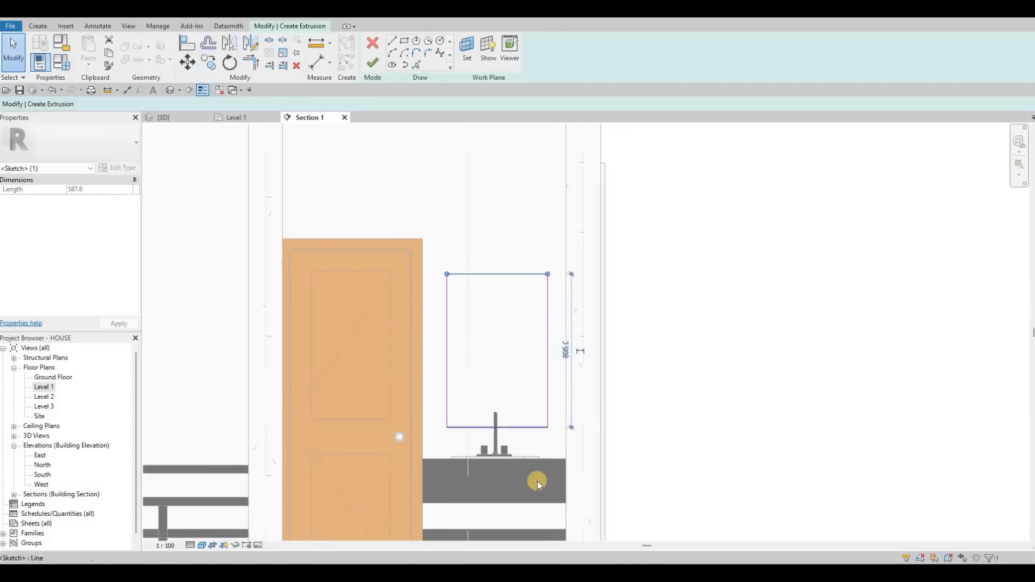
middle_drag(358, 141, 369, 57)
scroll(368, 59, down, 1)
click(370, 63)
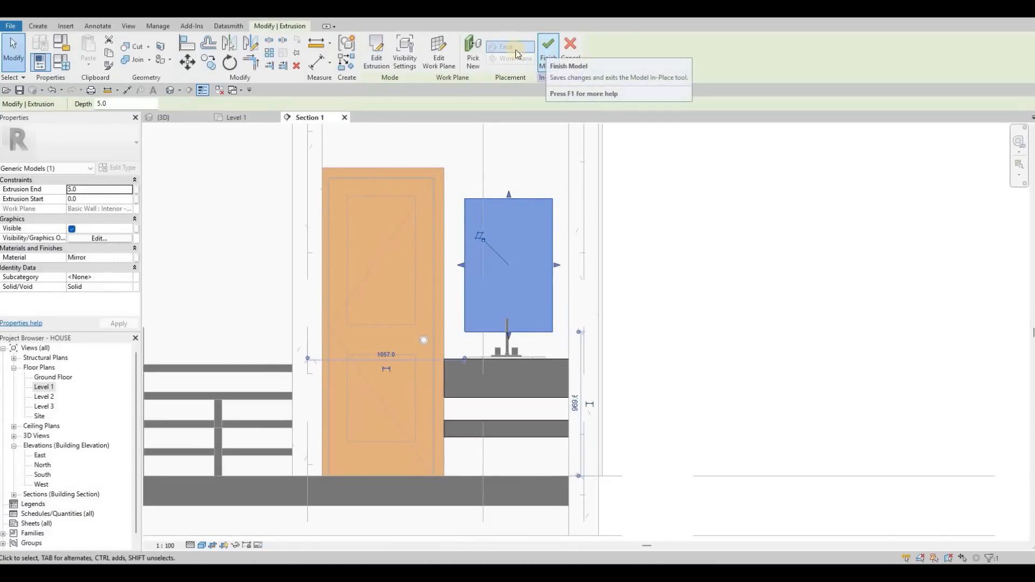
key(Escape)
key(Escape)
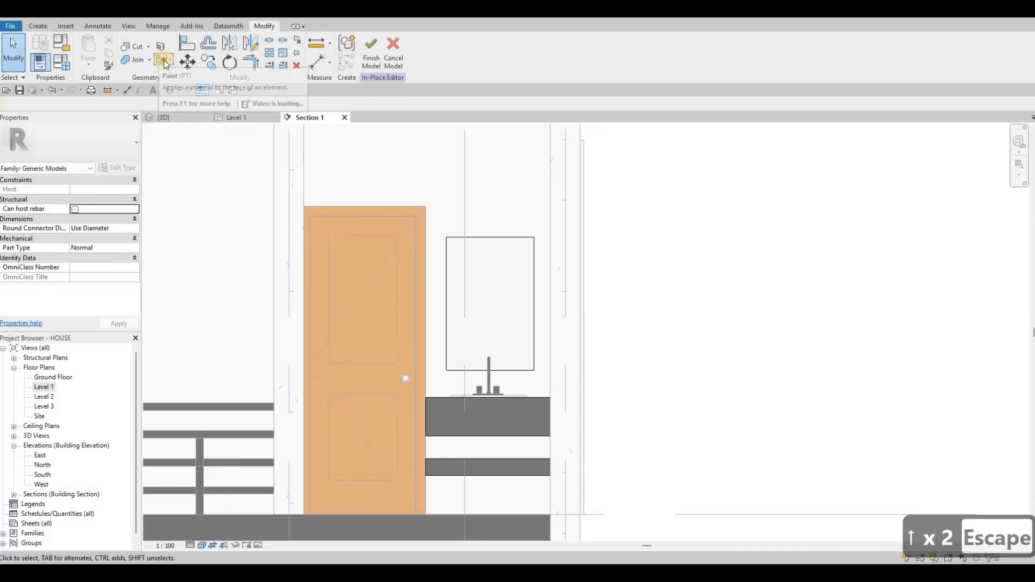
Paint the wall behind the vanity with the Roofing, EPDM Membrane material.
key(p)
key(t)
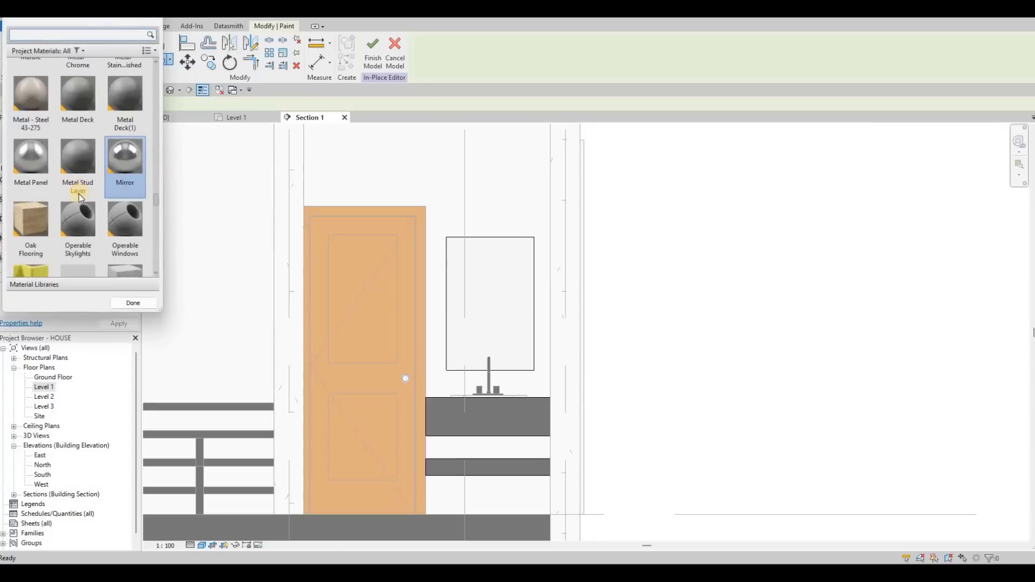
scroll(92, 213, down, 3)
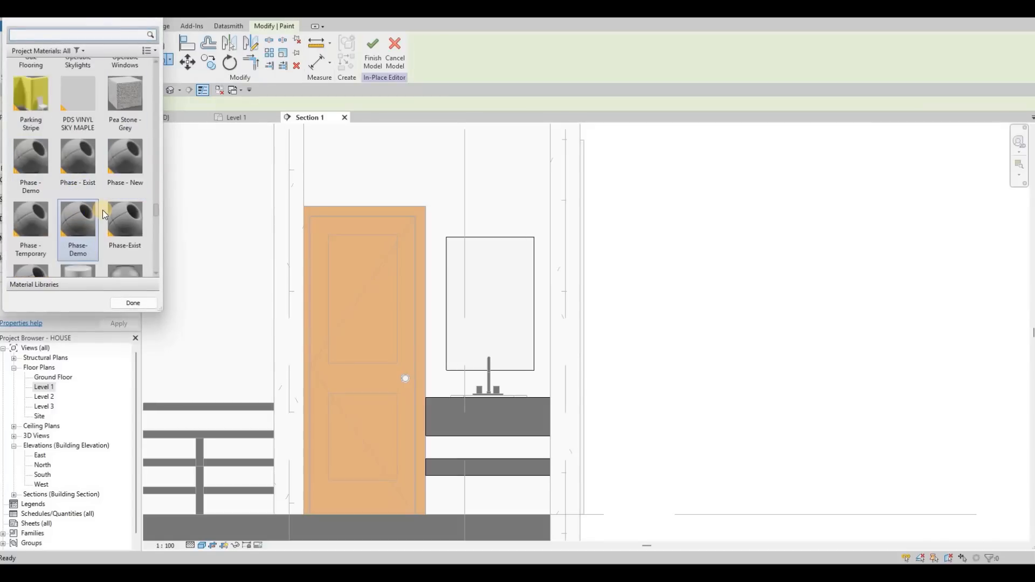
scroll(145, 220, down, 3)
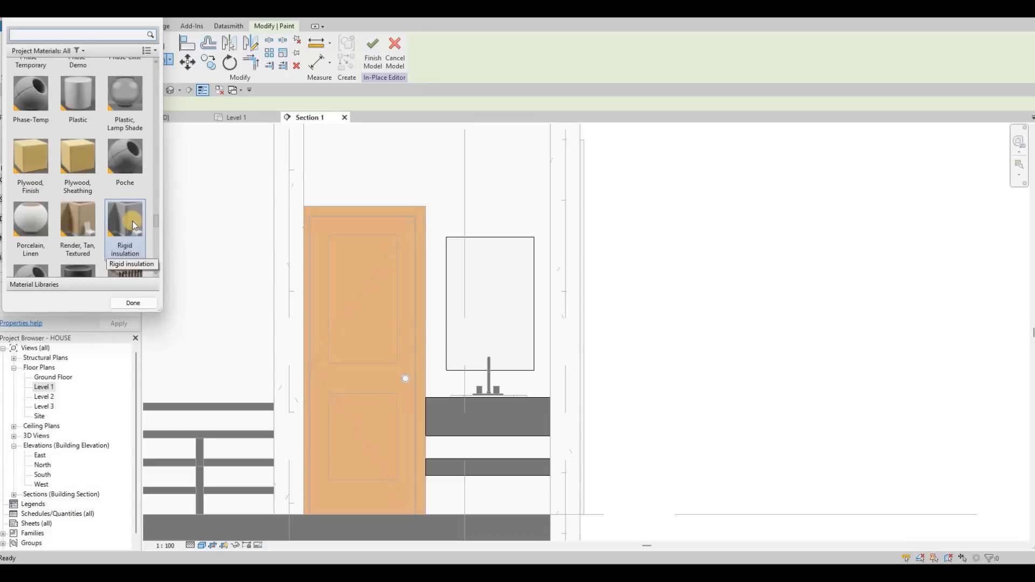
scroll(133, 215, down, 3)
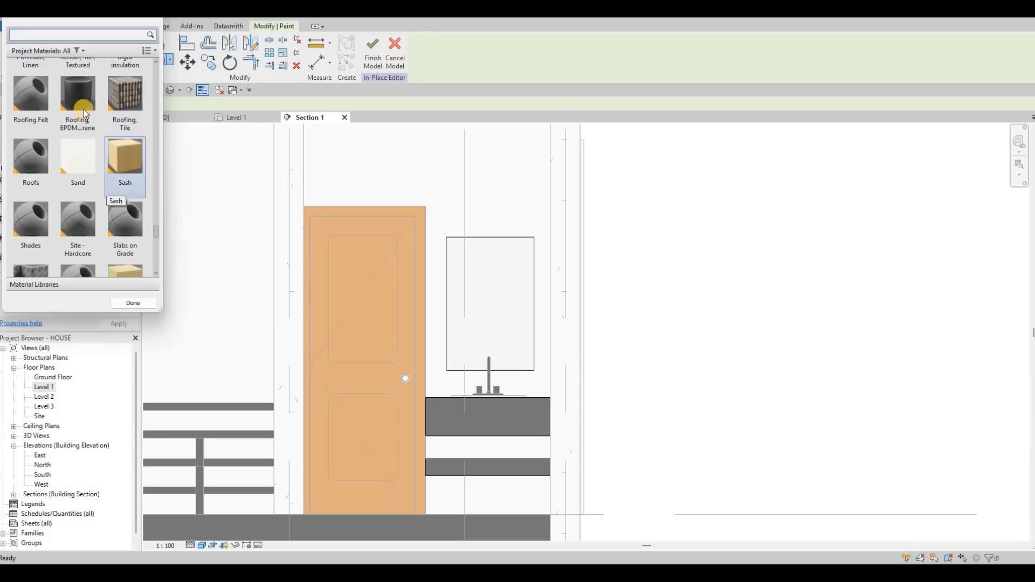
click(83, 112)
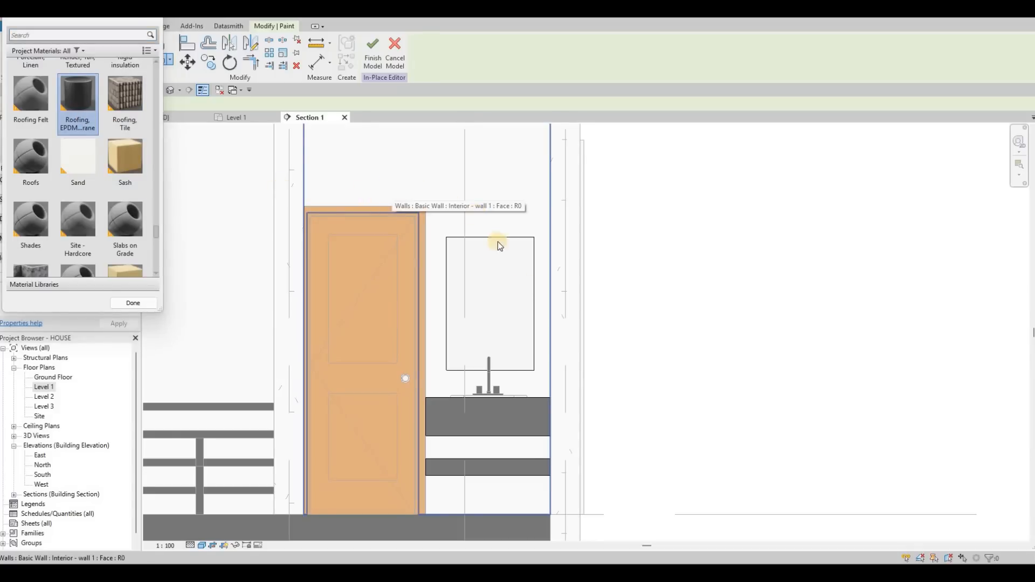
click(531, 354)
key(Escape)
key(Escape)
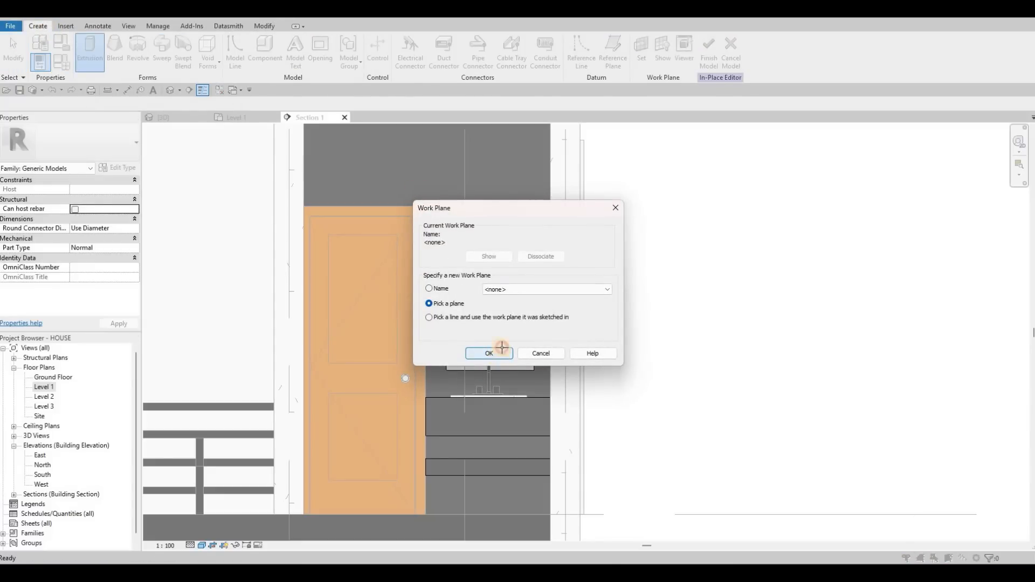
Confirm the picked work plane for a new extrusion and set its material to Glass, White, High Luminance by searching lumina.
key(Return)
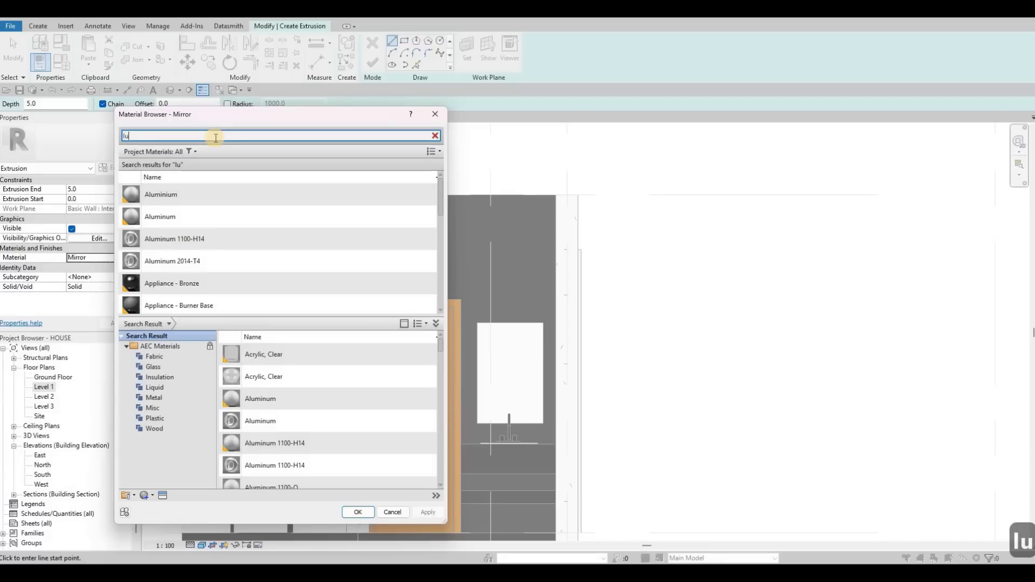
text(m)
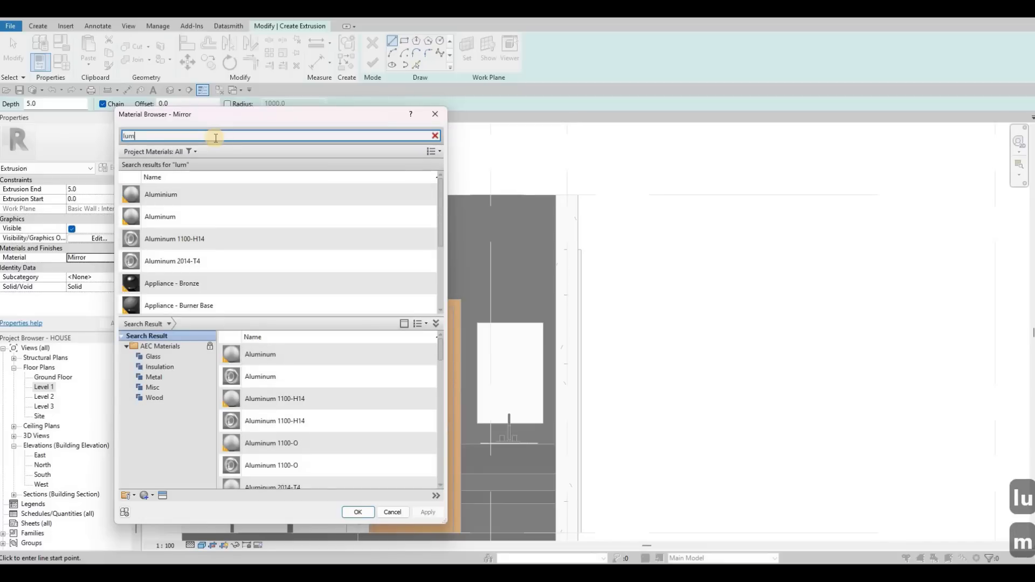
text(ina)
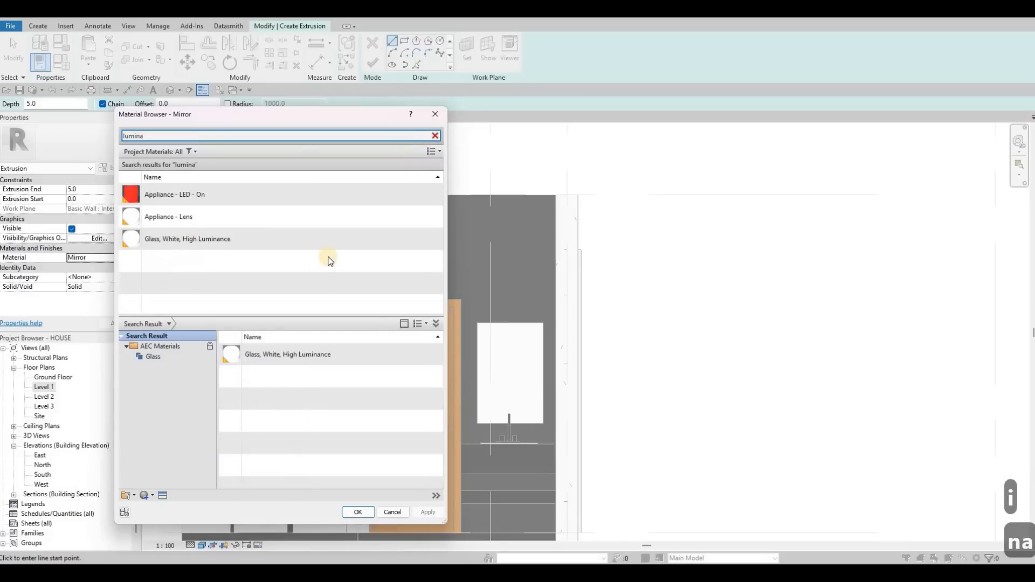
click(326, 249)
click(354, 512)
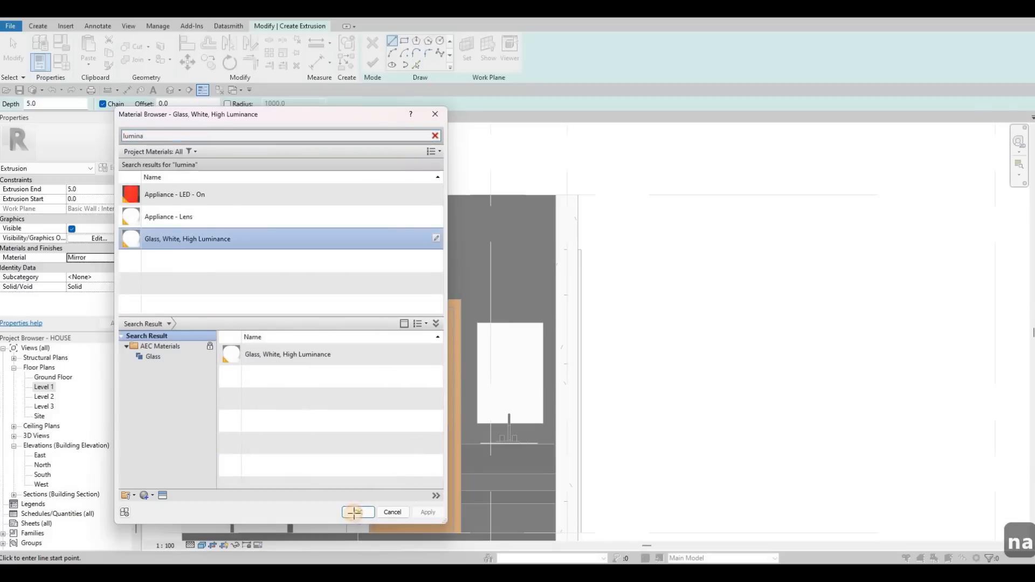
Sketch two thin horizontal rectangles spanning the vanity's full width with the Rectangle tool.
click(404, 41)
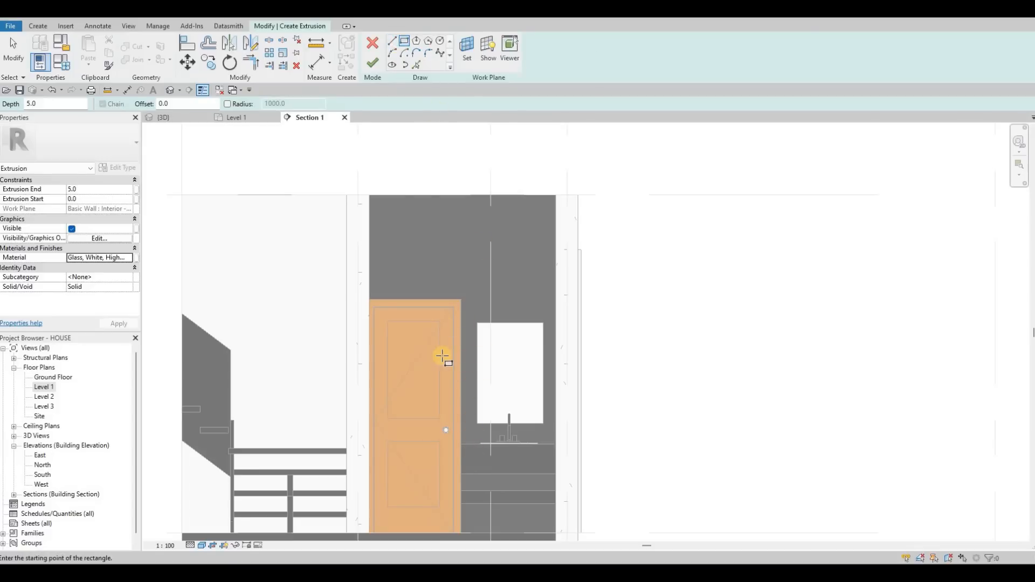
scroll(431, 359, up, 5)
middle_drag(458, 514, 435, 359)
scroll(439, 356, up, 3)
click(414, 354)
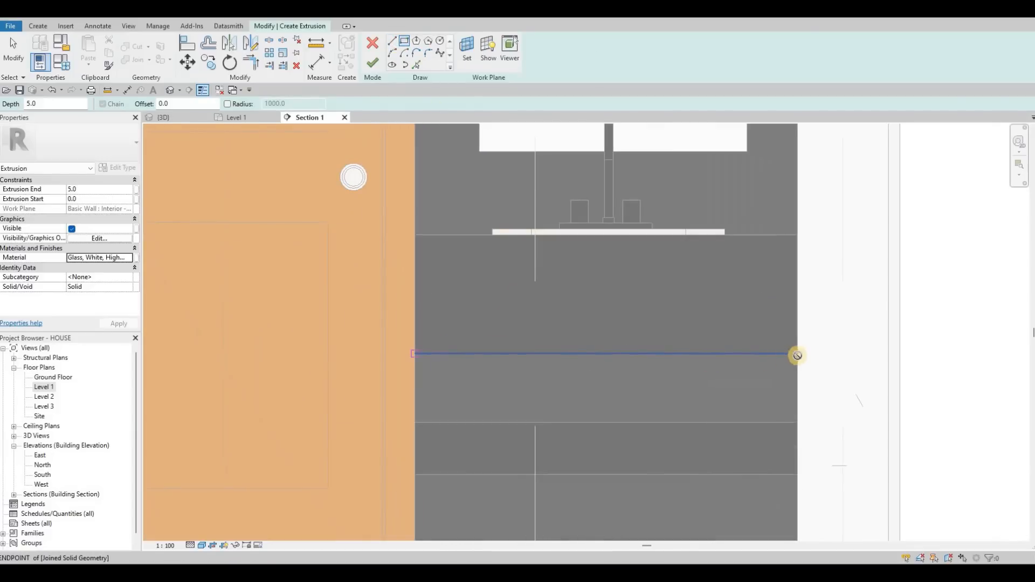
middle_drag(651, 317, 498, 328)
scroll(342, 388, up, 3)
click(220, 366)
scroll(275, 511, down, 1)
middle_drag(275, 512, 181, 355)
scroll(712, 334, down, 1)
click(650, 370)
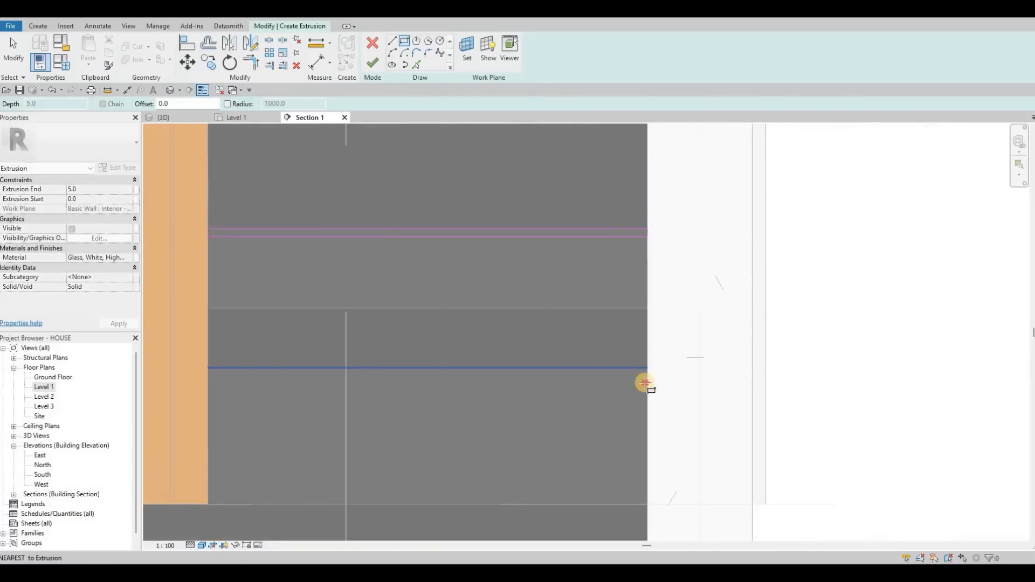
click(623, 385)
key(Escape)
key(Escape)
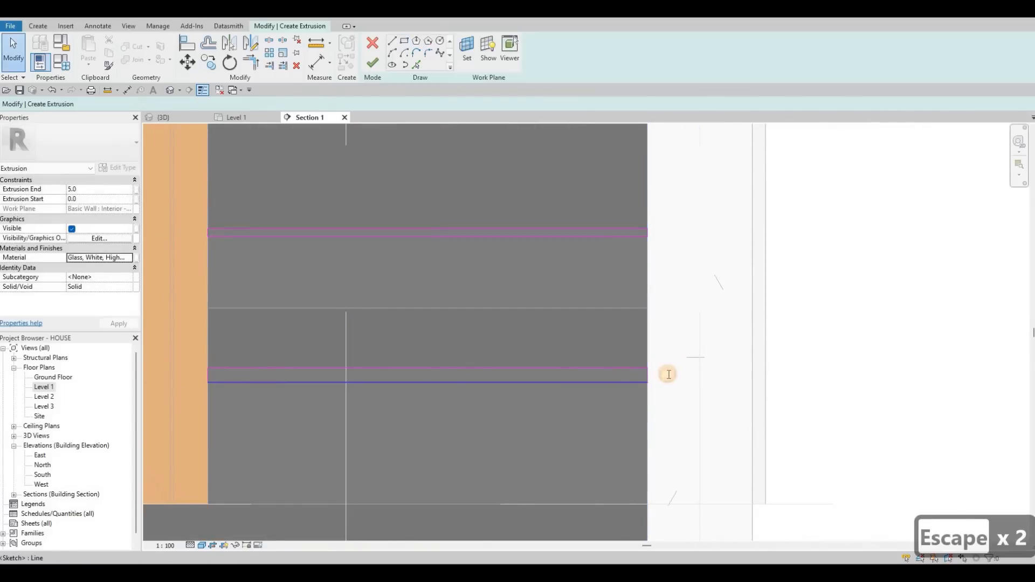
Set both strips' heights to 5 mm and finish the extrusion.
click(668, 374)
click(669, 374)
text(5)
key(Return)
click(668, 229)
click(670, 232)
text(5)
key(Return)
scroll(510, 209, down, 3)
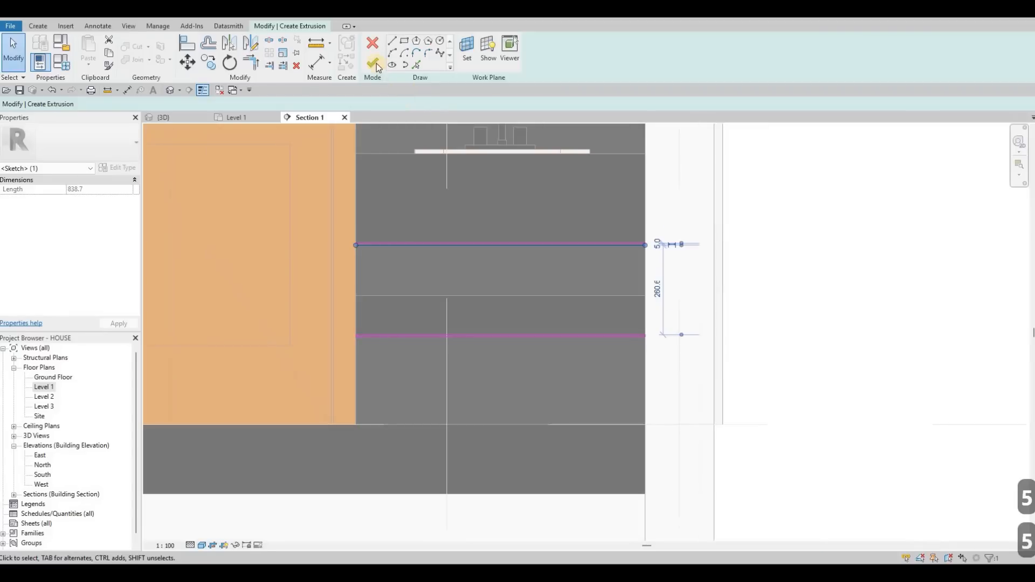
middle_drag(380, 69, 414, 111)
scroll(493, 258, down, 1)
click(372, 63)
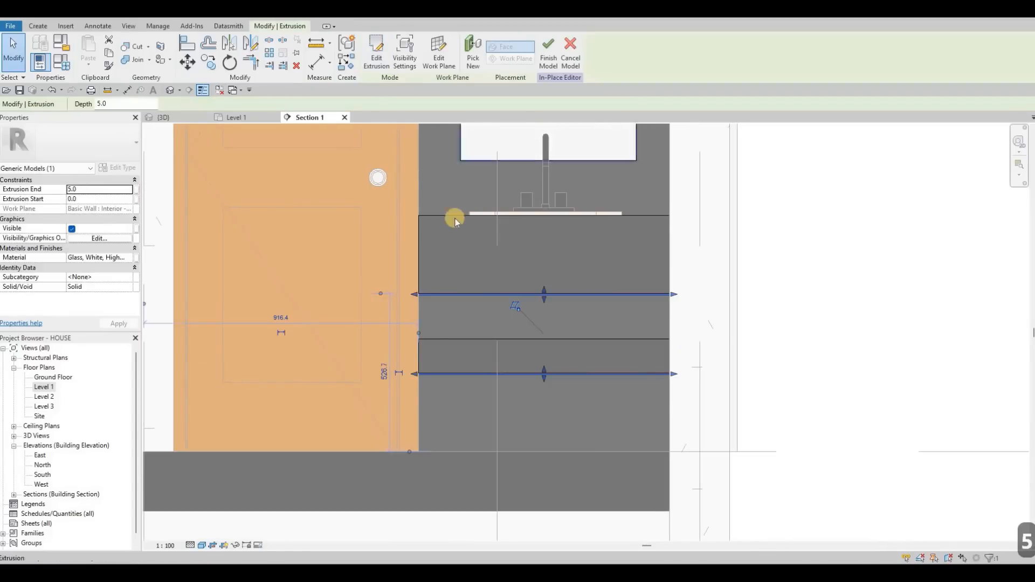
Start a sweep and pick the mirror's top edge as its path.
middle_drag(454, 217, 480, 298)
middle_drag(235, 143, 237, 196)
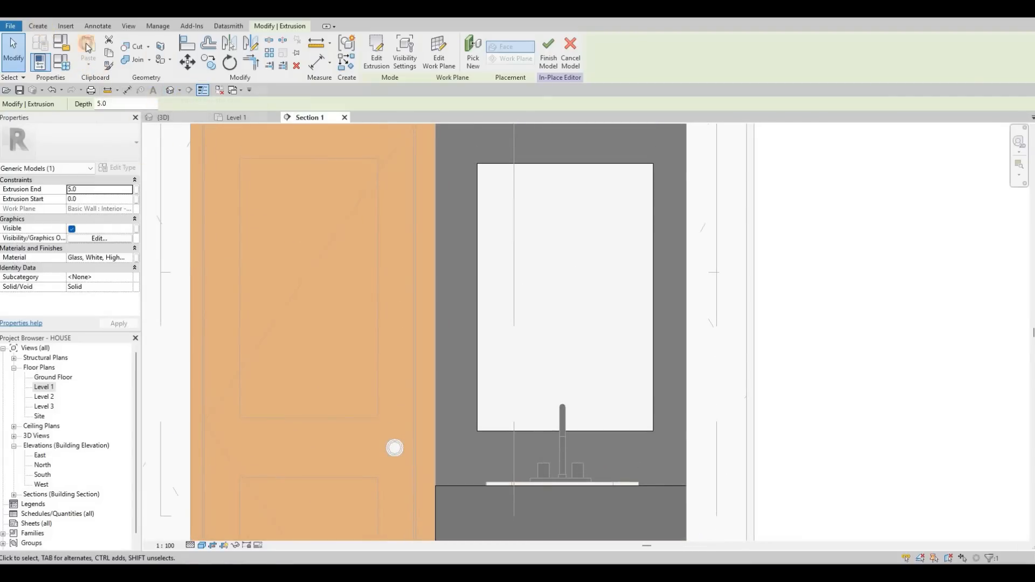
click(38, 25)
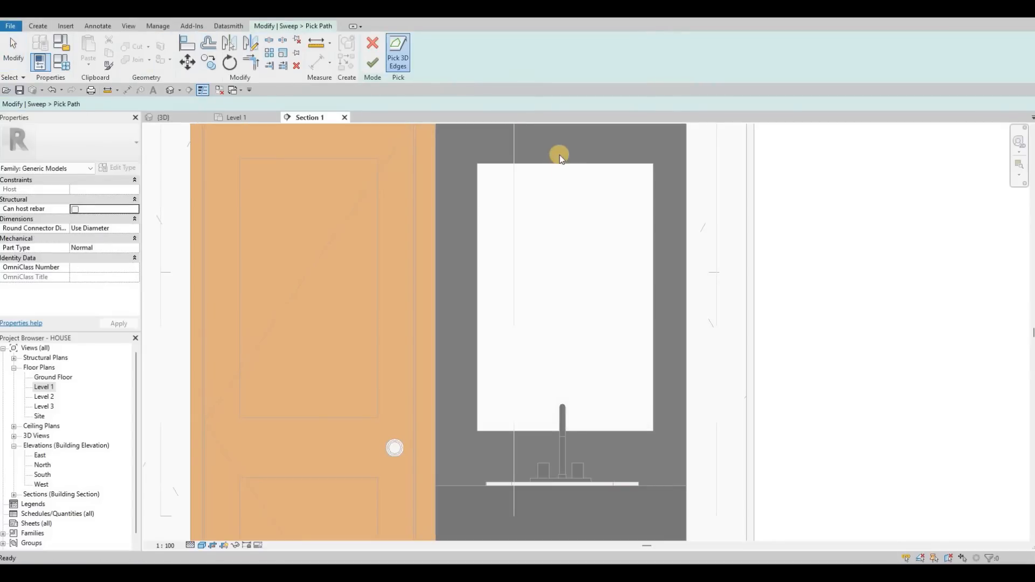
scroll(563, 162, up, 2)
click(720, 203)
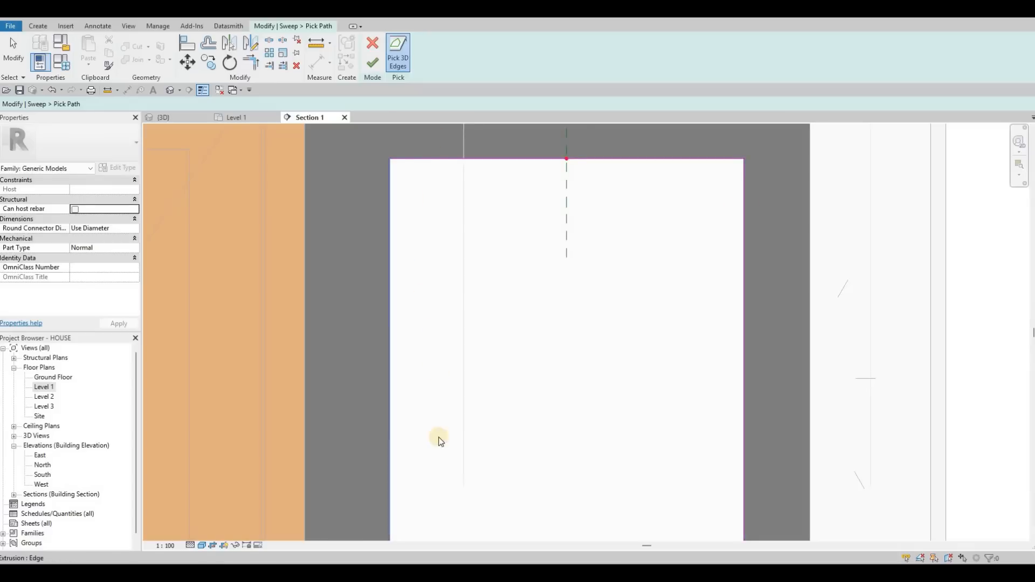
scroll(442, 487, down, 1)
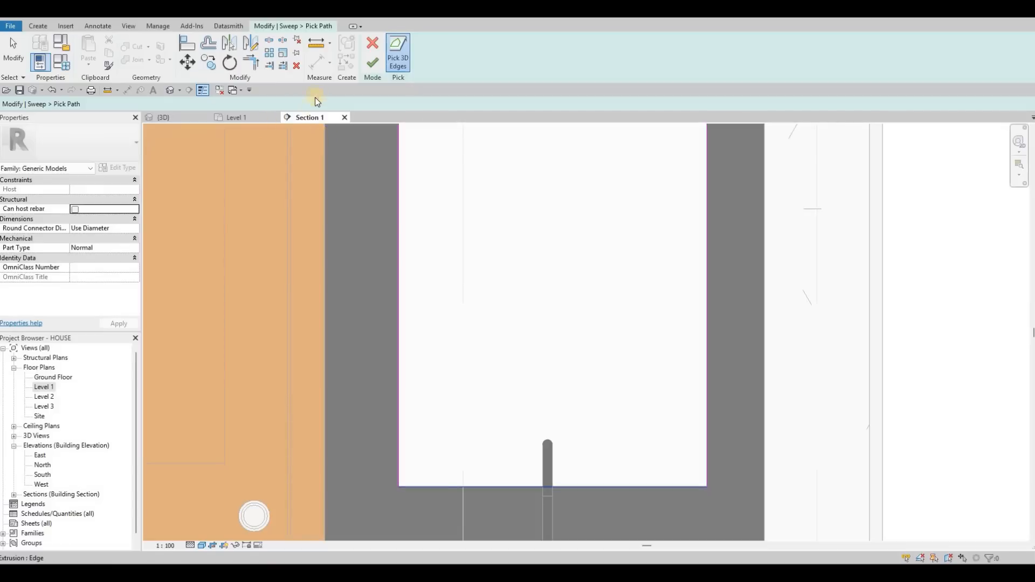
click(192, 118)
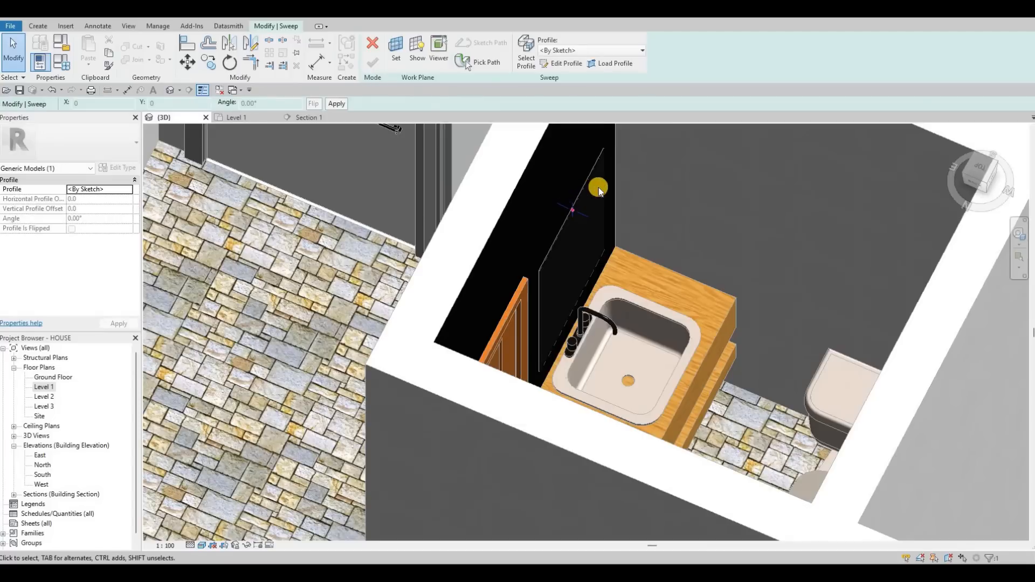
Edit the sweep profile, sketching a small rectangle at the path point and nudging it outward.
middle_drag(596, 199, 595, 184)
scroll(587, 189, up, 7)
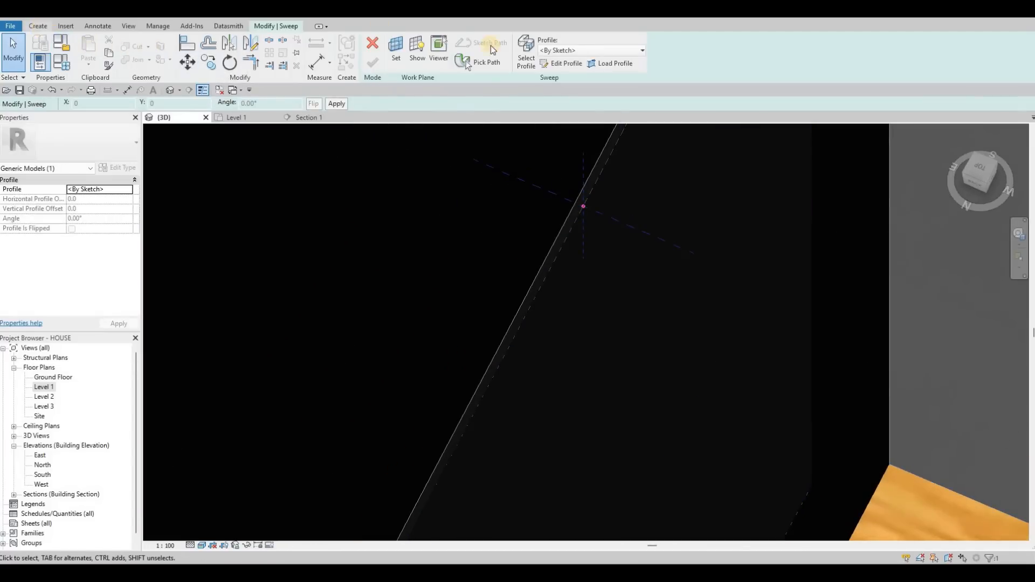
click(550, 65)
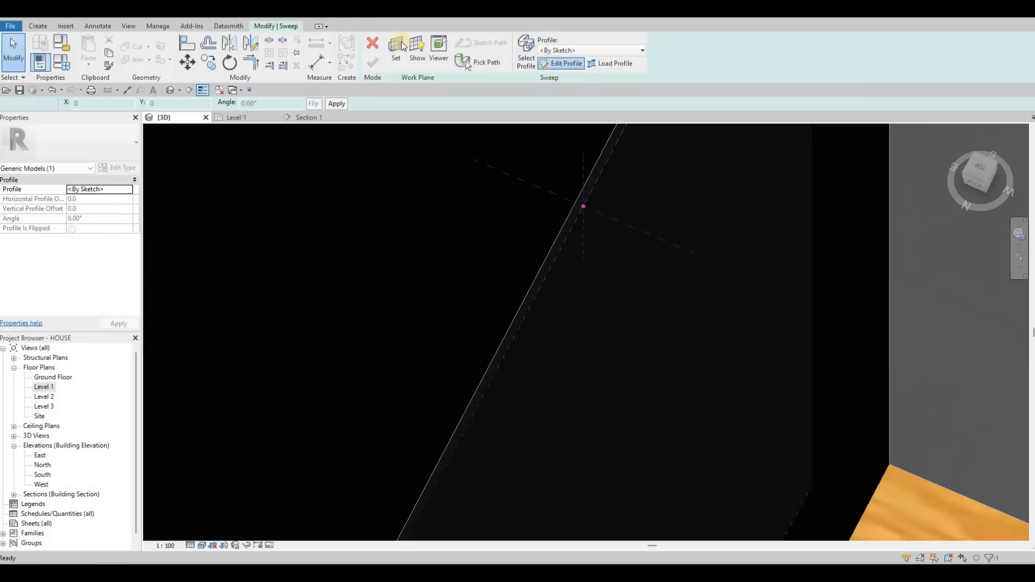
scroll(564, 193, up, 3)
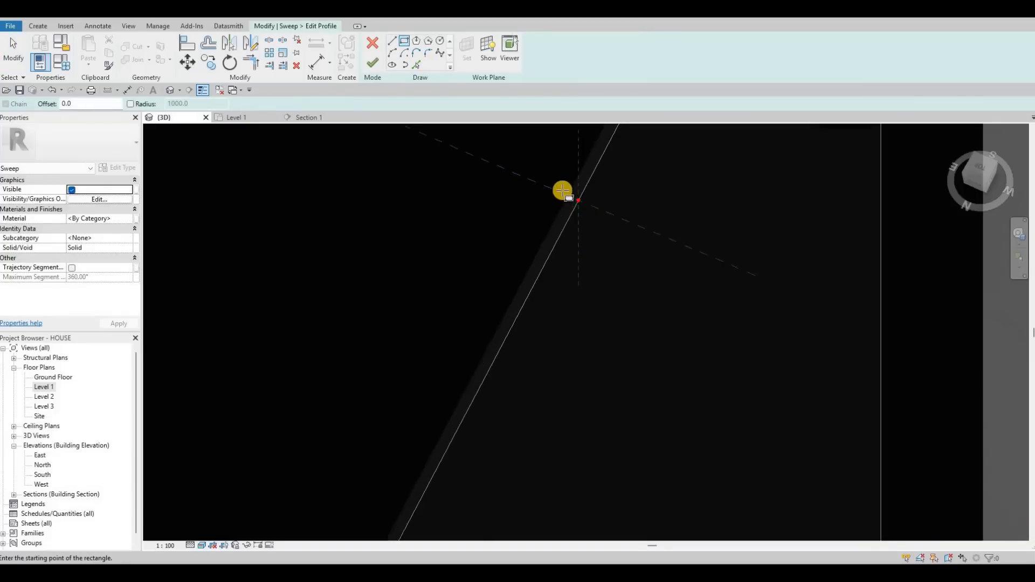
click(559, 188)
click(531, 172)
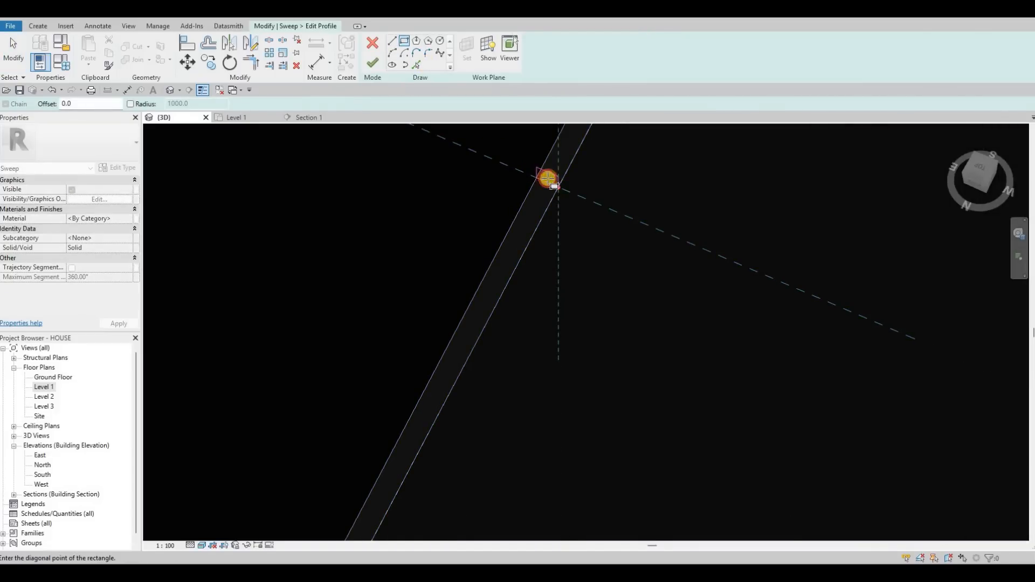
click(537, 172)
scroll(542, 176, up, 2)
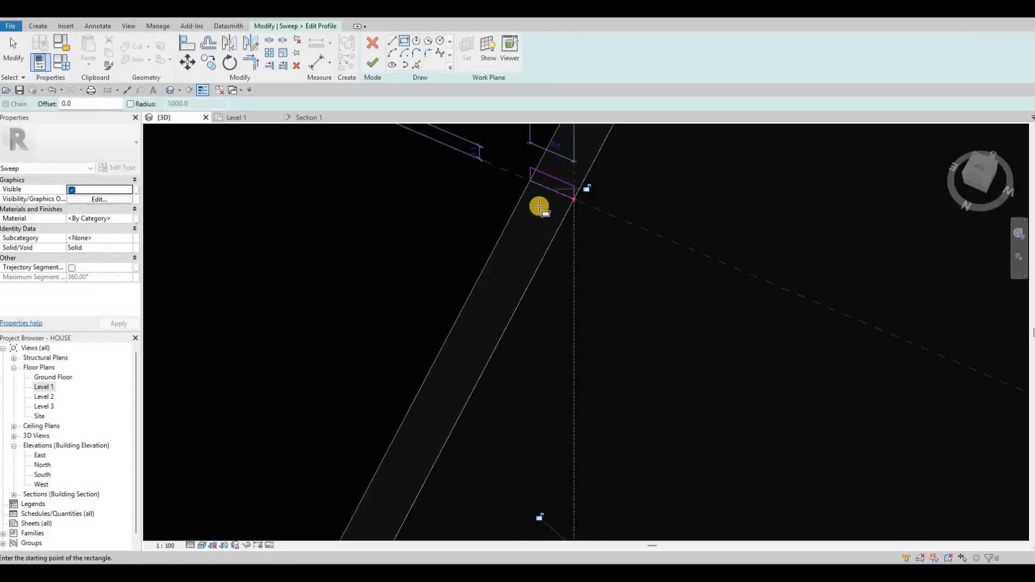
key(Escape)
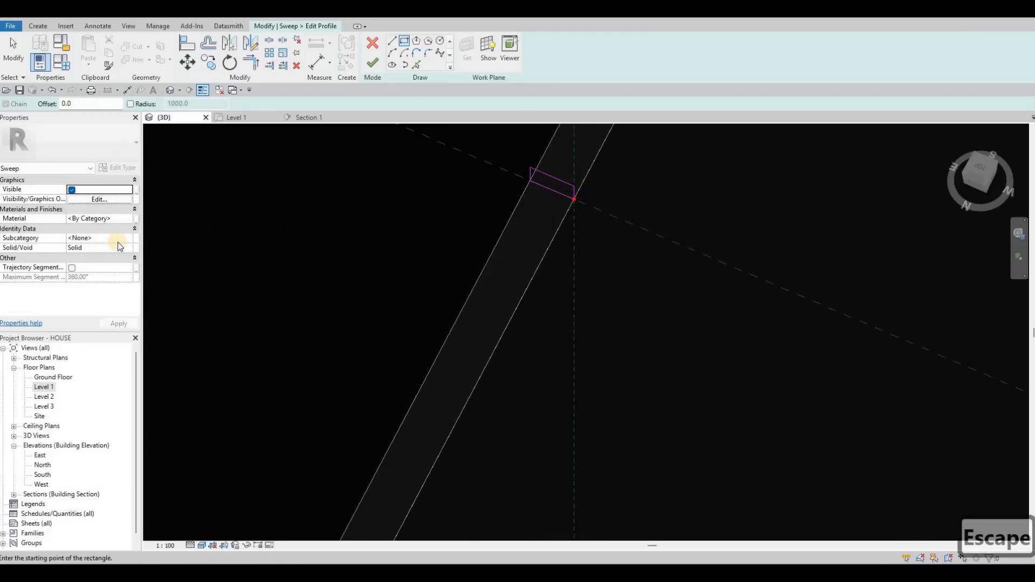
key(Escape)
scroll(574, 193, up, 2)
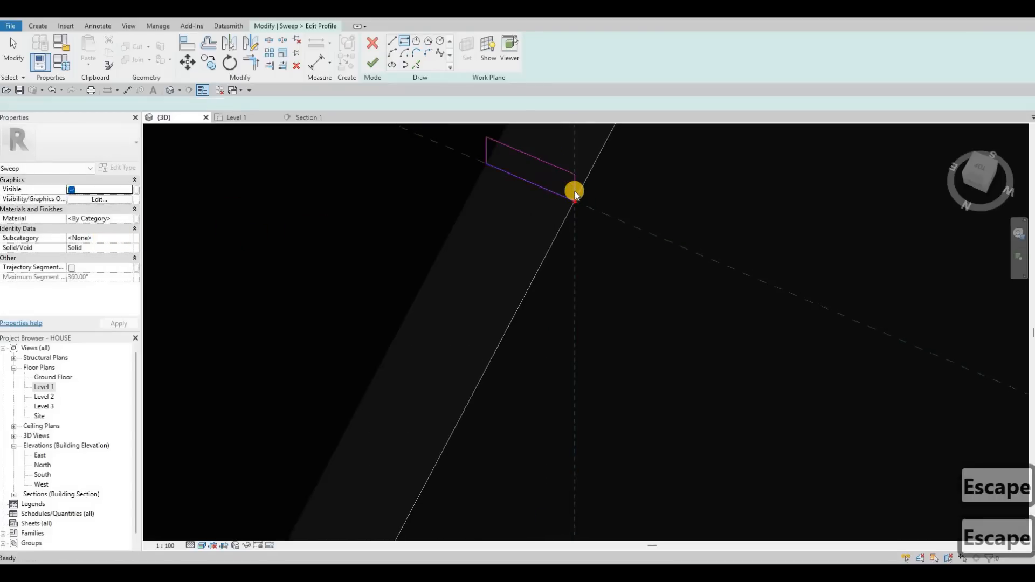
key(Escape)
click(570, 189)
key(Right)
key(Right)
key(Escape)
Finish the profile, the sweep and the in-place model.
click(129, 218)
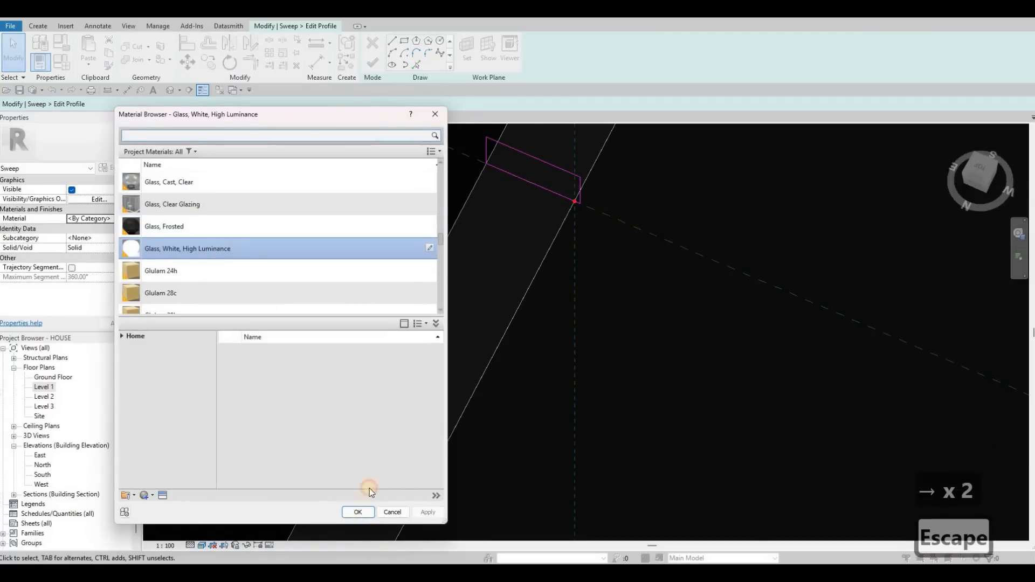
key(Escape)
click(375, 63)
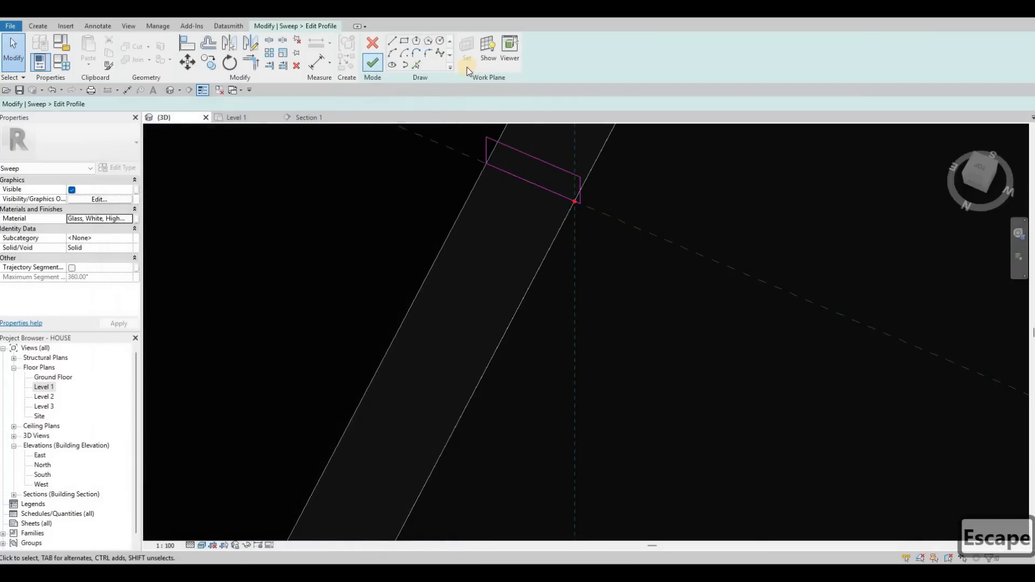
click(372, 63)
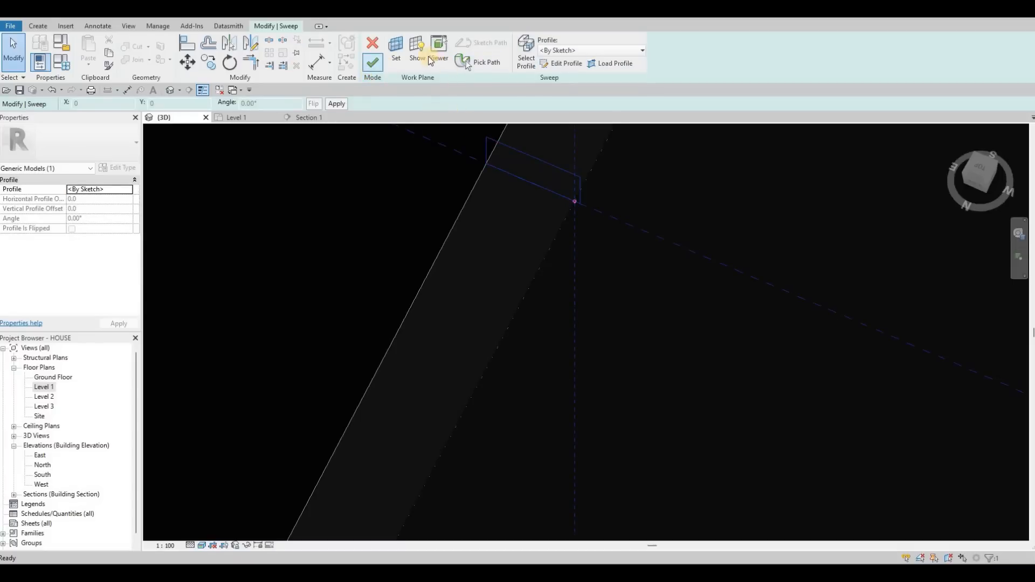
click(424, 54)
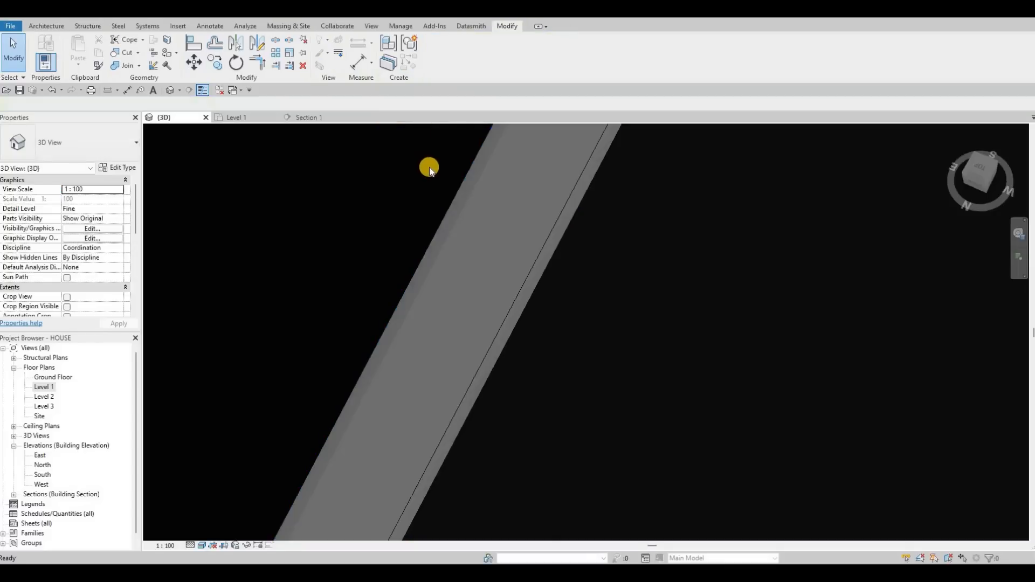
Orbit the 3D view to inspect the mirror, vanity and bathroom.
scroll(474, 238, down, 2)
scroll(458, 273, down, 6)
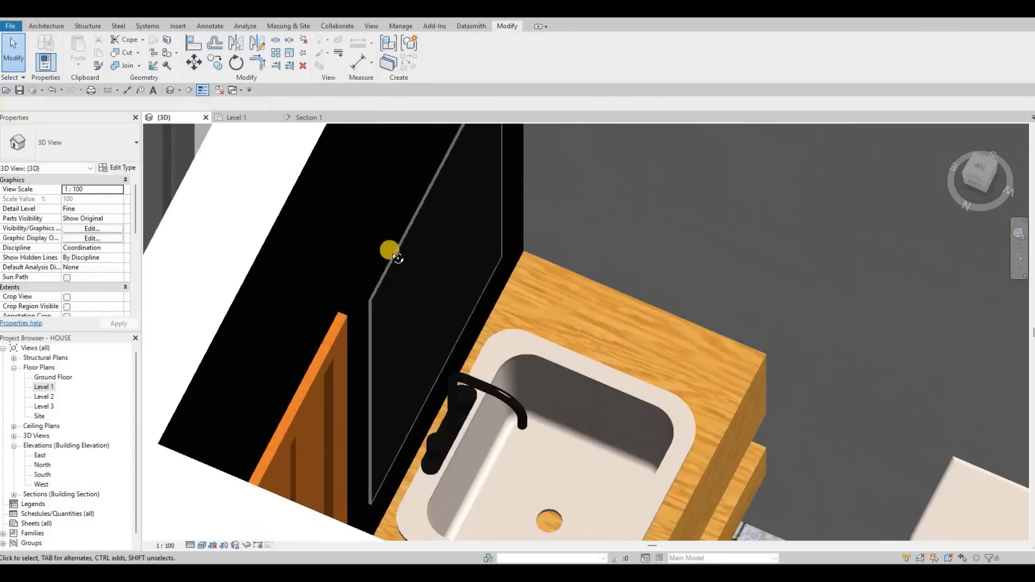
shift+middle_drag(497, 270, 551, 294)
scroll(464, 259, down, 5)
middle_drag(685, 474, 417, 222)
scroll(623, 312, up, 5)
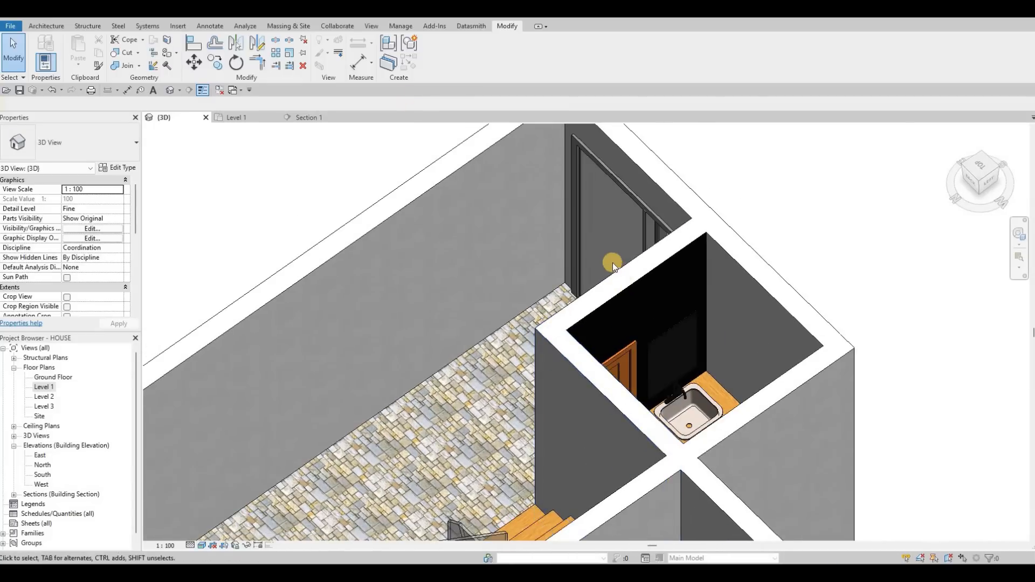
click(485, 314)
shift+middle_drag(457, 388, 245, 123)
key(Escape)
key(Escape)
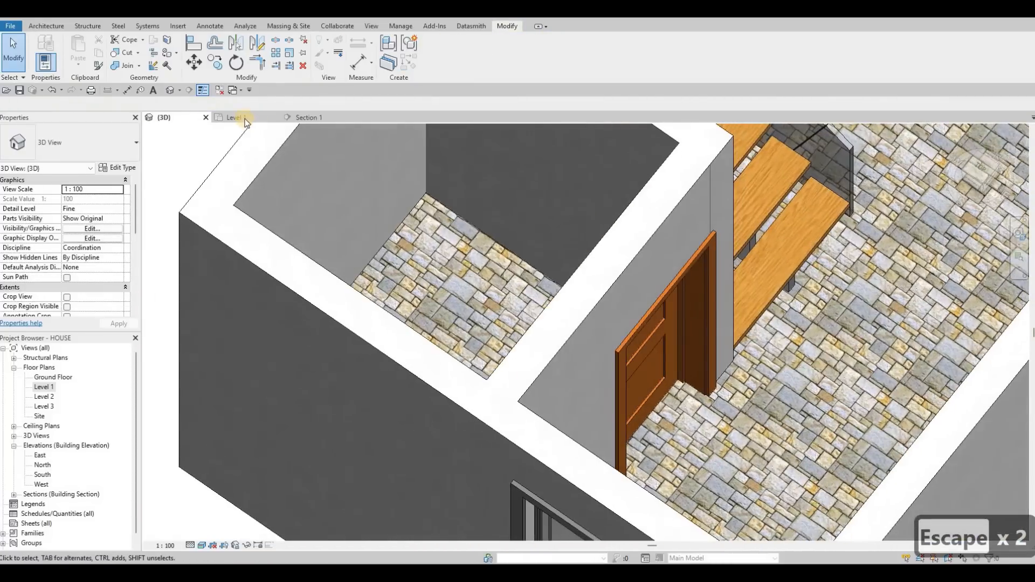
Switch to the Level 1 floor plan and zoom out to the whole floor.
click(244, 117)
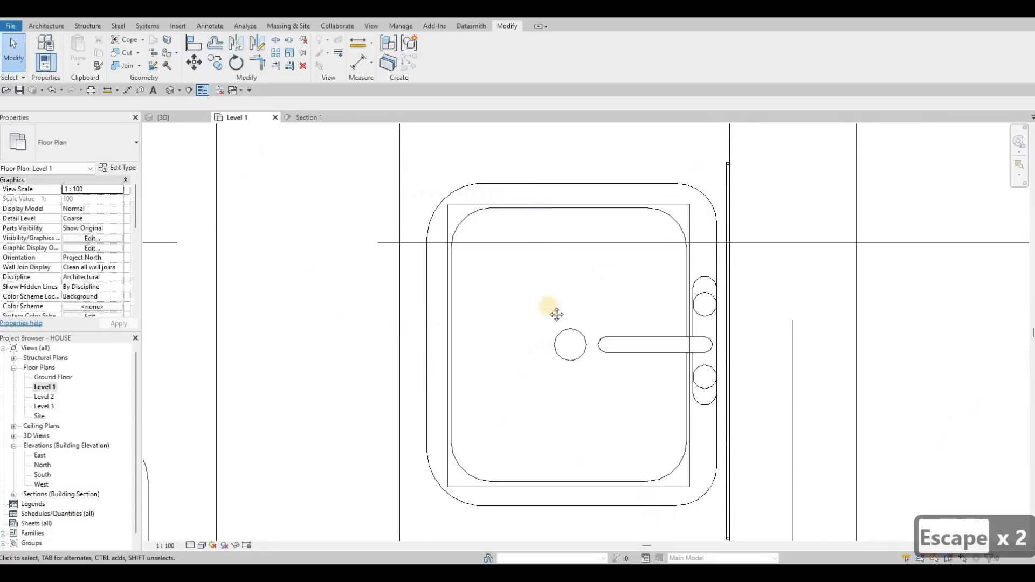
scroll(547, 291, down, 2)
scroll(539, 237, down, 6)
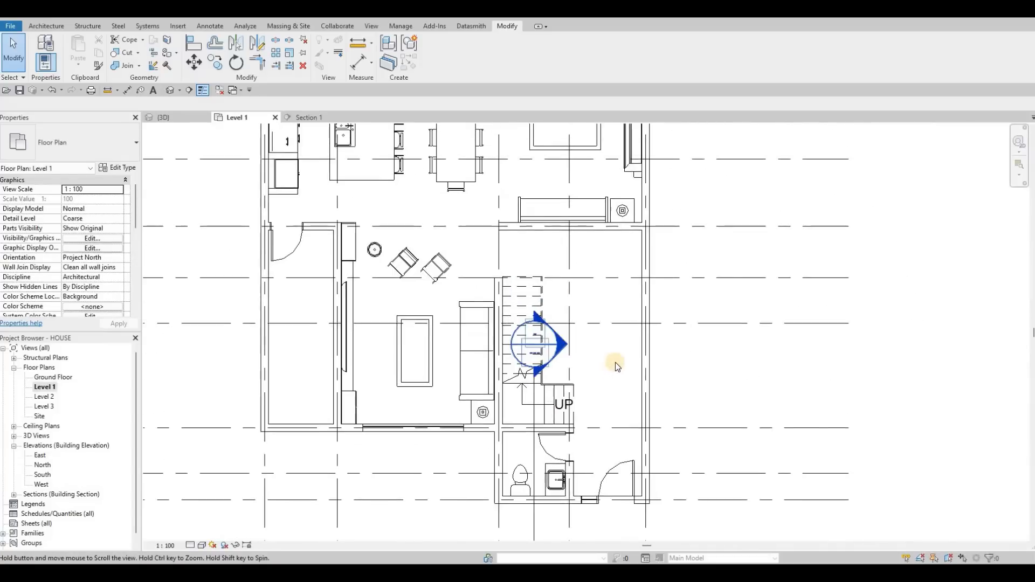
scroll(614, 364, down, 1)
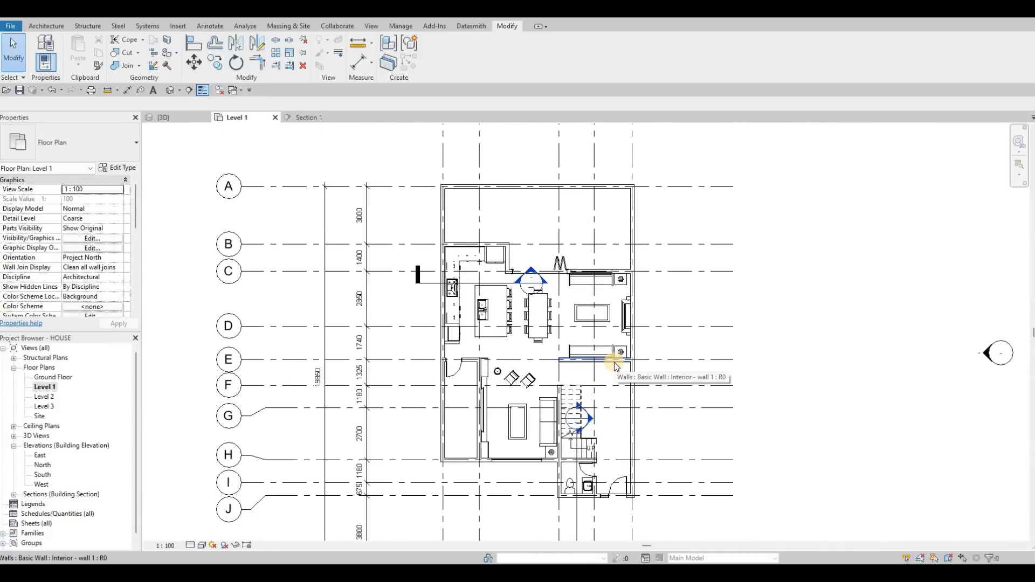